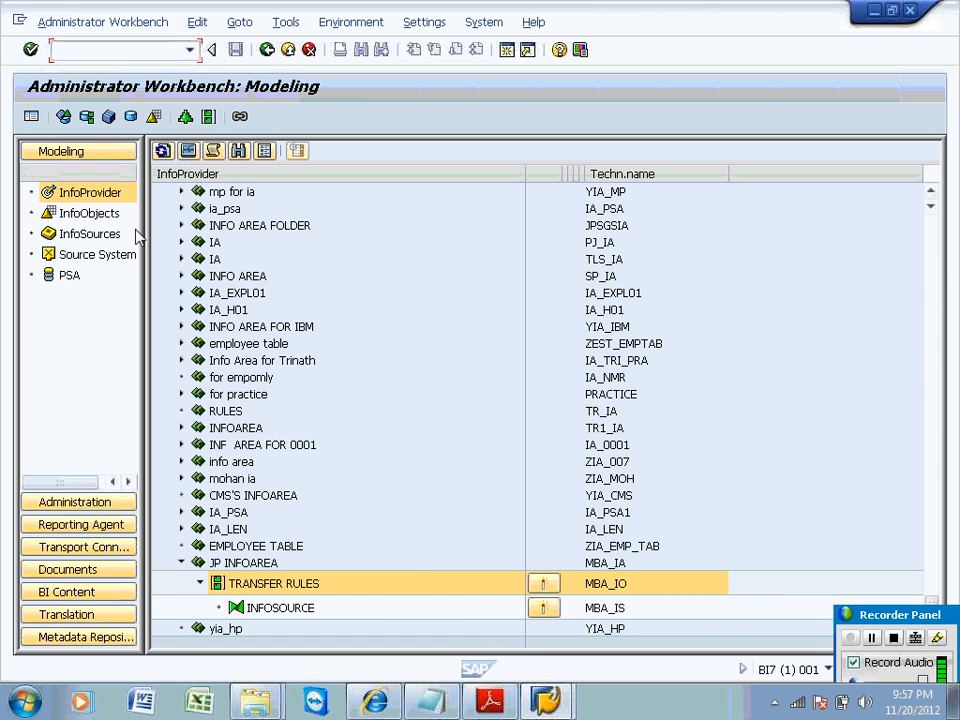
Show the list of source systems in the Modeling navigator.
click(95, 254)
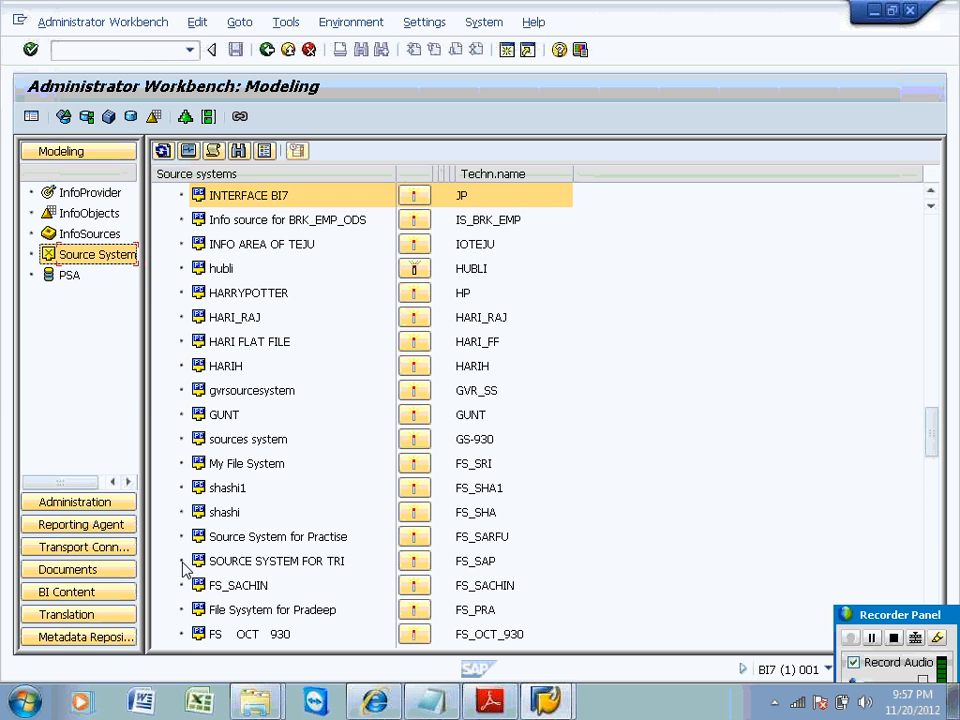
click(935, 535)
click(934, 565)
click(934, 565)
click(934, 588)
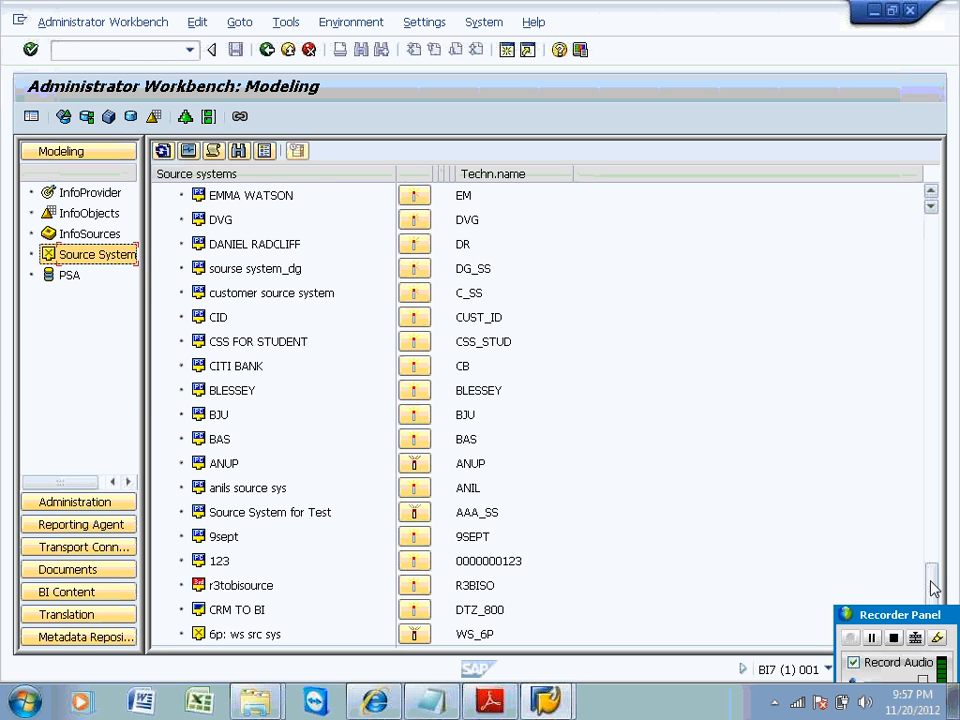
click(930, 268)
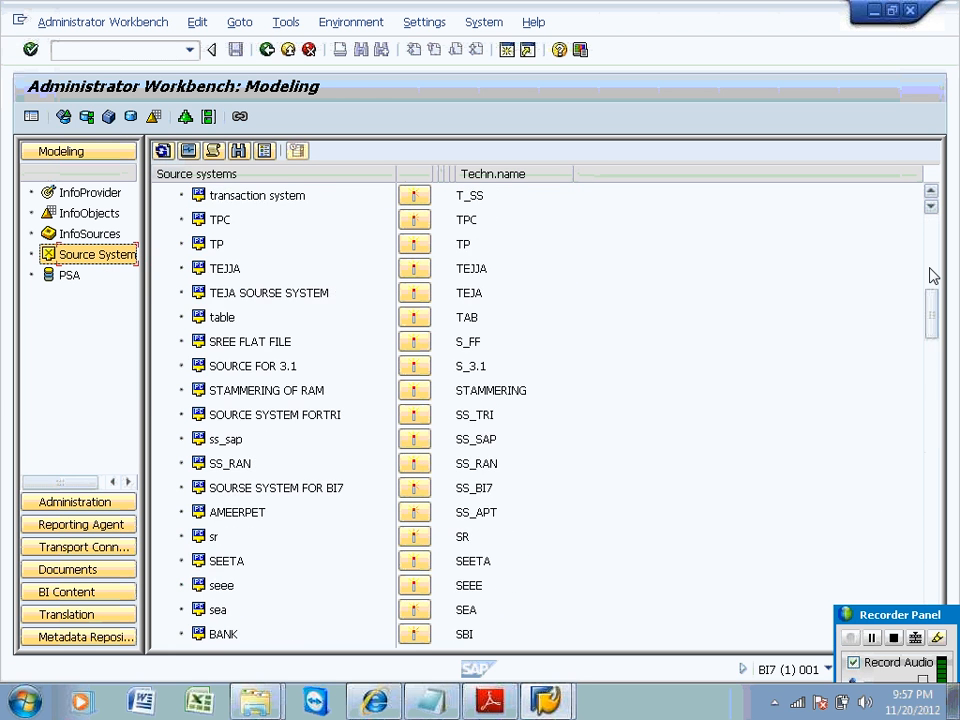
click(930, 226)
click(930, 233)
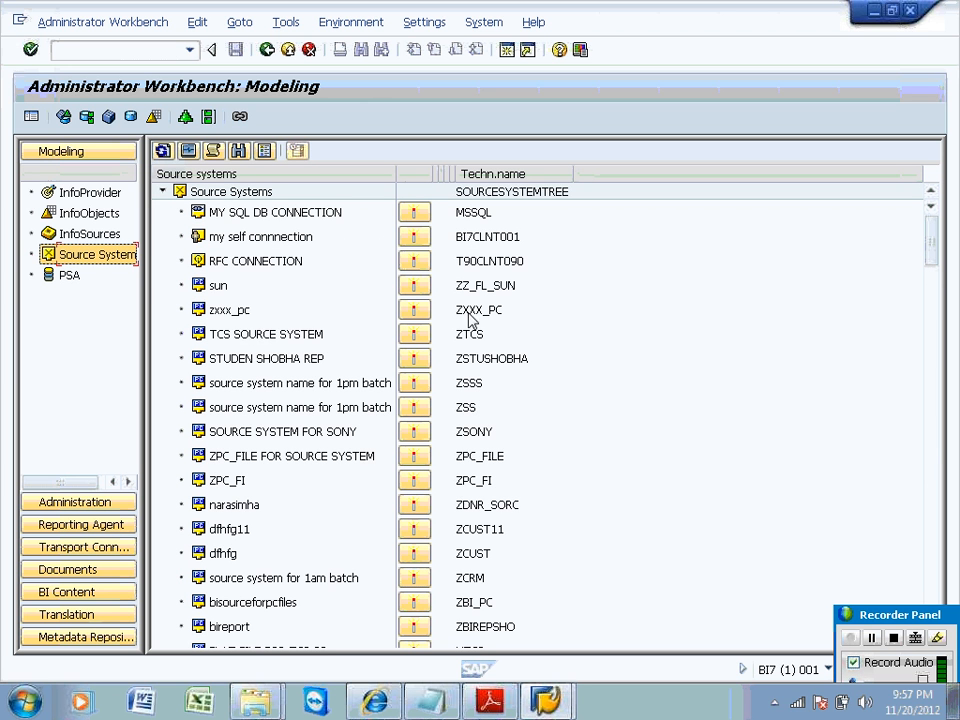
Run a connection check on TCS SOURCE SYSTEM (ZTCS), then return to the InfoProvider tree.
click(466, 339)
click(305, 340)
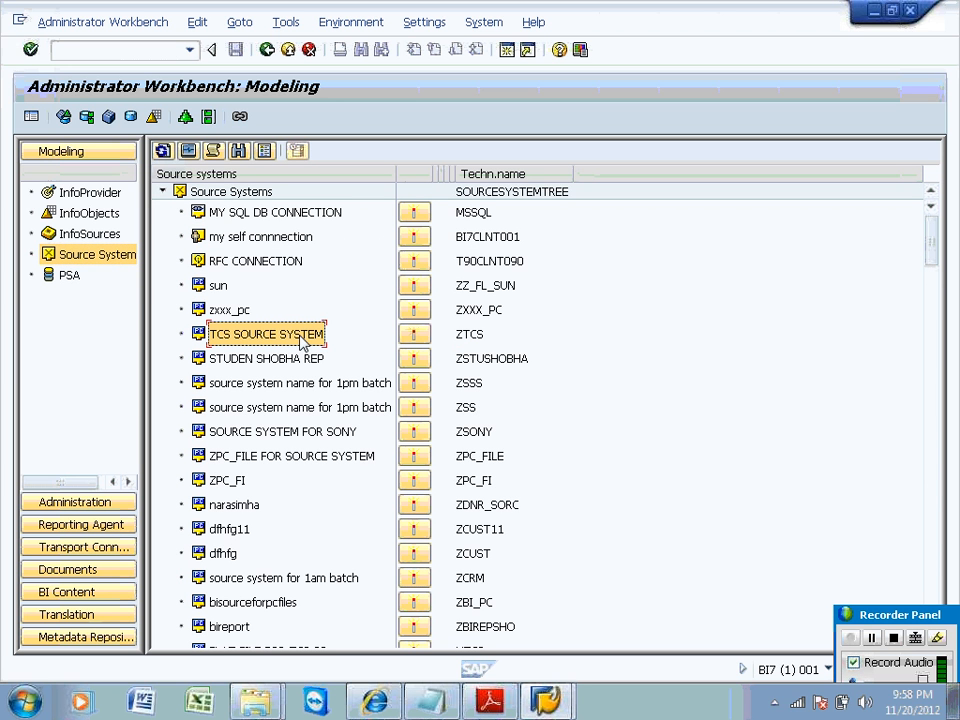
right_click(303, 342)
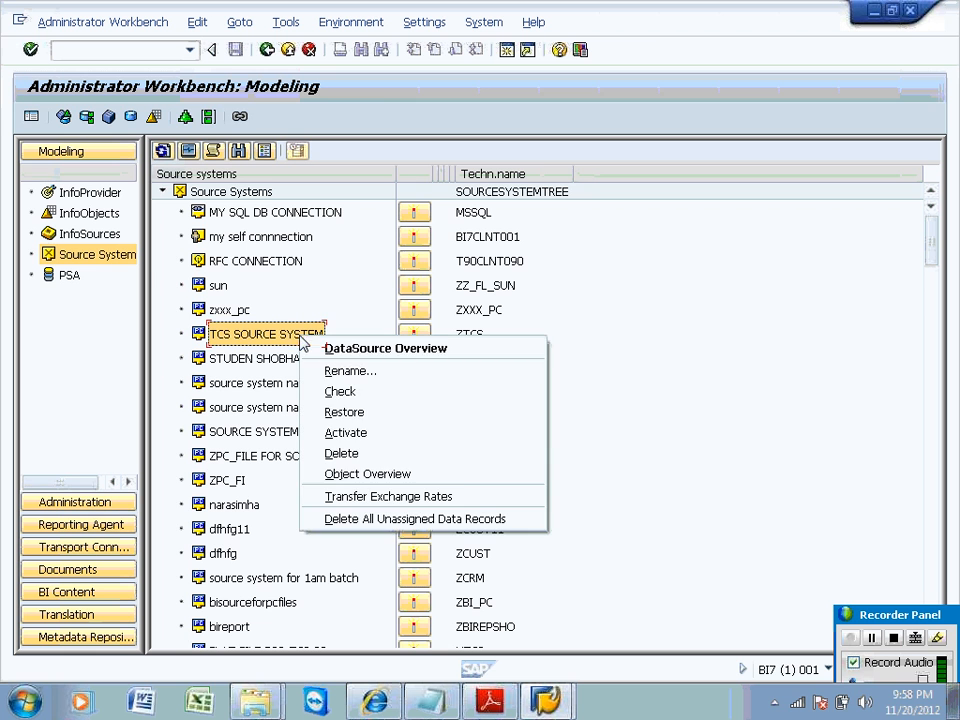
click(328, 398)
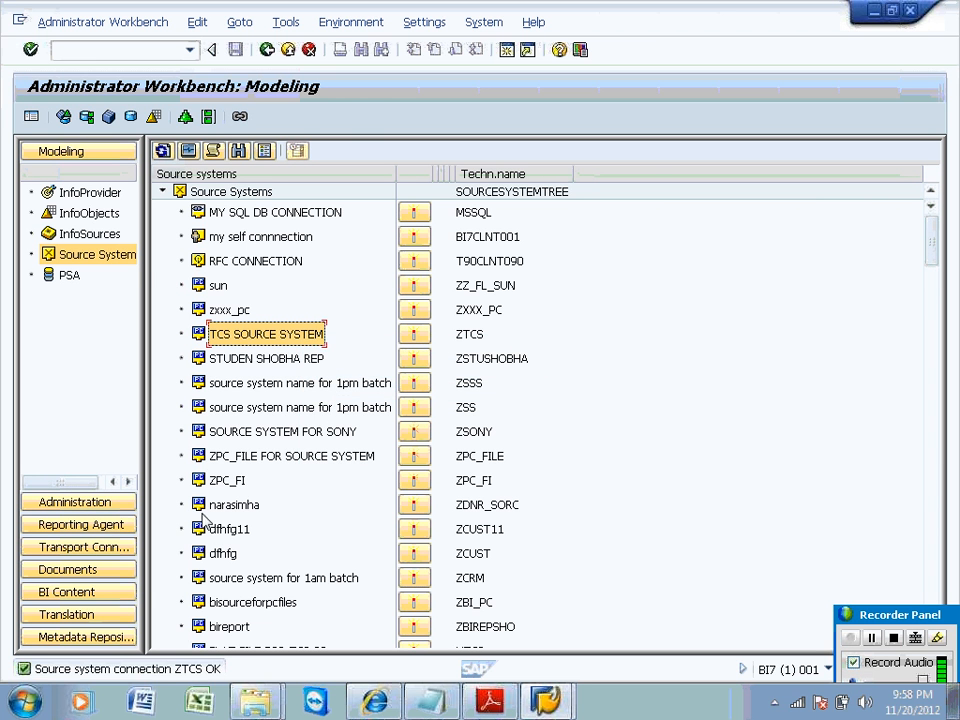
click(100, 196)
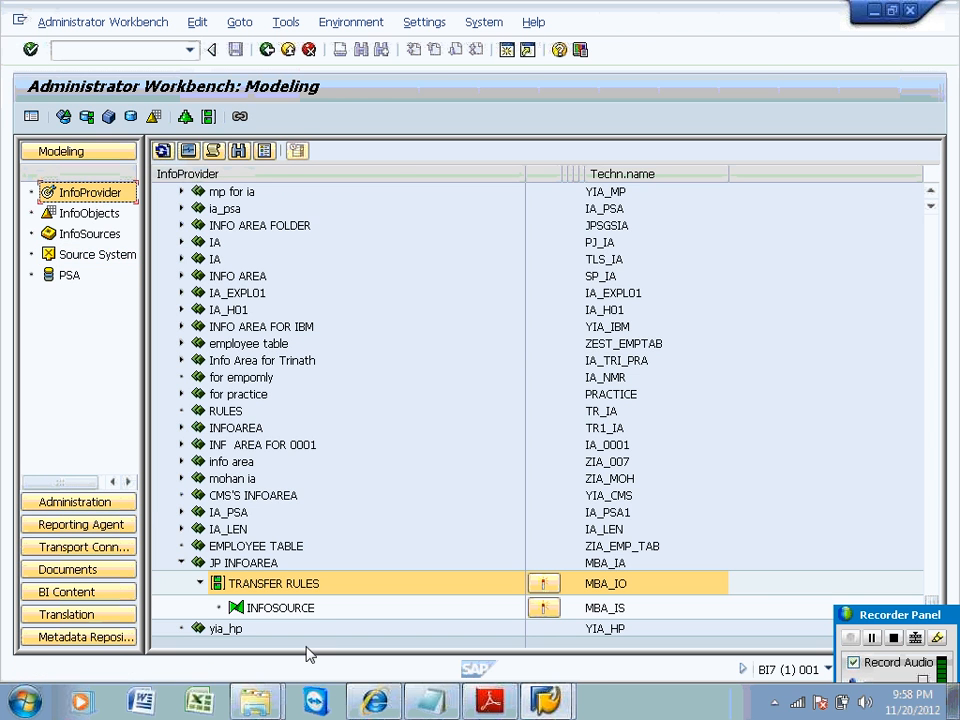
Collapse the JP INFOAREA folder and move up through the InfoProvider entries.
click(182, 563)
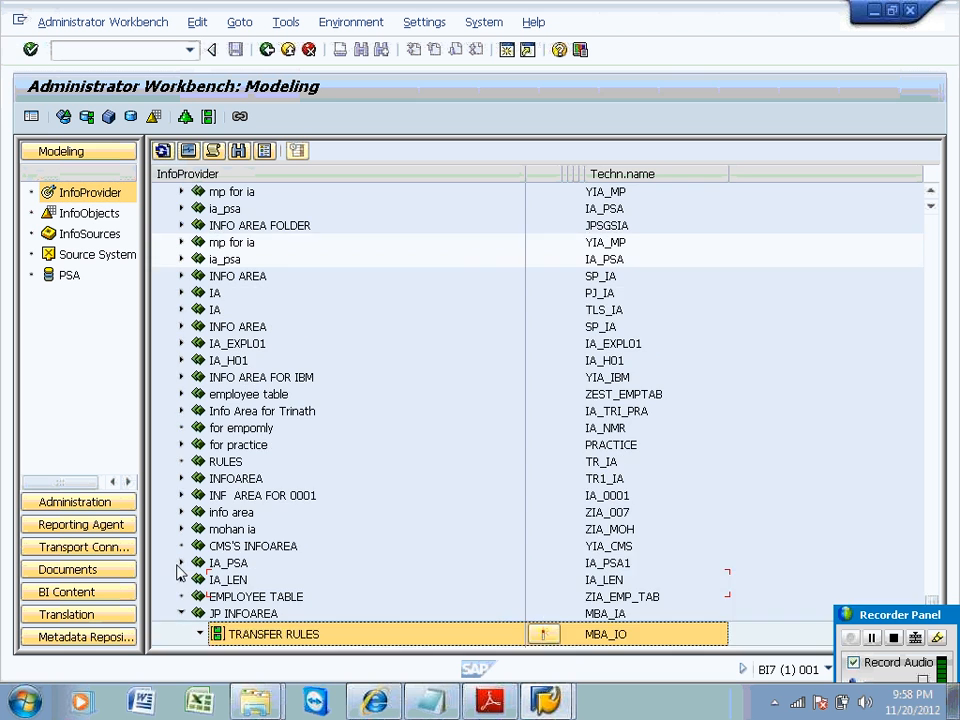
key(Up)
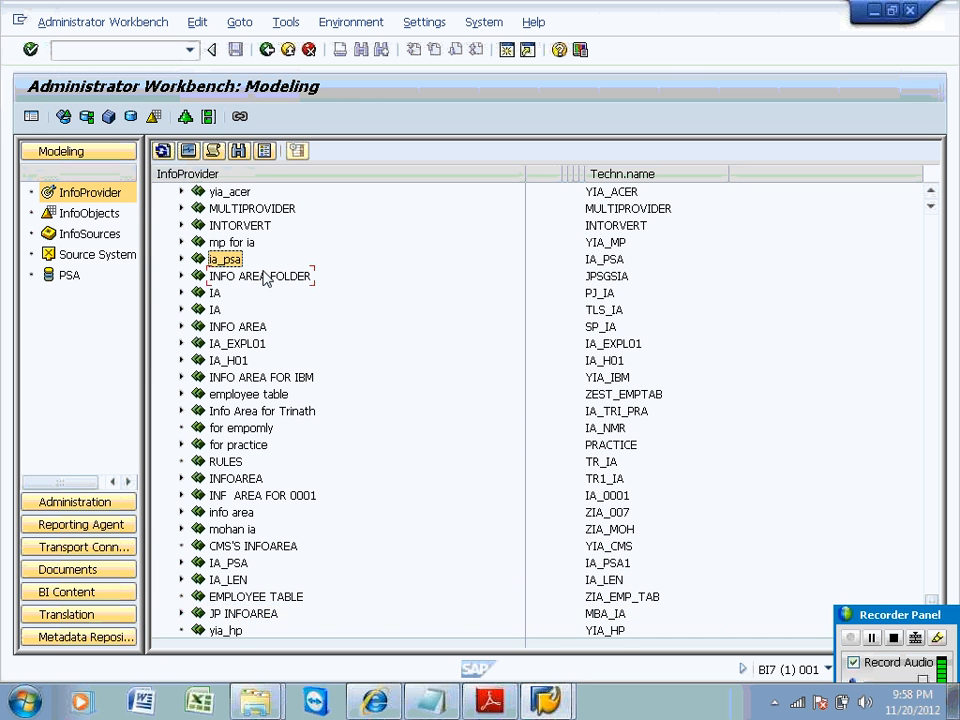
key(Up)
key(Up)
key(Up)
key(Up)
key(Up)
key(Up)
key(Up)
key(Up)
key(Up)
key(Up)
key(Up)
key(Up)
key(Up)
key(Up)
key(Up)
key(Up)
key(Up)
key(Up)
key(Up)
key(Up)
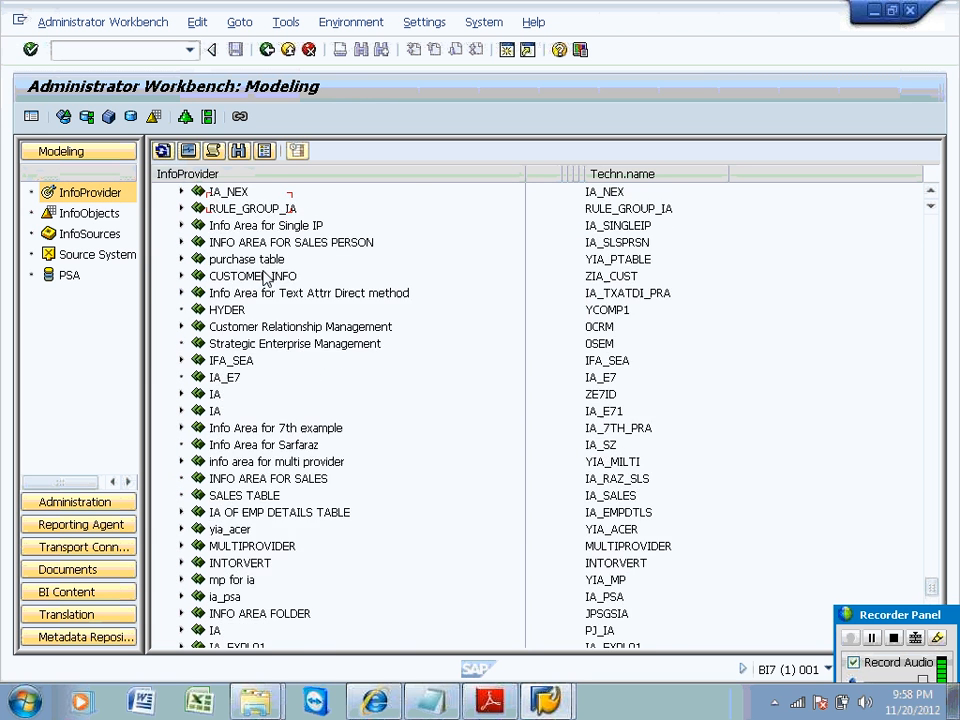
key(Up)
key(Up)
key(Up)
key(Up)
key(Up)
key(Up)
key(Up)
key(Up)
key(Up)
key(Up)
key(Up)
key(Up)
key(Up)
key(Up)
key(Up)
key(Up)
key(Up)
key(Up)
key(Up)
key(Up)
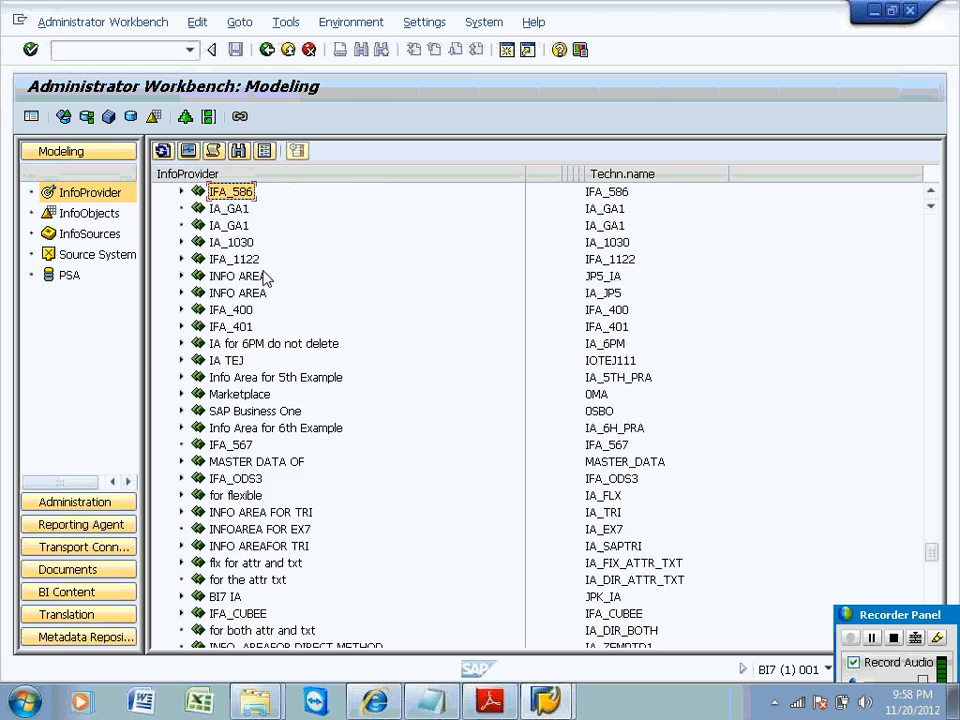
key(Up)
key(Up)
key(Up)
key(Up)
key(Up)
key(Up)
key(Up)
key(Up)
key(Up)
key(Up)
key(Up)
key(Up)
key(Up)
key(Up)
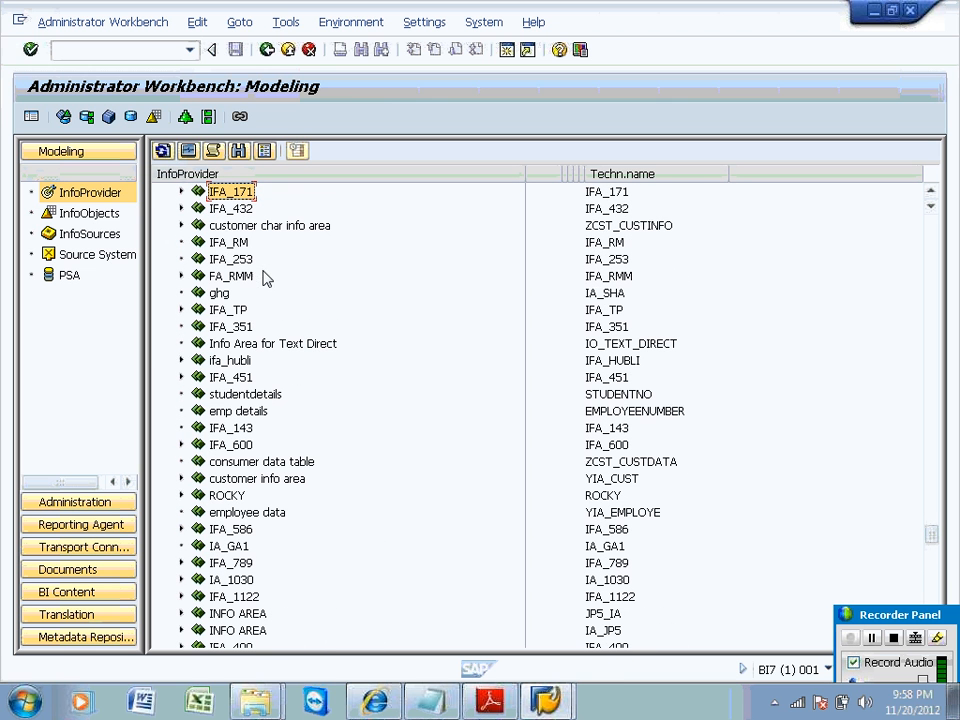
click(238, 151)
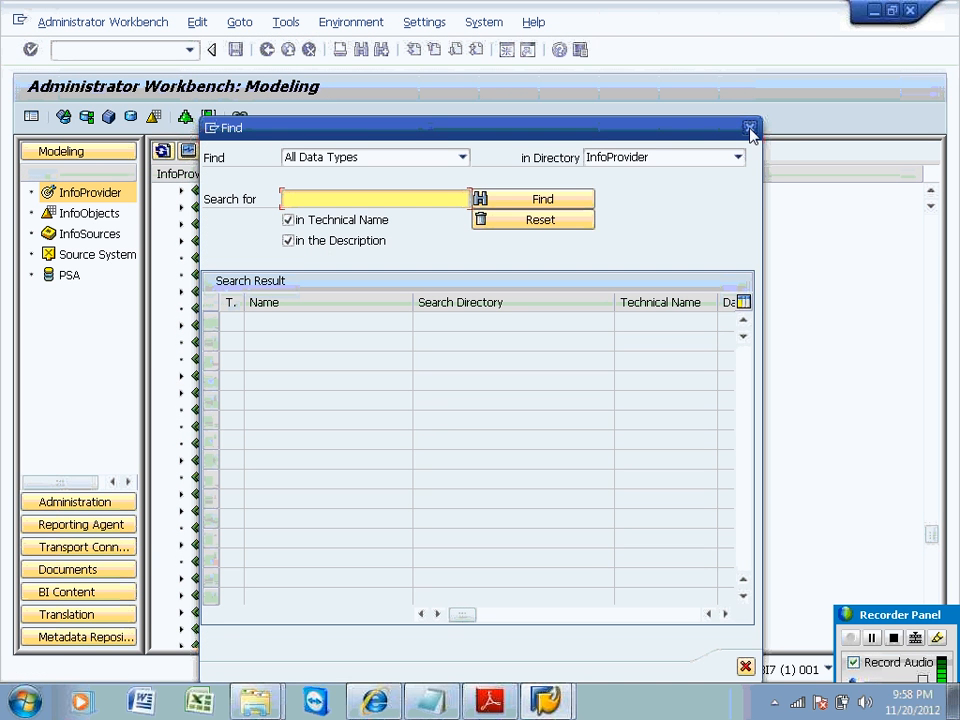
click(749, 129)
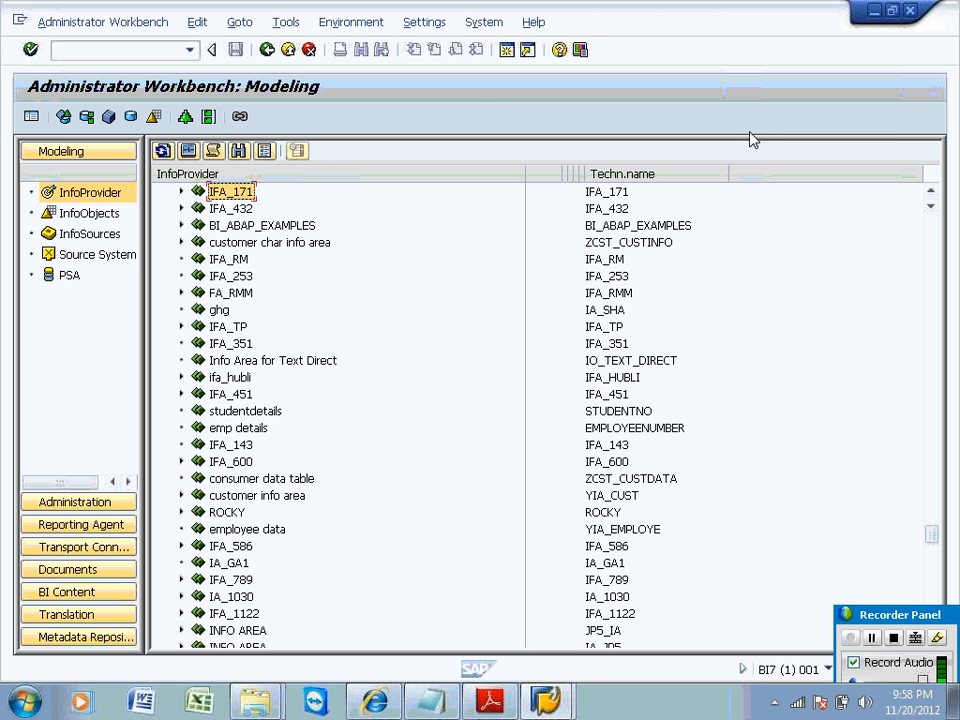
Expand IA_1030 to view its ODS objects, then switch to the InfoObjects tree.
click(608, 596)
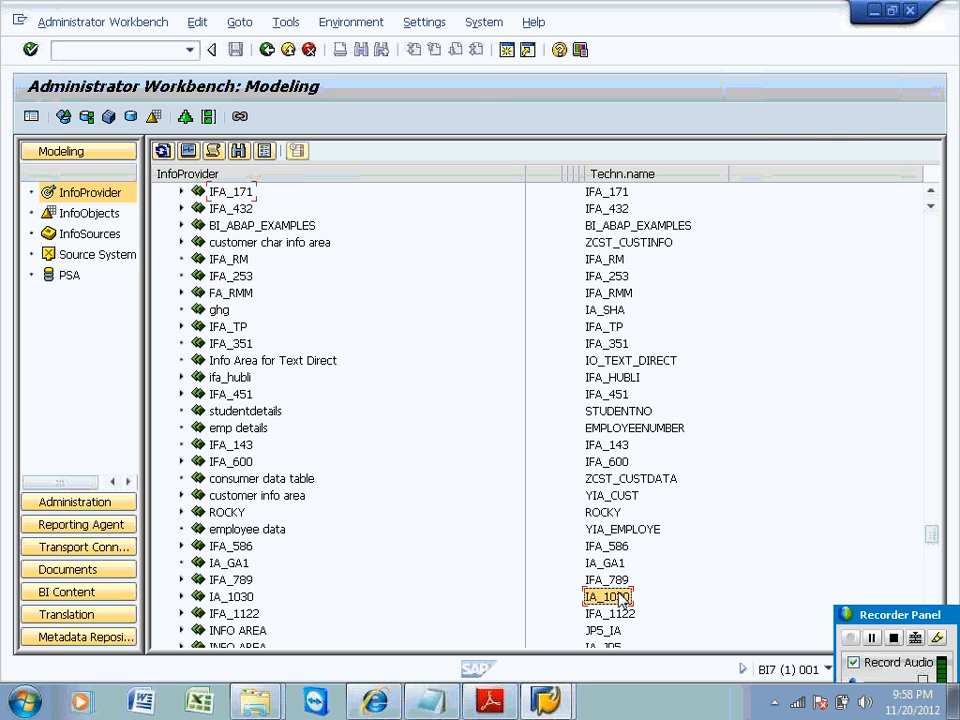
click(181, 597)
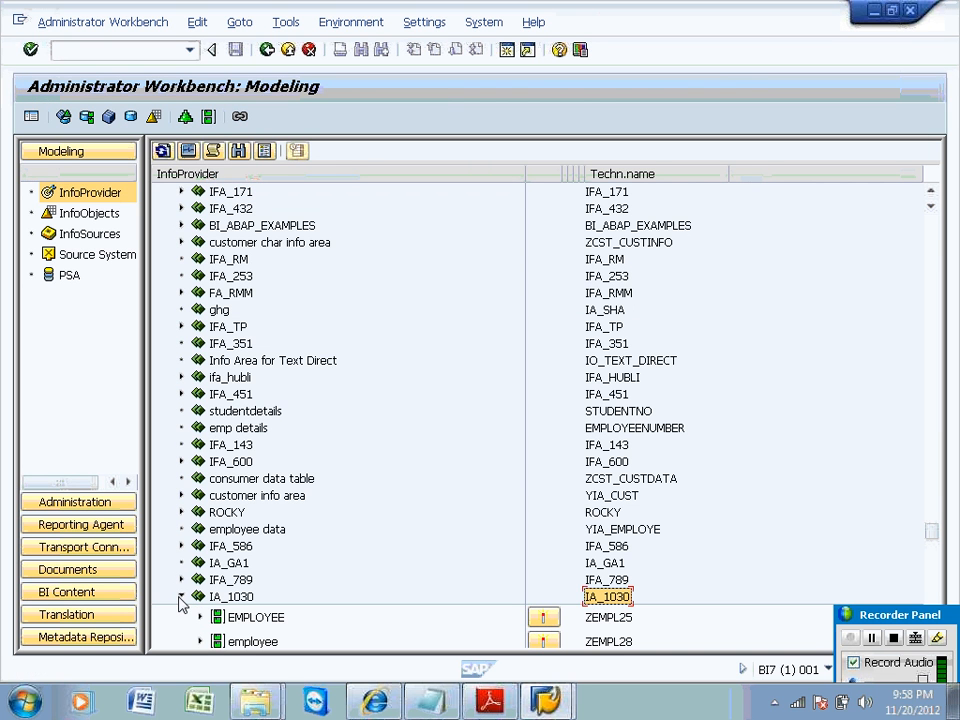
click(80, 213)
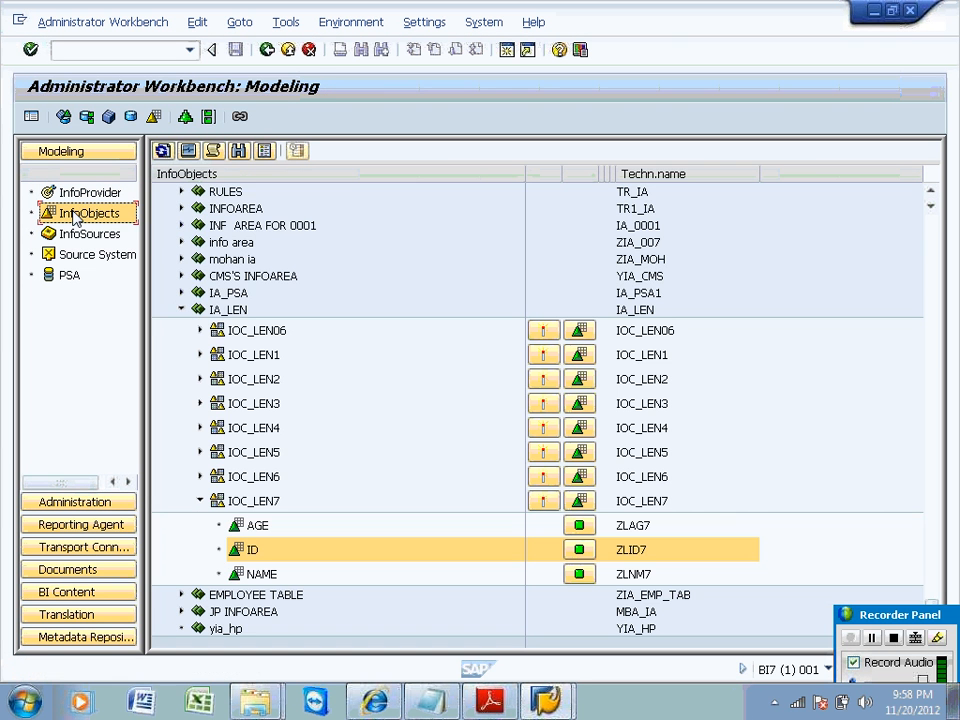
Search the InfoObjects tree for 1030 and jump to the IA_1030 result.
click(240, 151)
text(1)
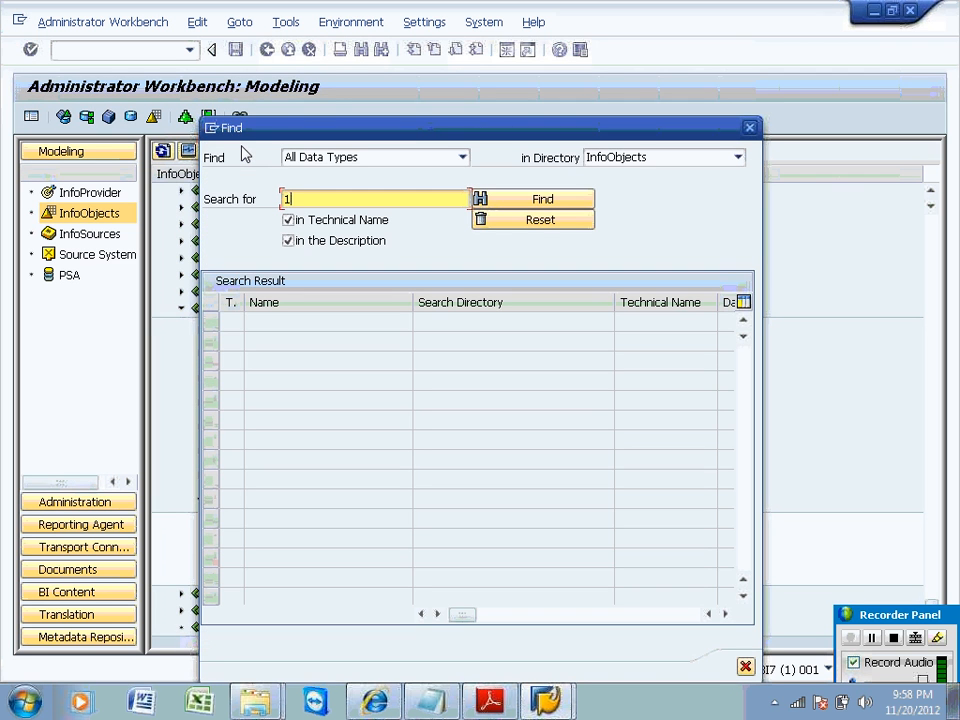
text(030)
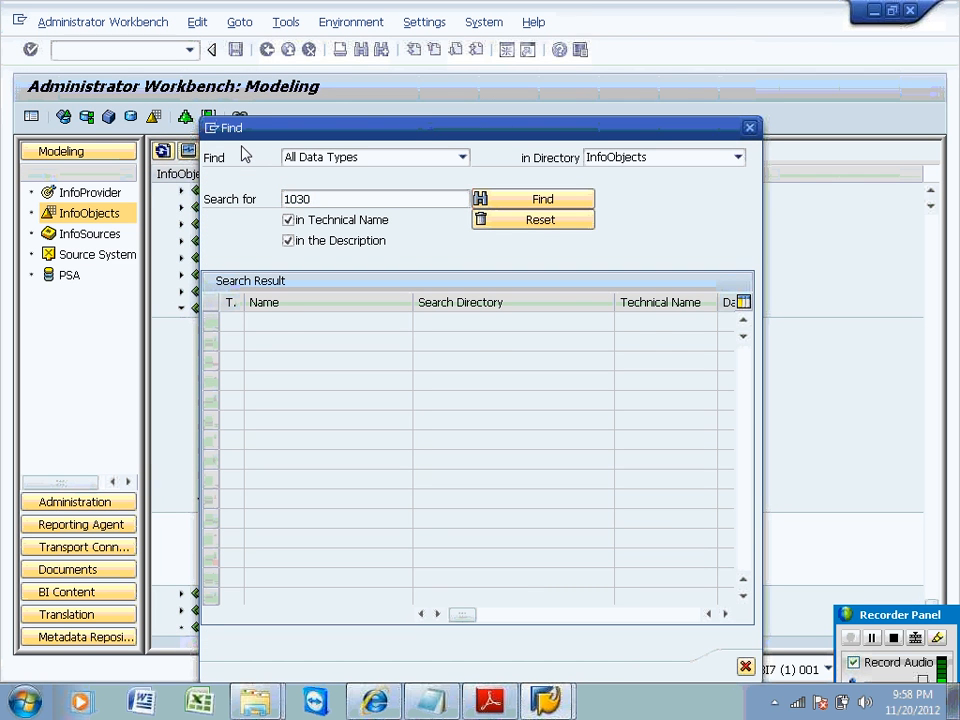
key(Return)
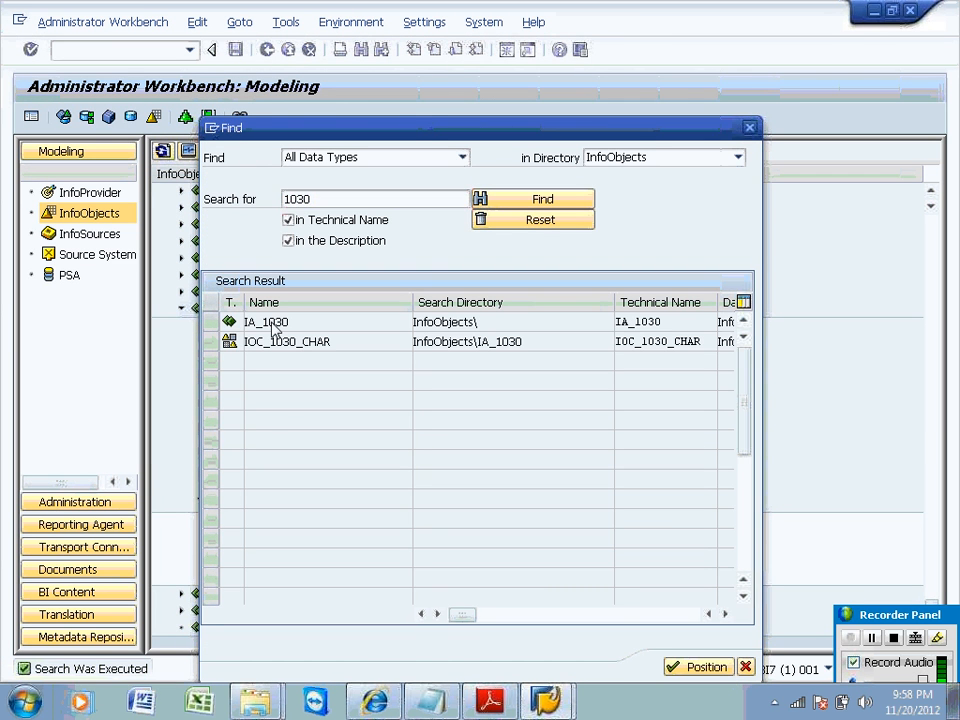
double_click(268, 322)
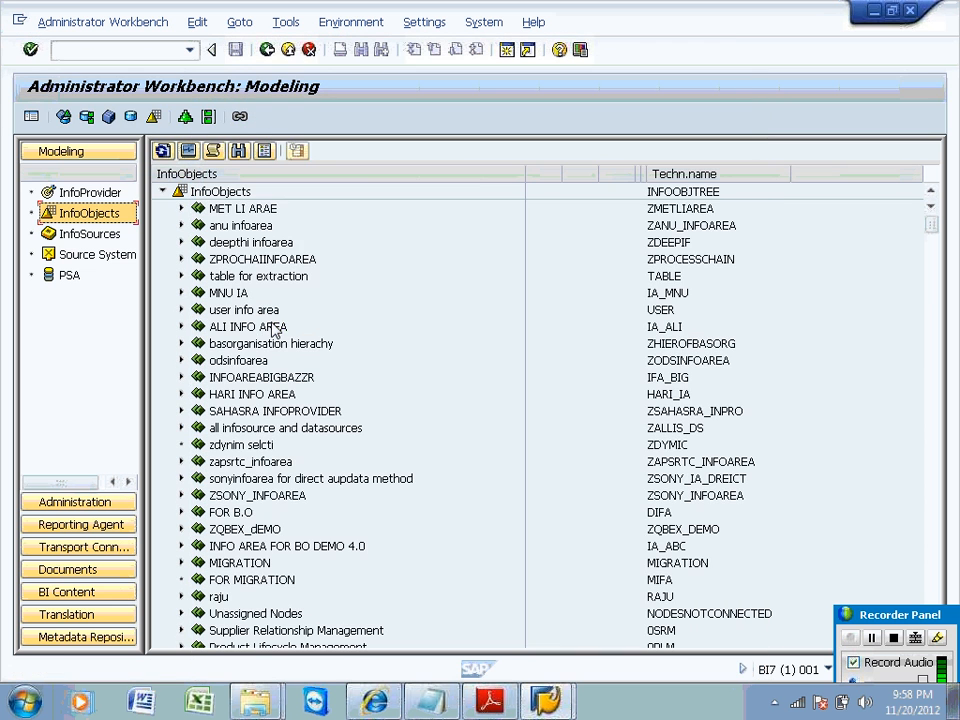
click(932, 449)
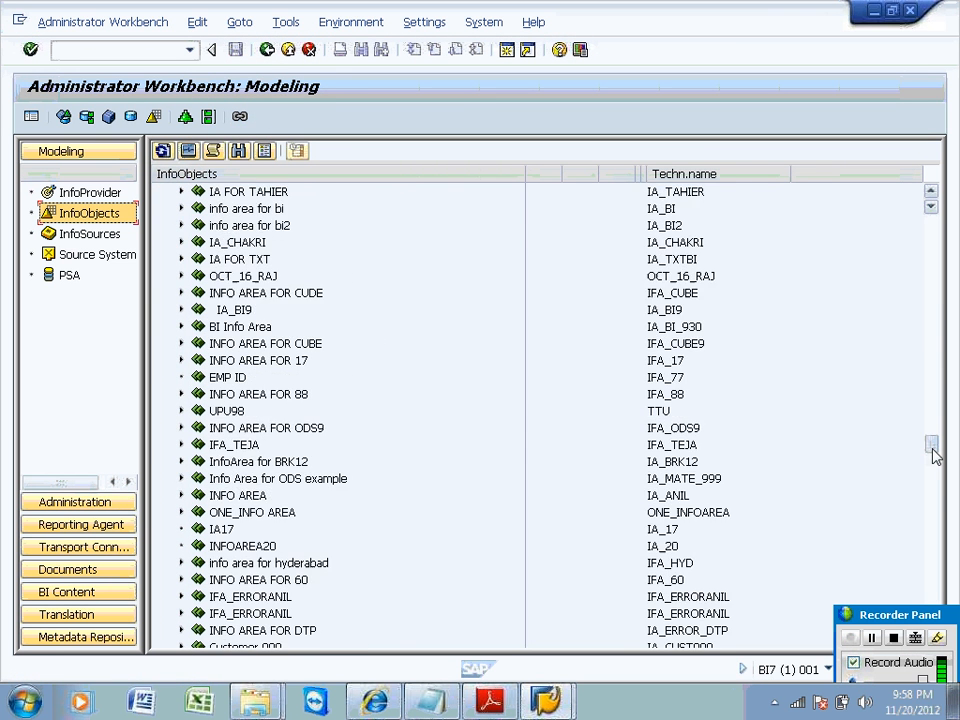
drag(932, 449, 933, 572)
click(920, 614)
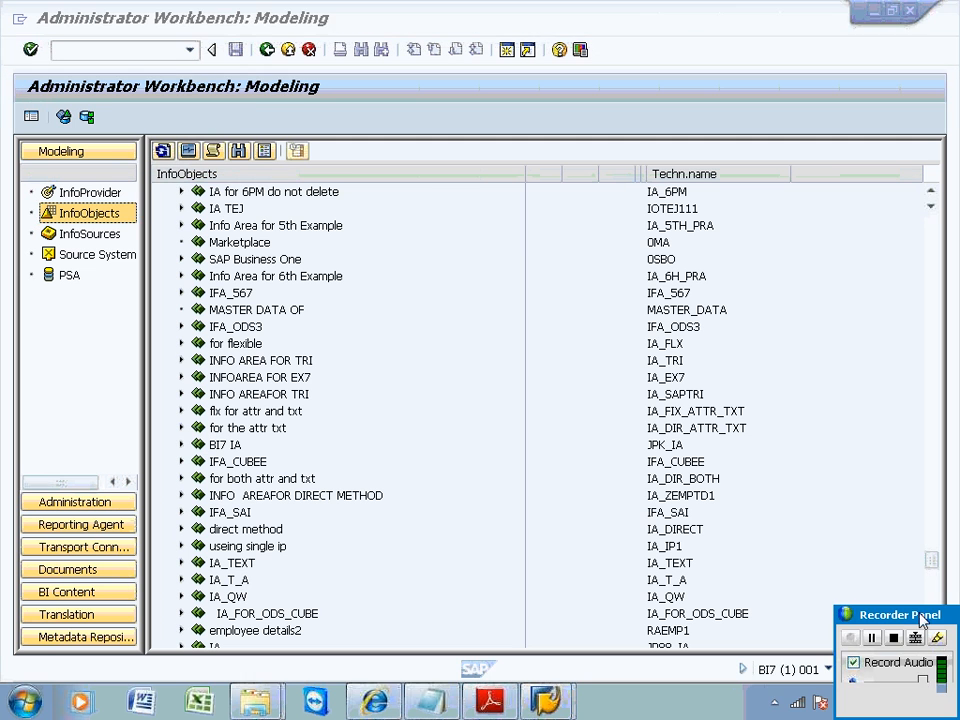
drag(919, 614, 838, 637)
click(933, 592)
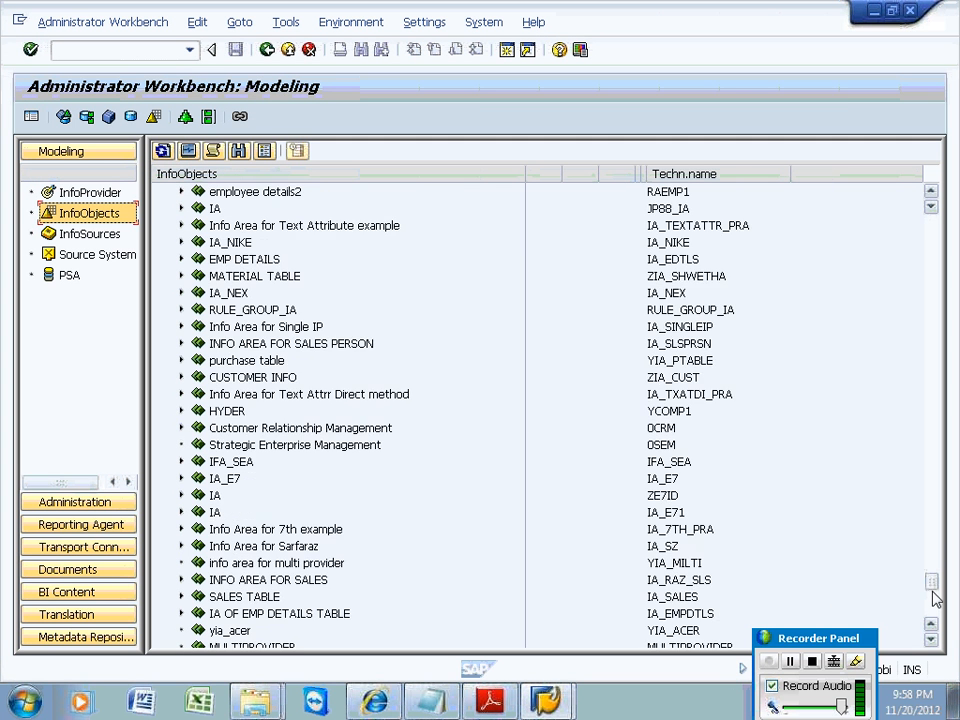
click(932, 594)
click(933, 540)
click(935, 546)
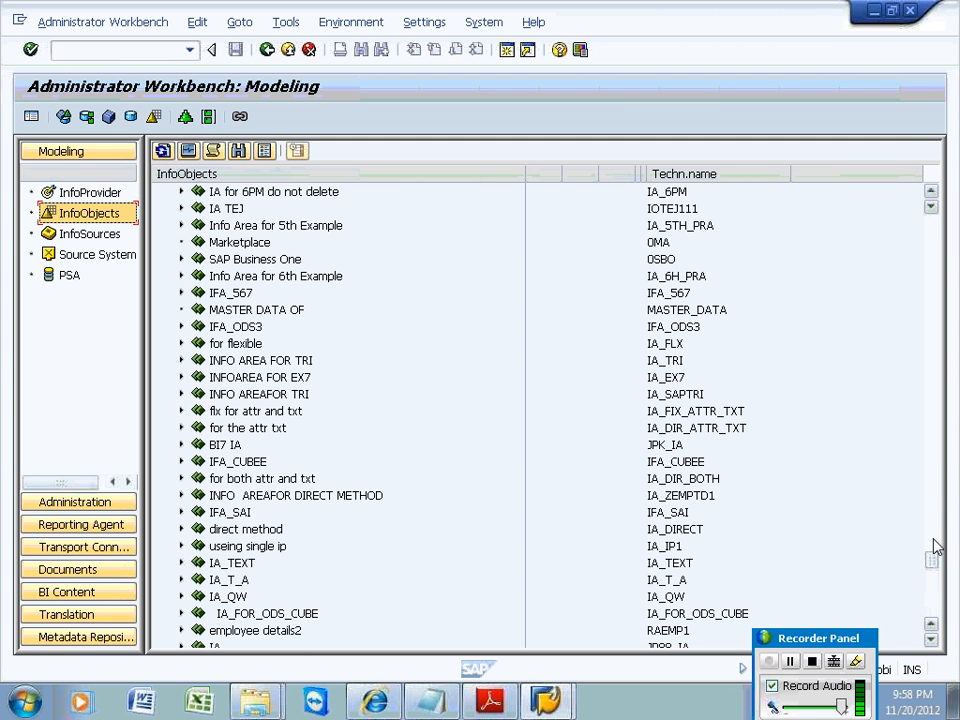
click(938, 474)
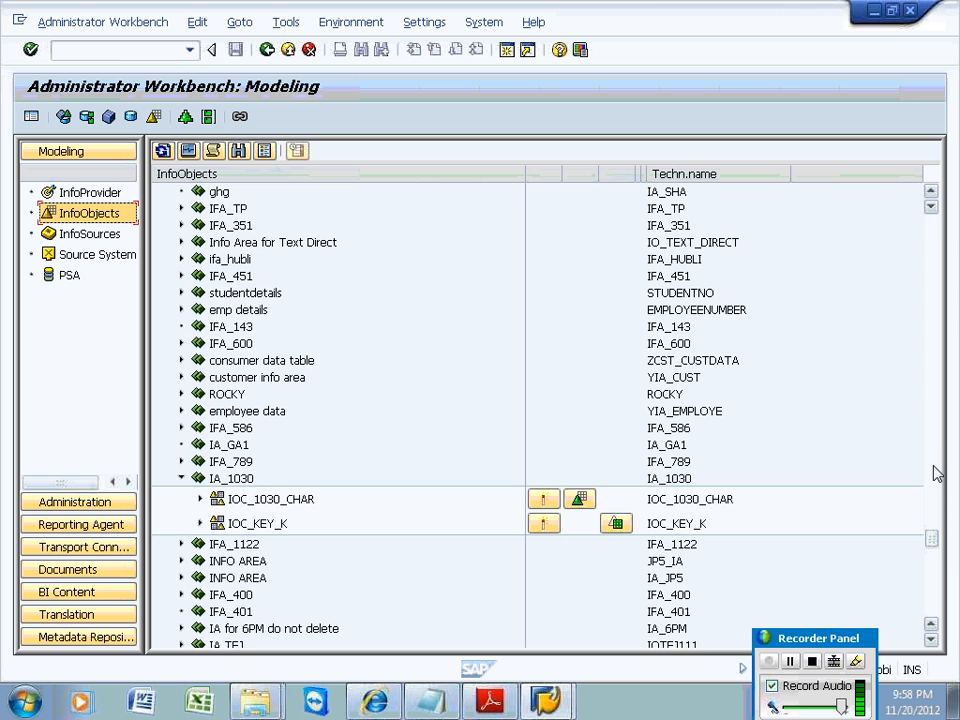
Expand IA_1030 and its IOC_1030_CHAR and IOC_KEY_K catalogs to view their InfoObjects.
click(242, 484)
click(250, 500)
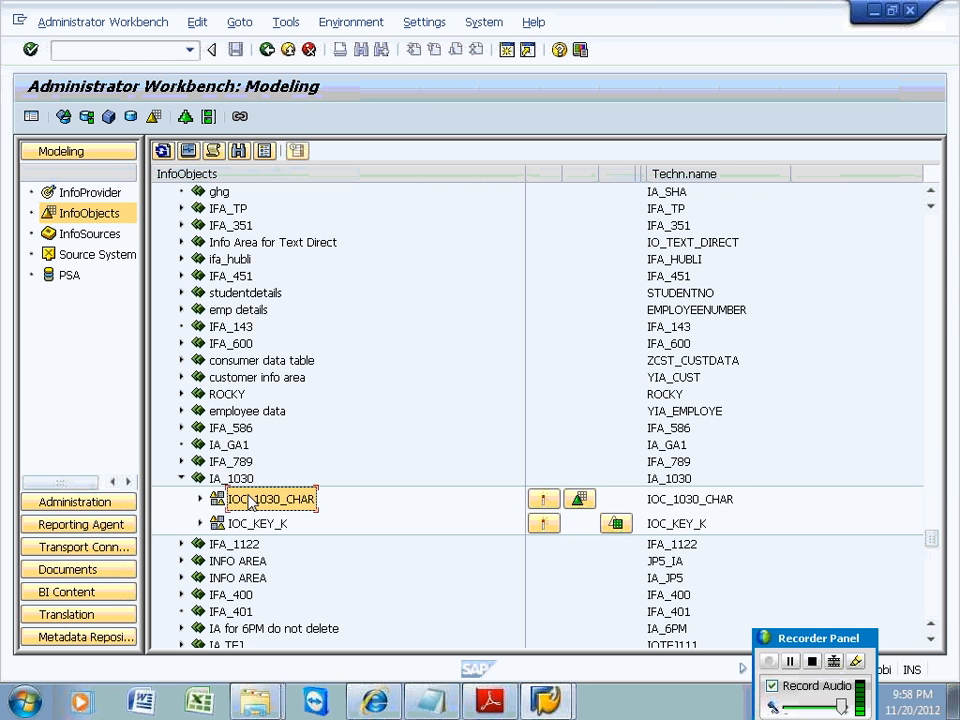
click(199, 500)
click(199, 500)
click(202, 528)
click(202, 528)
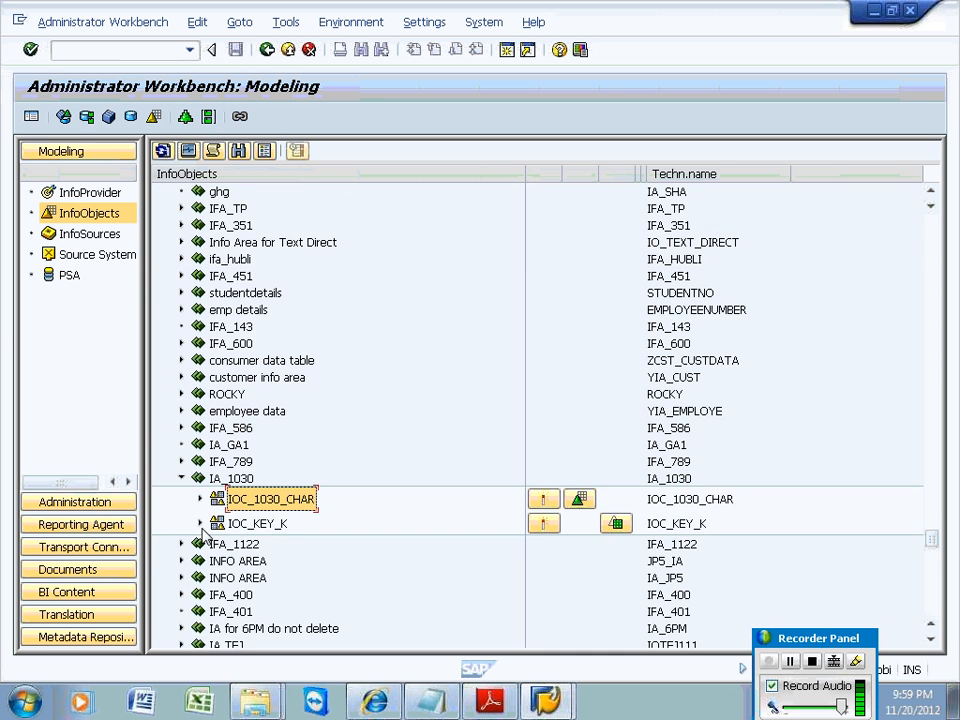
click(202, 528)
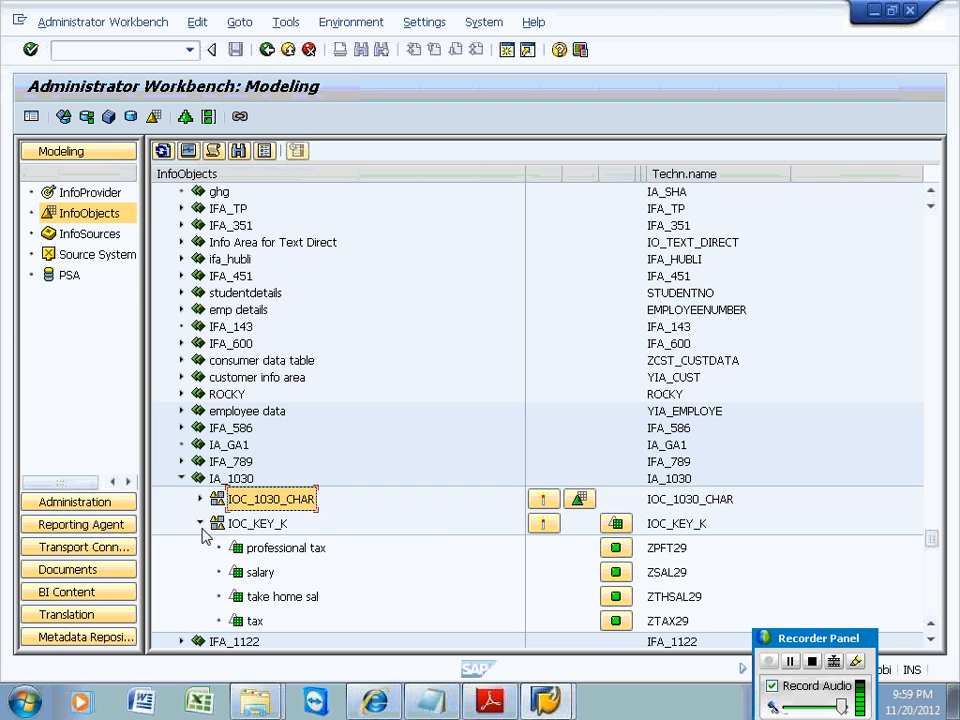
click(201, 525)
Start a new characteristic zempl30 in IOC_1030_CHAR; the system reports the session closed.
right_click(257, 500)
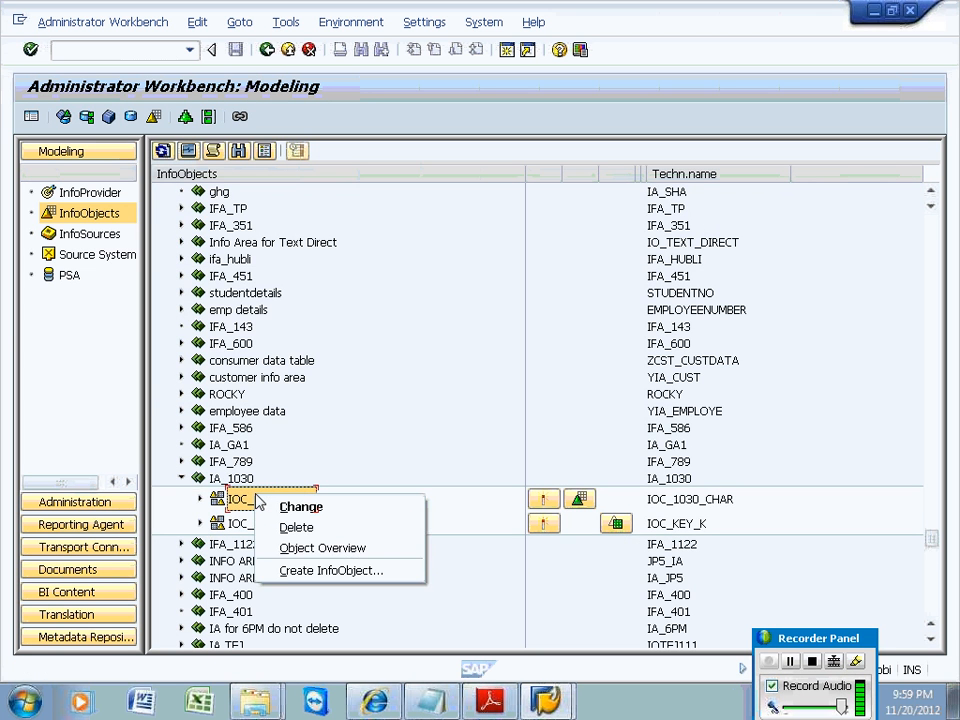
click(318, 572)
text(zempl)
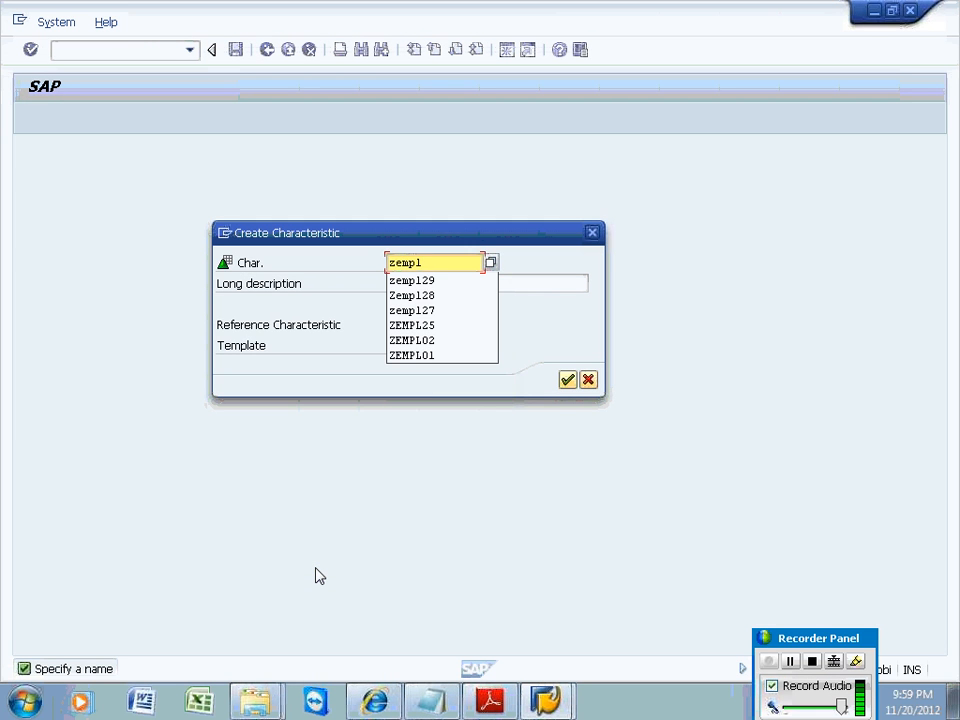
text(30)
key(Return)
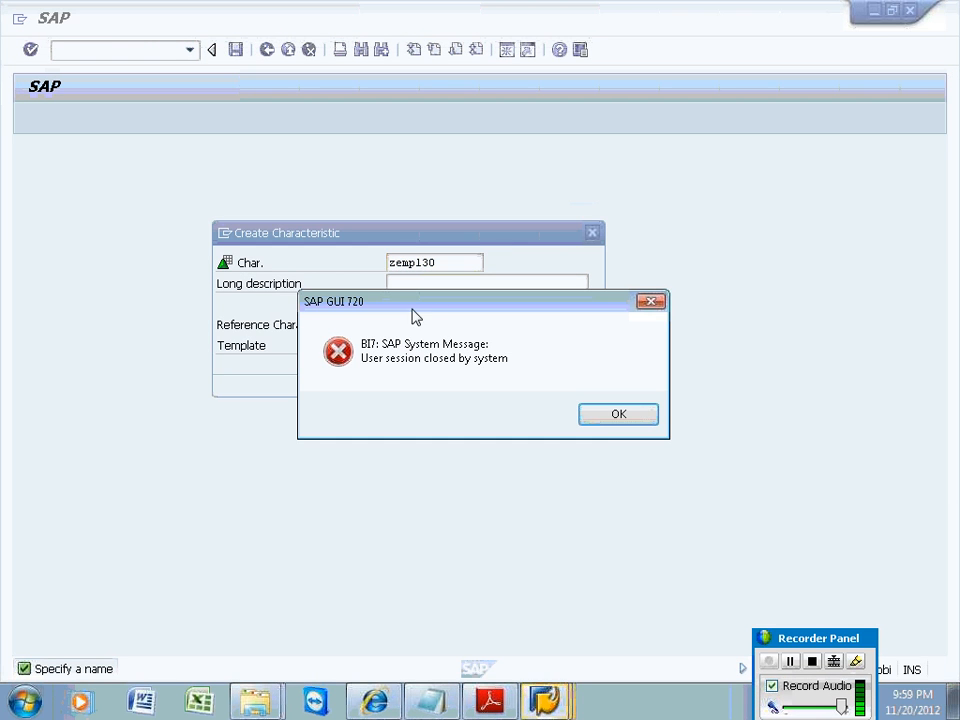
Dismiss the error and log on to BAS SAP BI 7 again with user ID and password, accepting multiple logon.
click(606, 422)
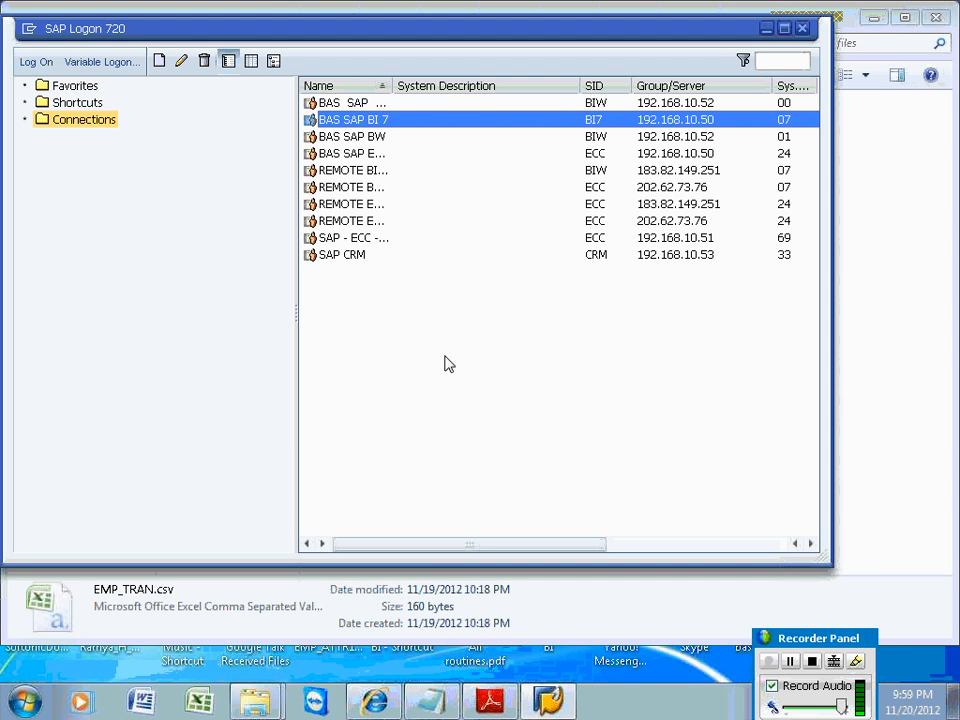
key(Return)
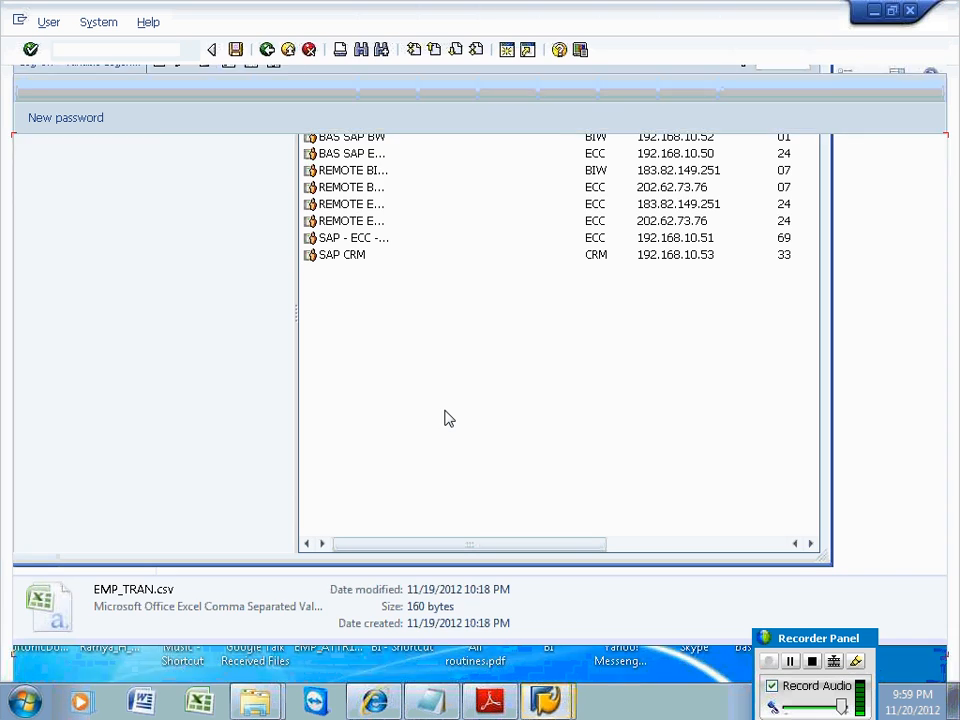
text(sapadmin)
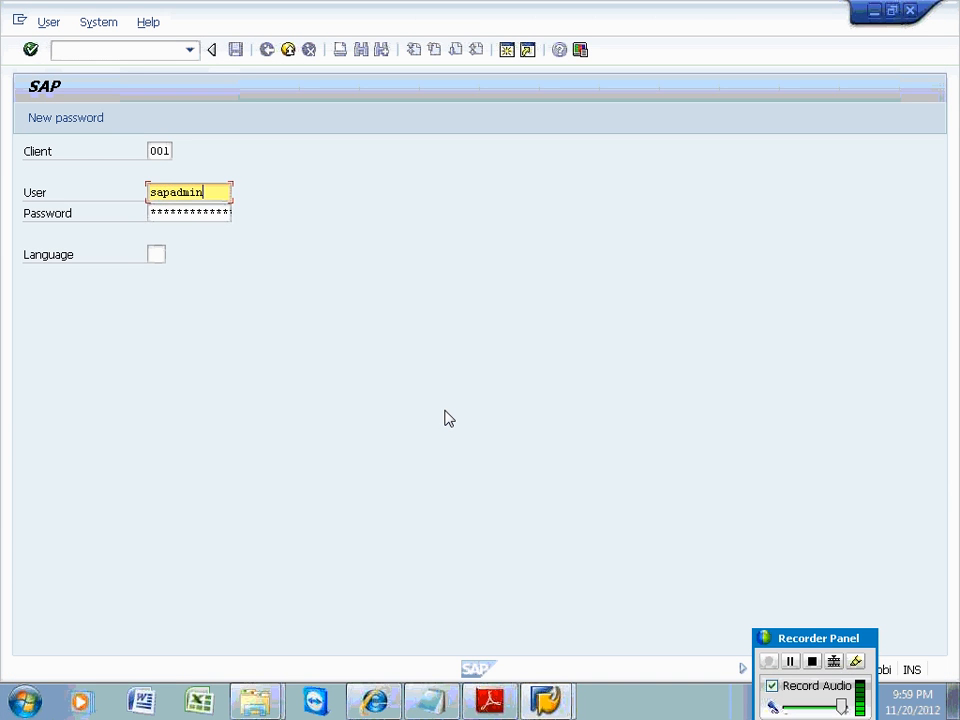
key(Tab)
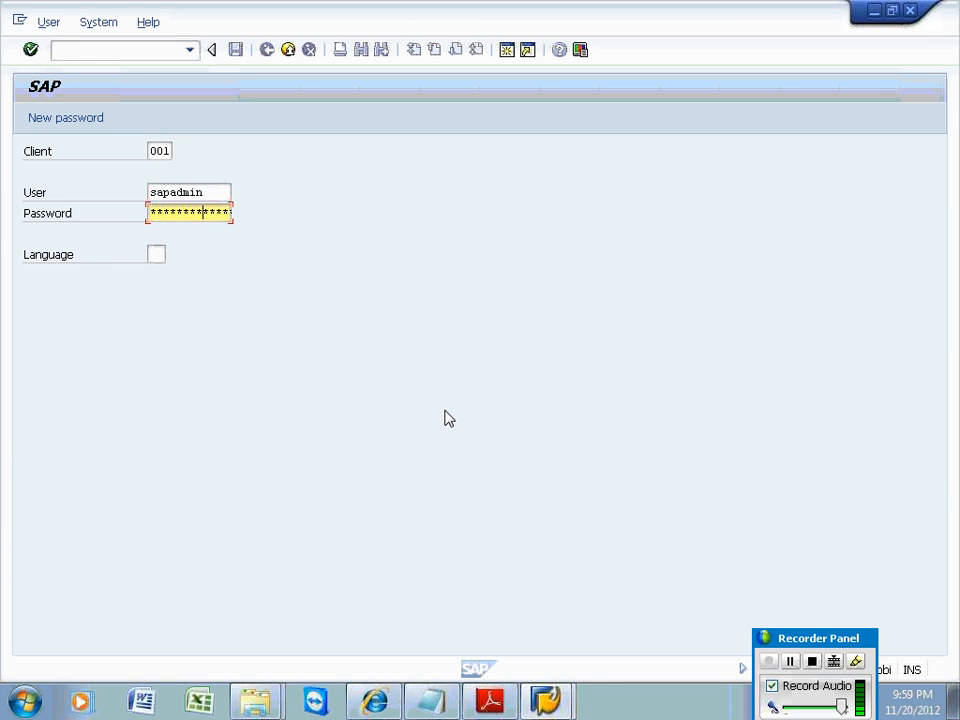
key(Return)
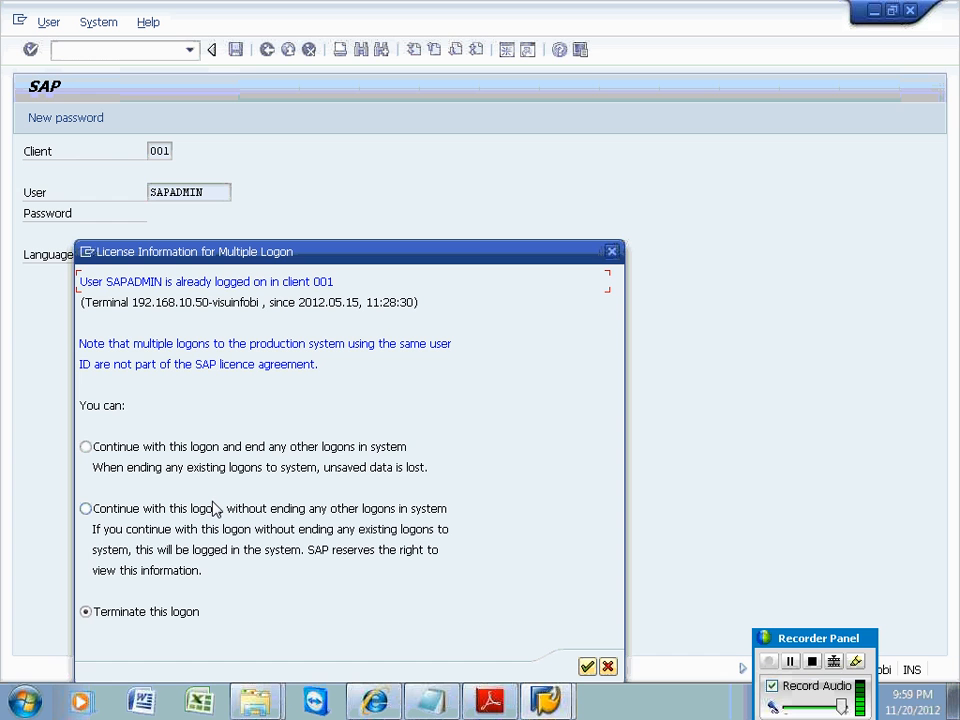
key(Return)
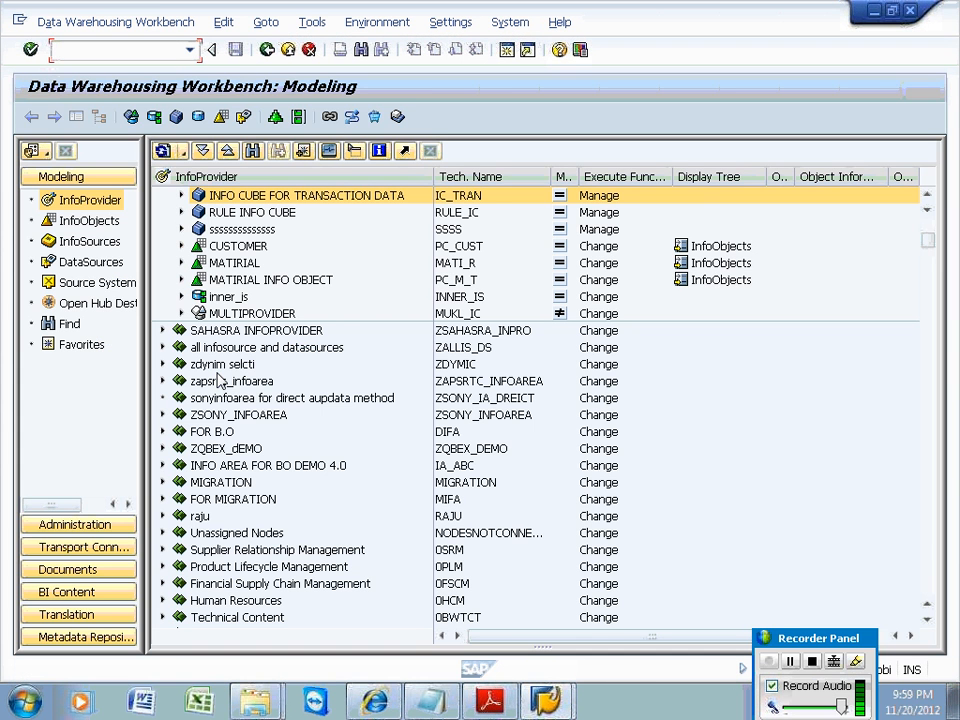
Launch RSA1 and expand IOC_1030_CHAR in the InfoObjects tree to list employee, age and name.
click(190, 51)
click(190, 51)
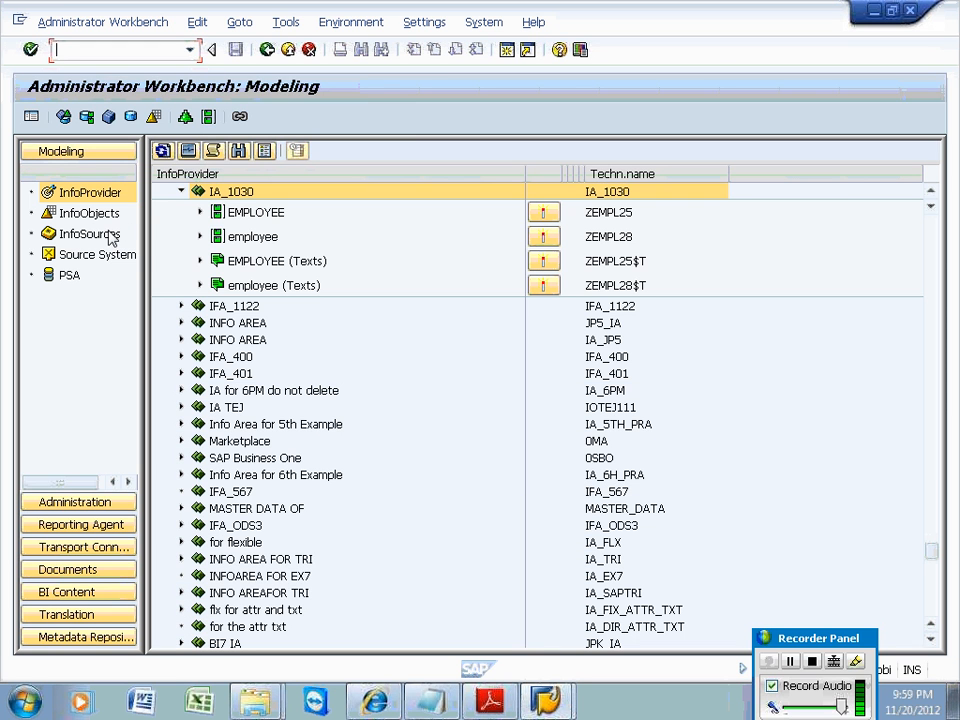
click(102, 215)
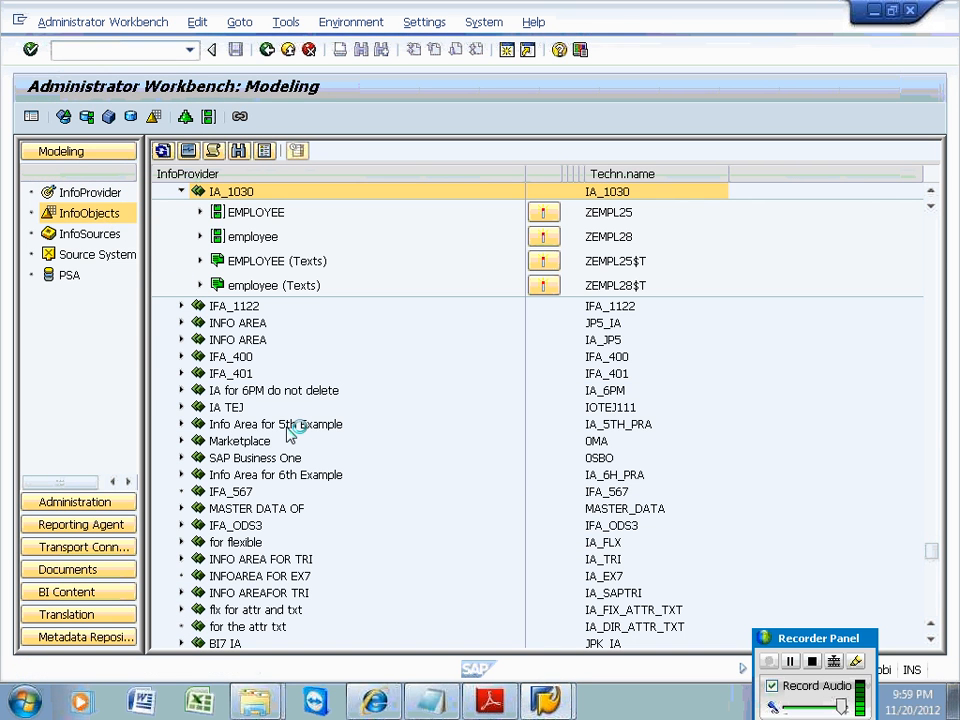
click(271, 197)
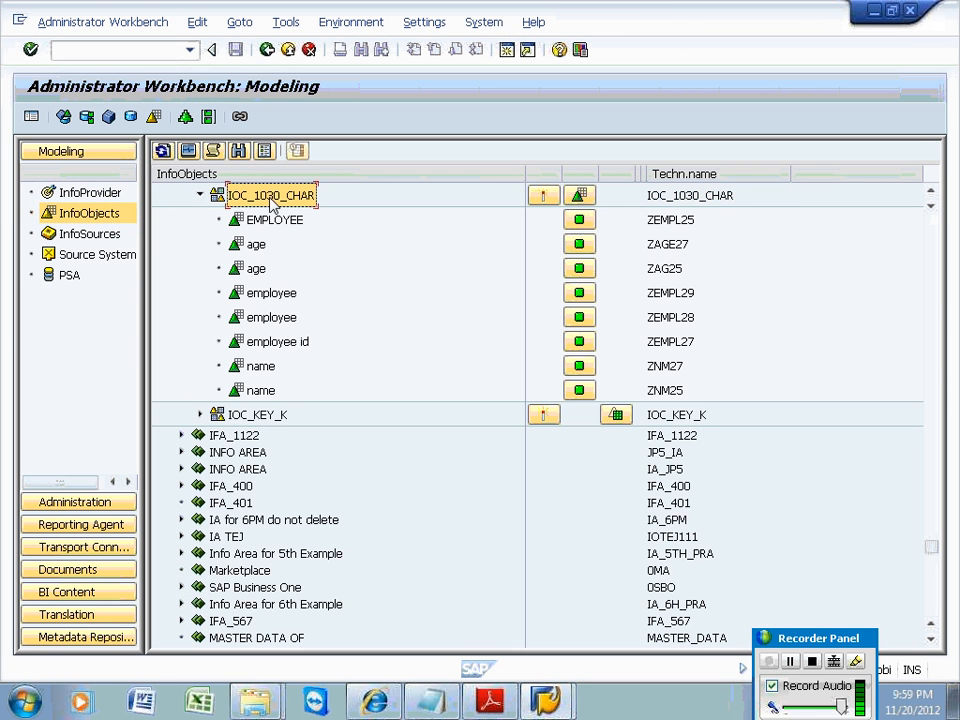
right_click(271, 200)
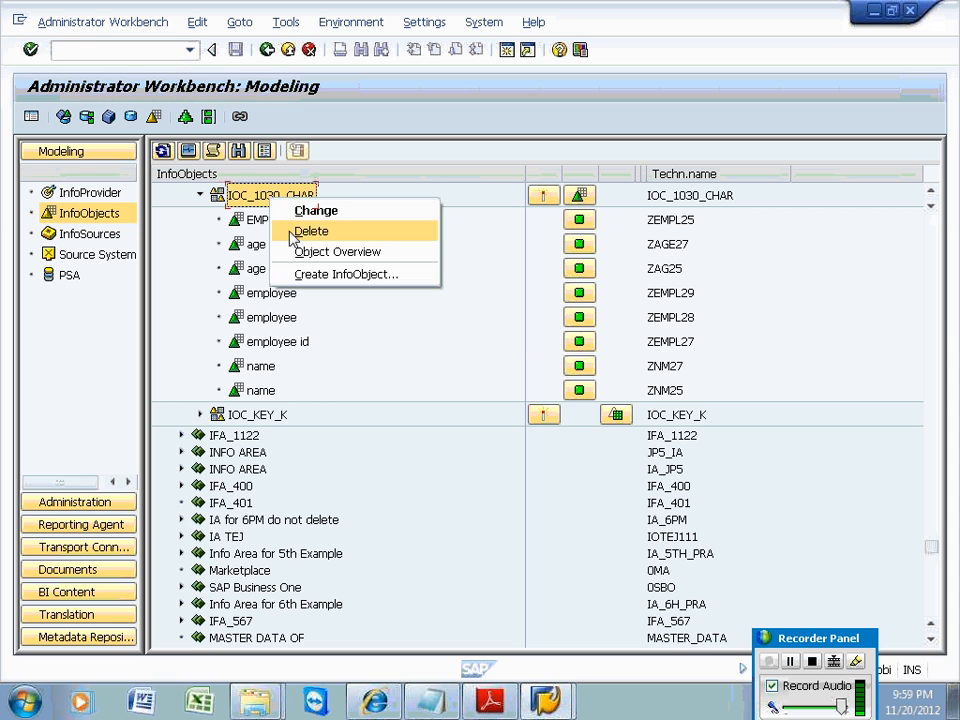
Create characteristic ZEMPL30 'employee' as CHAR length 5, check and activate it, then go back.
click(305, 275)
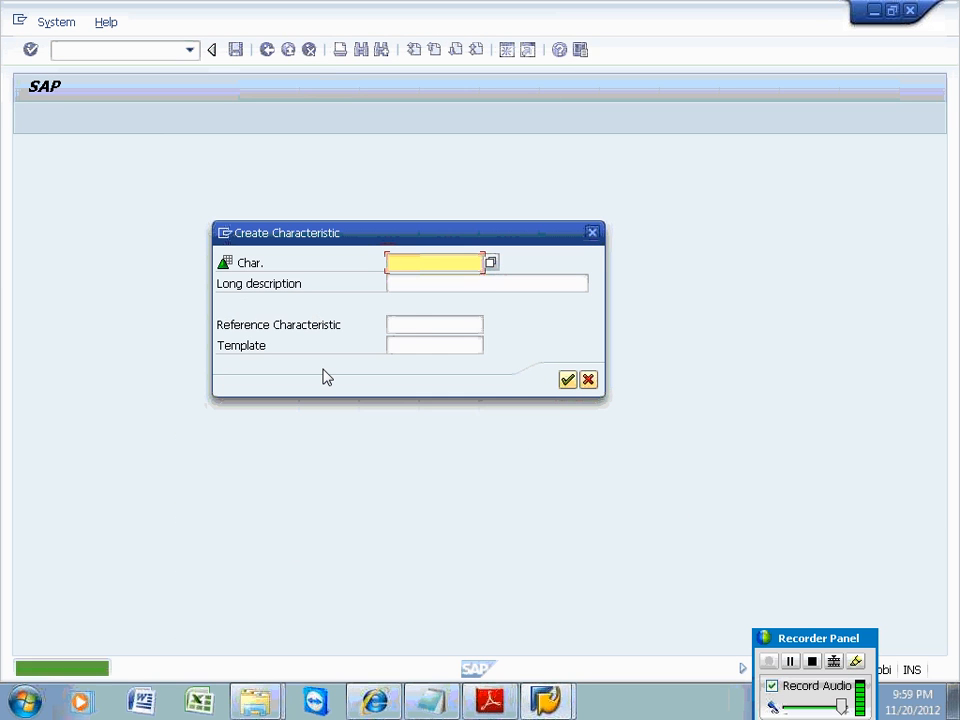
text(zemp)
text(l13)
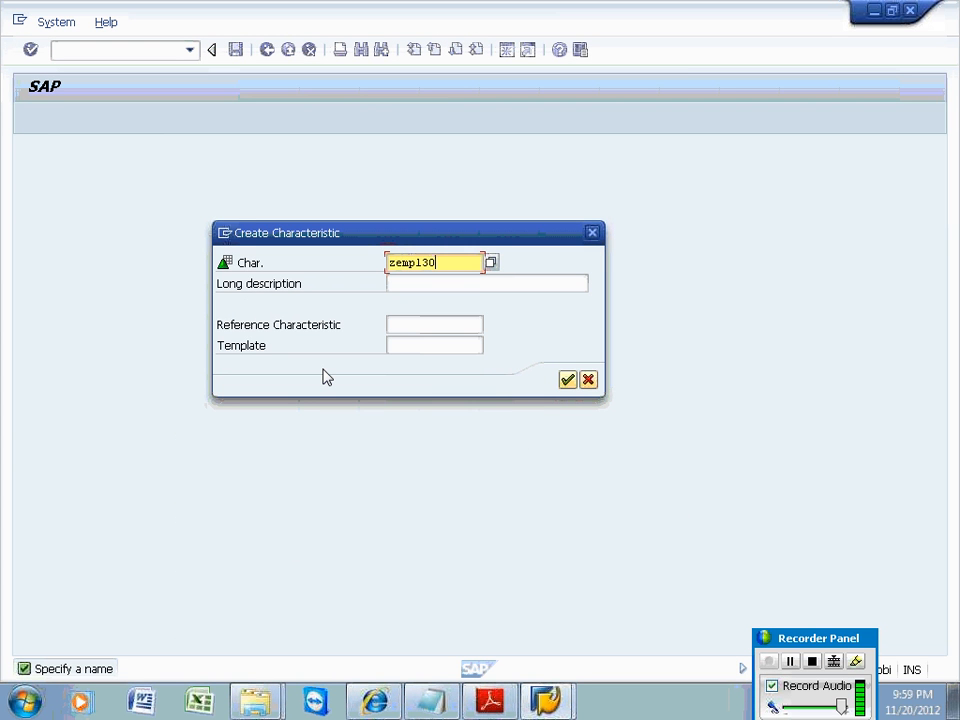
click(403, 287)
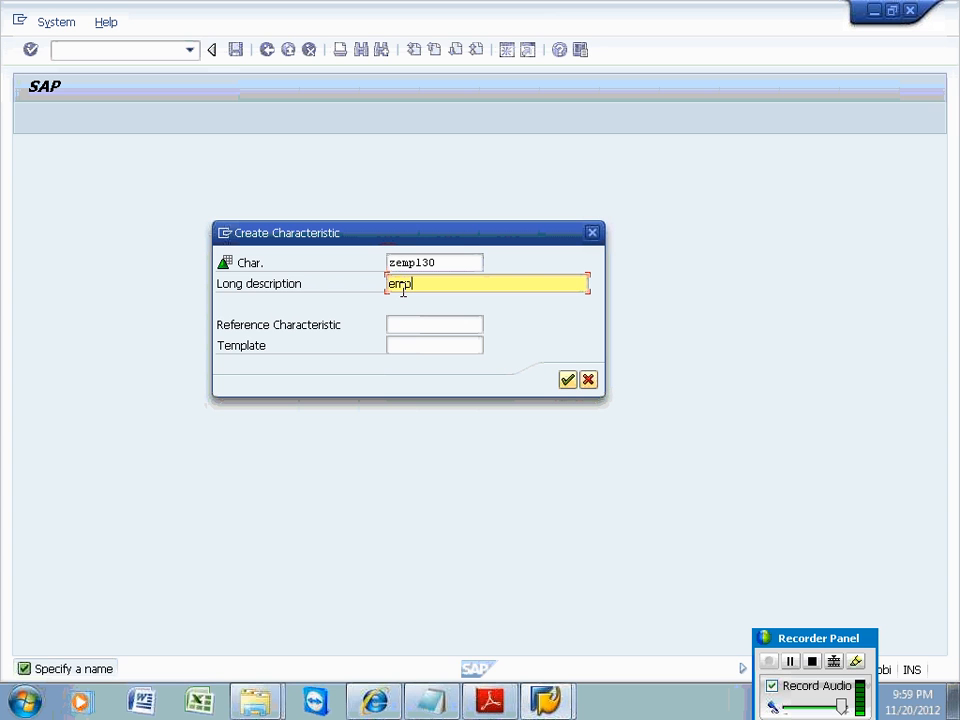
click(568, 380)
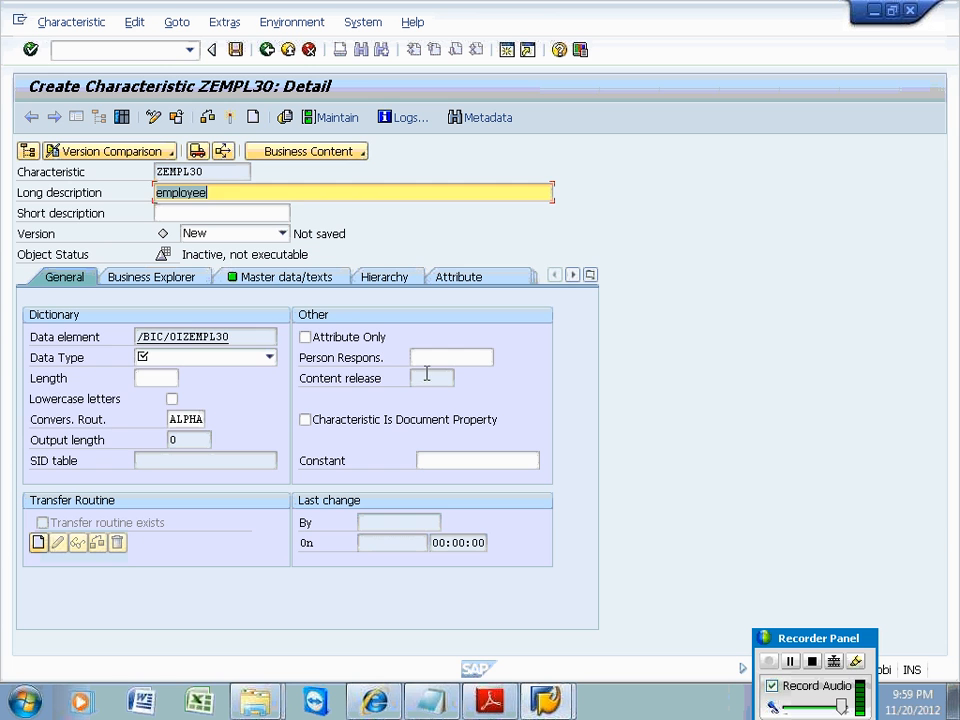
click(270, 358)
click(168, 375)
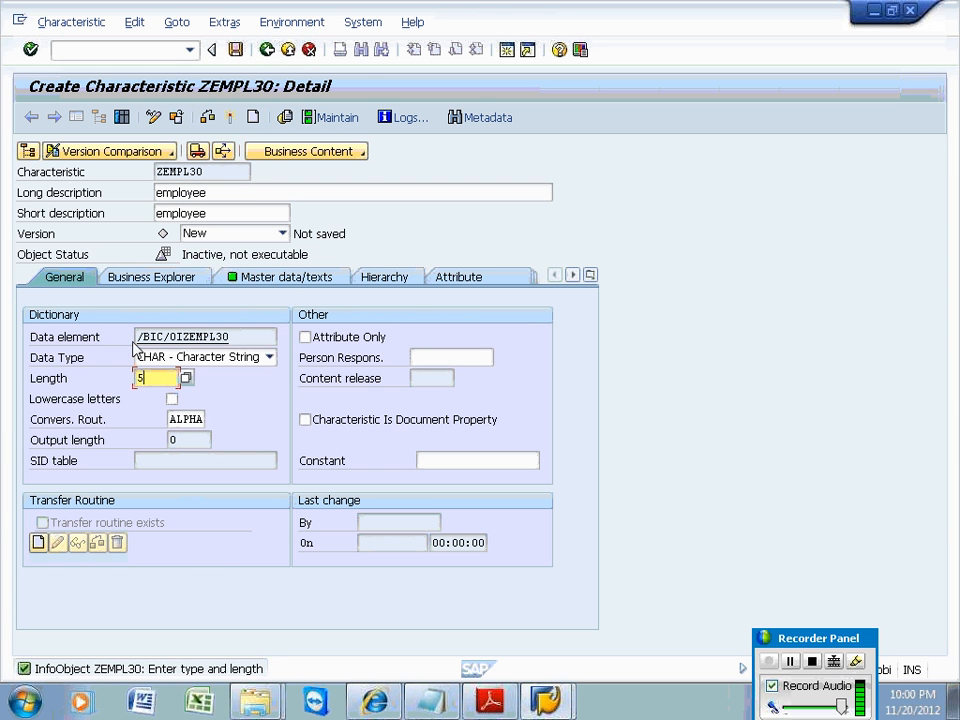
click(230, 118)
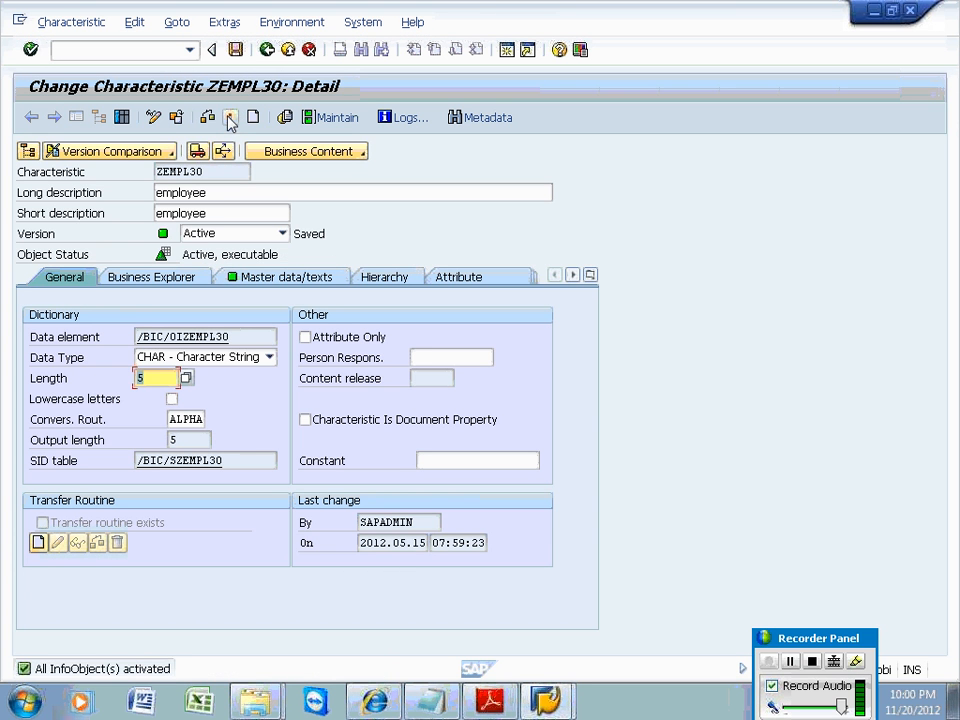
click(267, 49)
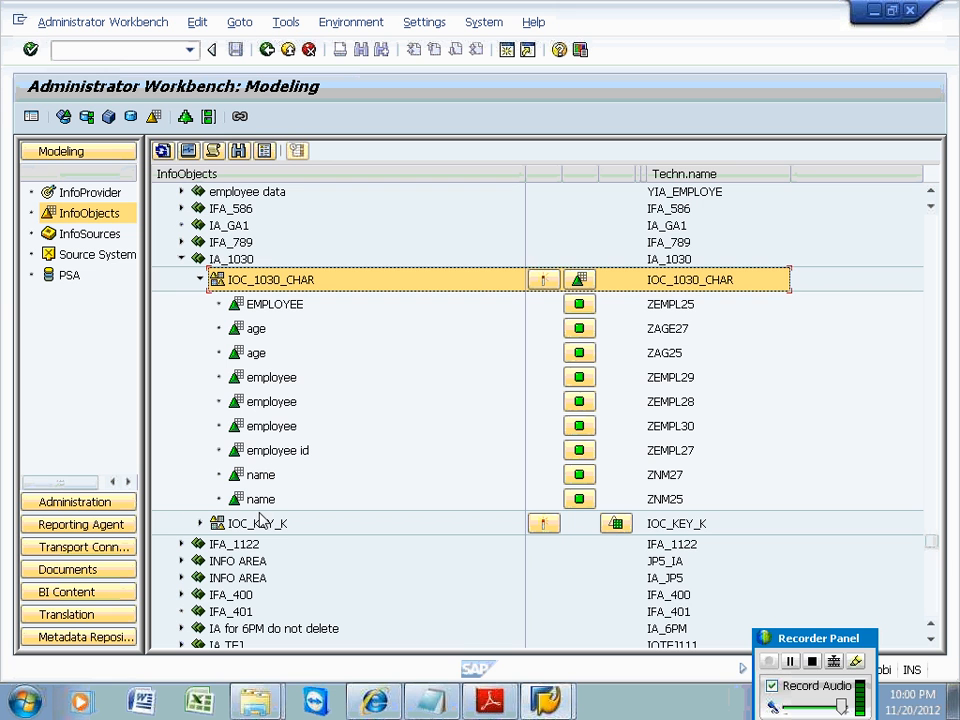
Open the IOC_KEY_K key figure catalog, then return to the InfoObjects tree.
click(259, 523)
double_click(259, 523)
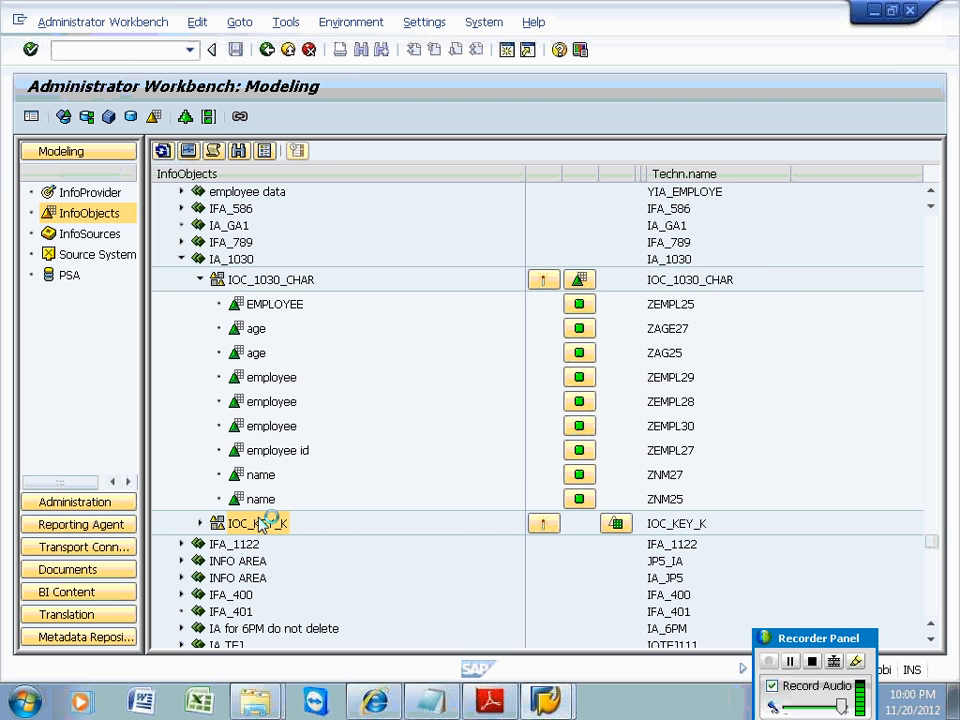
click(267, 50)
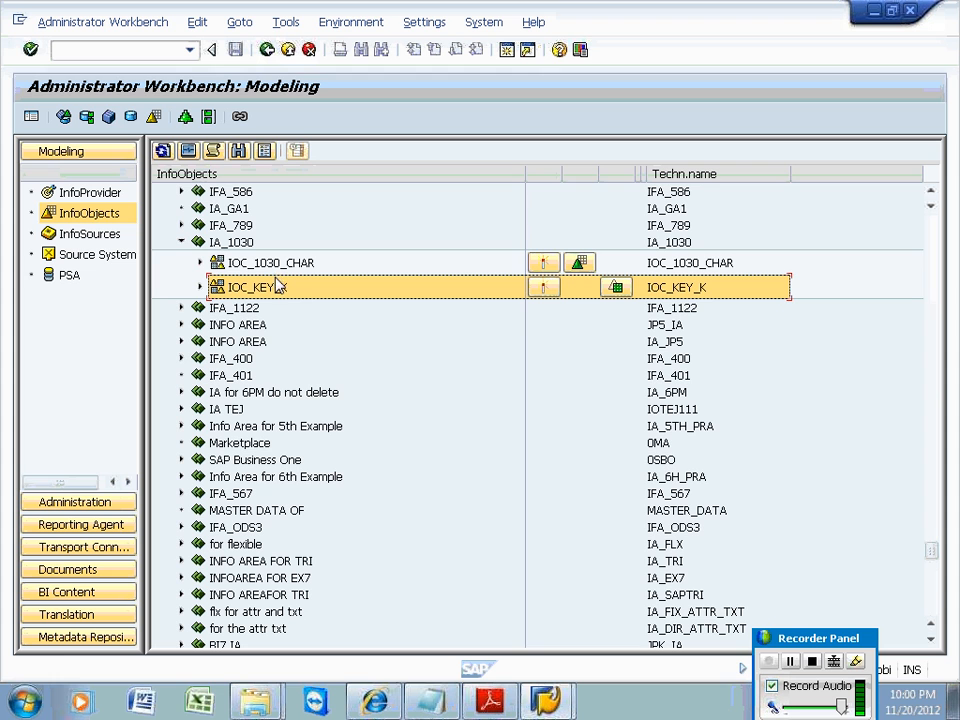
Create amount key figure ZSAL30 'SALARY' in IOC_KEY_K with fixed currency INR and activate it.
right_click(270, 292)
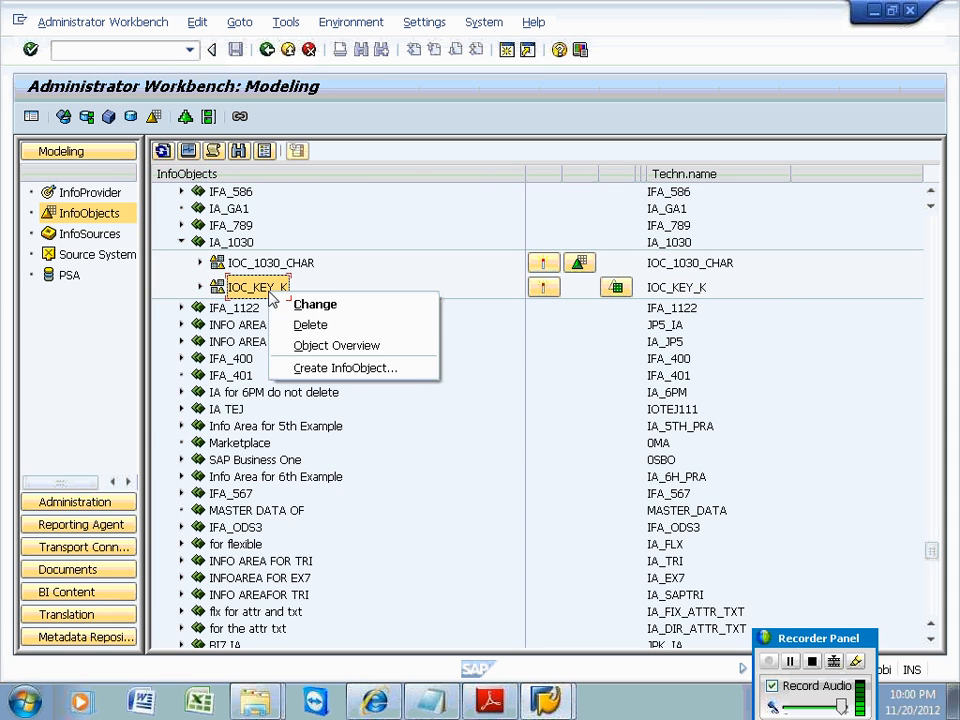
click(324, 372)
text(ZA)
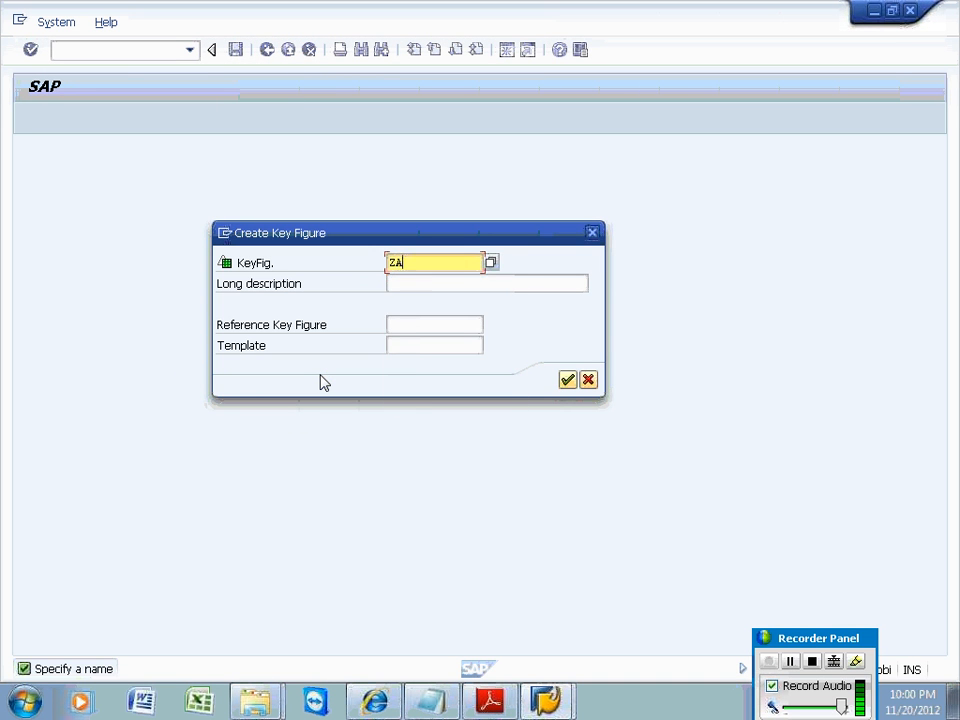
key(BackSpace)
text(SAL3)
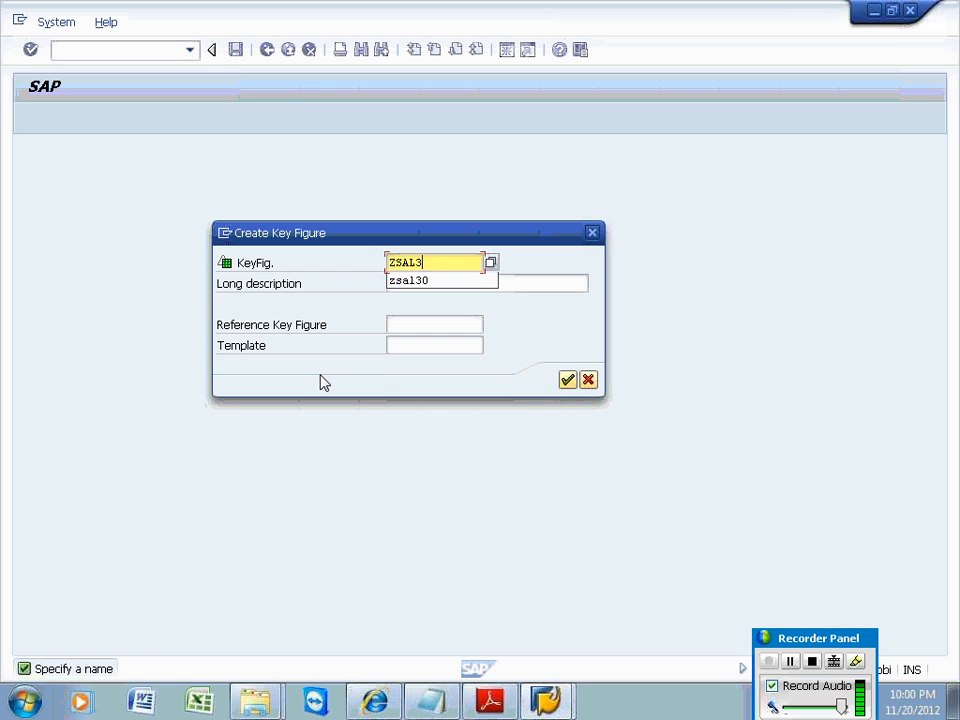
text(0)
click(518, 285)
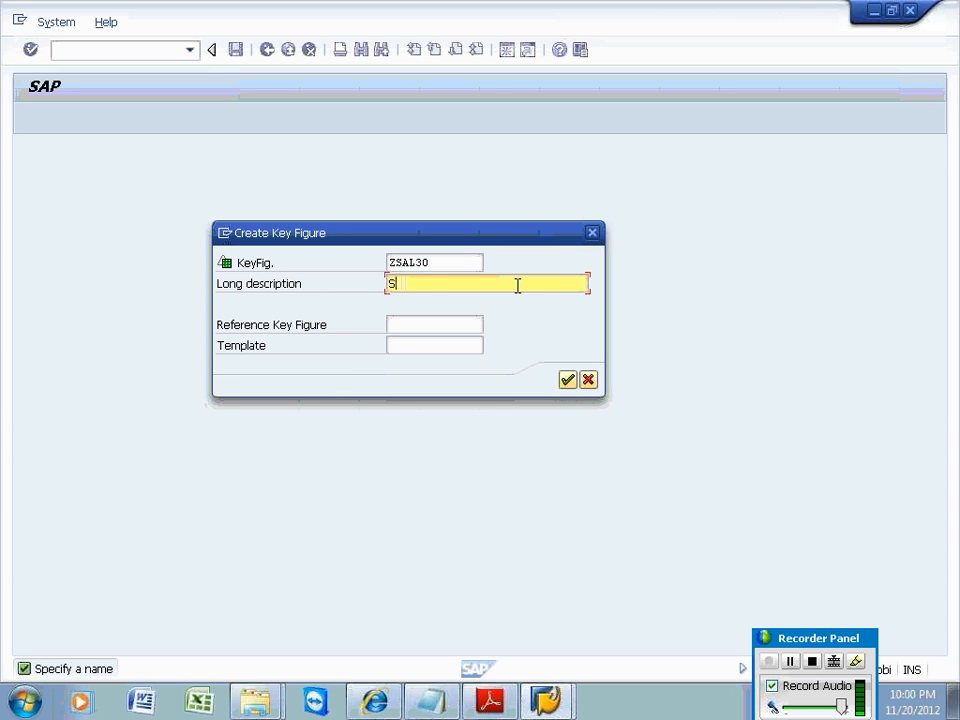
key(Return)
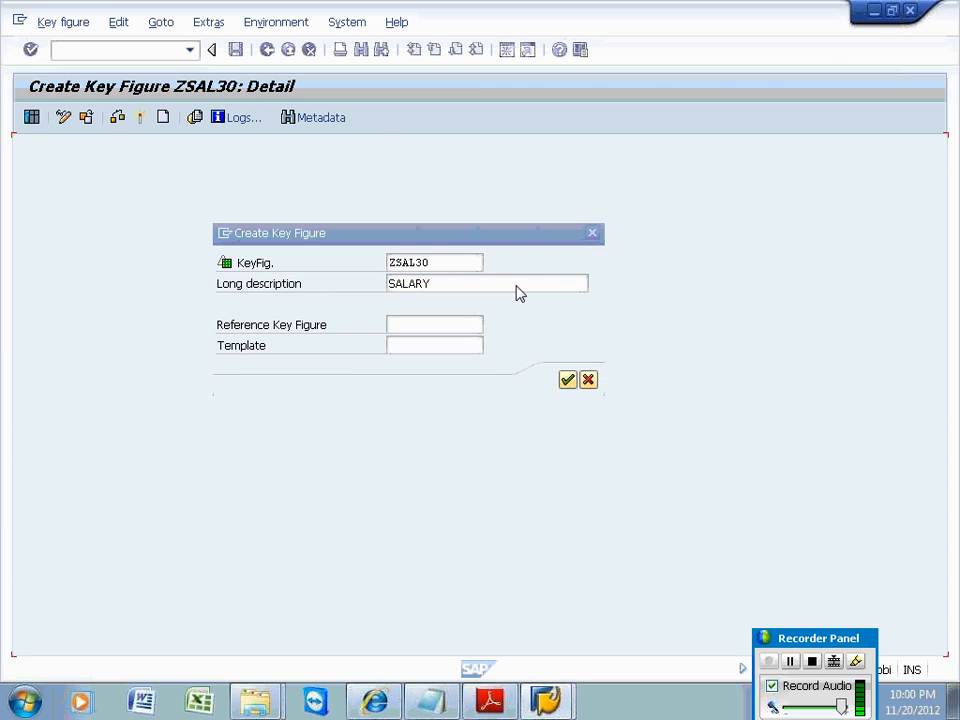
click(187, 459)
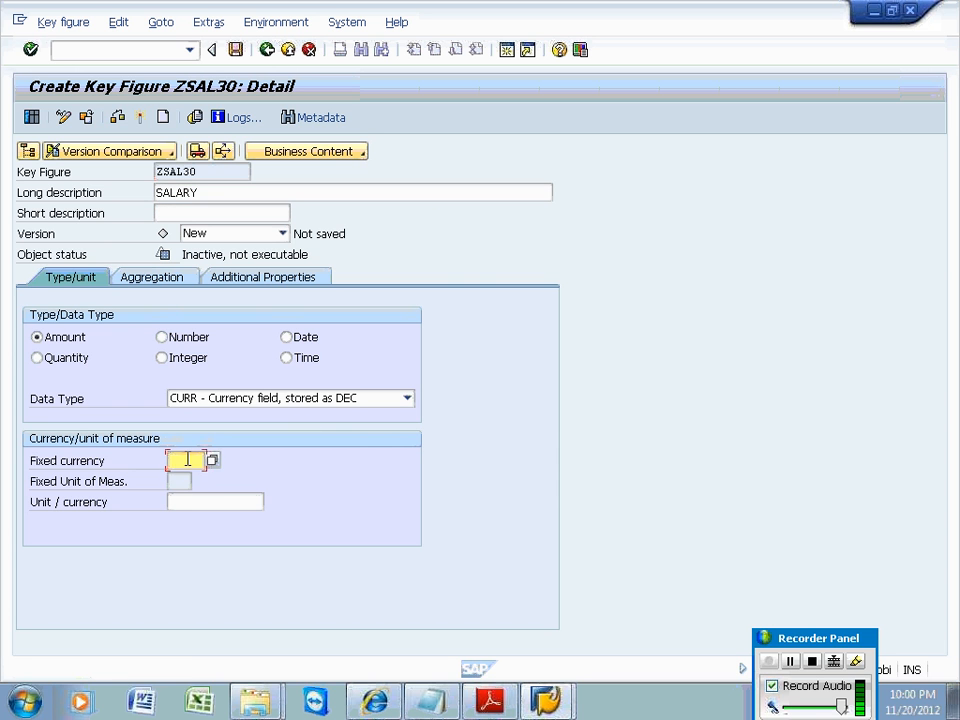
text(inr)
click(140, 117)
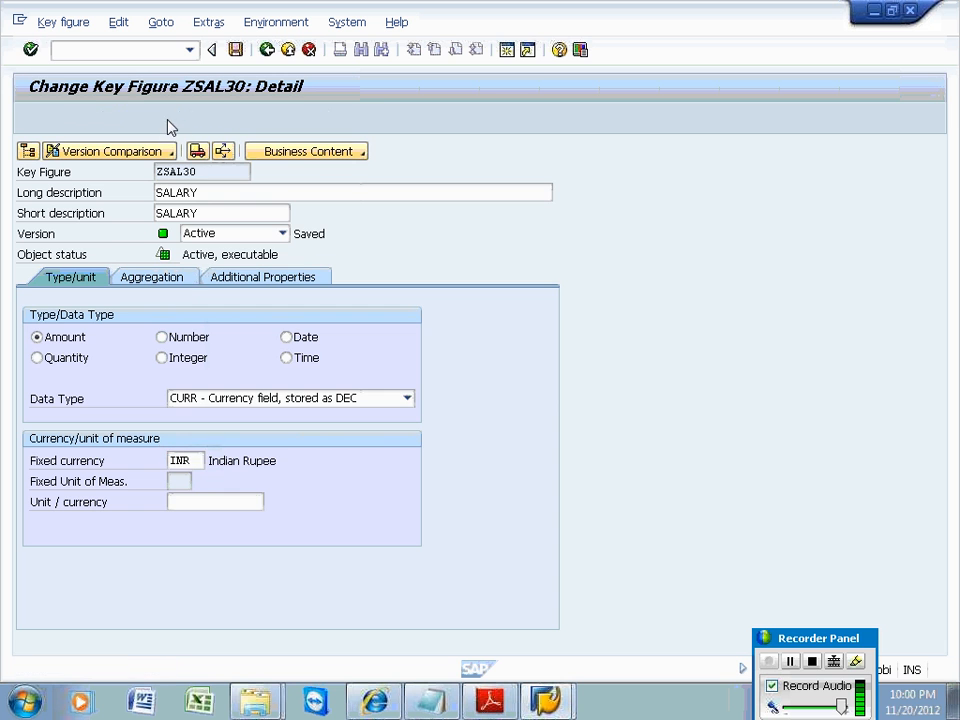
Create key figure ZTAX30 'tax' with fixed currency INR and activate it.
click(164, 118)
text(ZTAX30)
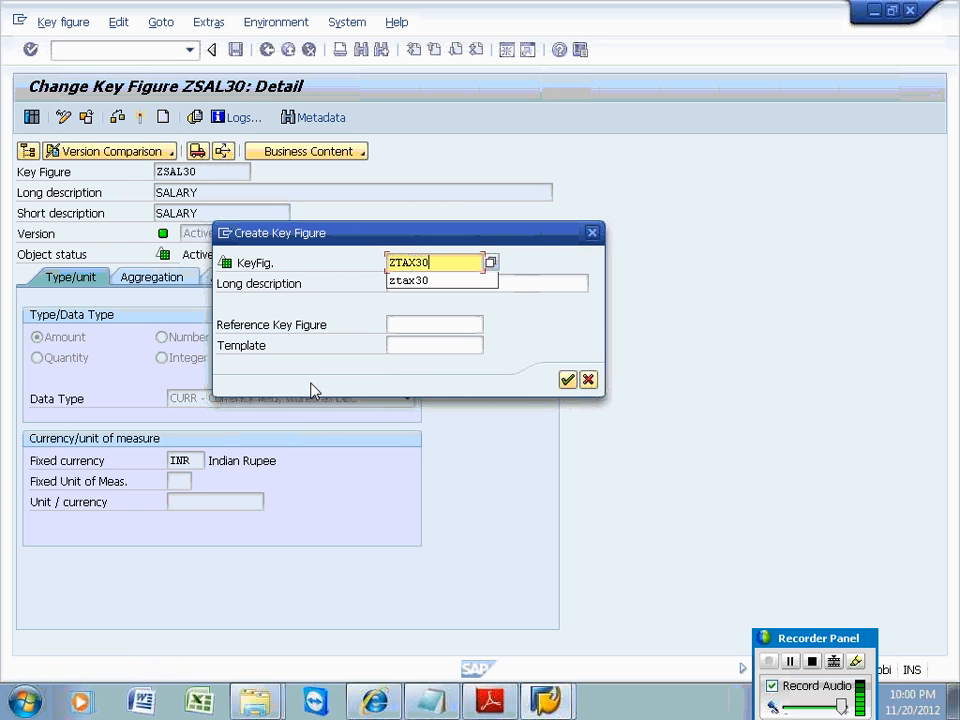
click(530, 281)
text(tax)
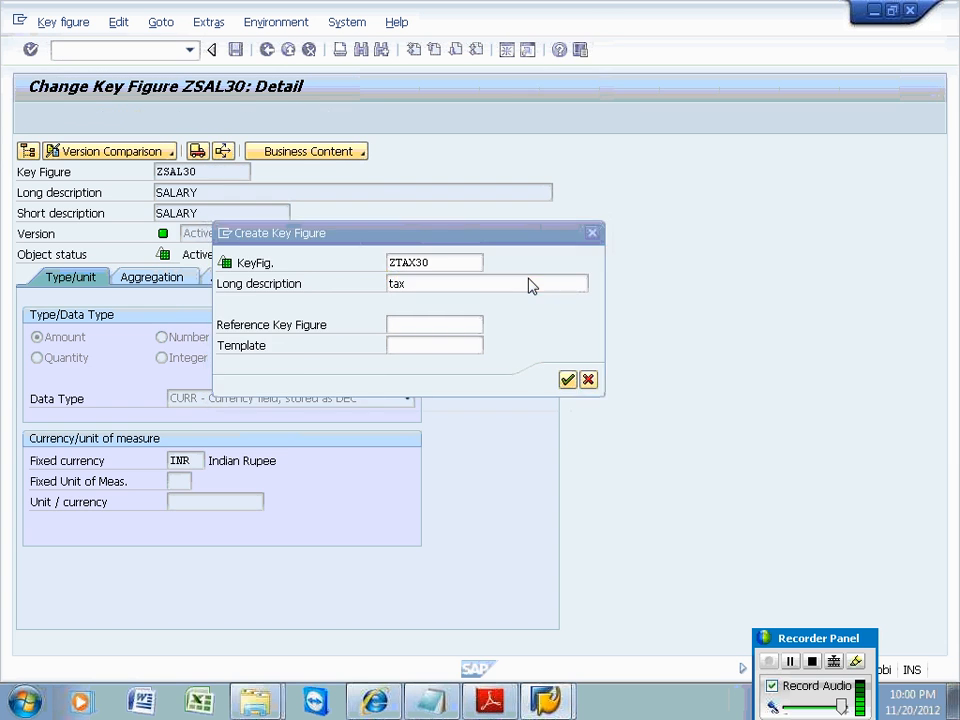
key(Return)
click(192, 459)
text(inr)
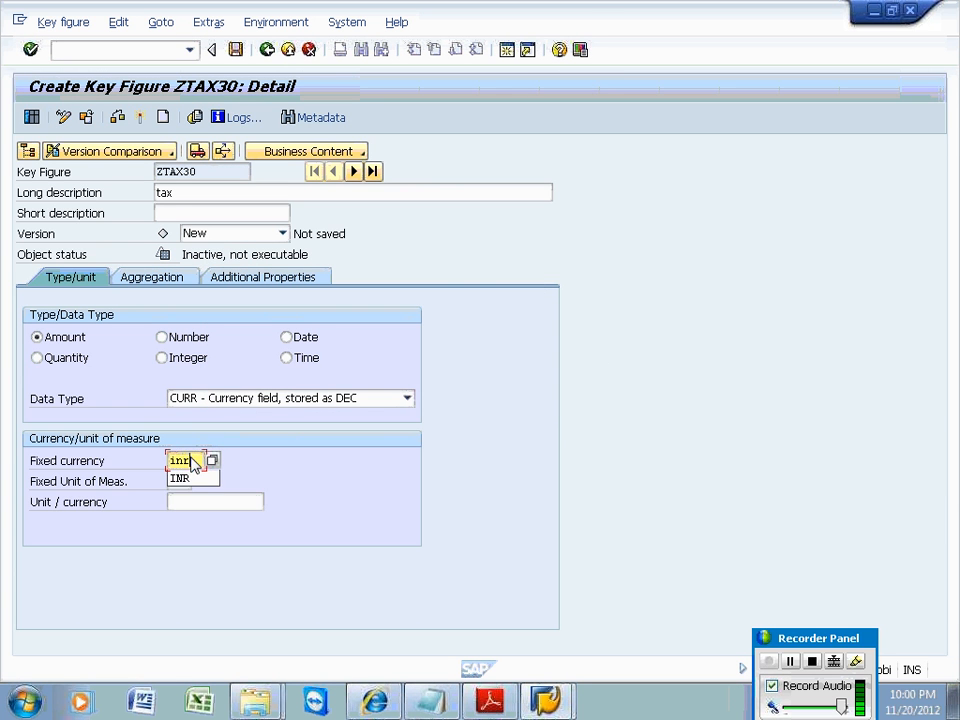
key(Return)
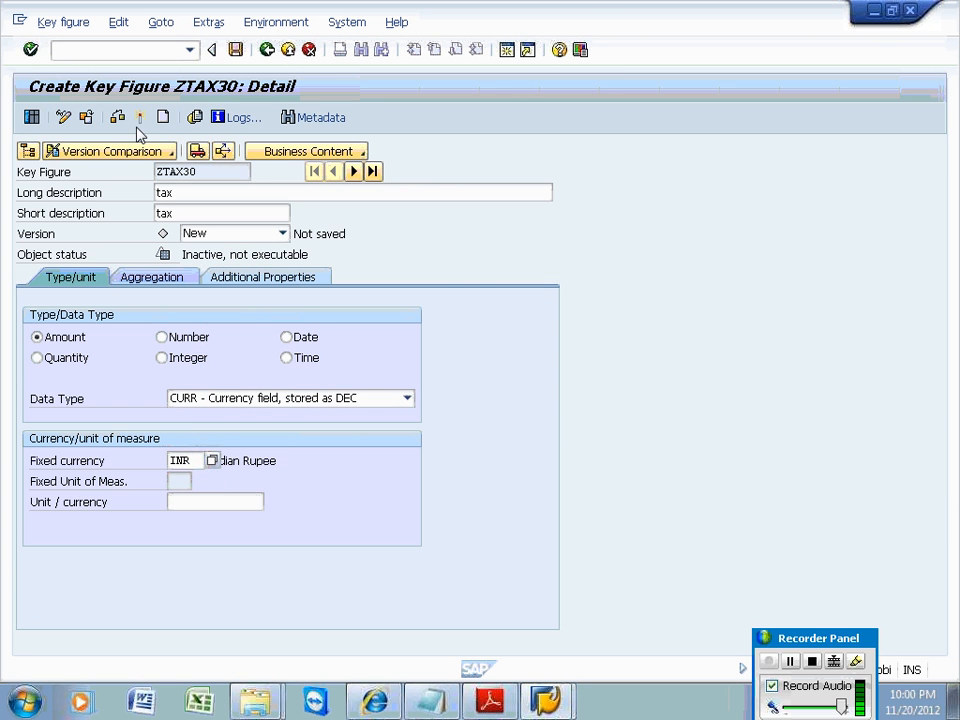
click(138, 125)
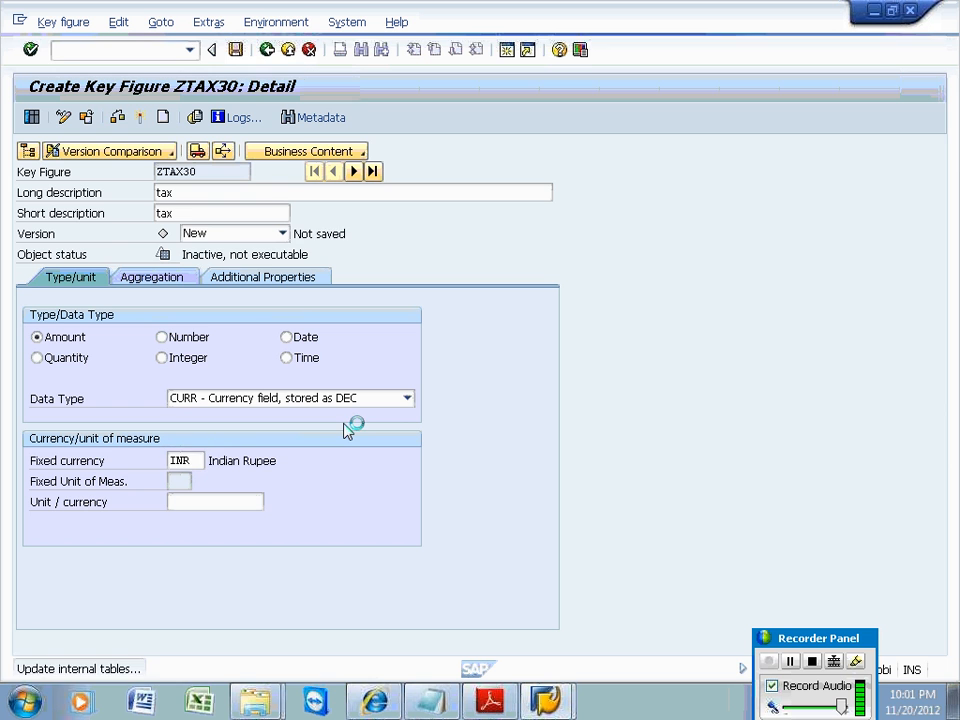
Back in the InfoObjects tree, select ZTAX30 under IOC_KEY_K and expand IOC_1030_CHAR.
click(266, 50)
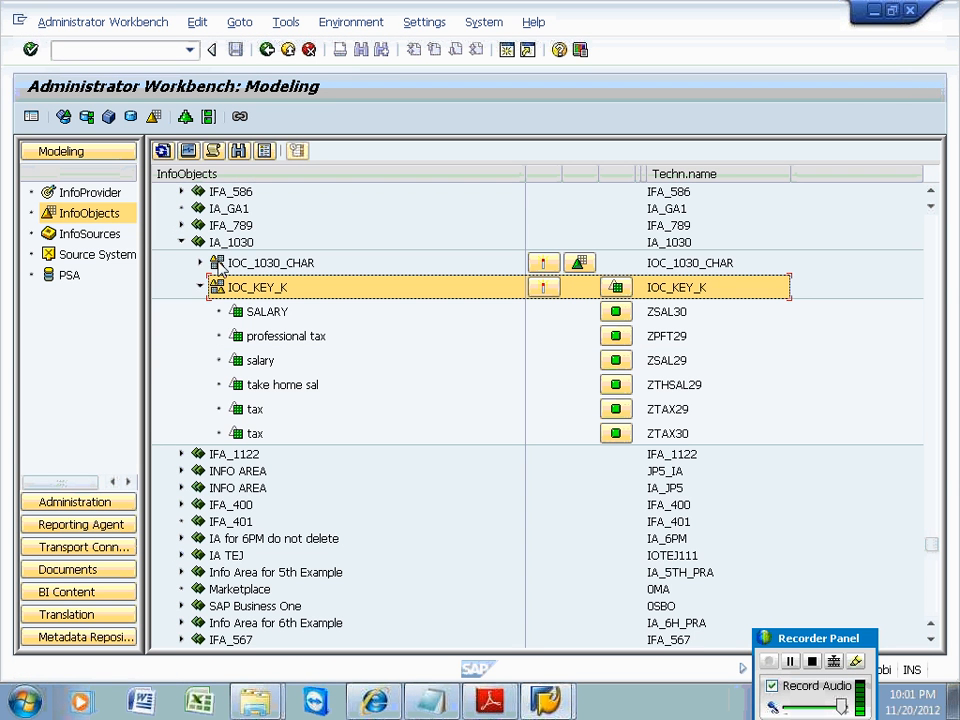
click(265, 289)
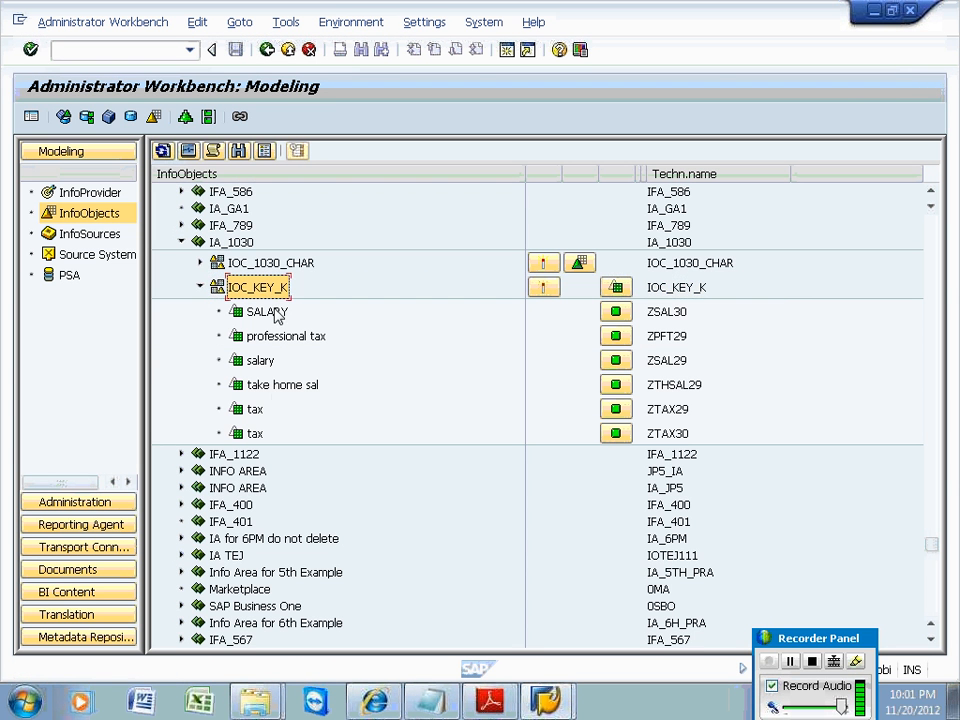
click(256, 434)
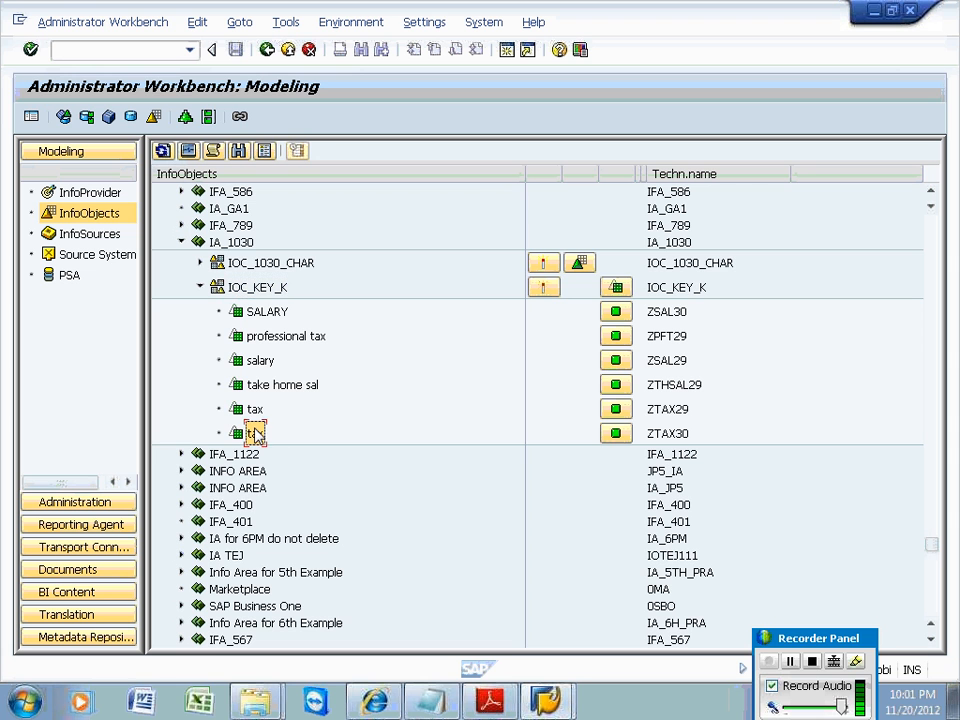
click(199, 262)
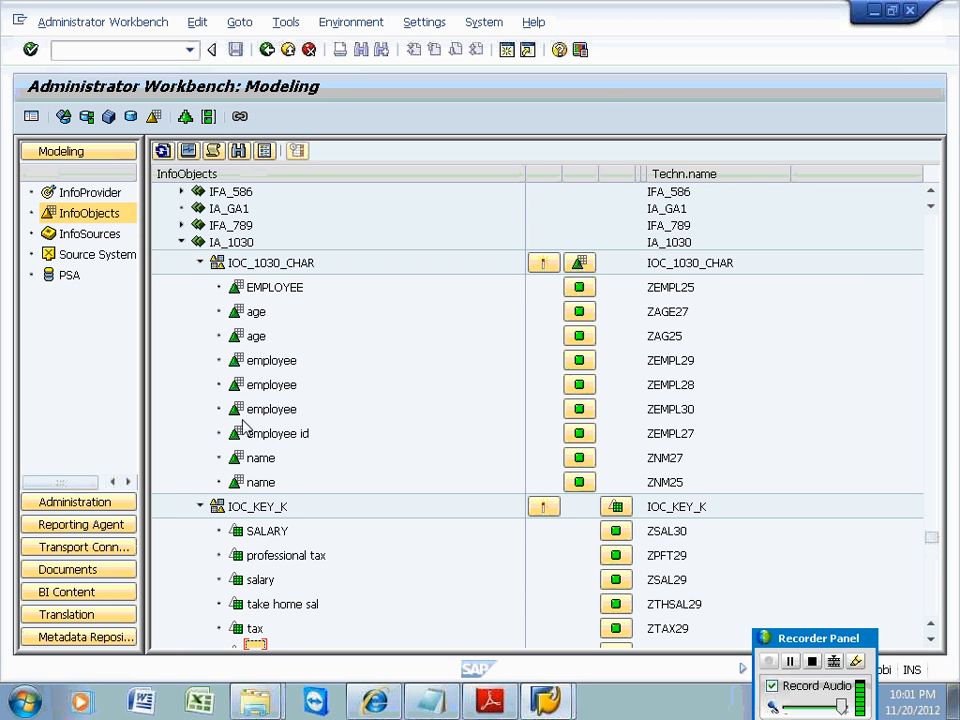
Check the ZEMPL30 employee characteristic under IOC_1030_CHAR.
click(252, 266)
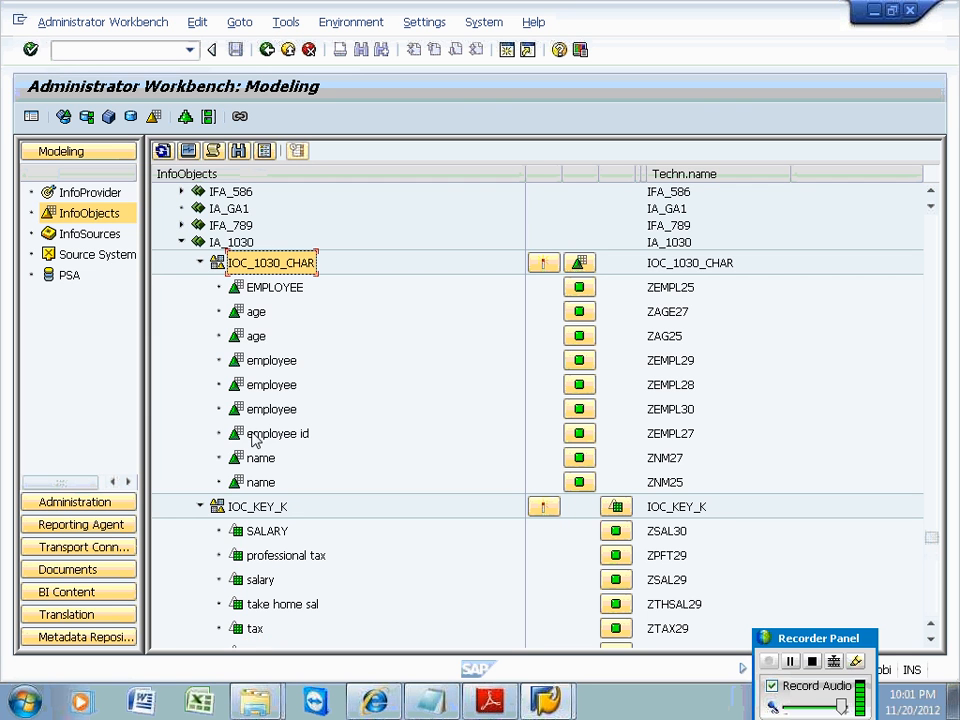
click(671, 410)
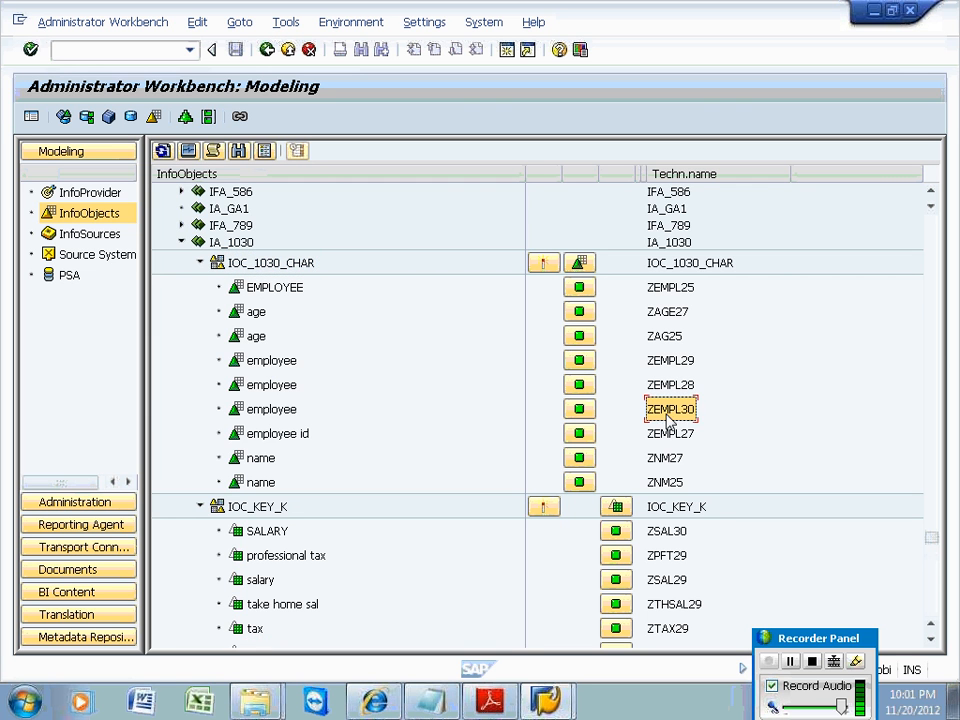
click(272, 410)
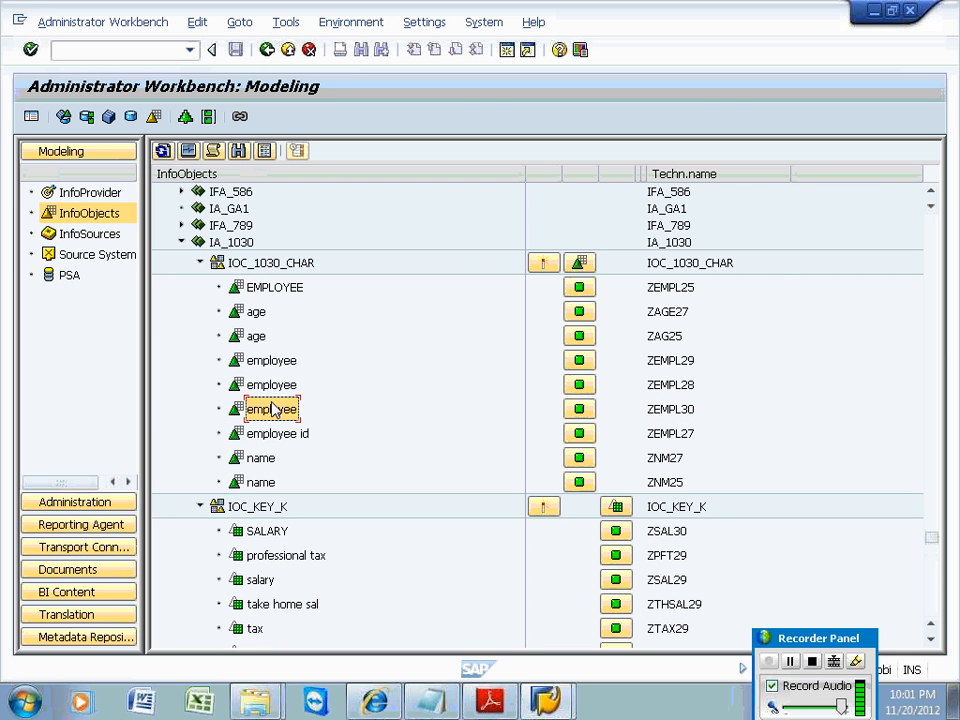
Collapse both catalogs and show the InfoProvider tree with IA_1030 expanded.
click(200, 264)
click(200, 287)
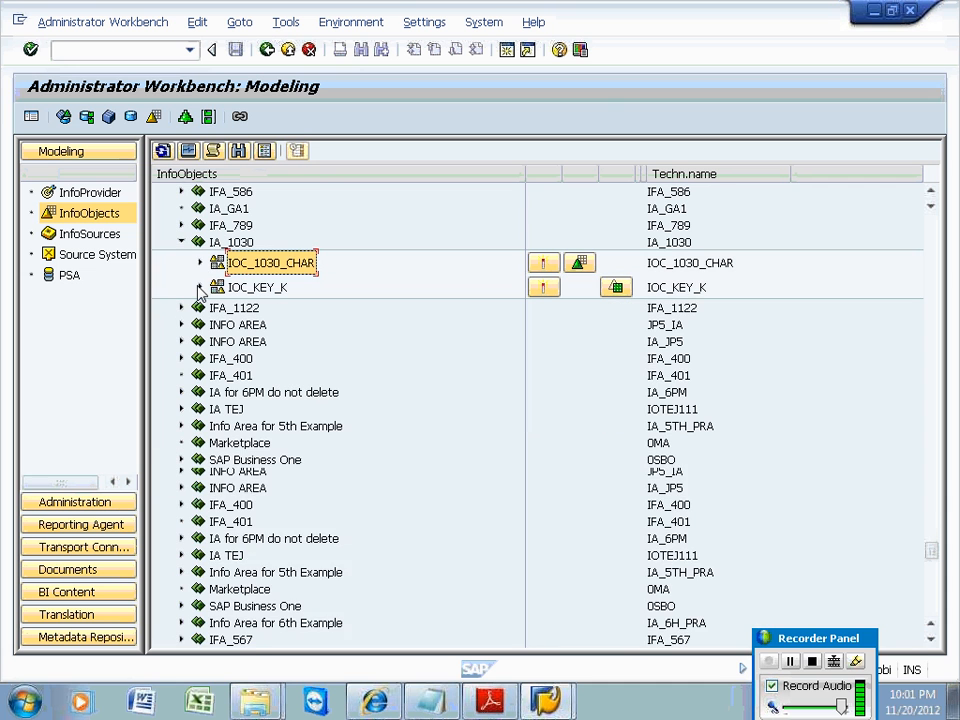
click(79, 49)
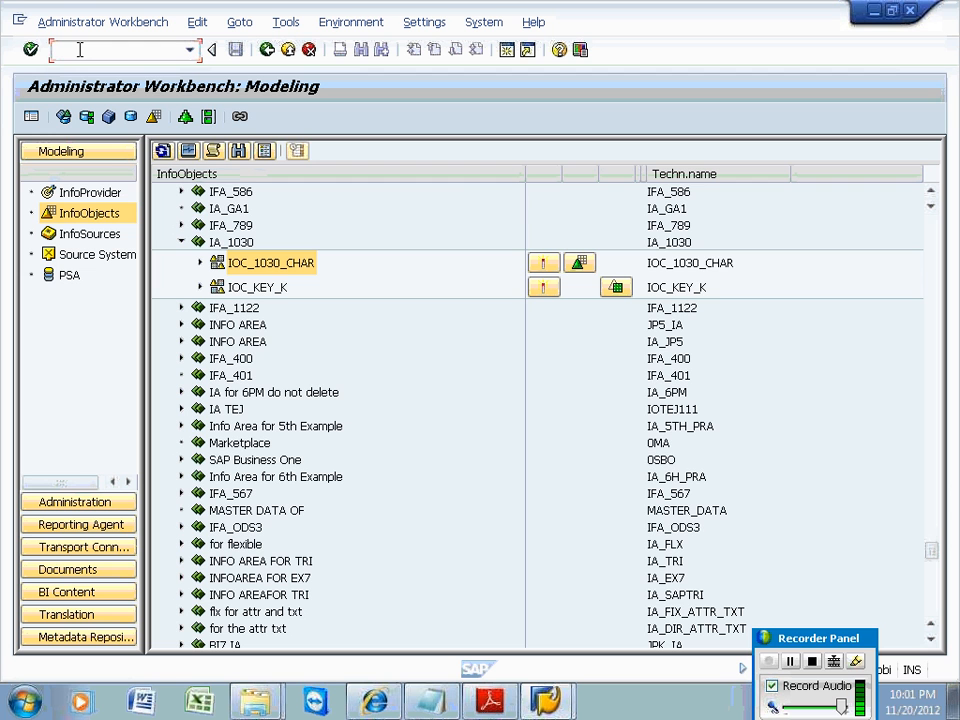
click(95, 192)
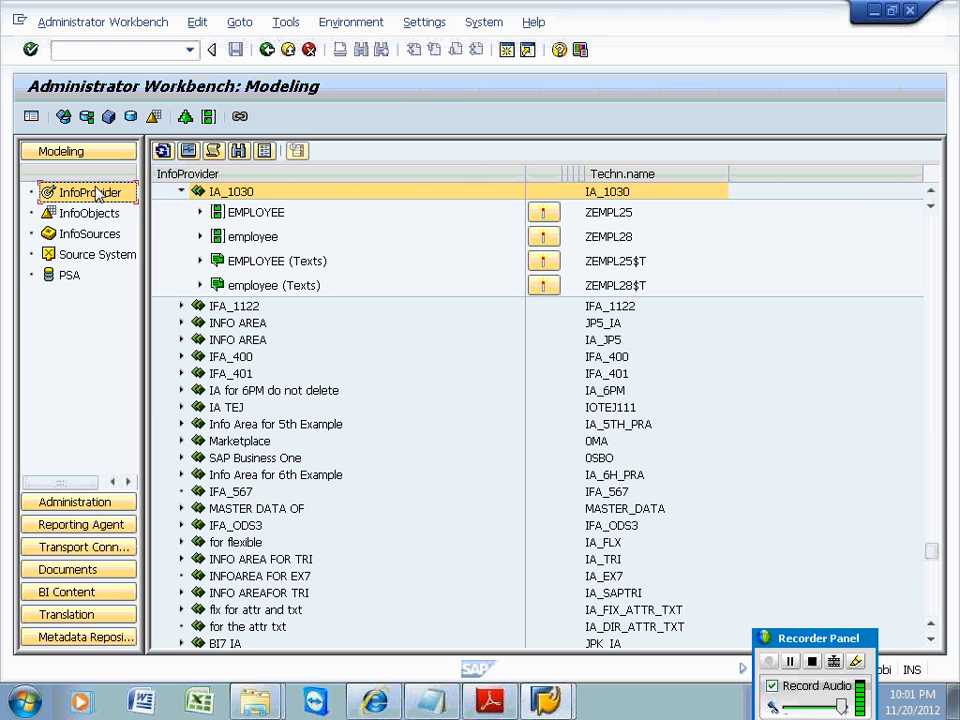
Create DataStore object ZEMPL_030 in InfoArea IA_1030 with description 'ODS for Employee' and submit it.
right_click(222, 193)
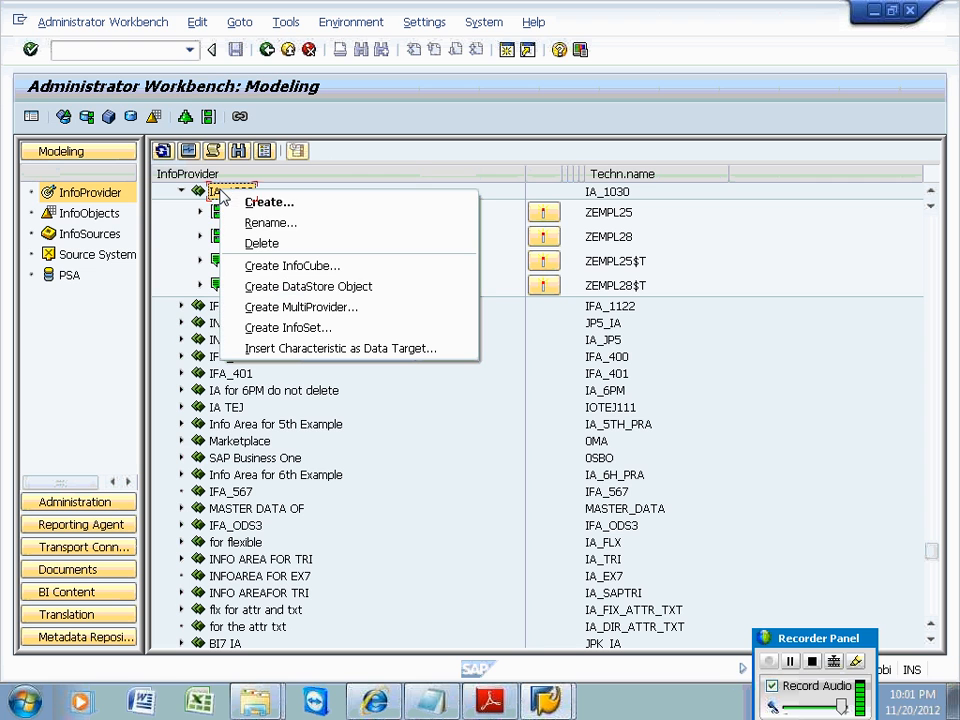
click(237, 287)
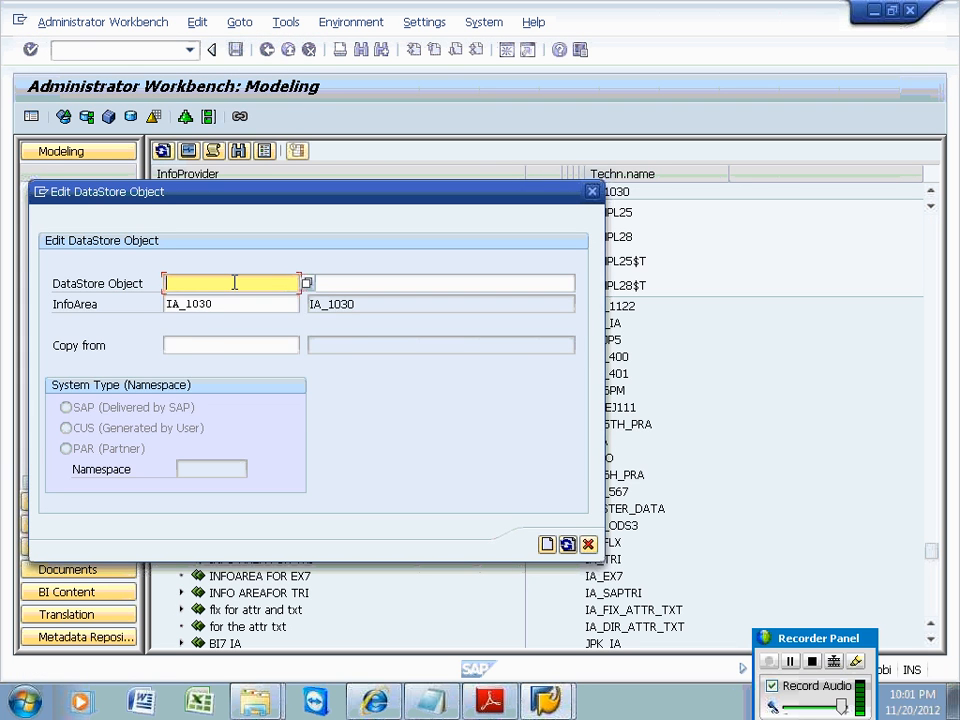
text(ZEMPL_030)
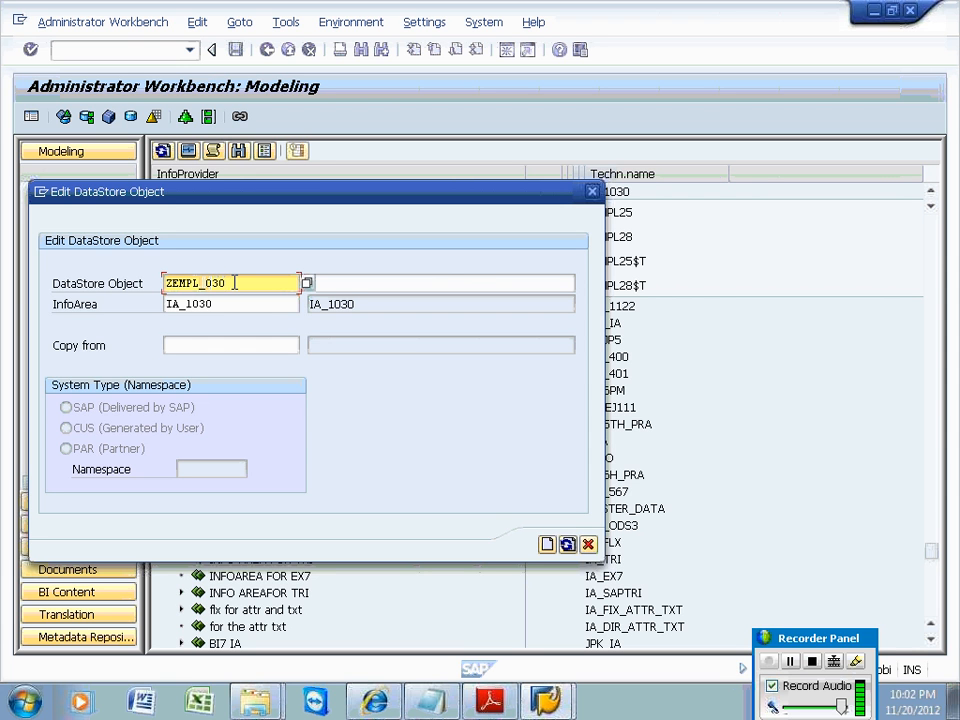
click(336, 283)
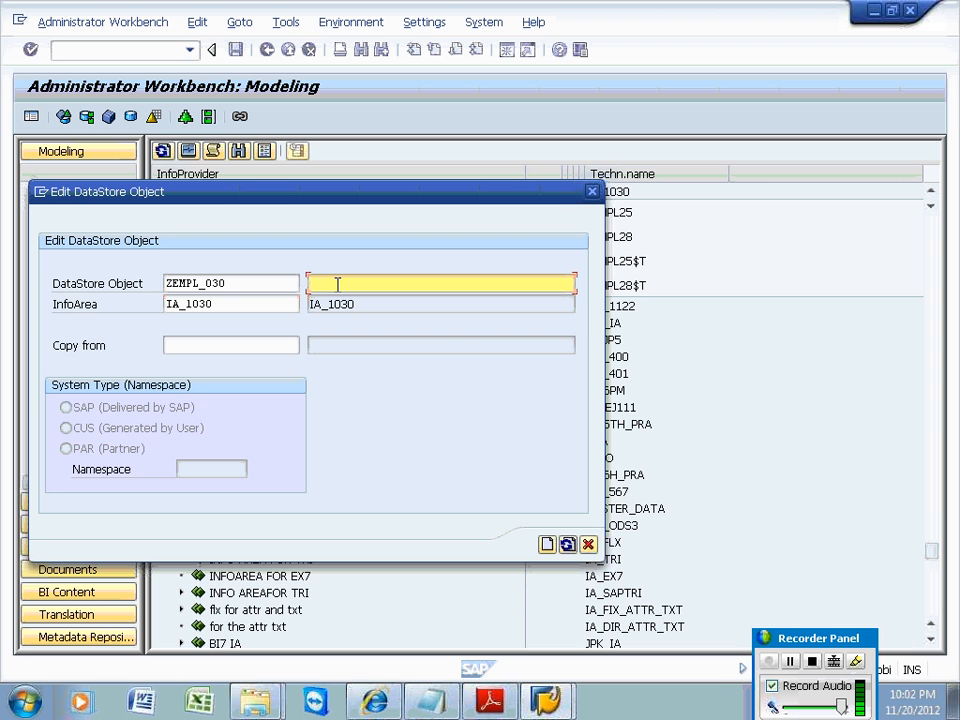
text(ODS for Employ)
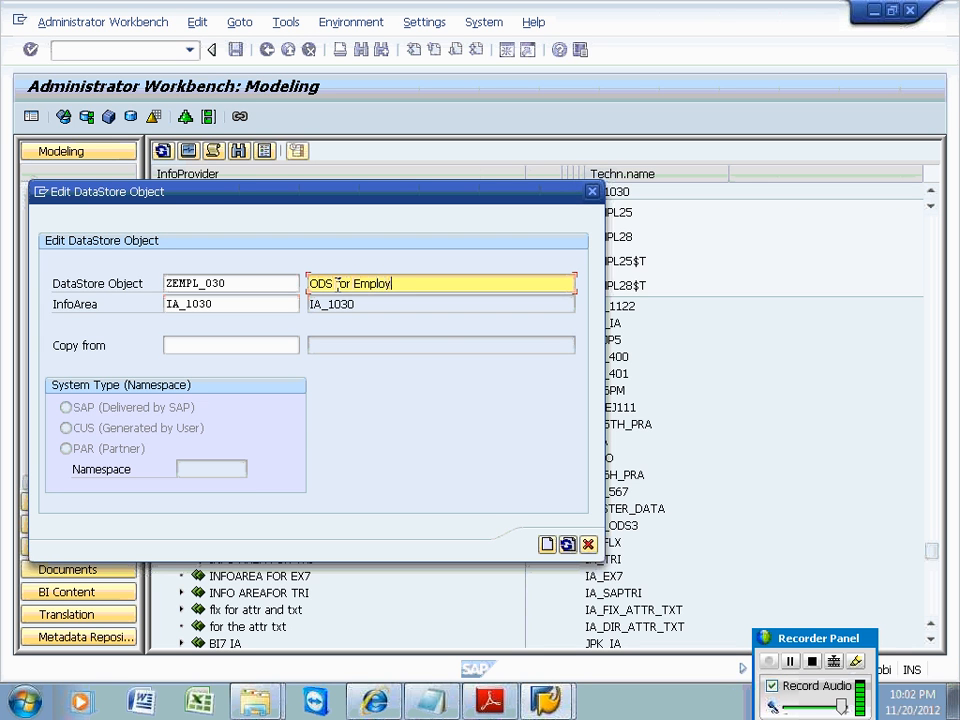
text(ee)
key(Return)
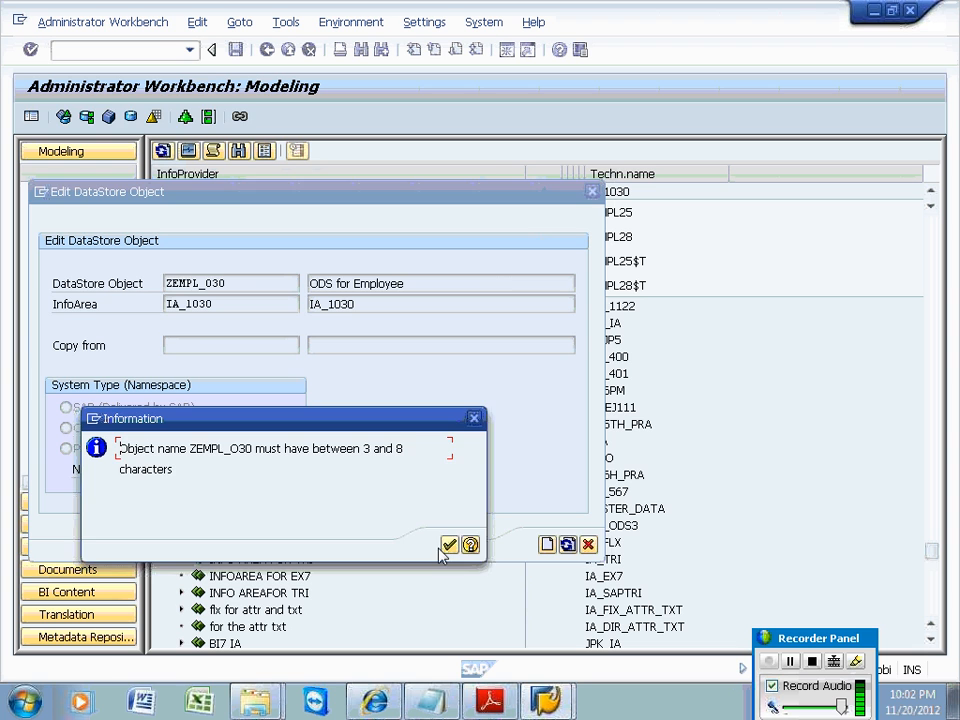
Dismiss the name-length warning, remove the underscore to make ZEMPLO30, and create the object.
click(449, 544)
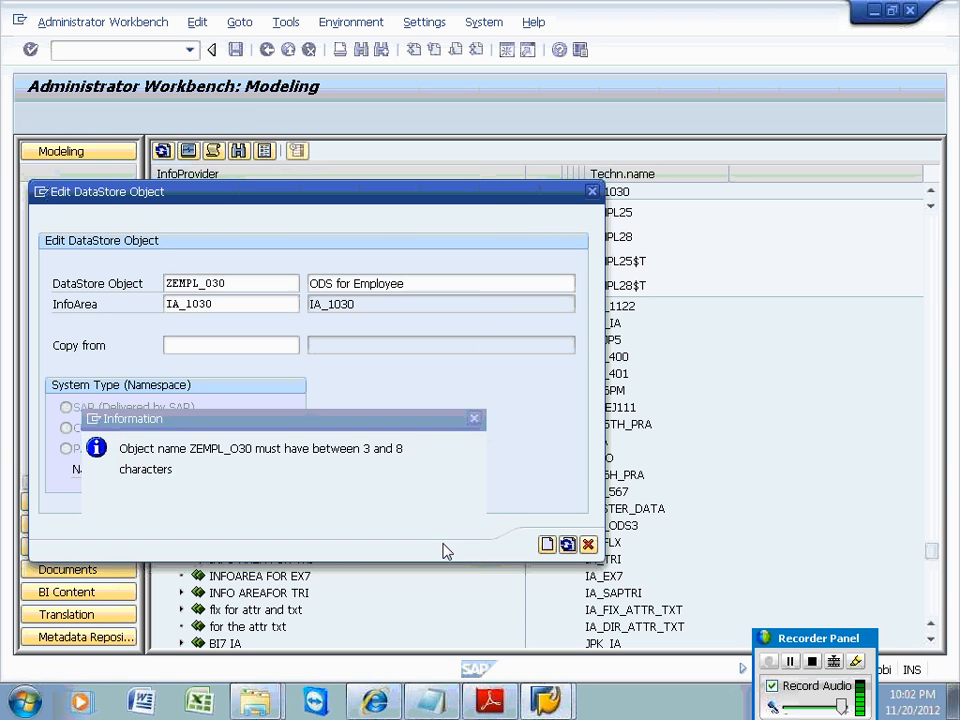
click(236, 283)
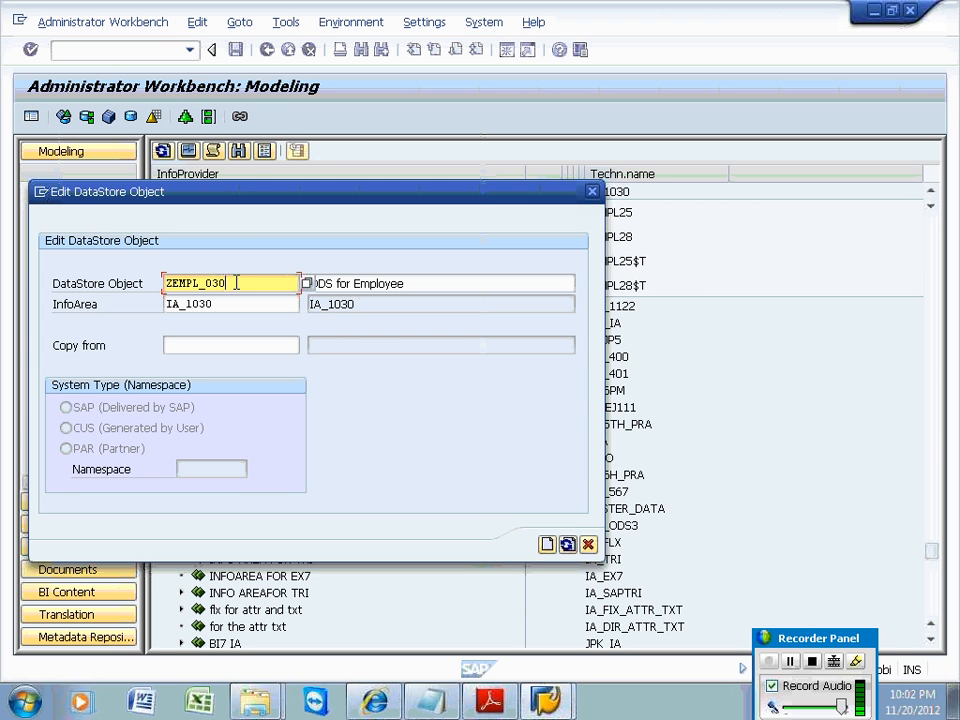
key(Left)
key(Left)
key(Left)
key(BackSpace)
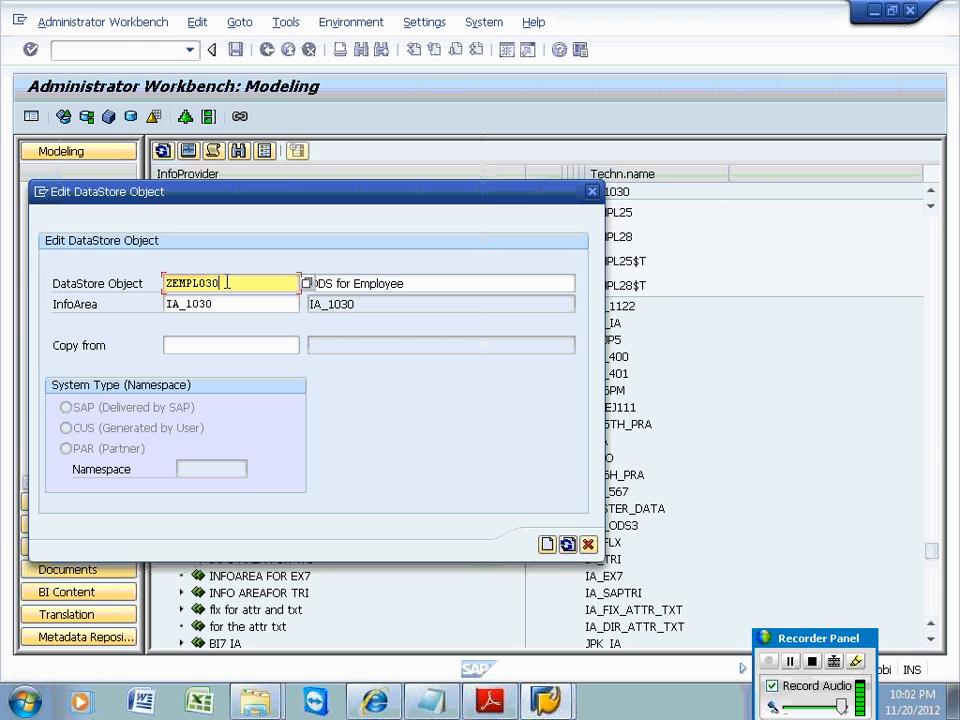
click(553, 549)
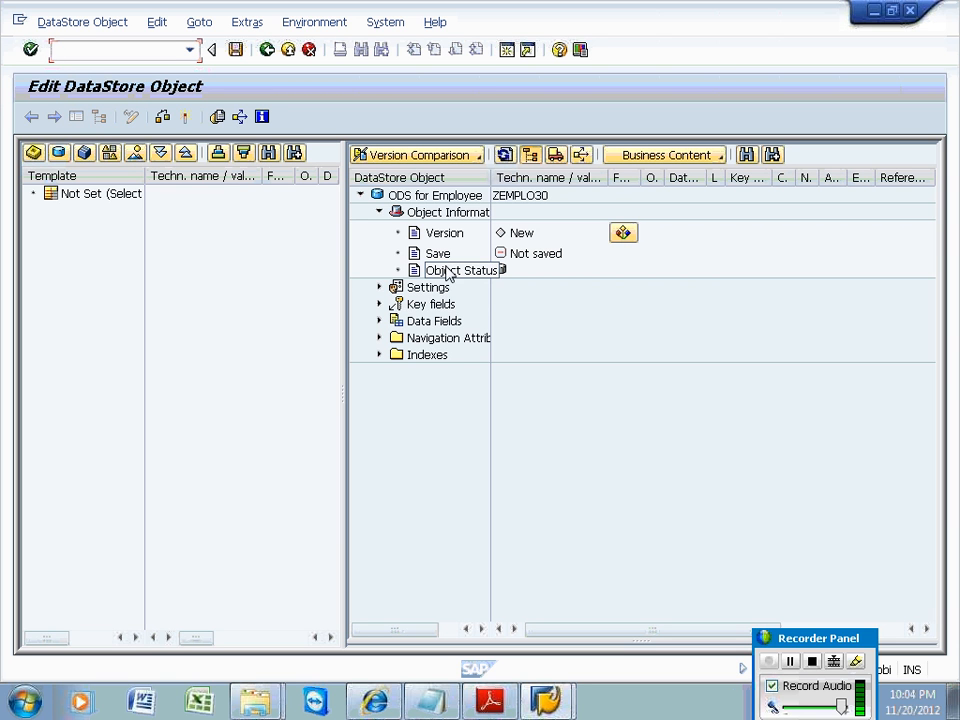
Add the employee InfoObject ZEMPL30 as the key field via direct input.
click(439, 308)
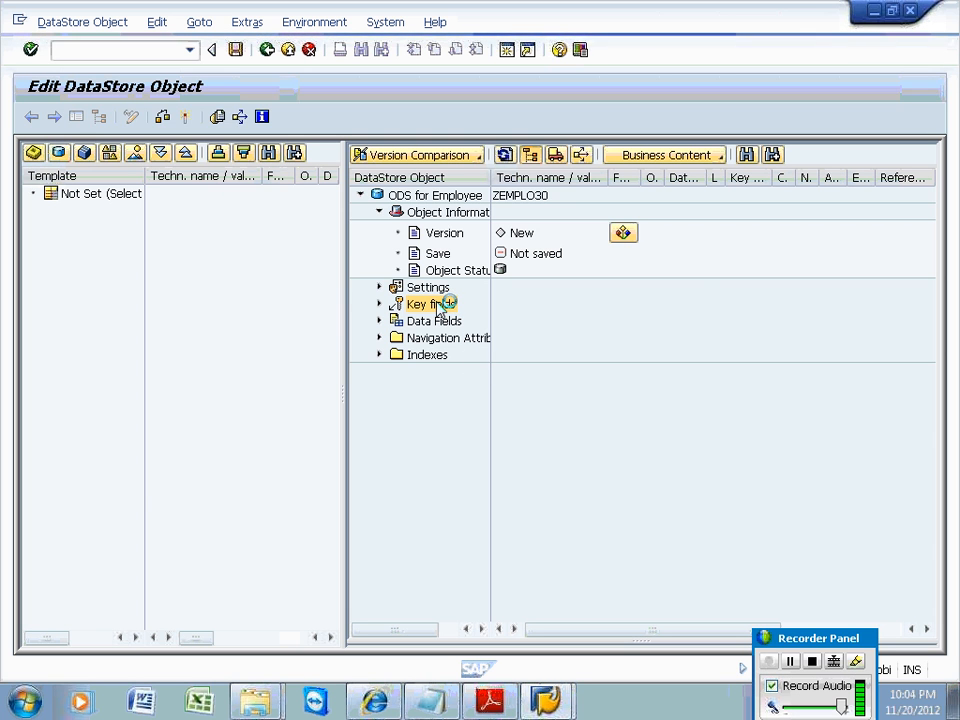
right_click(440, 306)
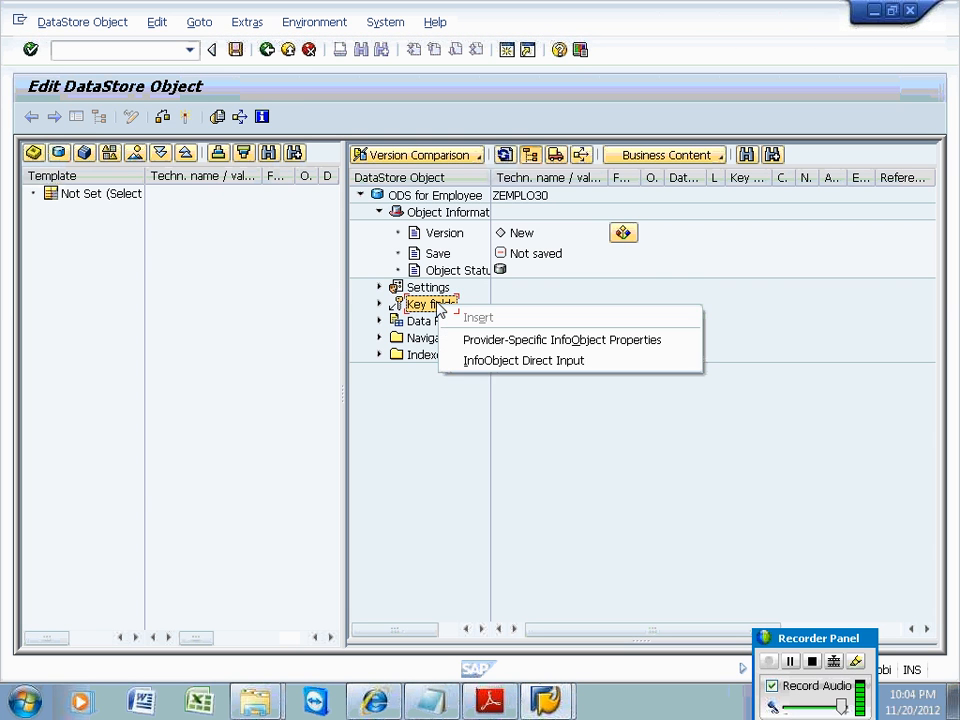
click(476, 359)
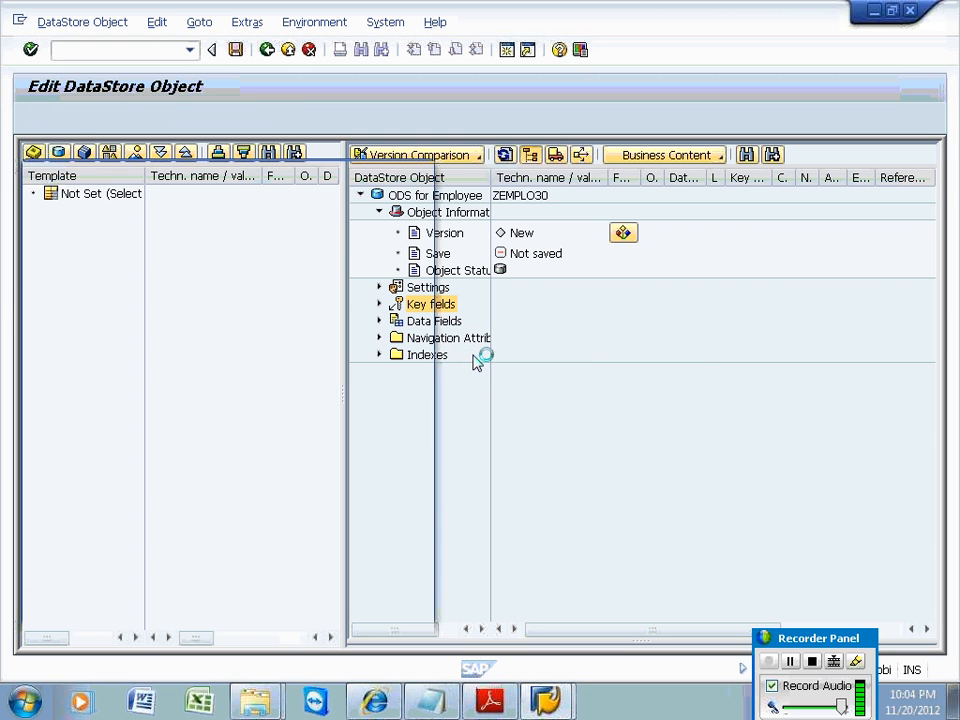
text(zemp130)
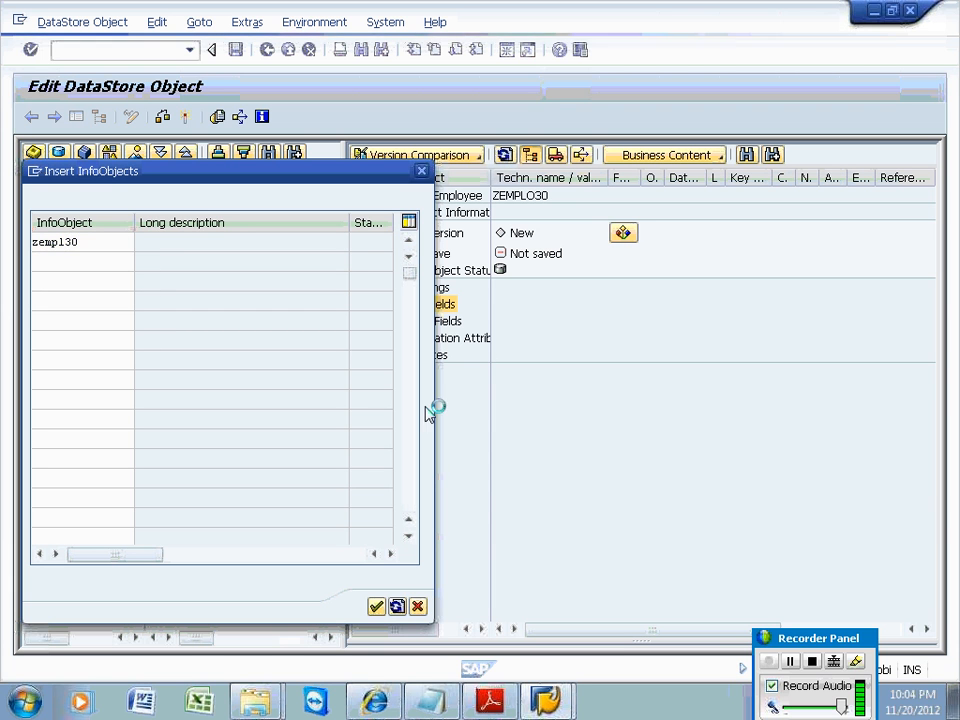
key(Return)
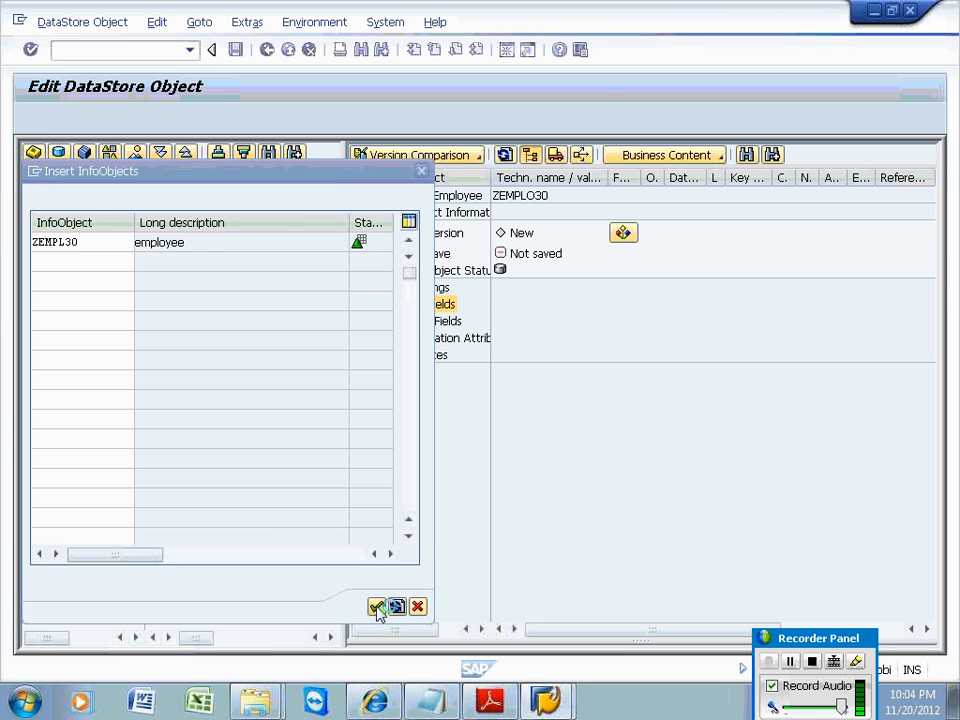
click(377, 609)
Add ZSAL30 and ZTAX30 as data fields and expand the nodes to show them.
click(430, 325)
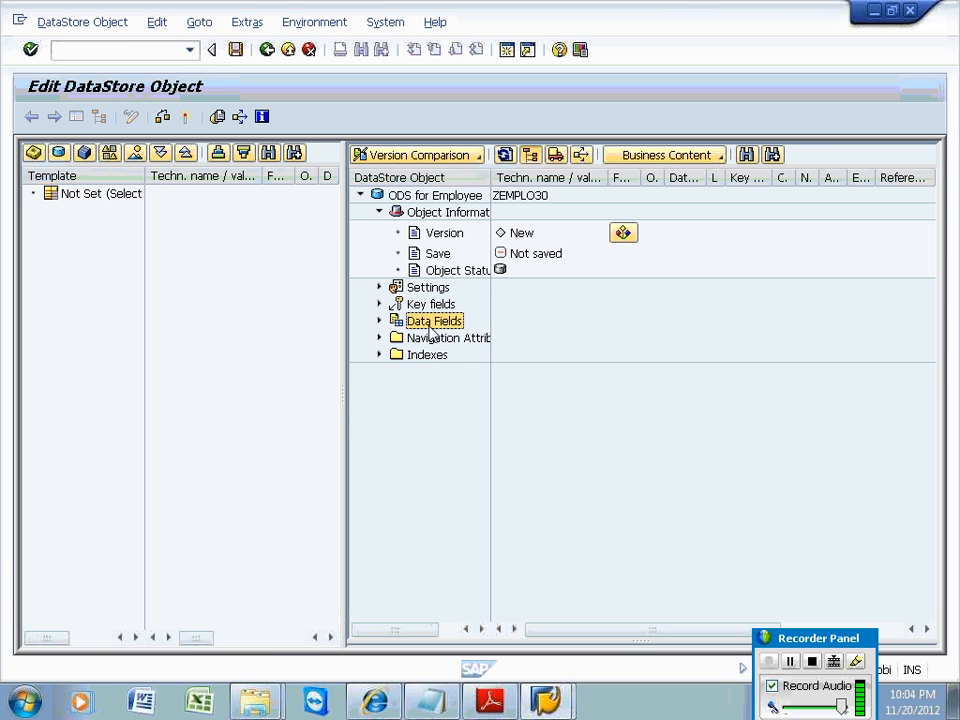
right_click(433, 329)
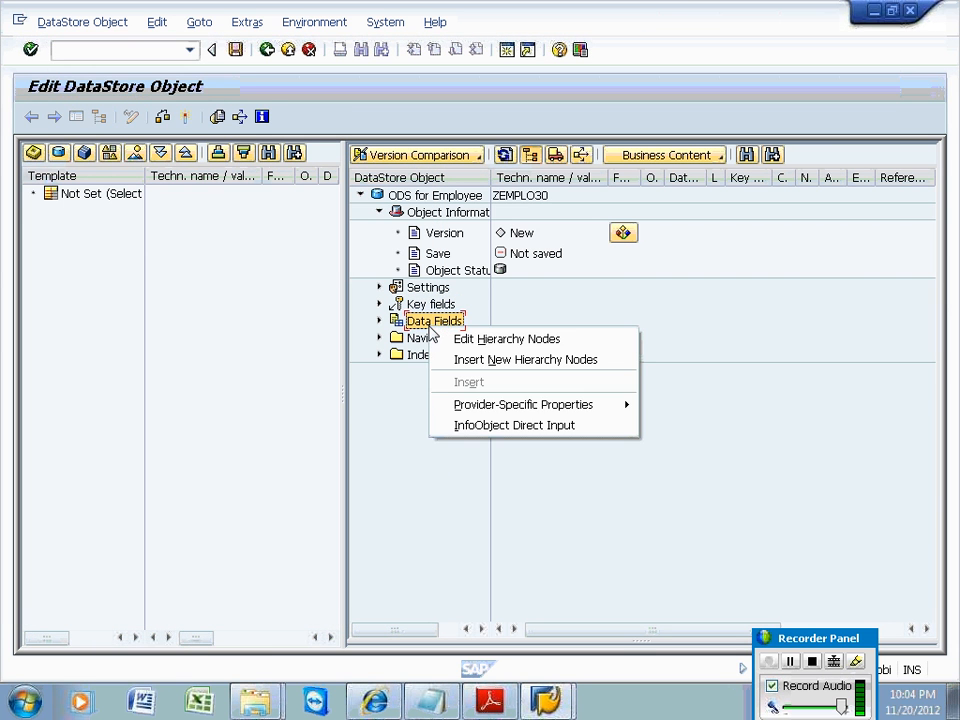
click(452, 428)
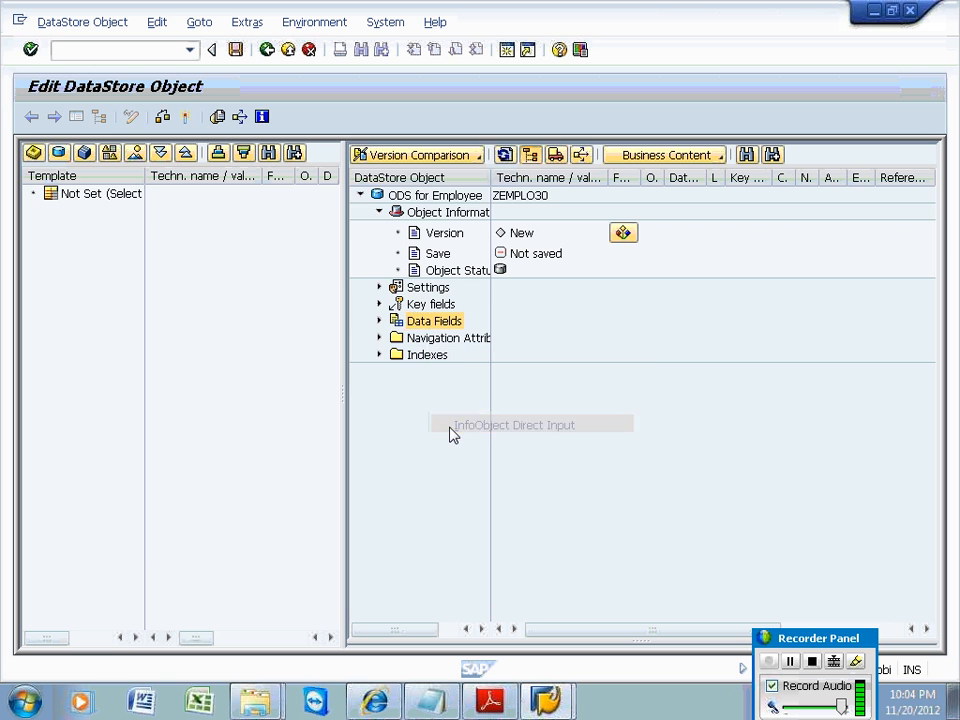
text(zsal30)
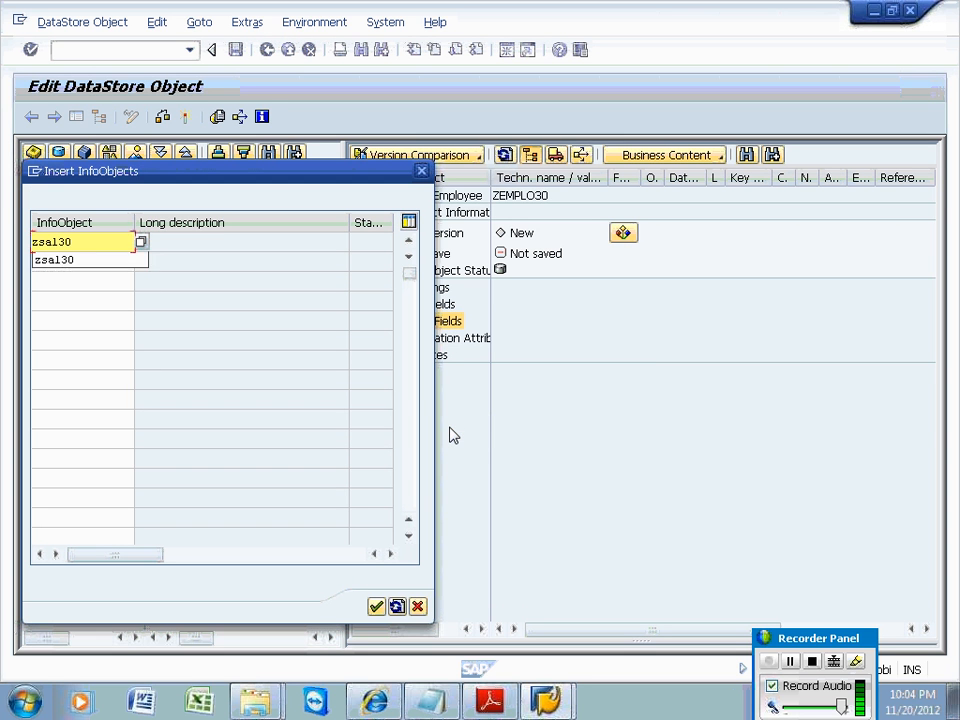
key(Return)
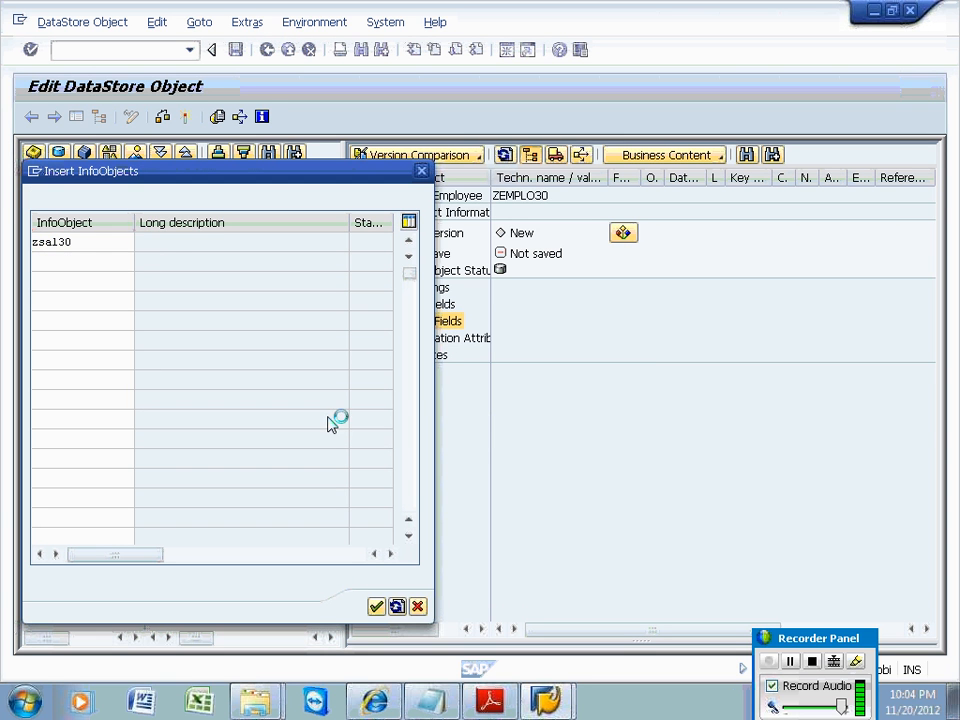
click(92, 263)
text(ztax30)
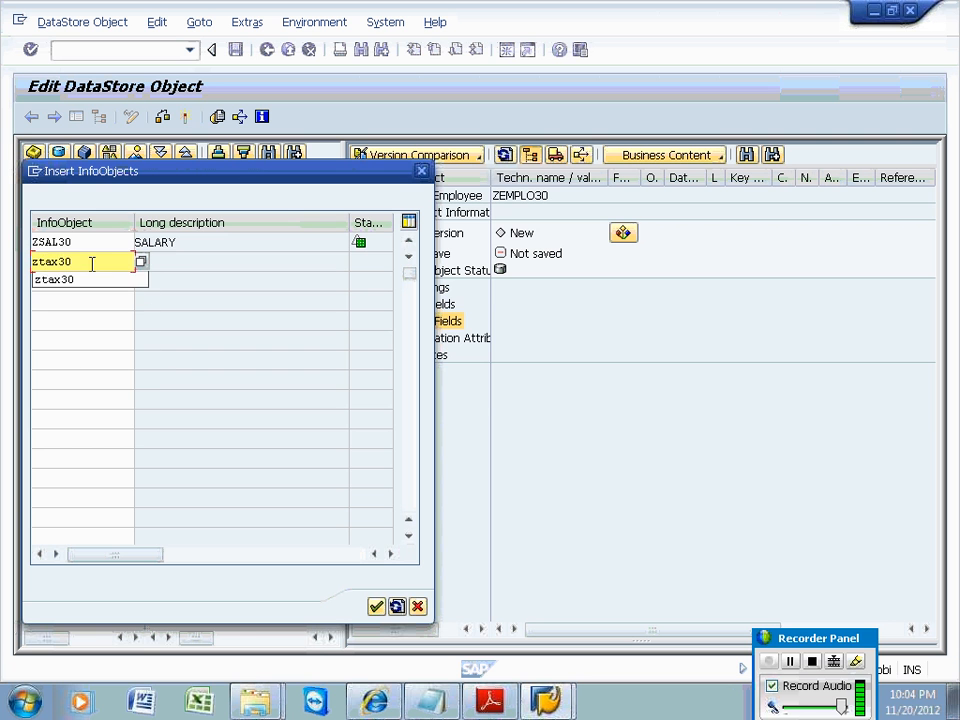
key(Return)
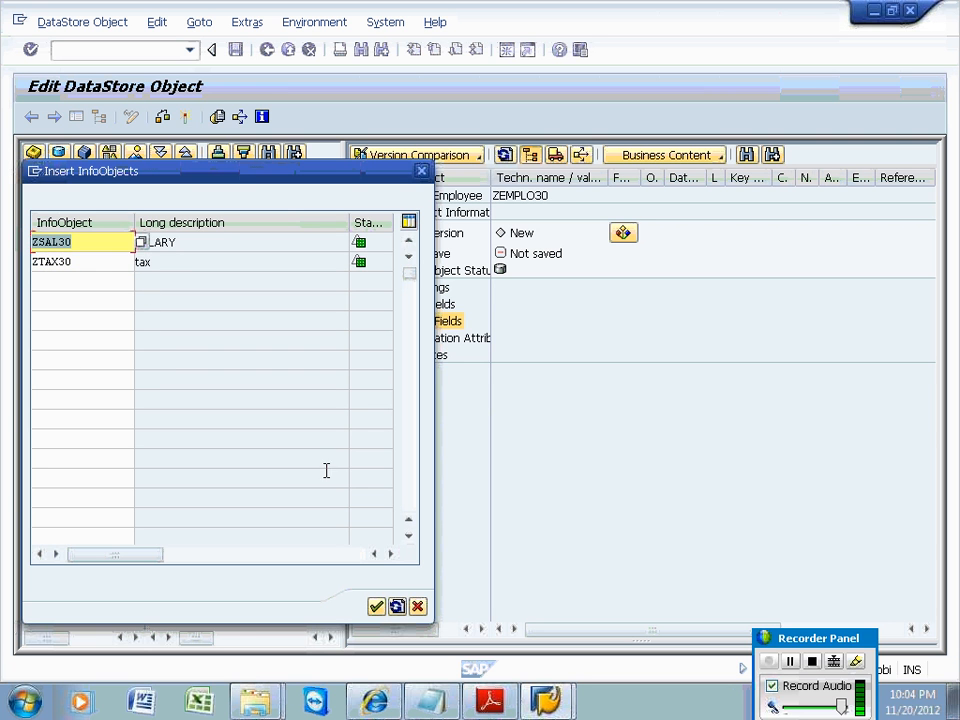
click(376, 607)
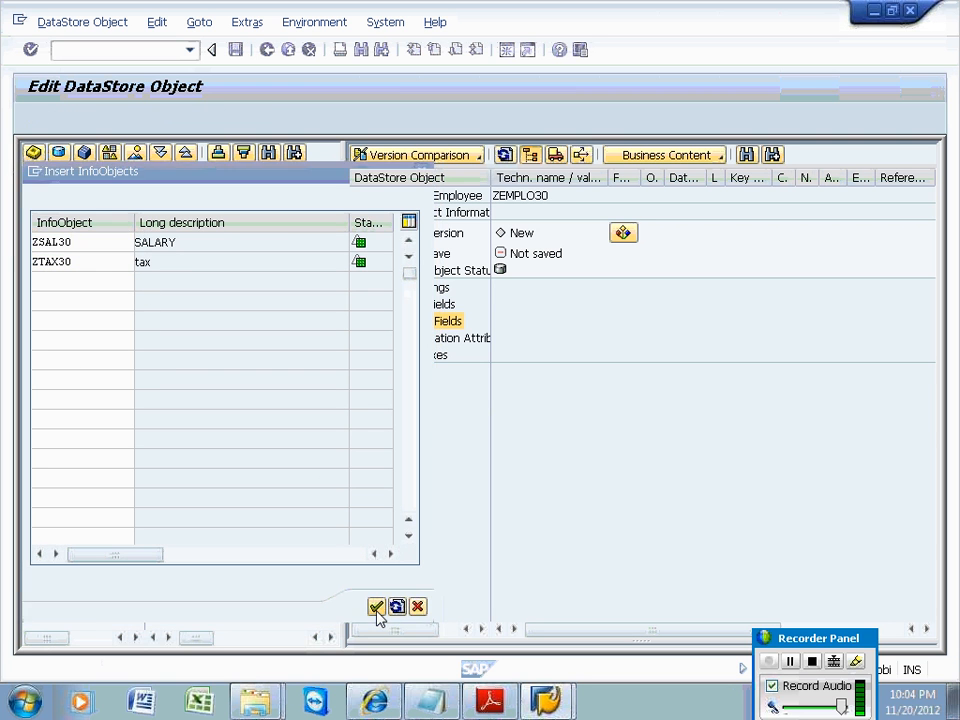
click(380, 321)
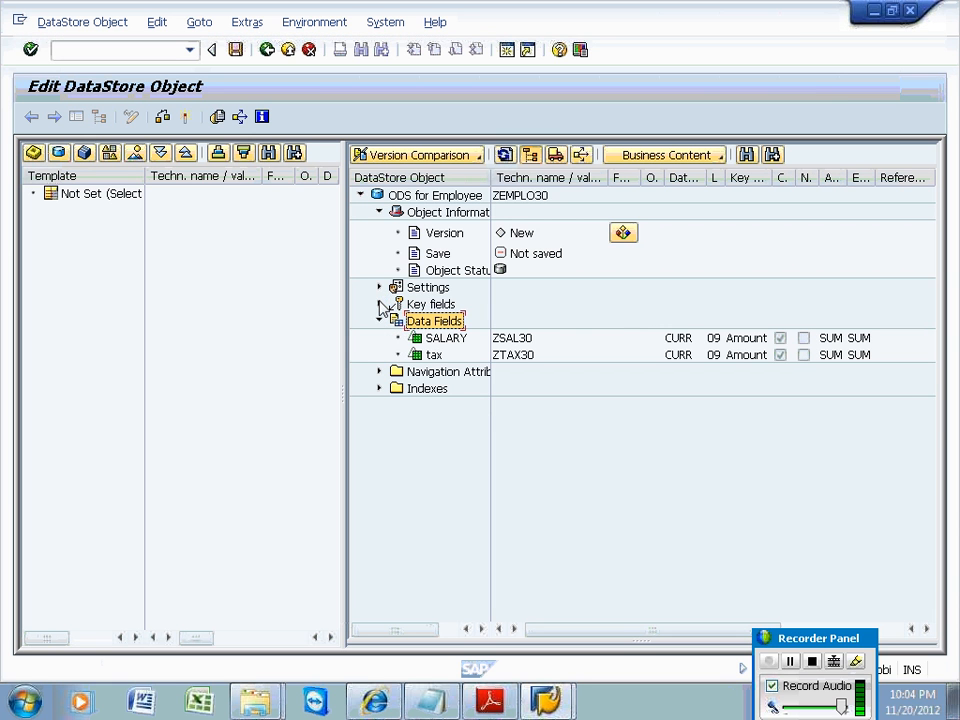
click(380, 304)
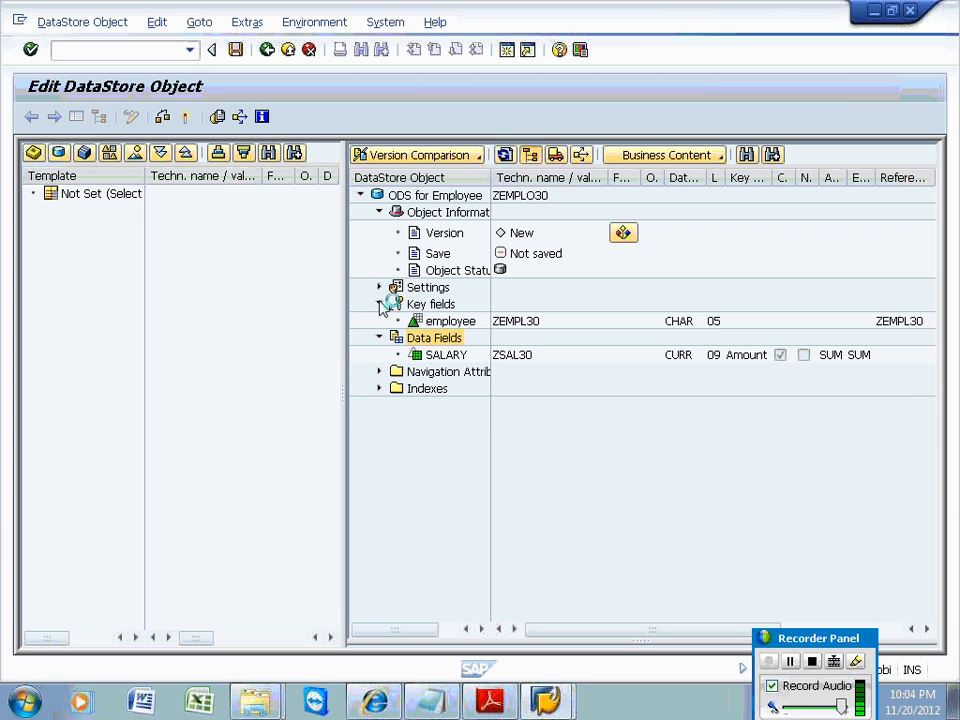
click(380, 288)
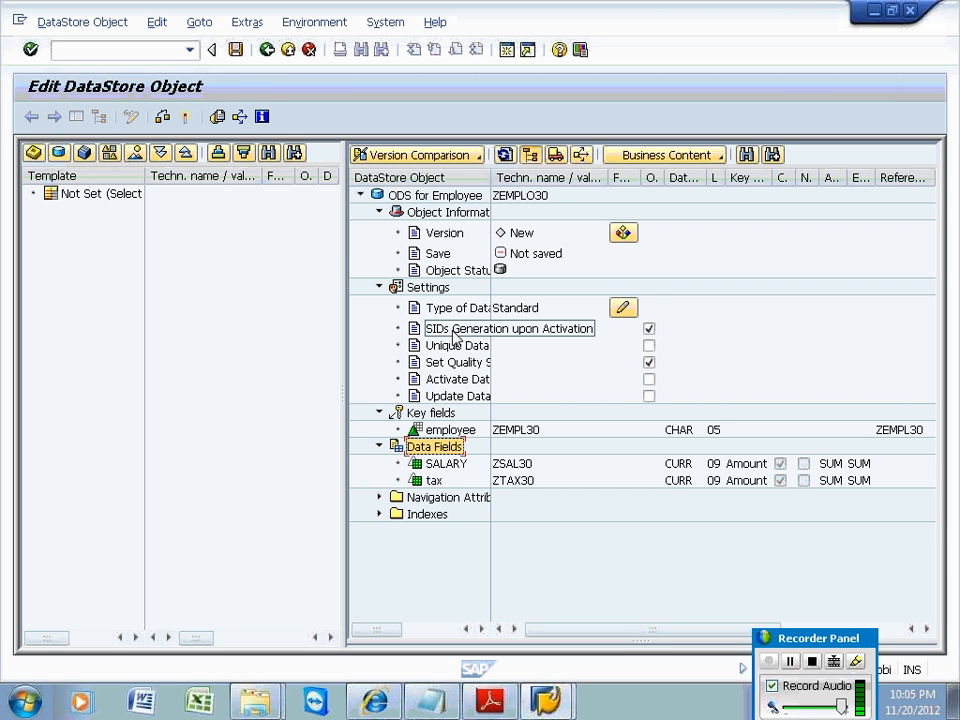
Turn off SIDs generation upon activation for ZEMPLO30 and activate it.
click(649, 328)
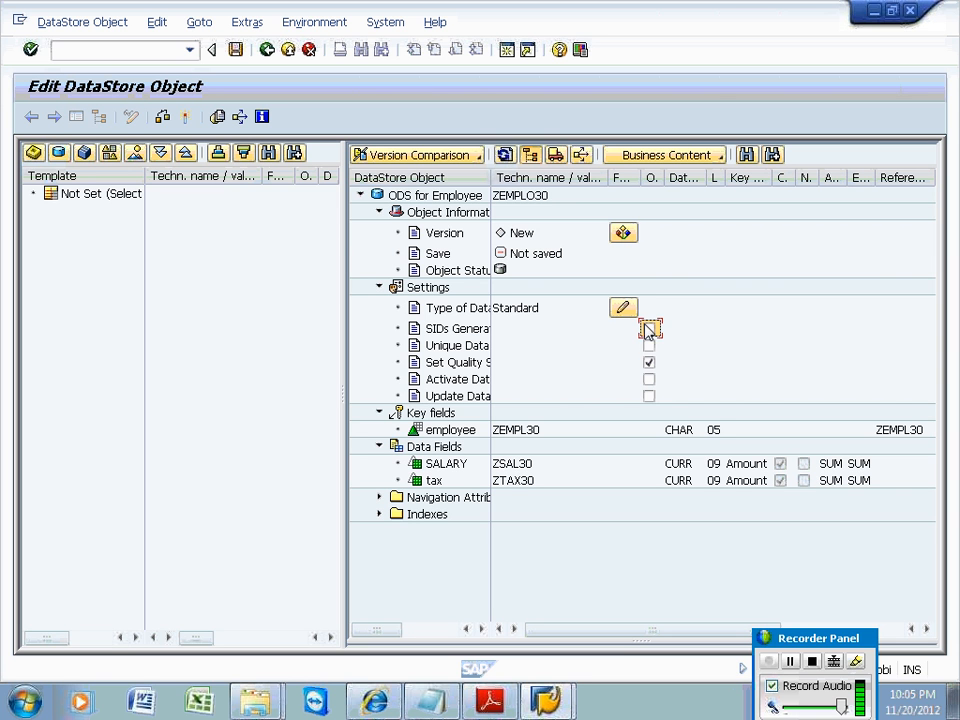
click(186, 117)
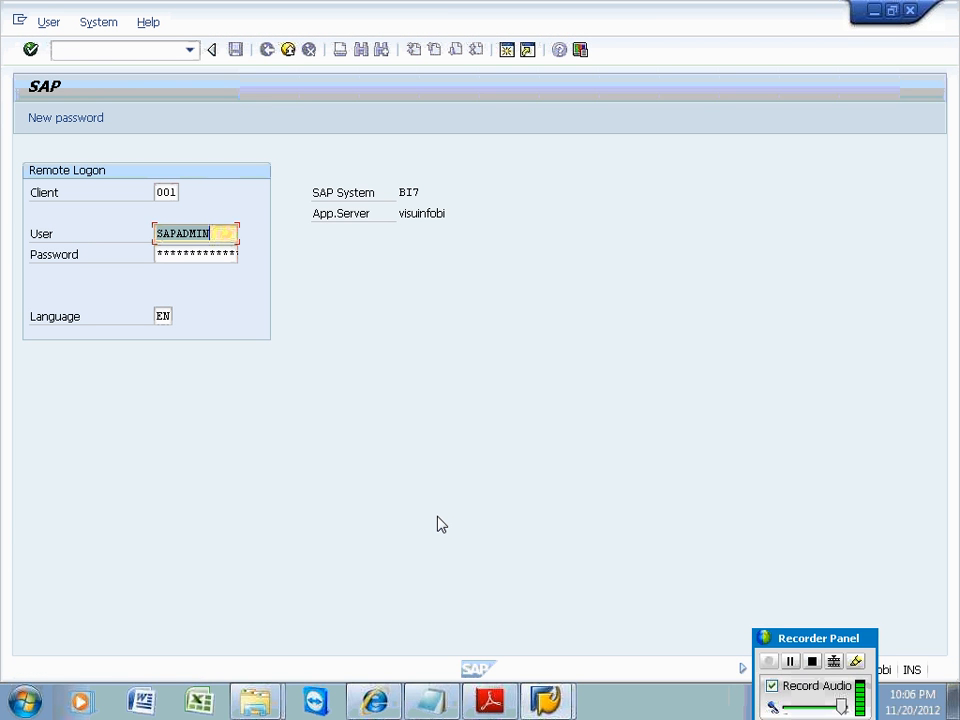
Enter the account password on the Remote Logon screen and submit it, twice.
key(Tab)
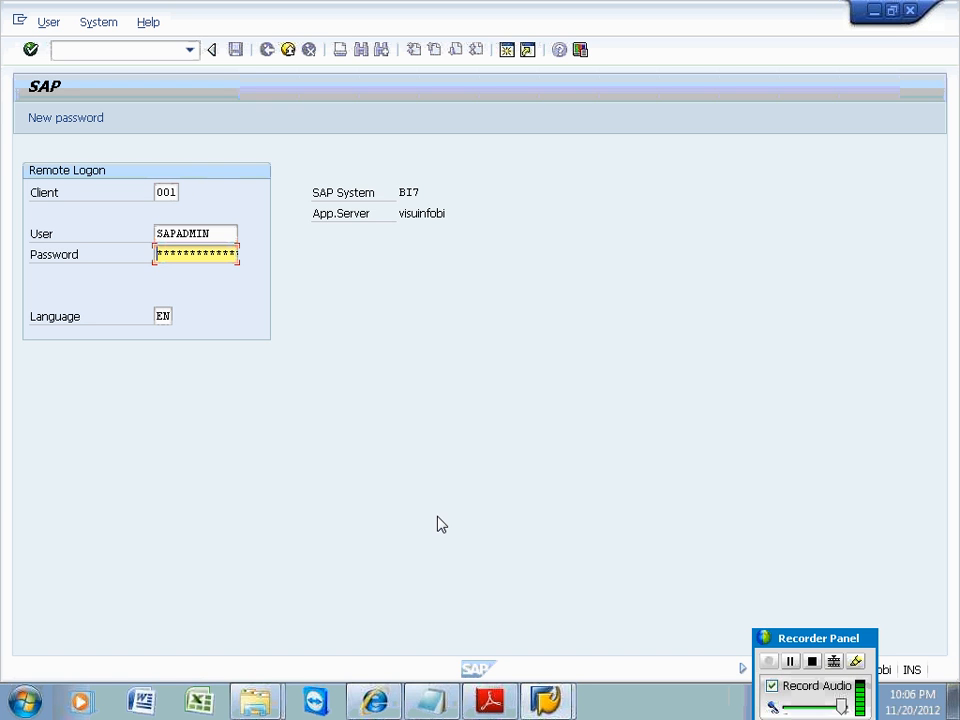
text(*******)
key(Return)
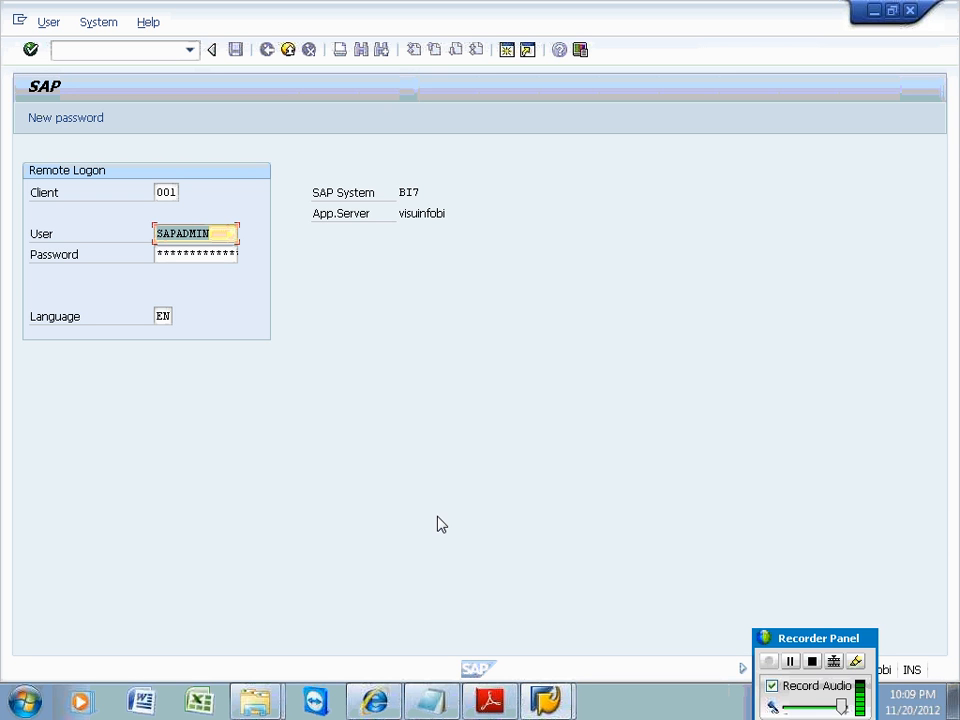
key(Return)
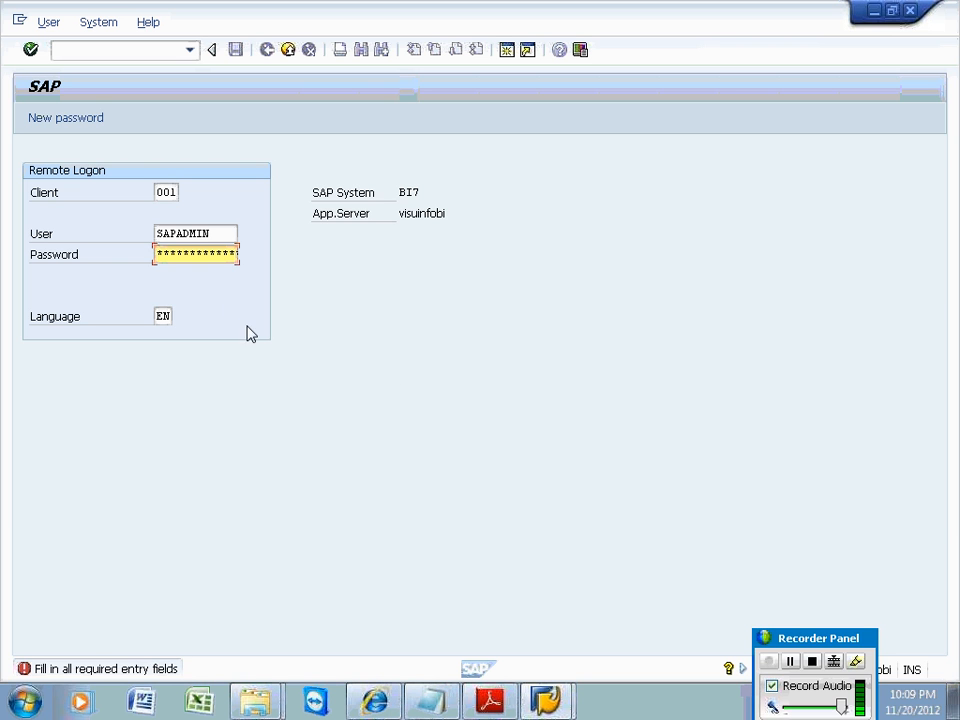
text(*******)
key(Return)
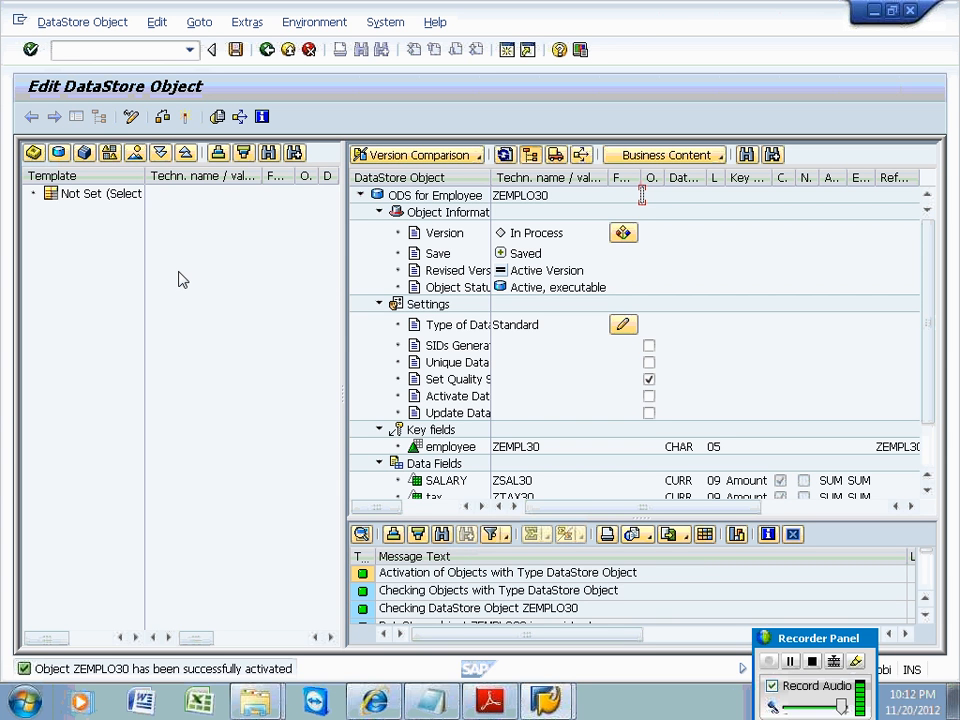
Leave the editor and open Manage for ODS for Employee (ZEMPLO30).
click(268, 50)
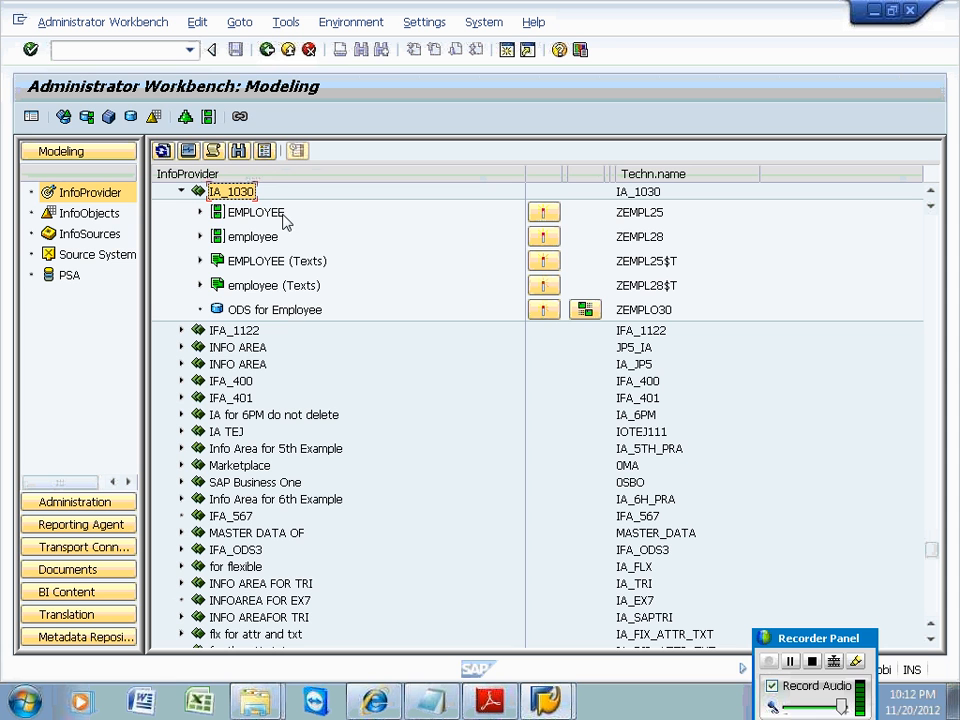
right_click(281, 313)
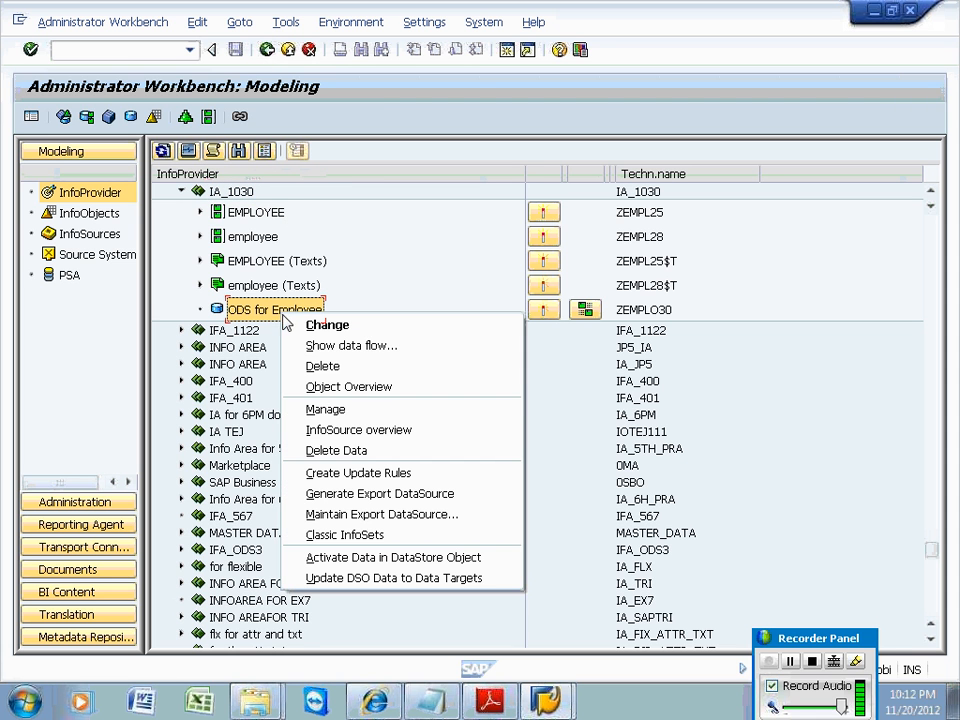
click(320, 410)
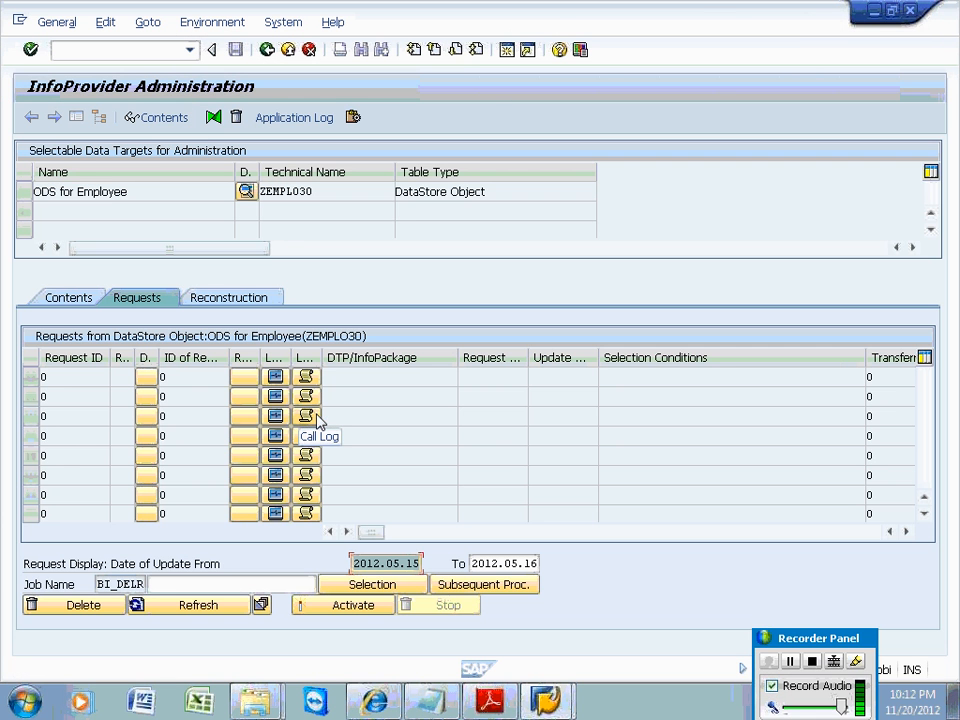
On the Contents tab, open the New Data table /BIC/AZEMPLO3040 for browsing.
click(77, 301)
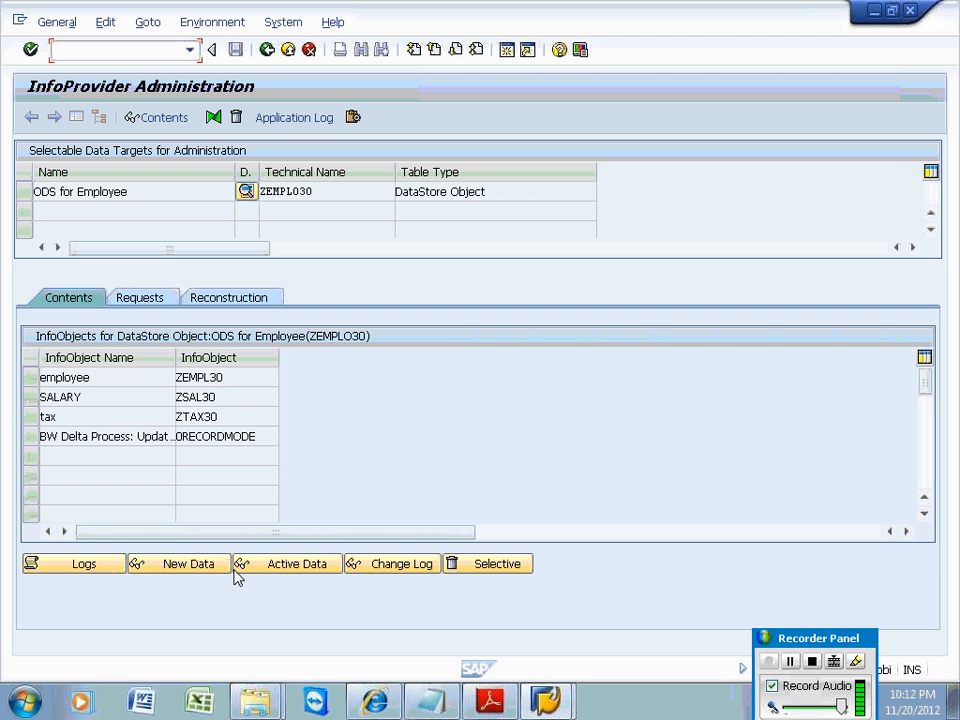
click(155, 568)
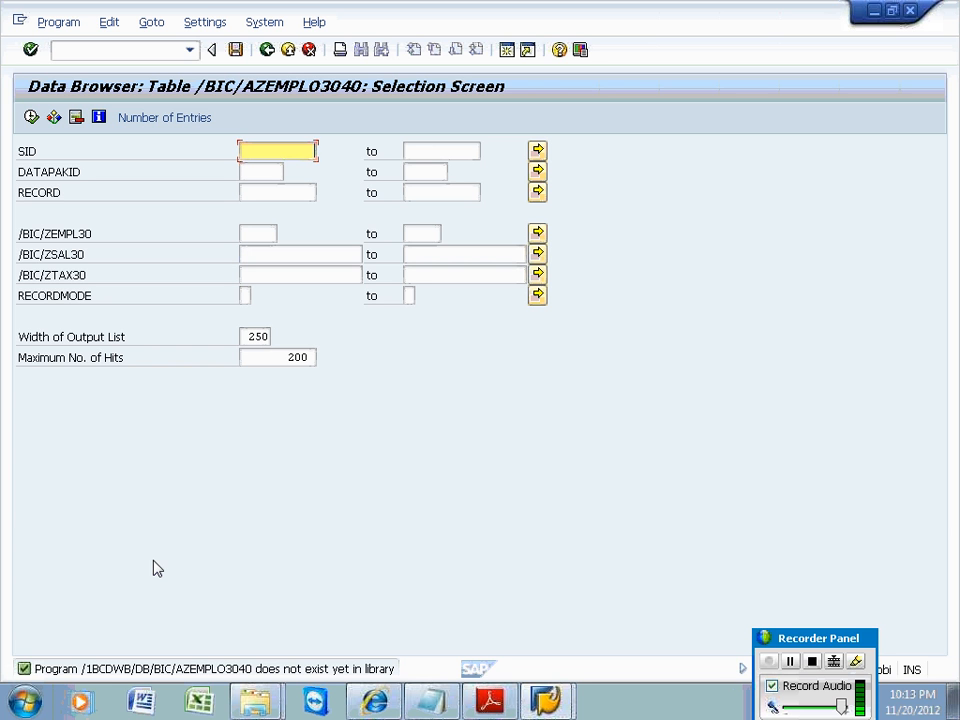
Execute the selection to list the empty new-data table, then go back to administration.
click(32, 117)
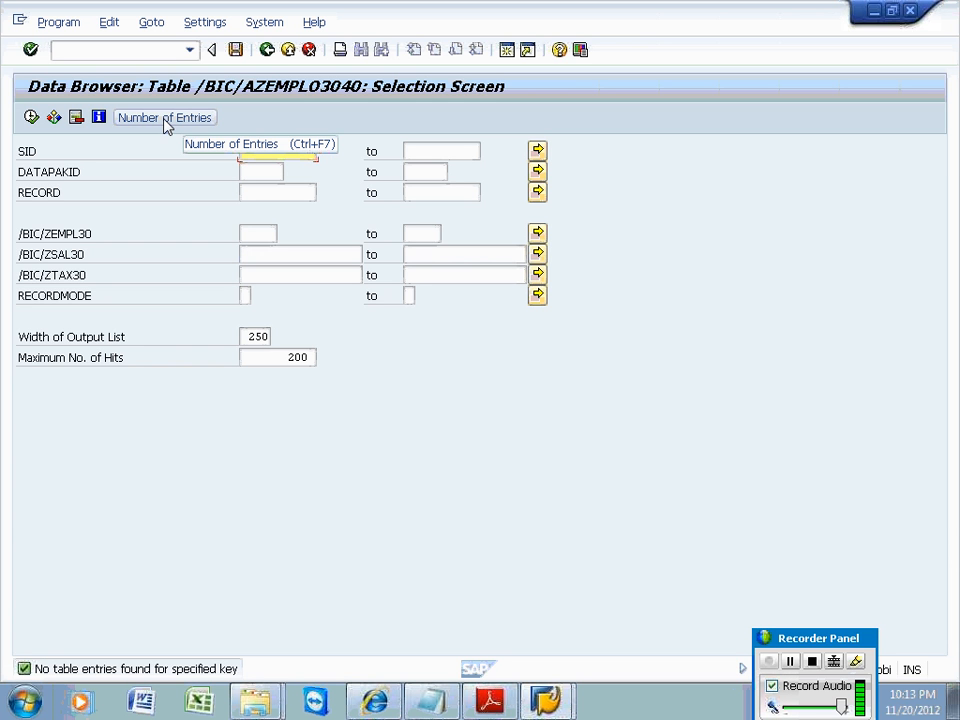
click(267, 50)
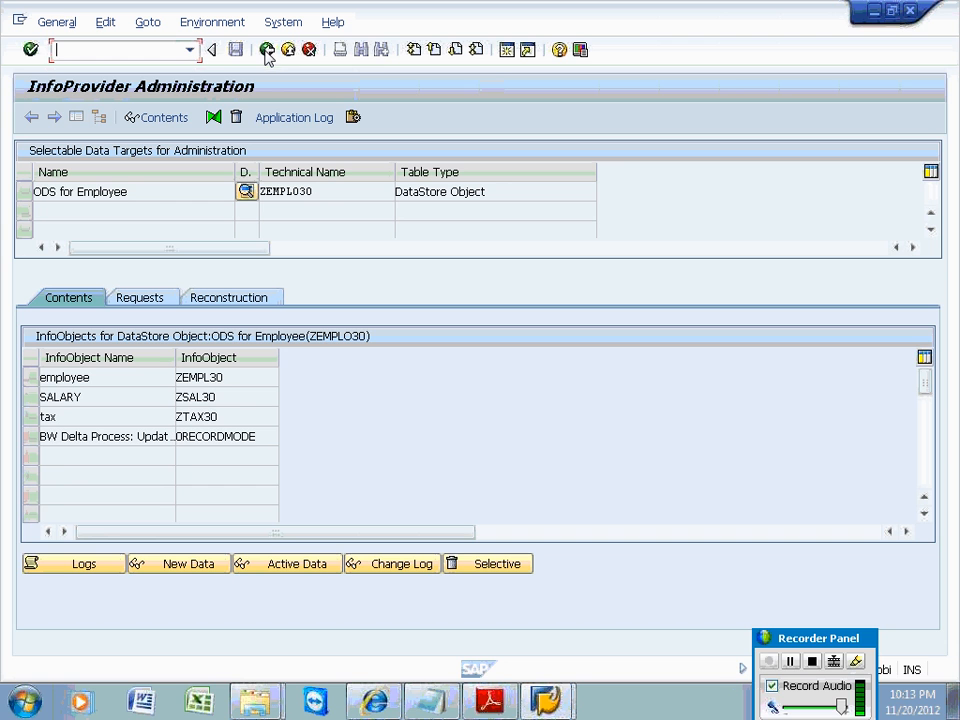
Open the Active Data table /BIC/AZEMPLO3000 selection screen from the Contents tab.
click(278, 566)
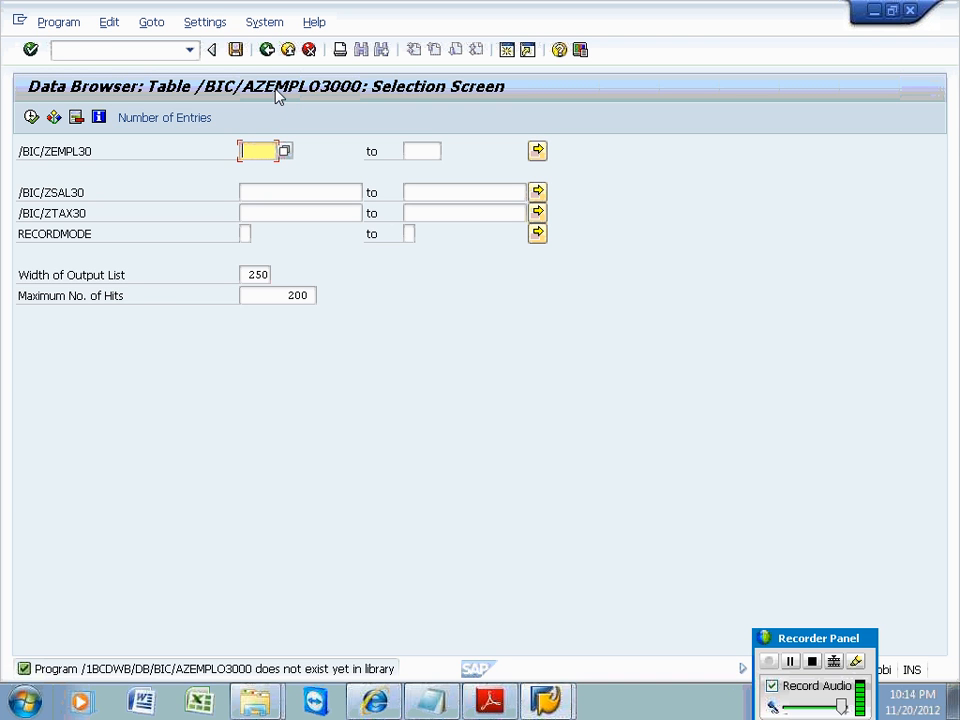
Go to transaction SE11 and enter database table /BIC/AZEMPLO3000.
click(77, 51)
text(/)
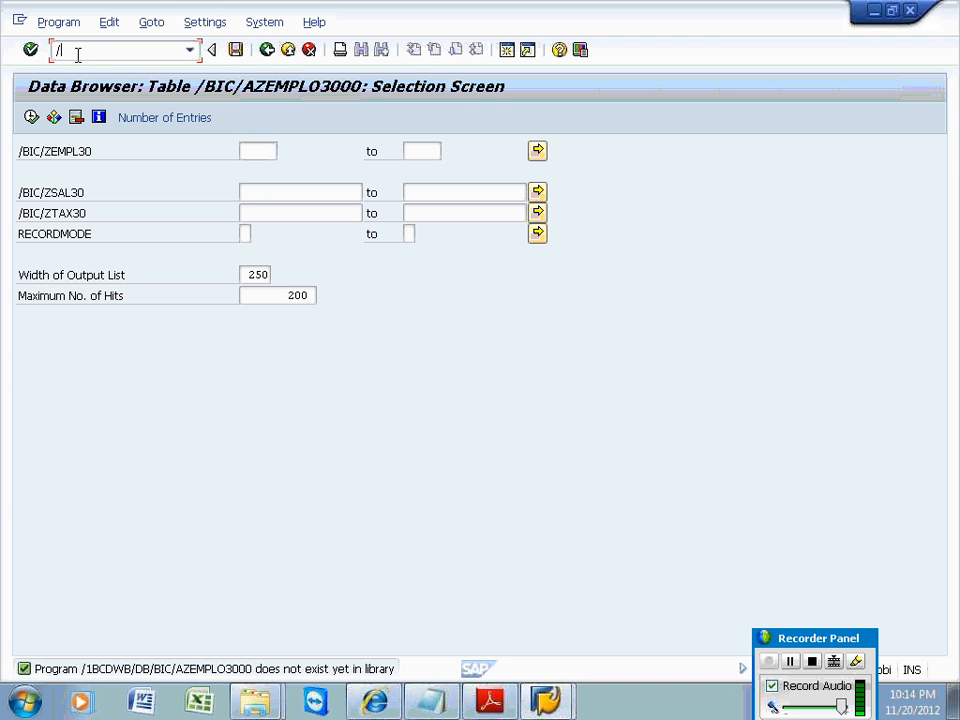
text(nse11)
key(Return)
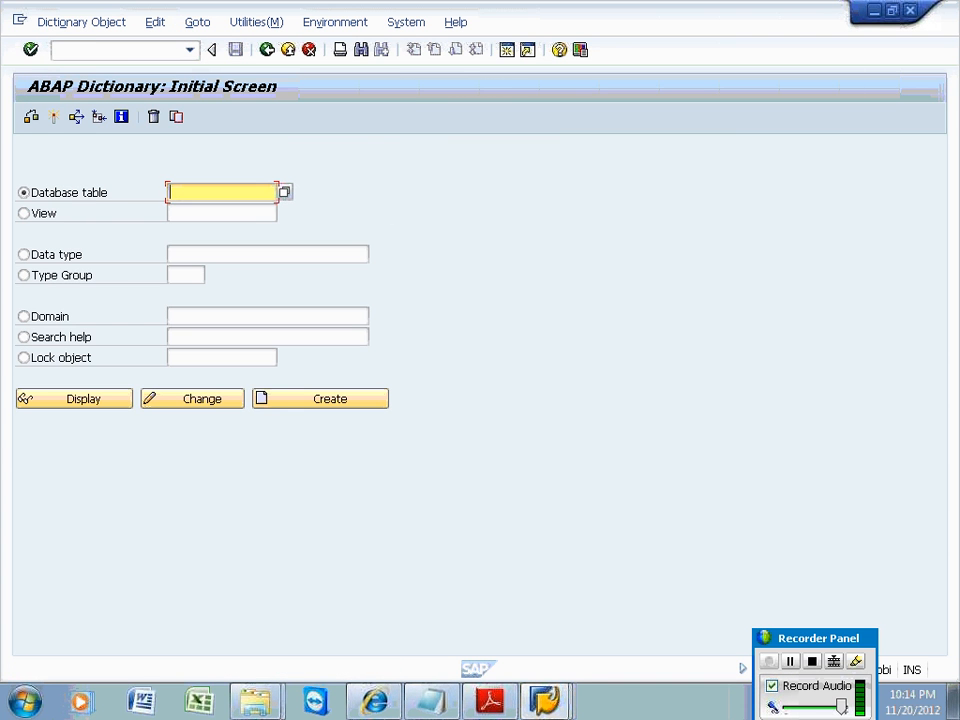
text(?BIC)
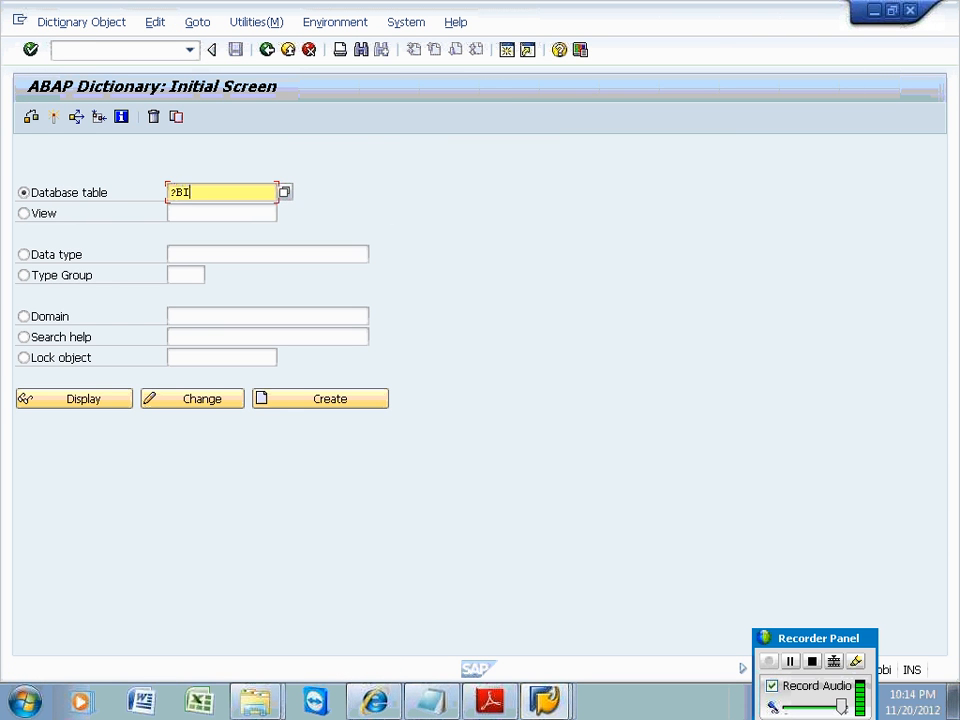
key(BackSpace)
key(BackSpace)
key(BackSpace)
key(BackSpace)
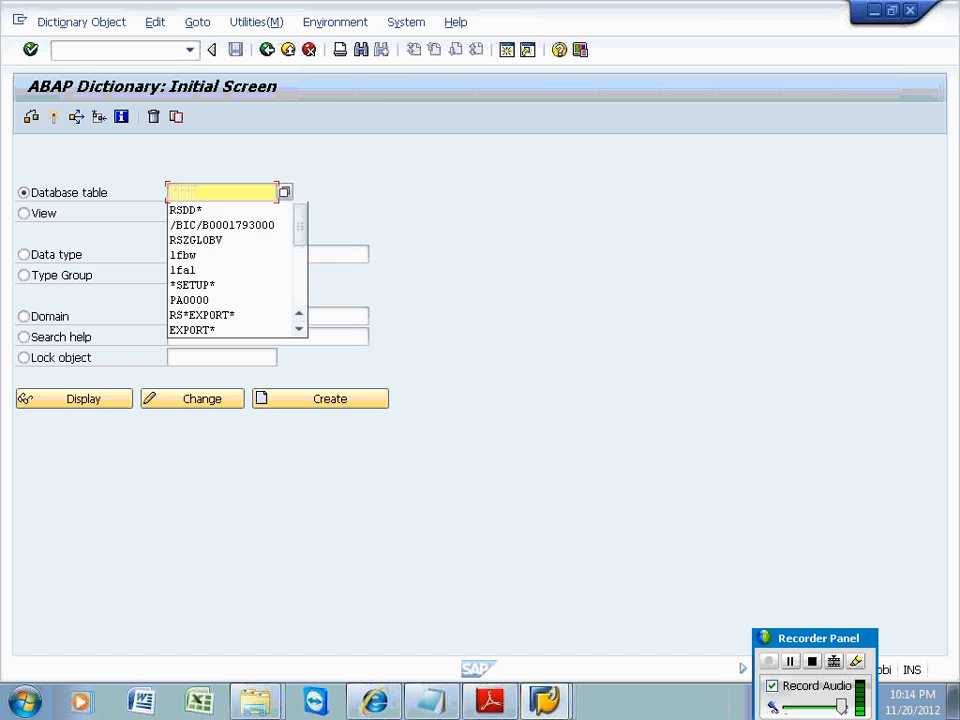
text(/BIC)
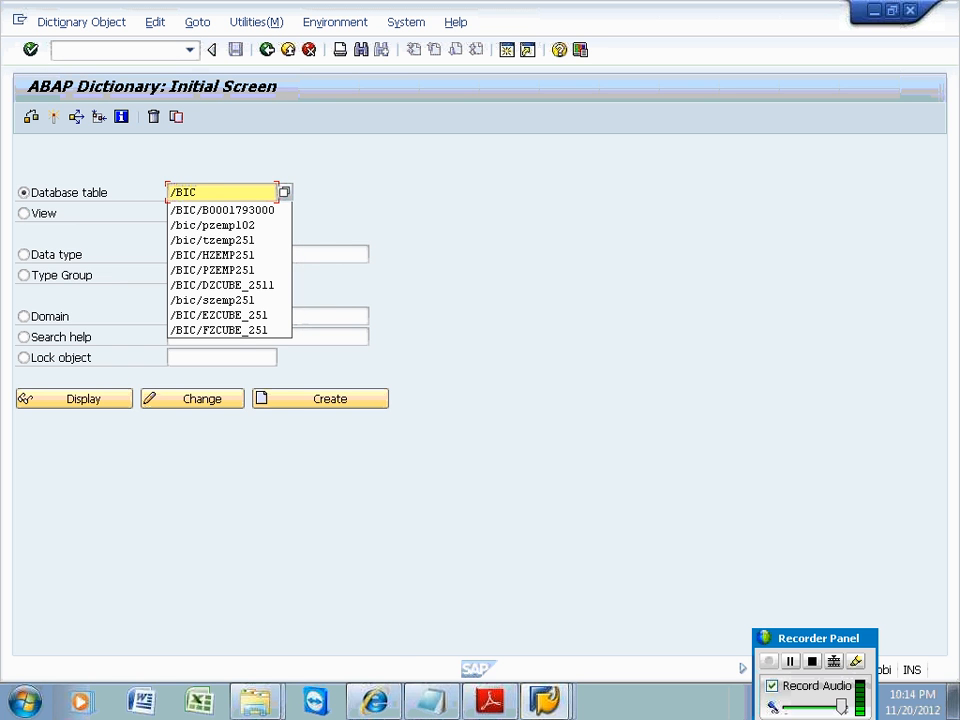
text(/A)
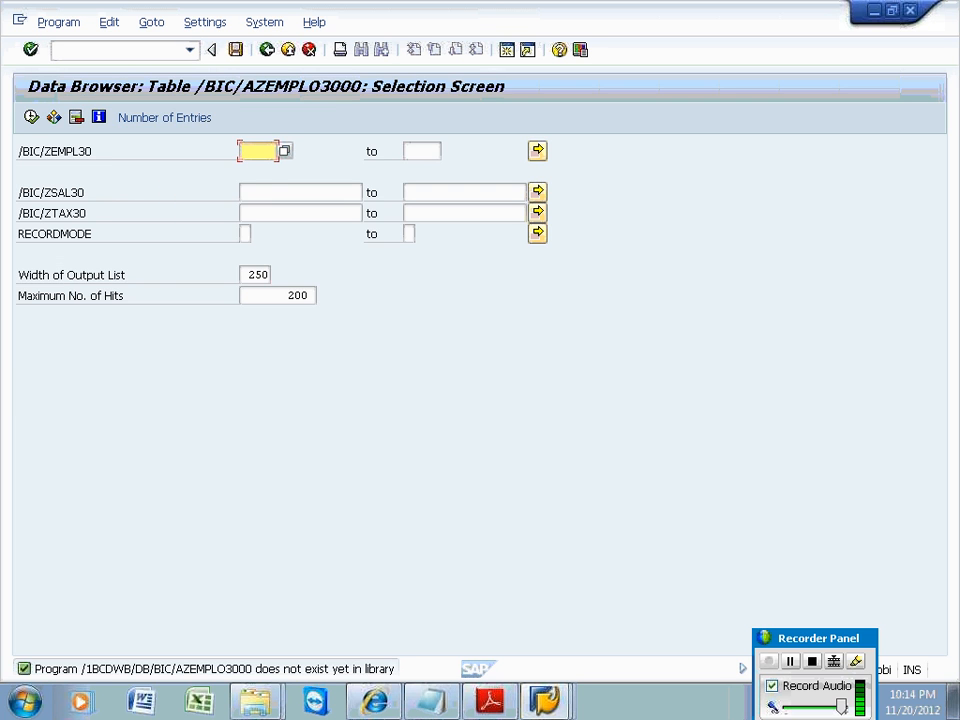
key(alt+Tab)
text(Z)
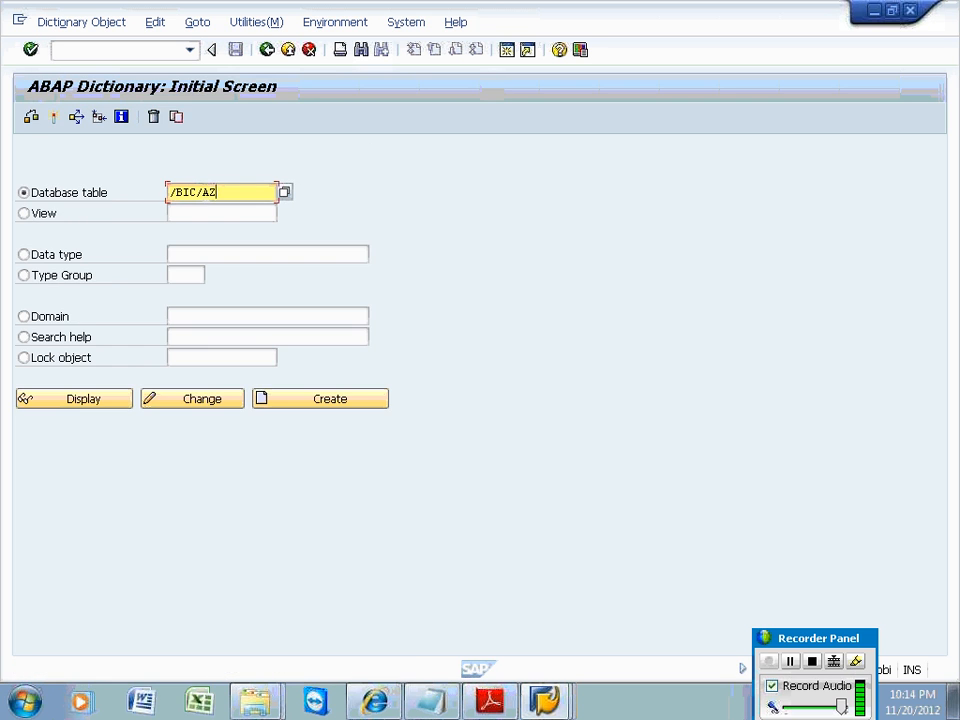
text(EMPL)
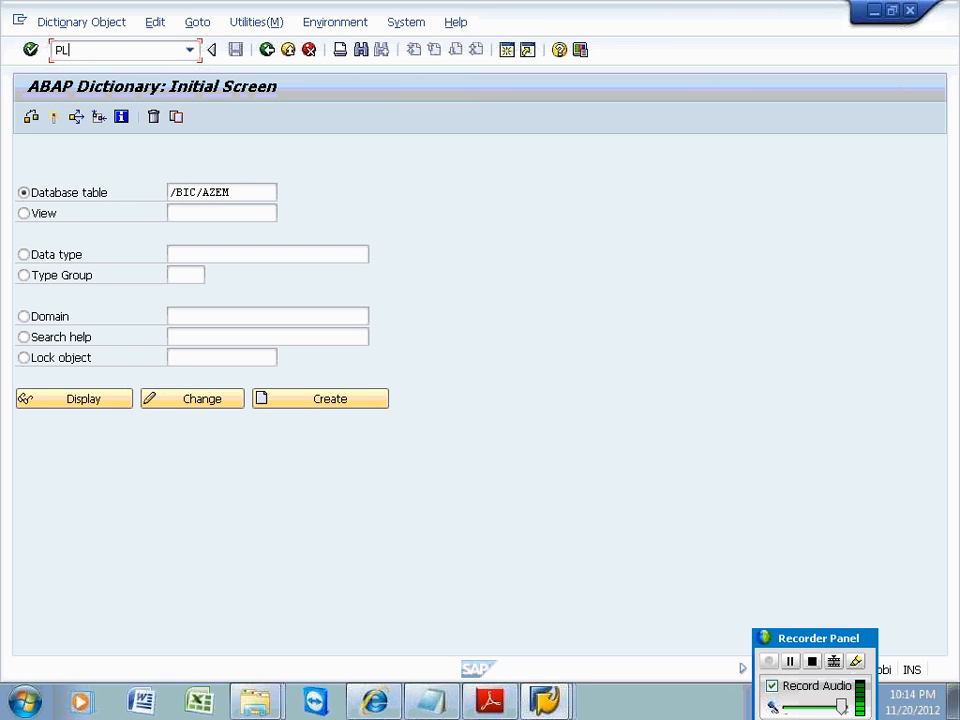
key(BackSpace)
key(BackSpace)
click(246, 195)
text(PL)
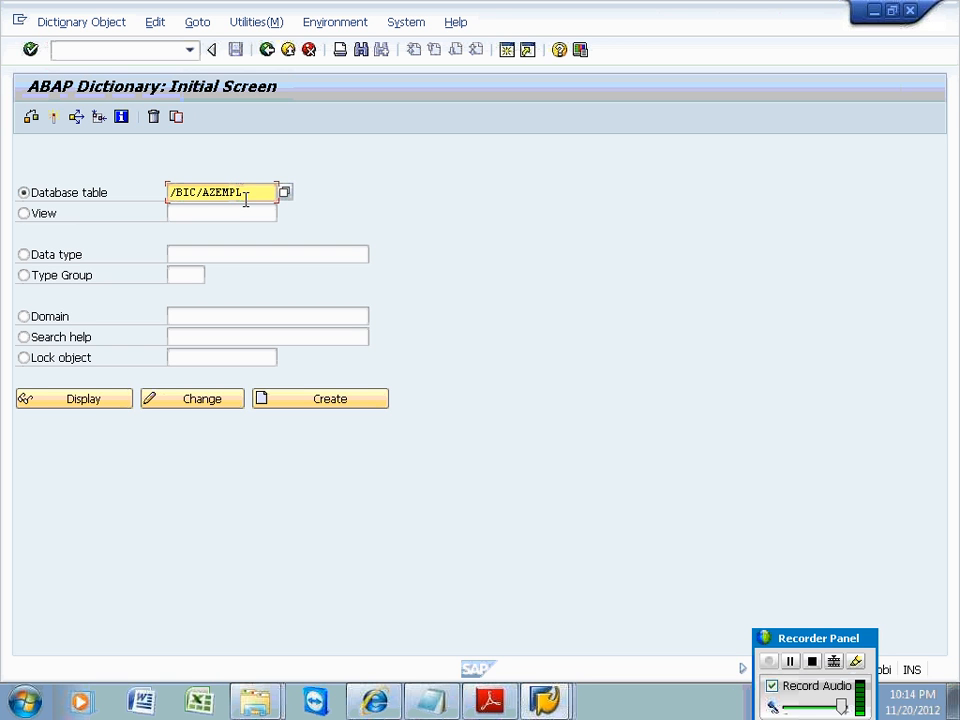
text(03000)
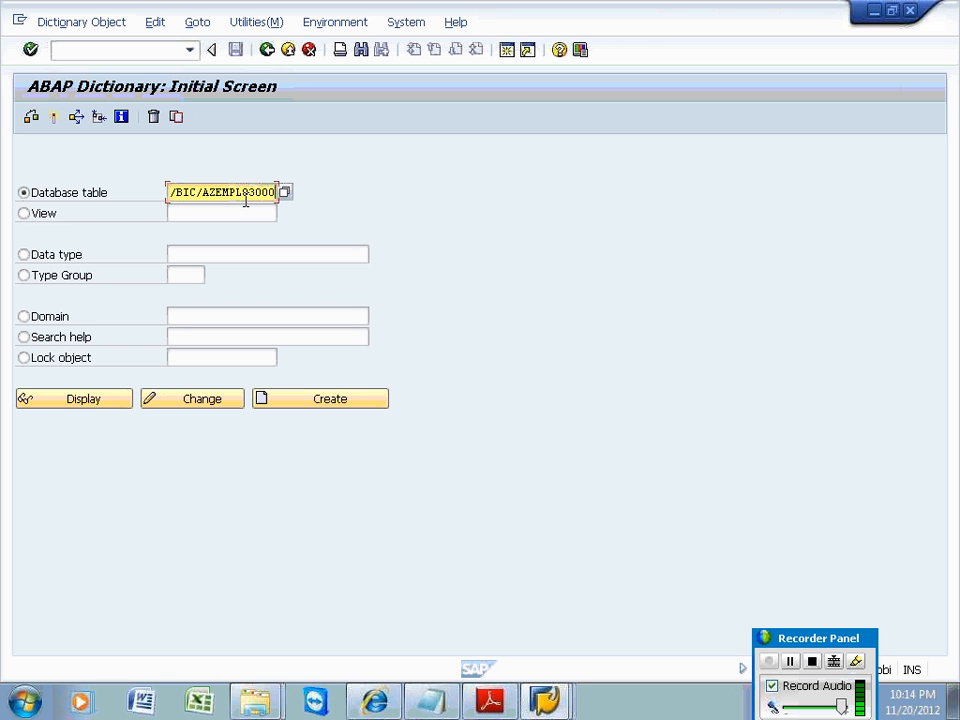
Display the table's field definition, then return to the ABAP Dictionary initial screen.
click(112, 399)
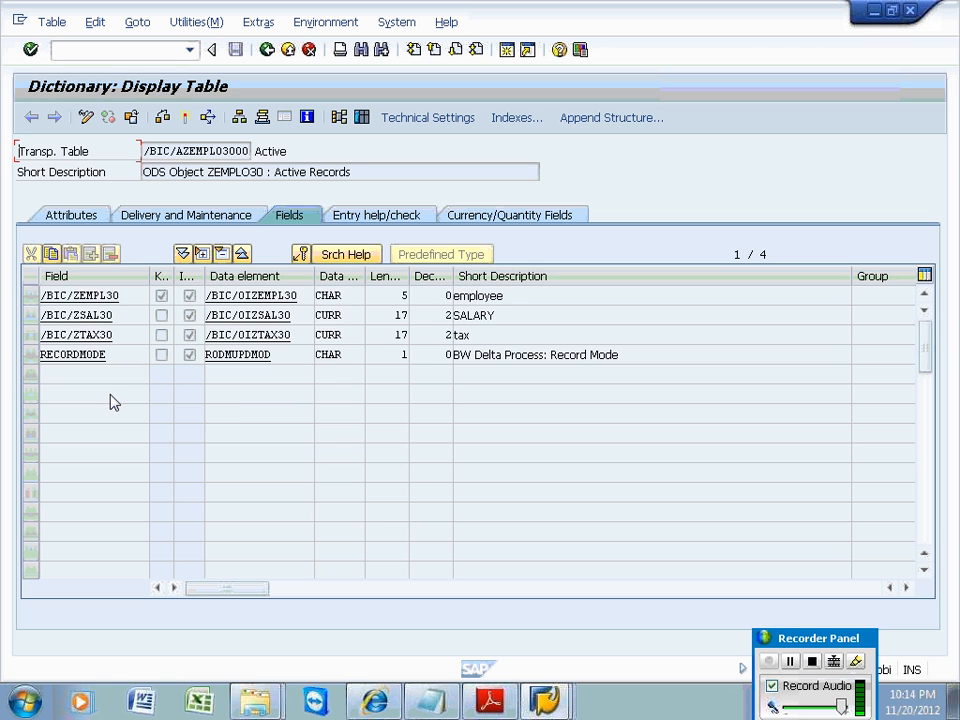
click(162, 296)
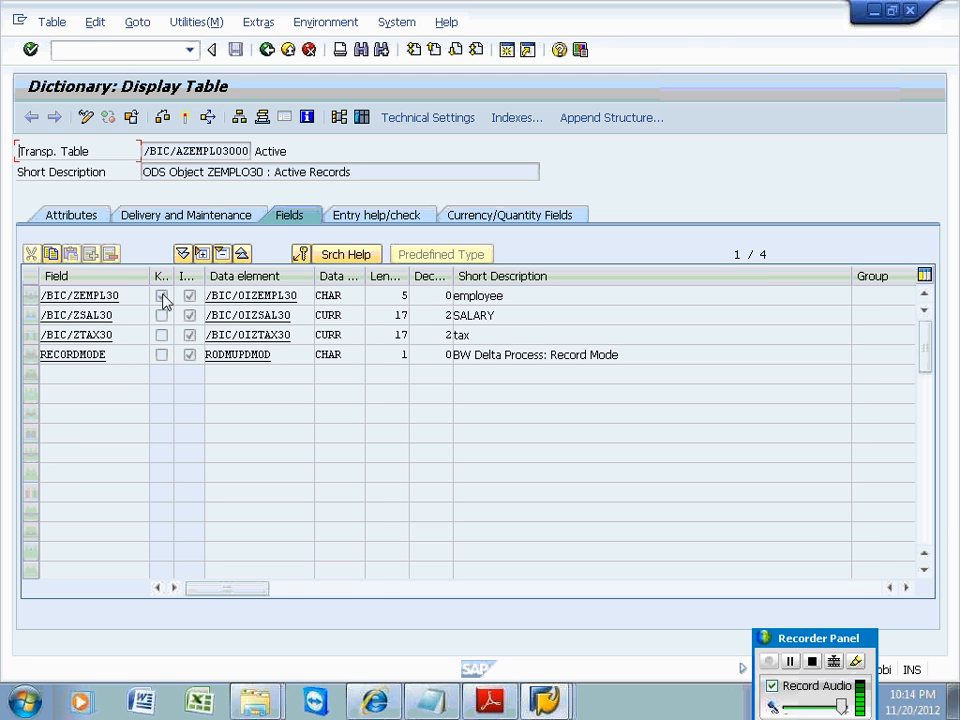
click(267, 50)
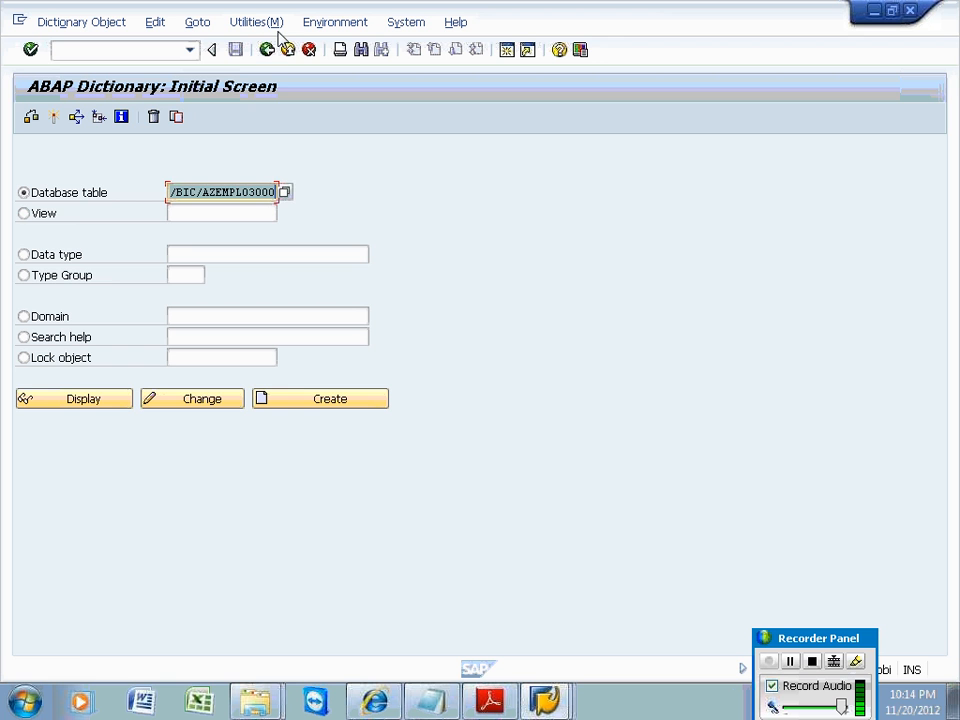
click(545, 703)
click(504, 634)
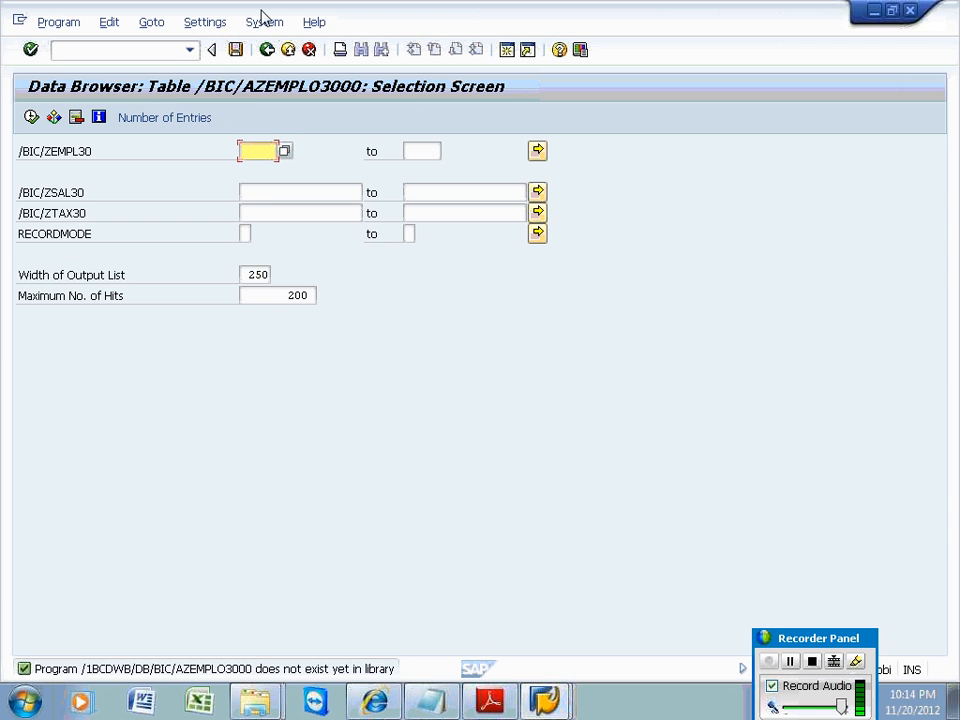
click(267, 50)
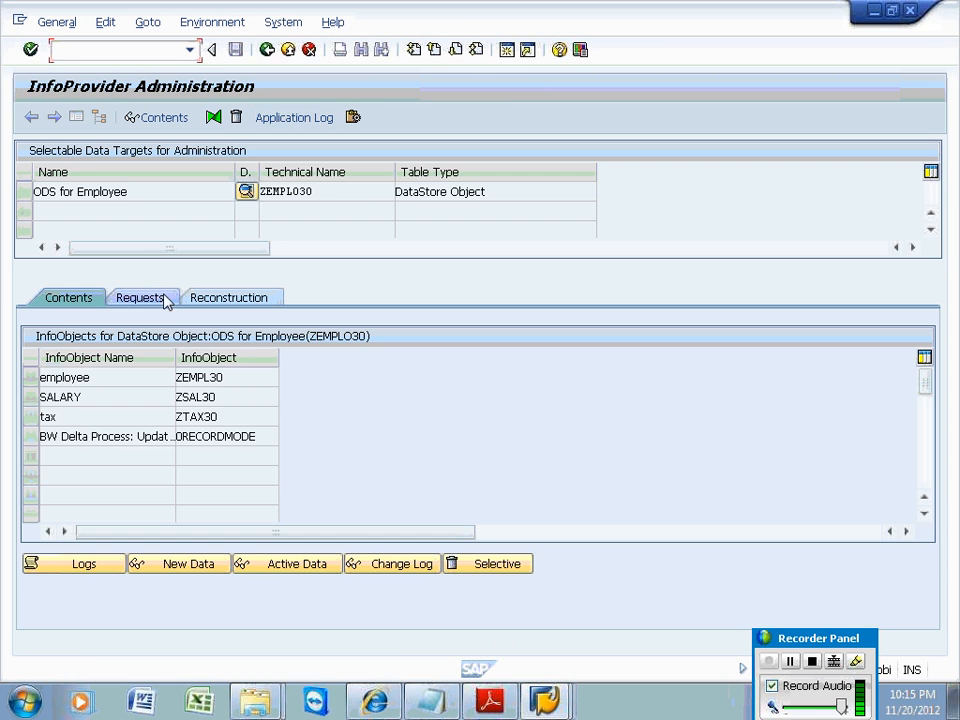
click(380, 571)
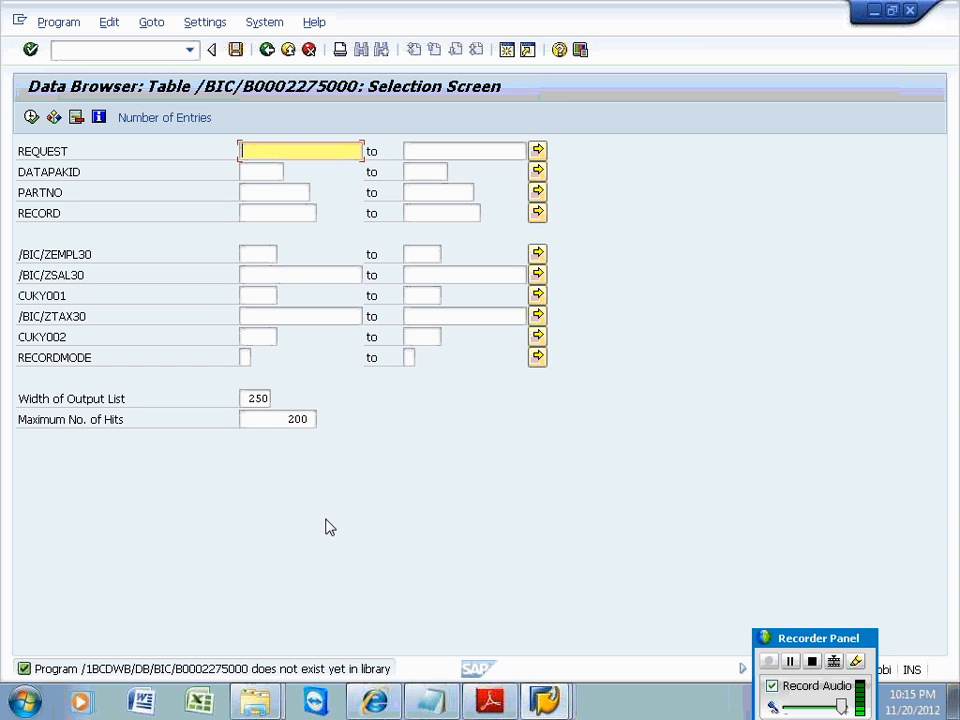
click(31, 118)
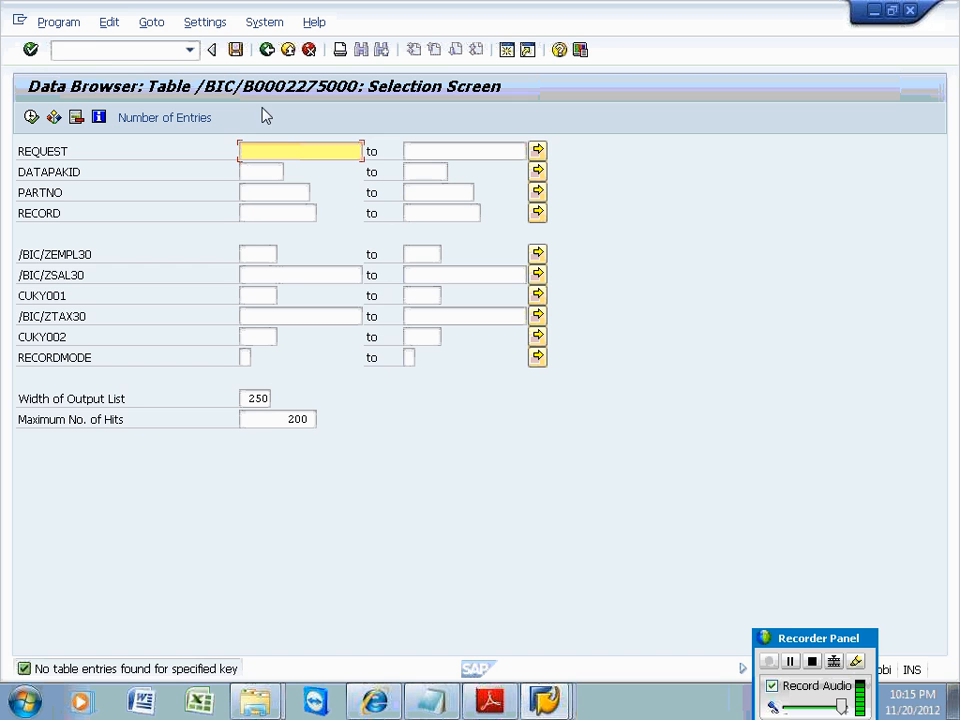
click(86, 47)
text(/)
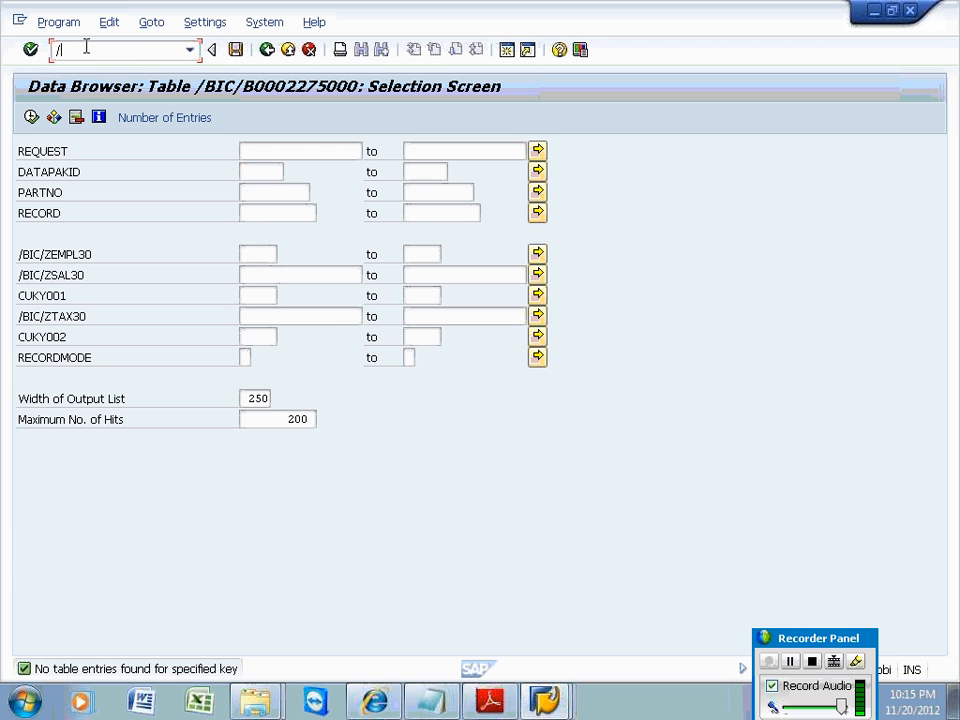
text(nse11)
Run /nse11 to reach the ABAP Dictionary with /BIC/AZEMPLO3000 as database table.
key(Return)
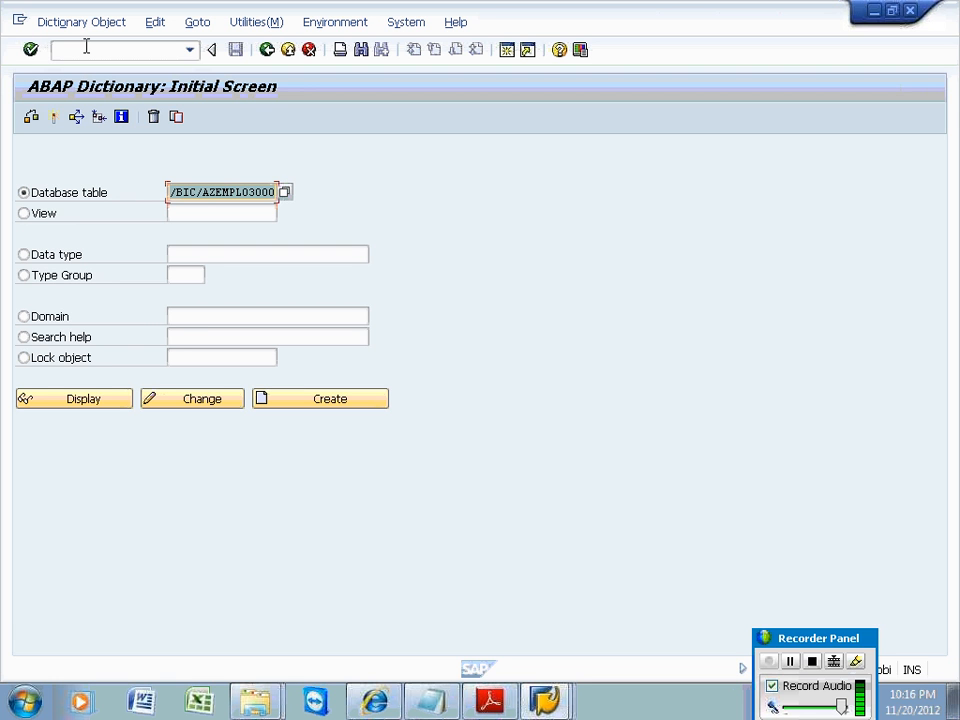
click(213, 196)
key(BackSpace)
text(B)
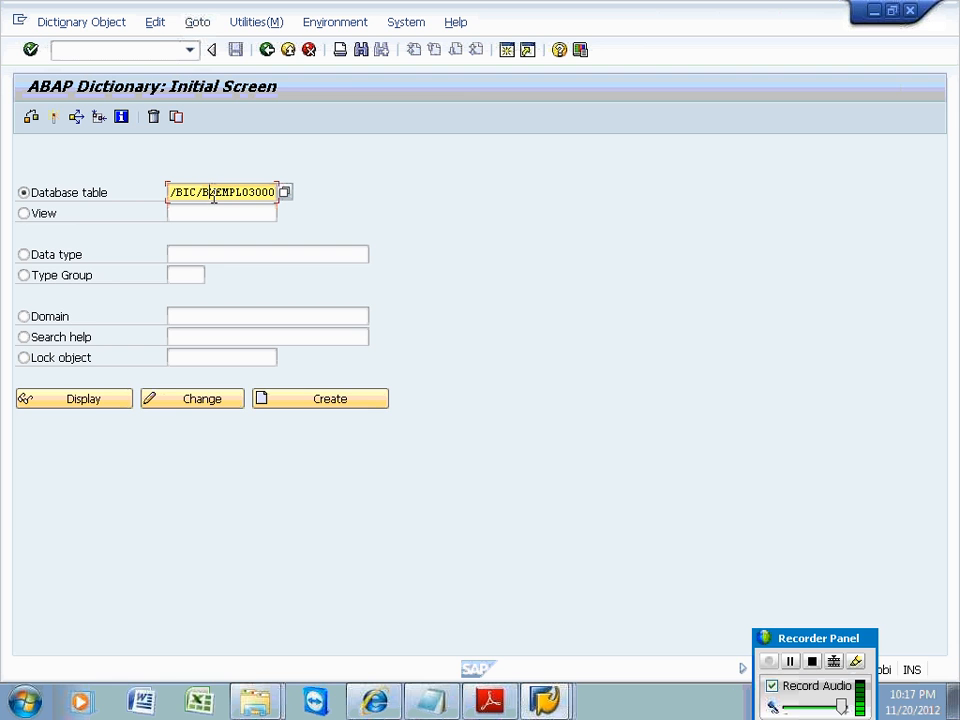
key(Delete)
key(Delete)
key(Delete)
key(Delete)
key(Delete)
key(Delete)
text(LD0)
key(Delete)
key(Delete)
key(Delete)
key(Delete)
text(22)
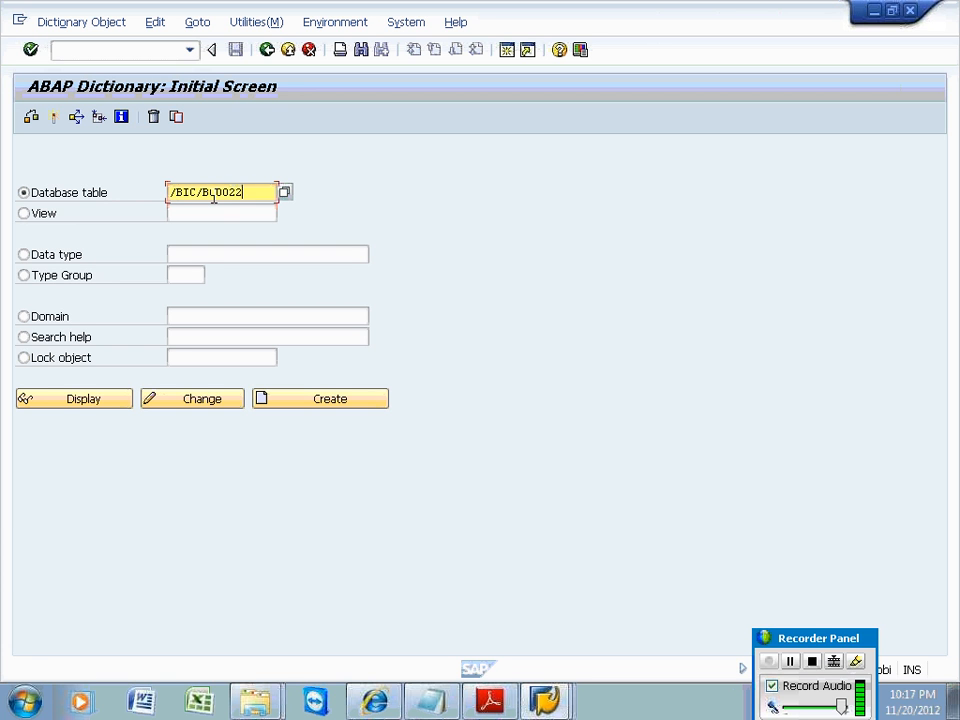
text(75000)
Display the table's field list, mark the REQUEST field, and go back.
click(88, 399)
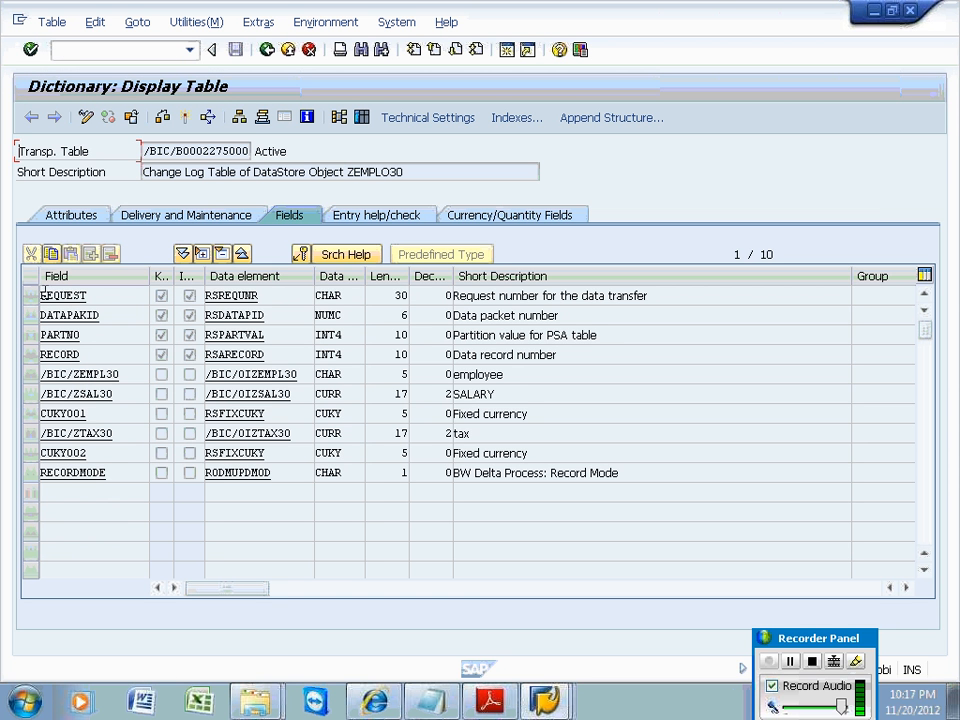
drag(42, 297, 87, 316)
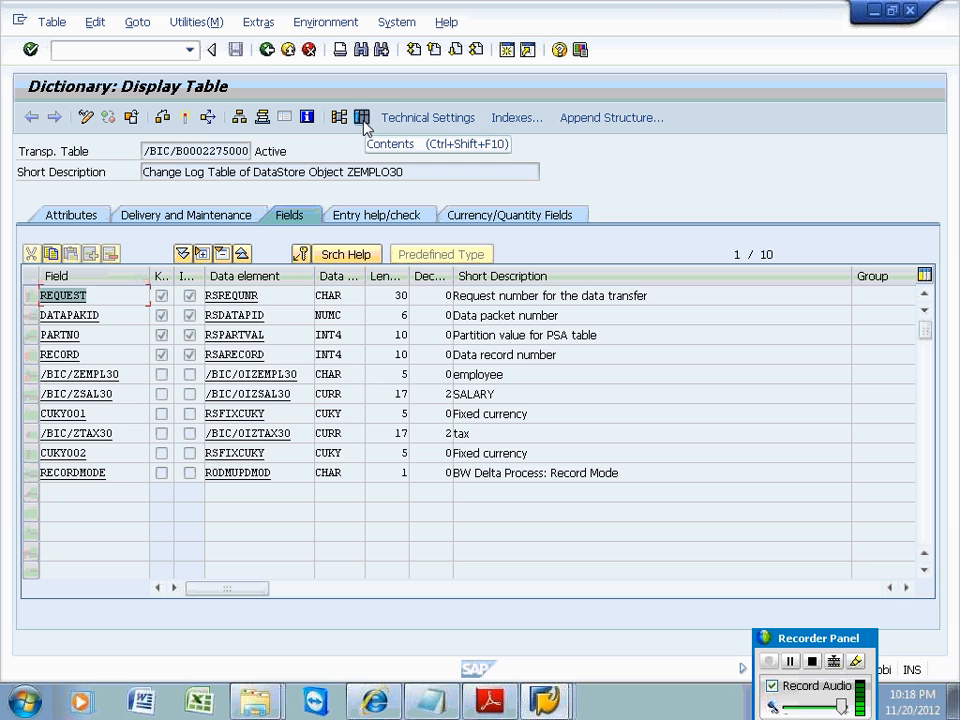
click(267, 52)
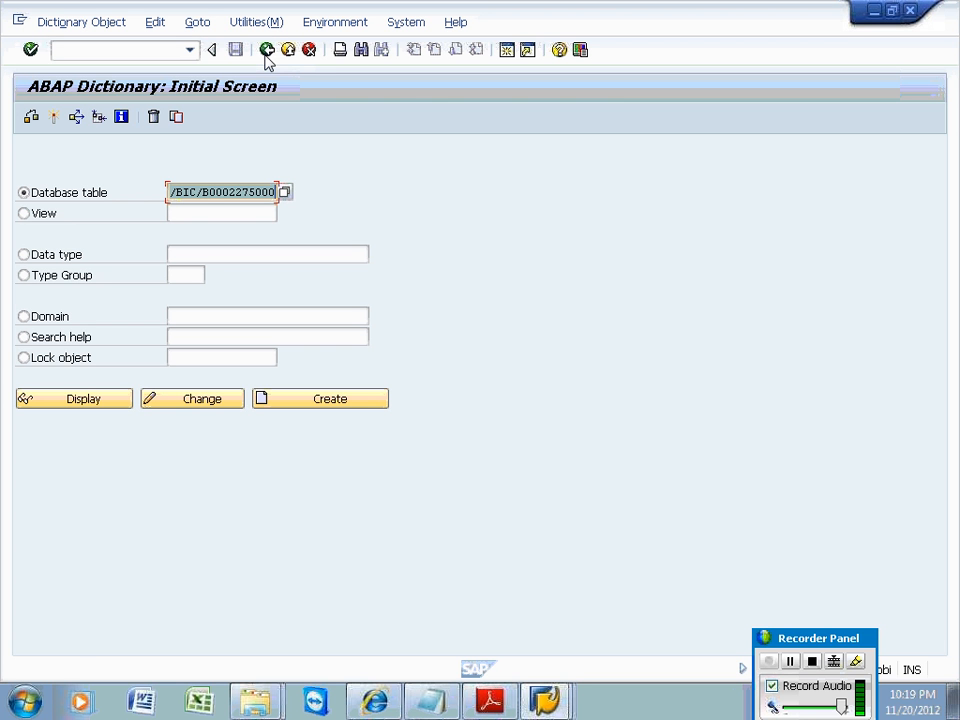
Switch to the other Easy Access session and launch the workbench via /nrsa1, then /nrsa1old.
click(266, 52)
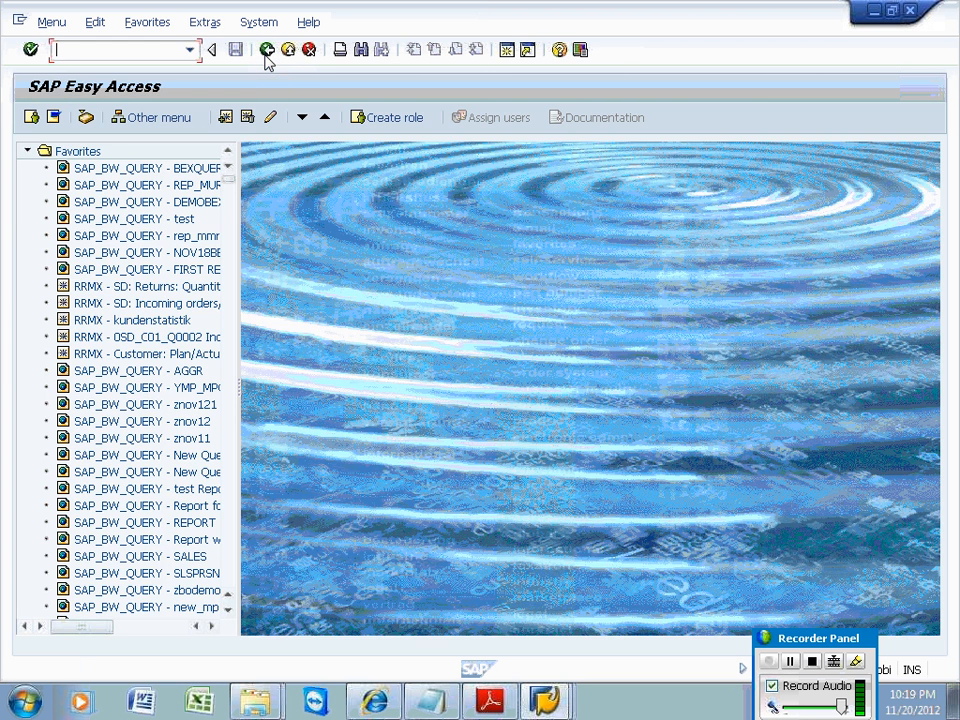
click(538, 694)
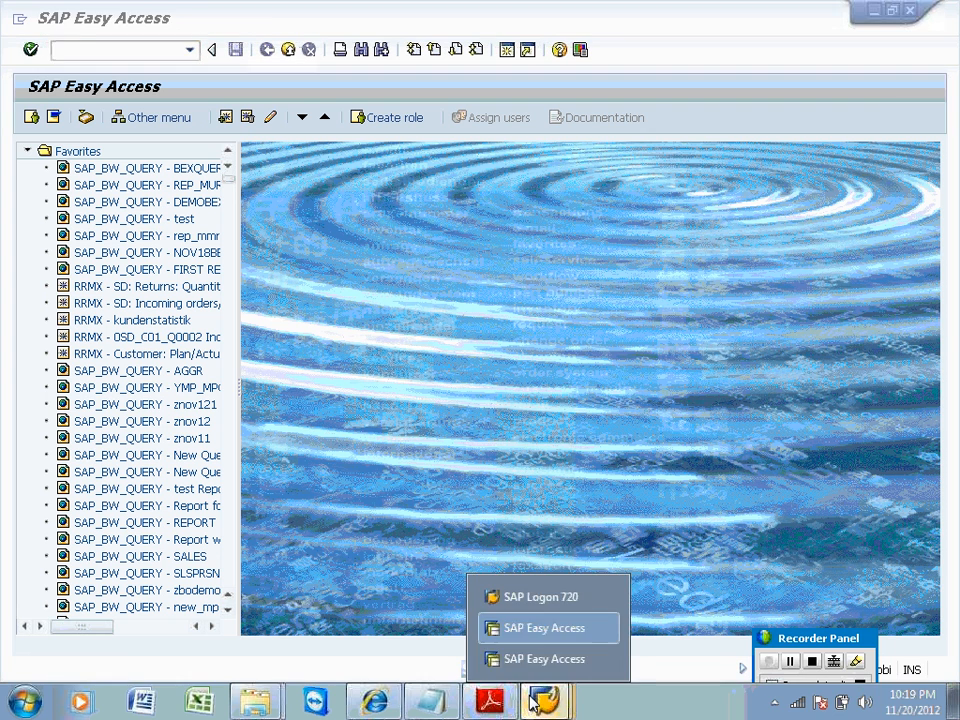
click(517, 663)
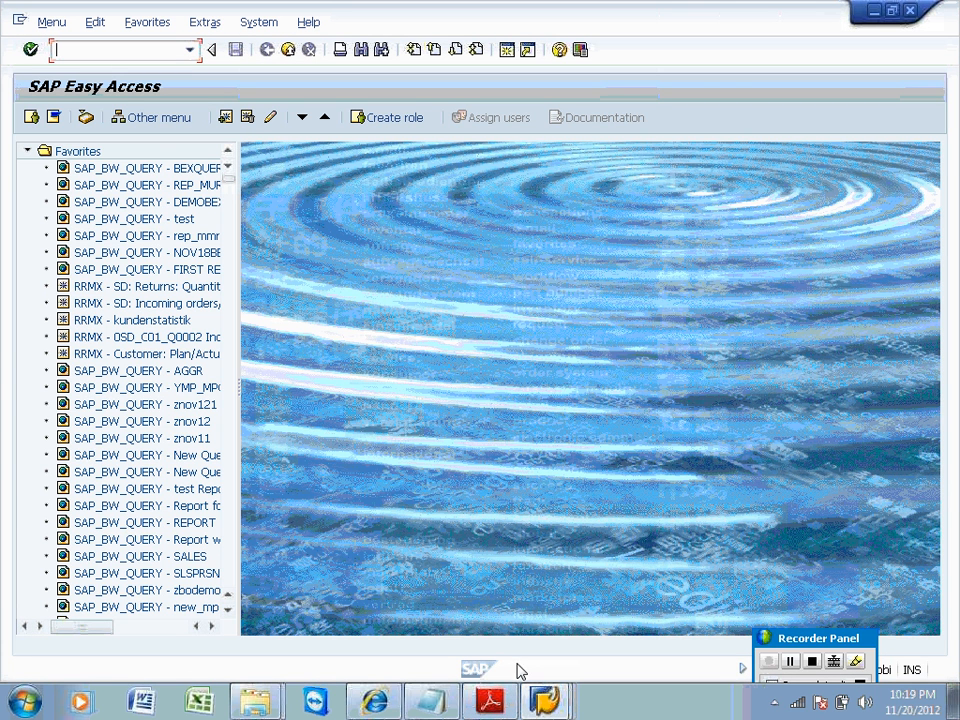
text(/nrsa1)
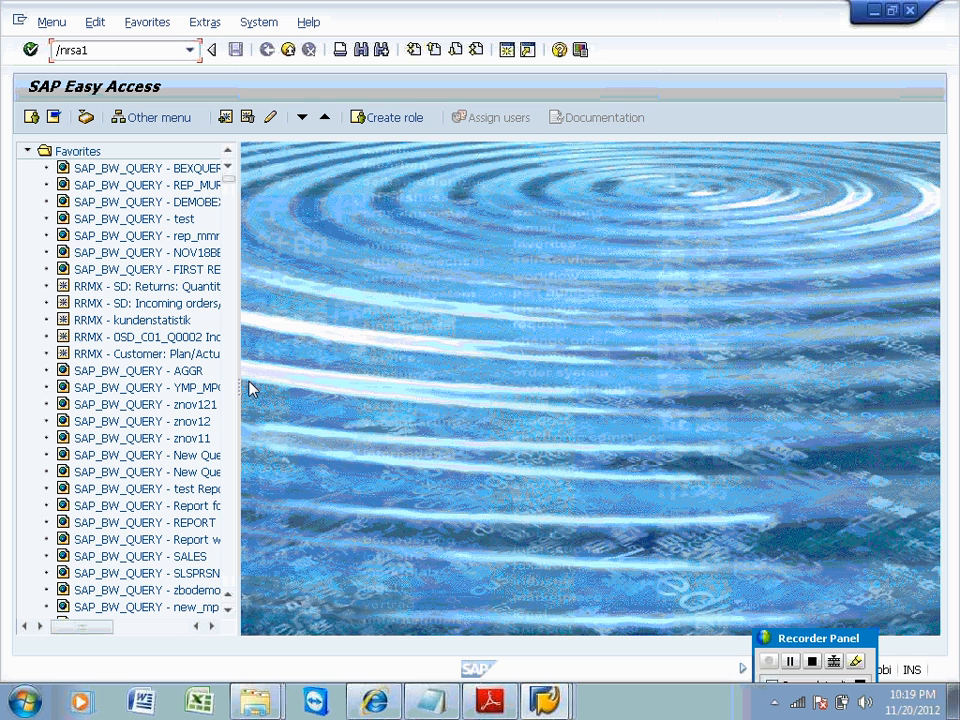
key(Return)
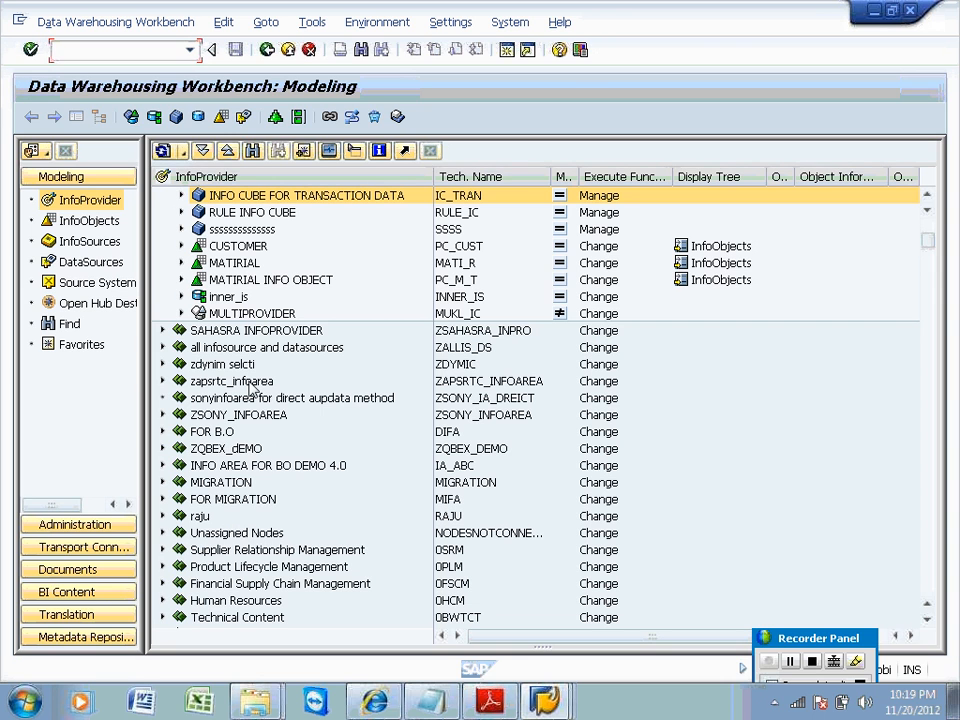
click(190, 50)
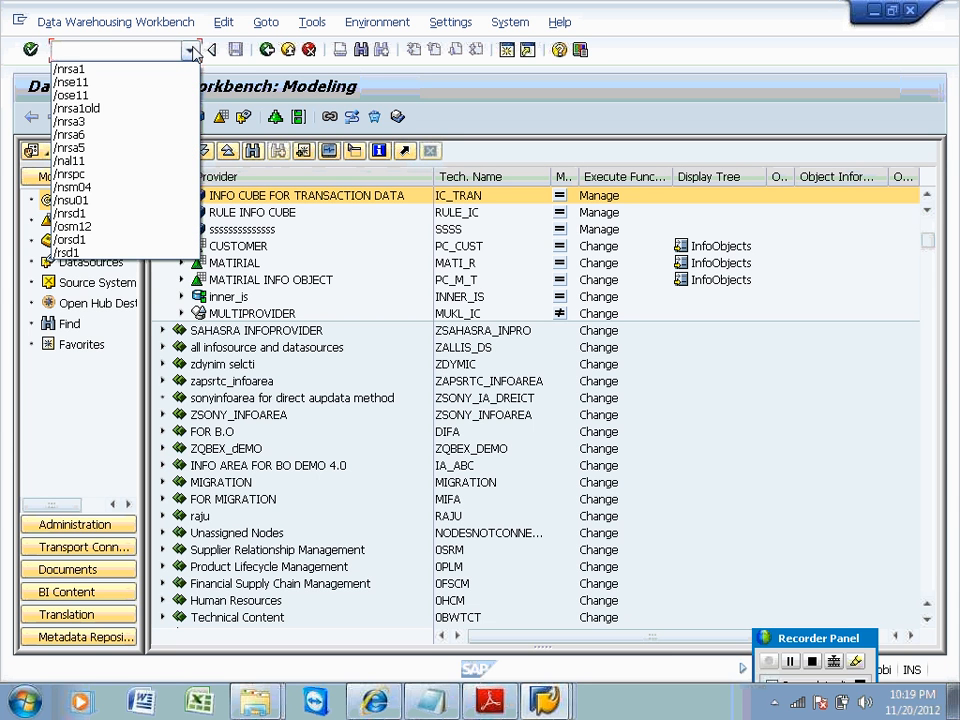
key(Down)
key(Down)
key(Down)
key(Down)
key(Return)
key(Return)
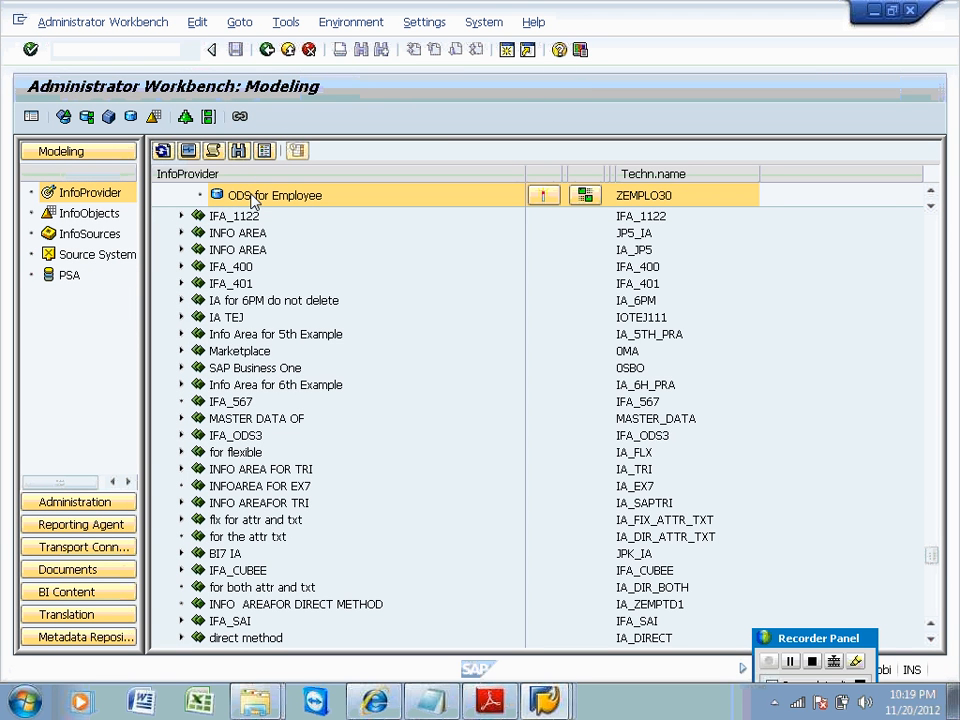
Show the InfoSources tree, collapse SP_AC, and select JP APPLICATION COMPONENT (ZMBA_AC).
click(252, 196)
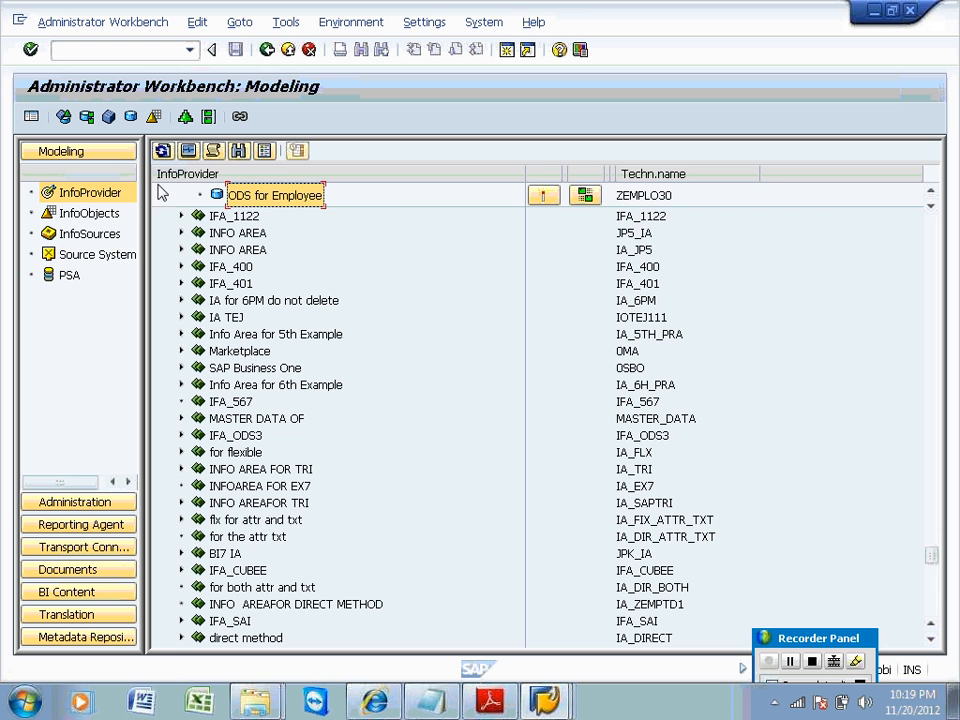
click(104, 236)
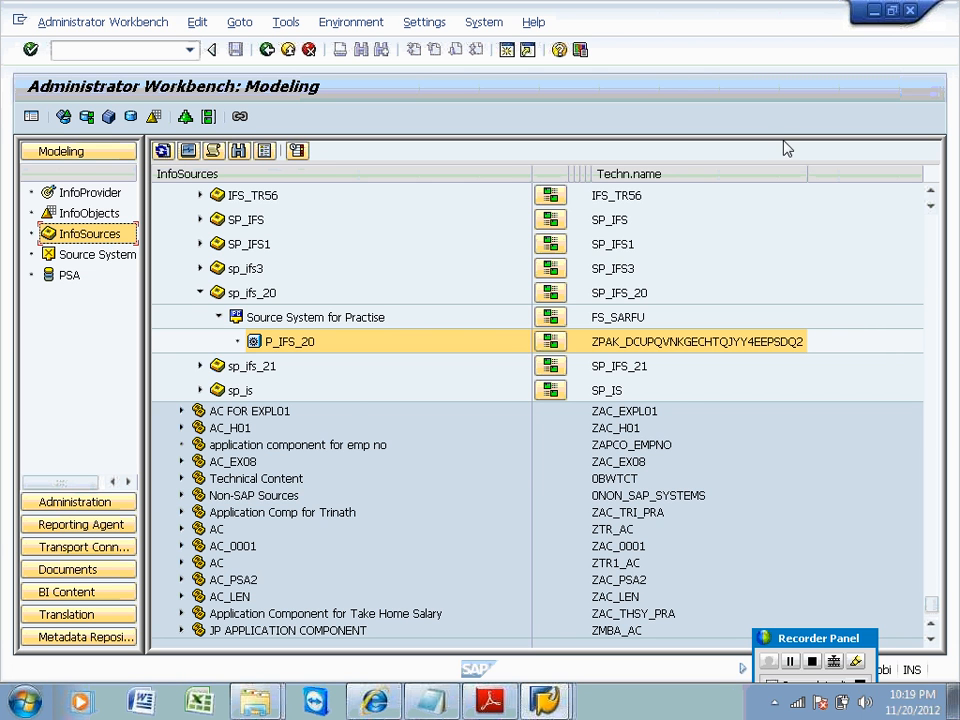
click(933, 279)
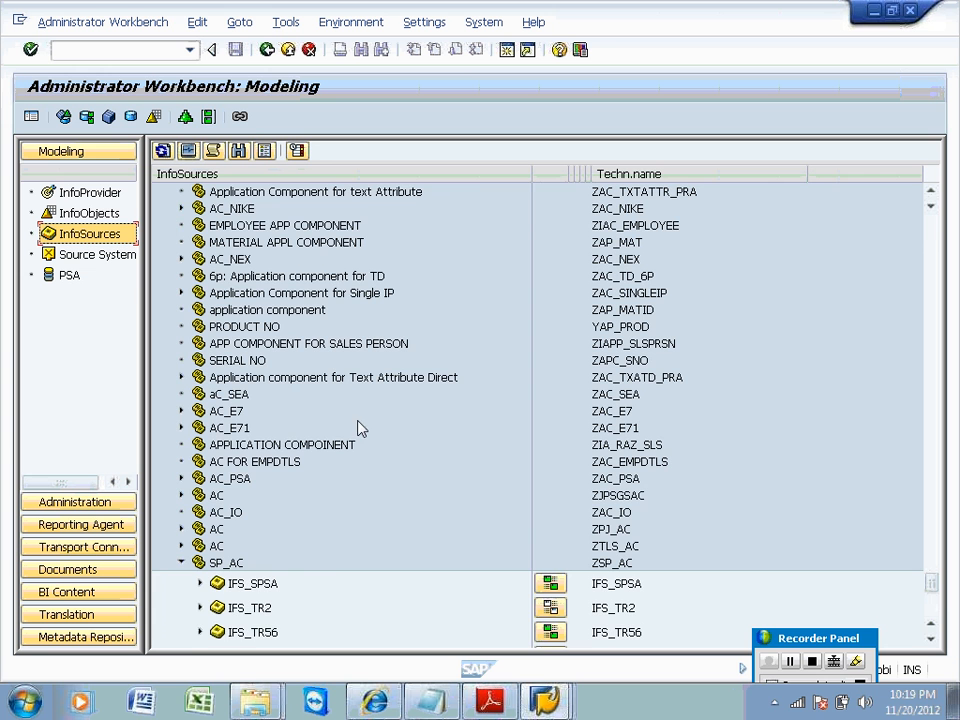
click(181, 562)
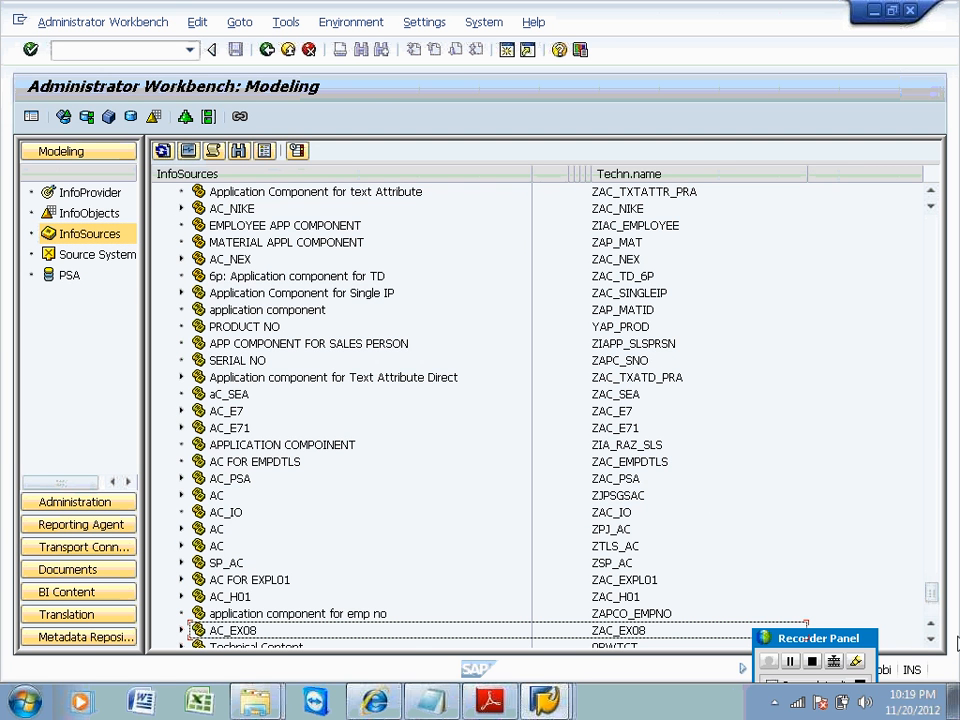
drag(940, 599, 938, 578)
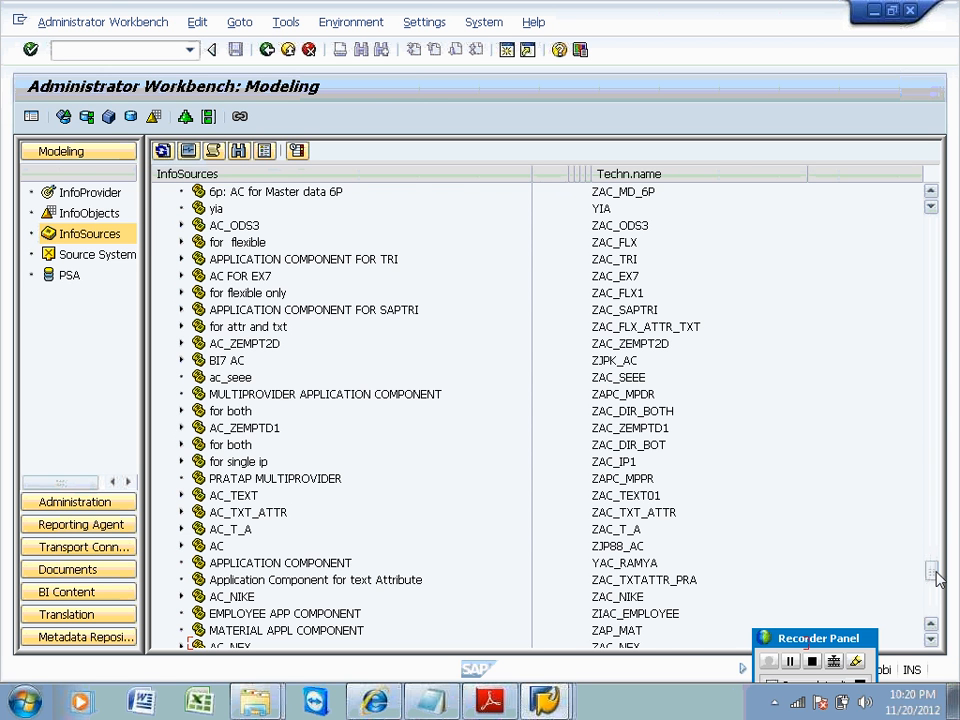
drag(936, 576, 936, 637)
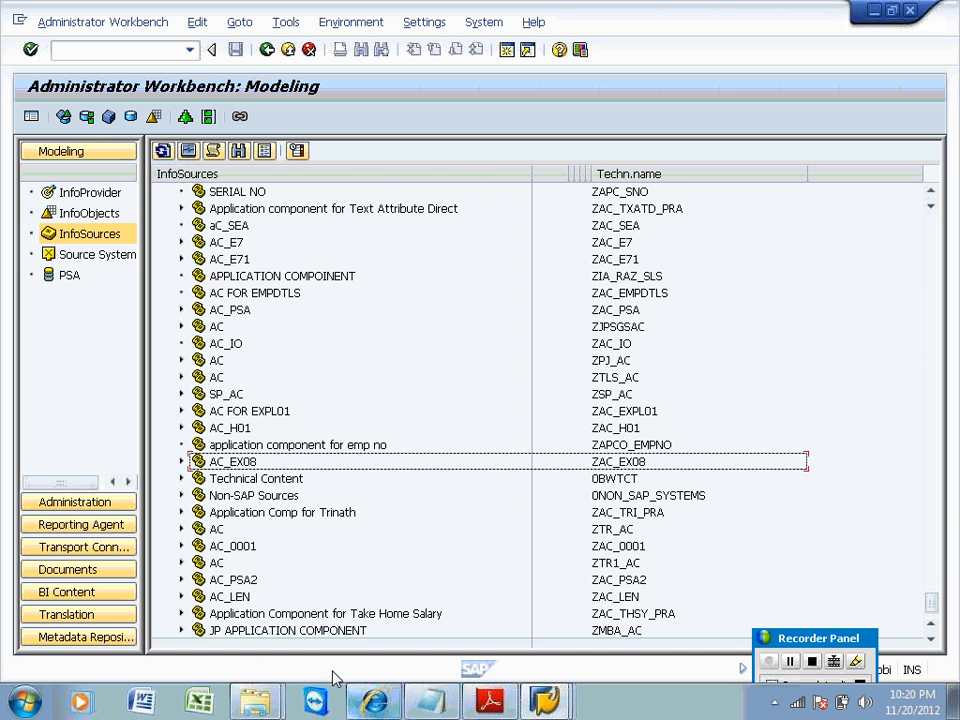
click(317, 632)
Create InfoSource IS_EMPL30_TRAN, reusing IS_EMPL30_TRAN as its long description.
right_click(319, 636)
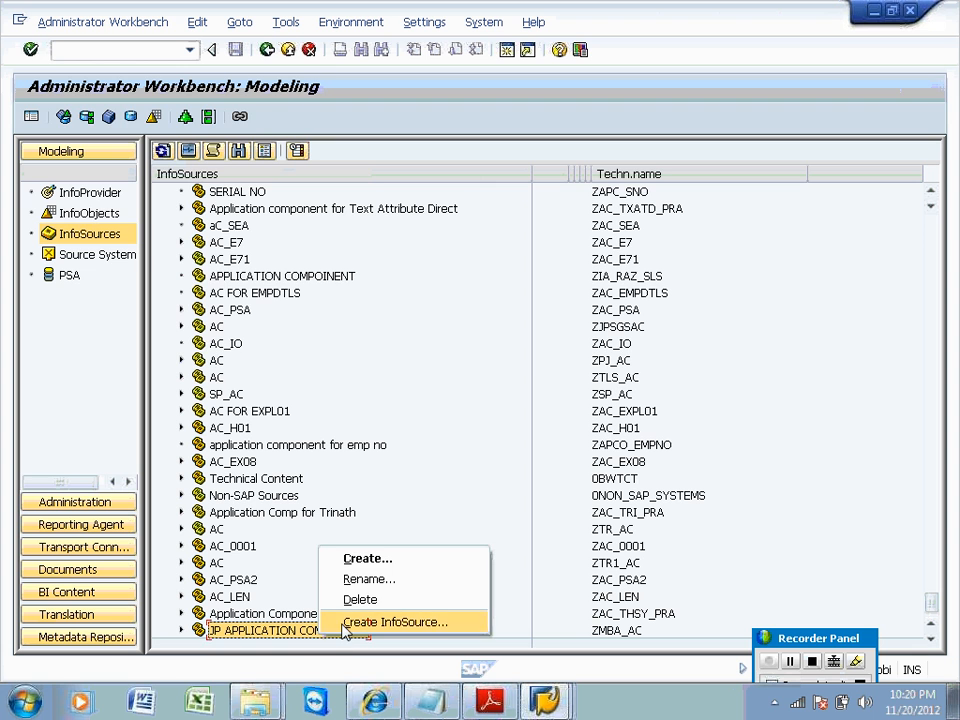
click(344, 622)
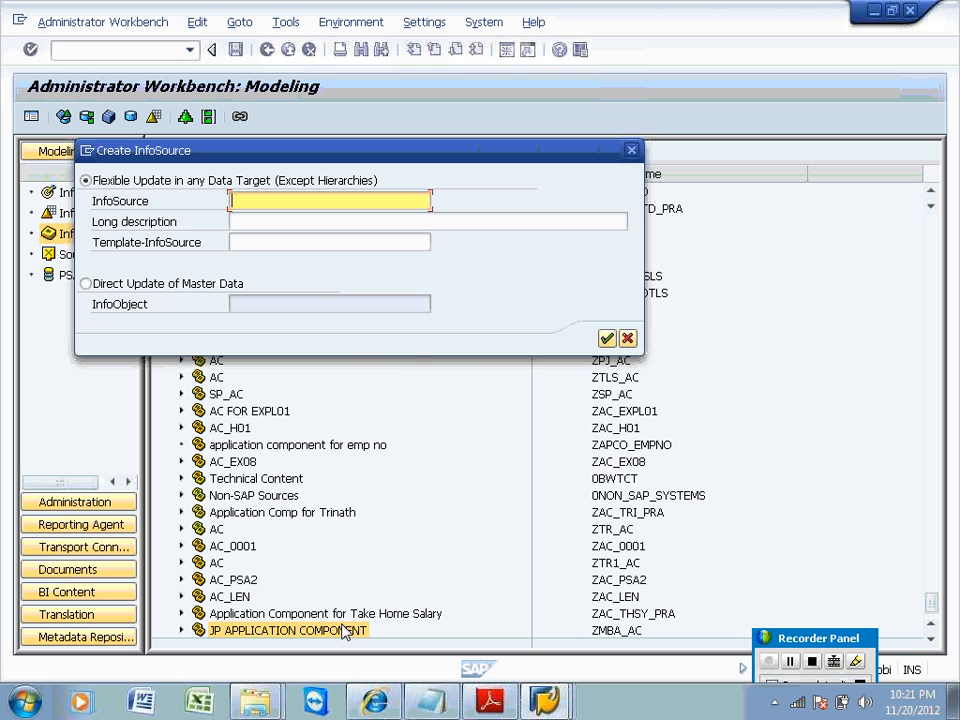
text(IS_)
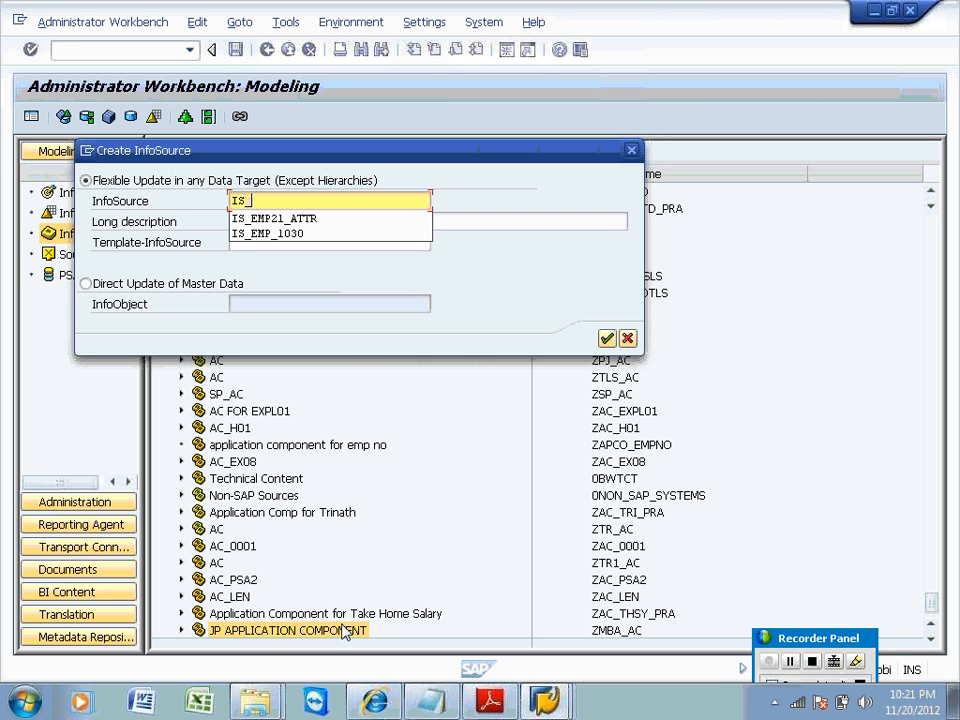
text(EMPL3)
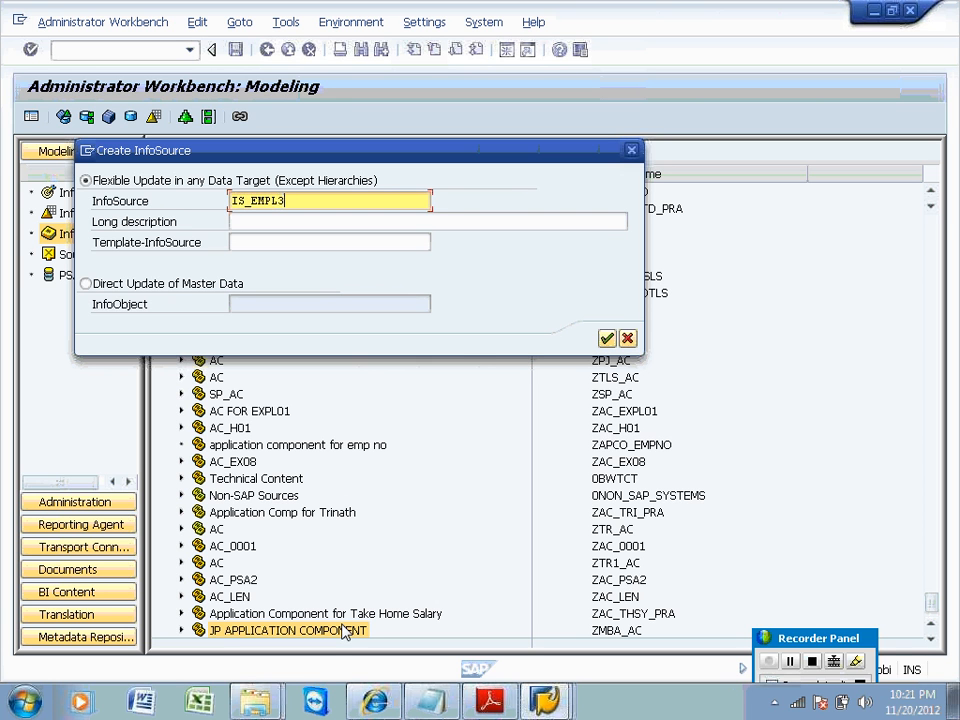
text(0_TRAN)
drag(352, 200, 218, 183)
key(ctrl+c)
click(248, 221)
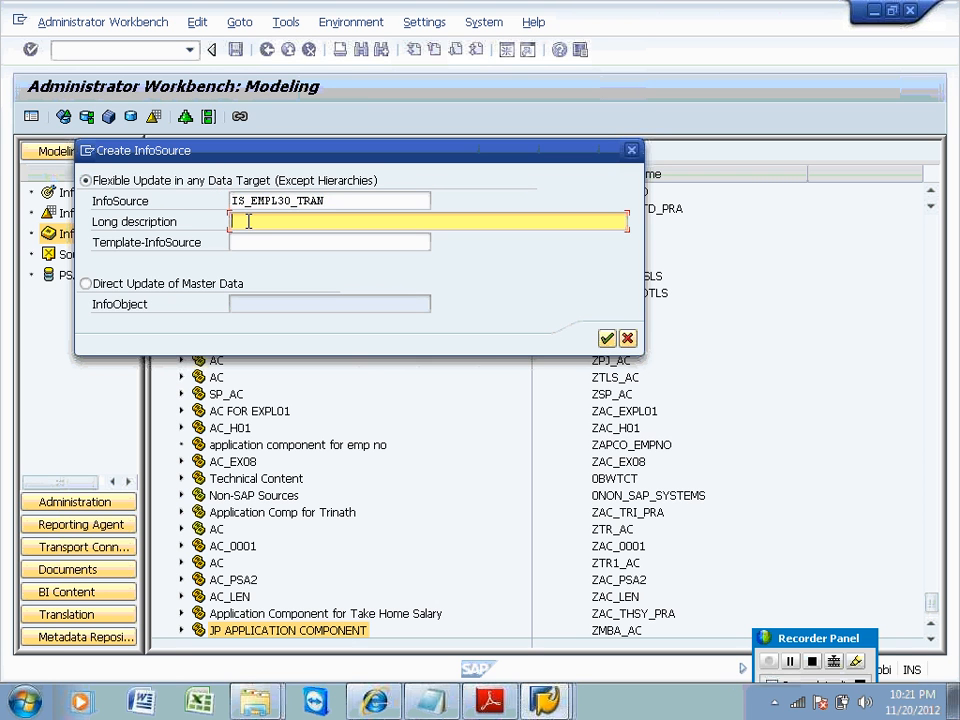
key(ctrl+v)
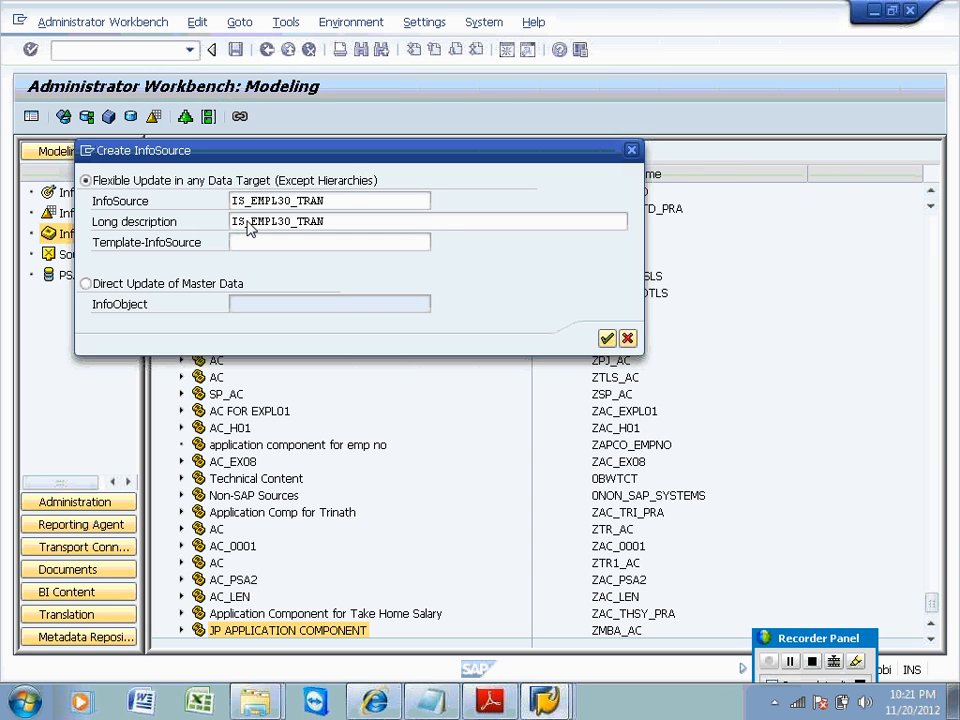
key(Return)
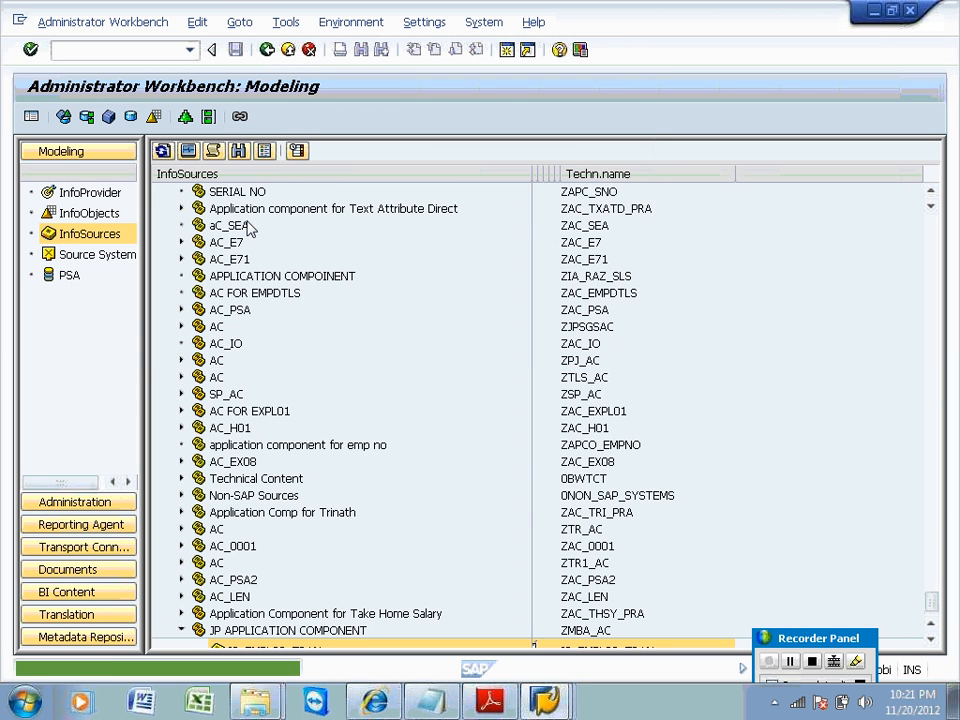
drag(934, 600, 940, 622)
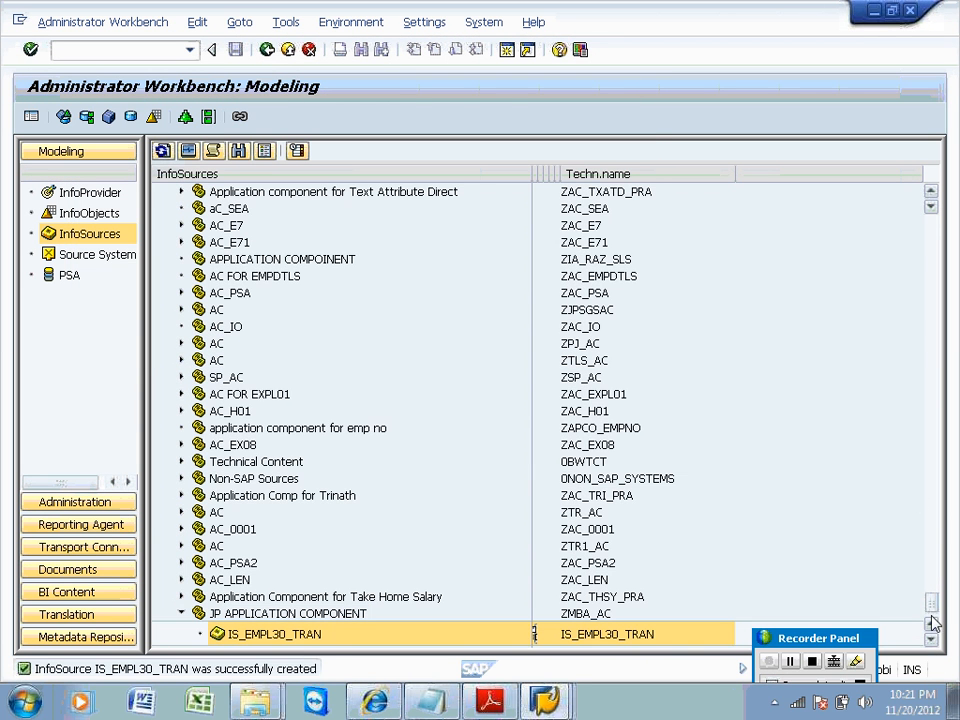
Assign IS_EMPL30_TRAN a DataSource from source system ZTCS and save the change.
right_click(306, 634)
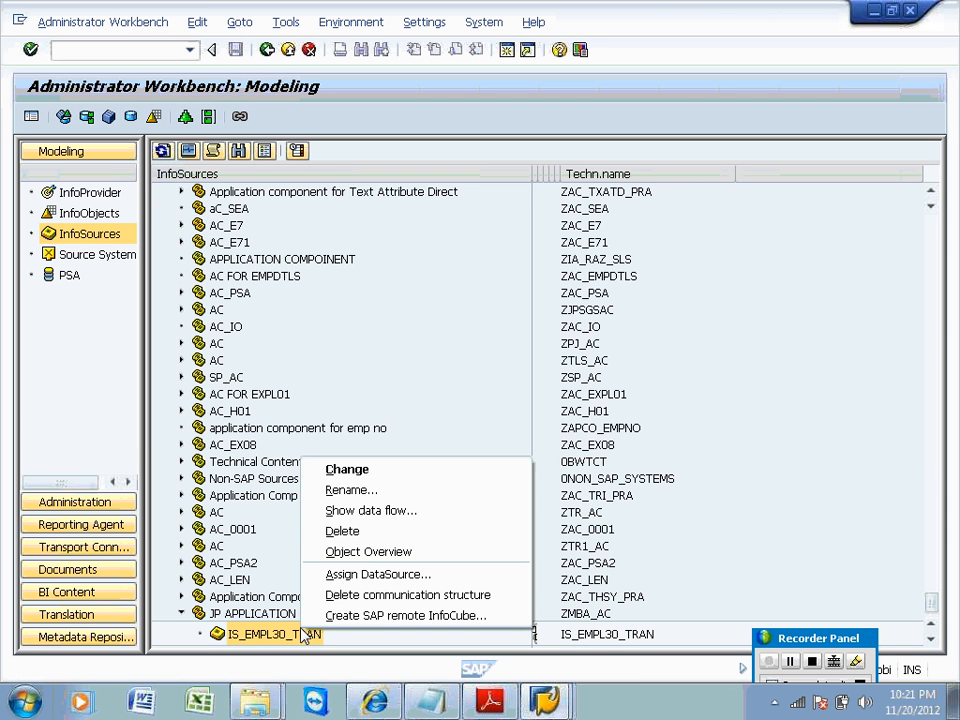
click(330, 574)
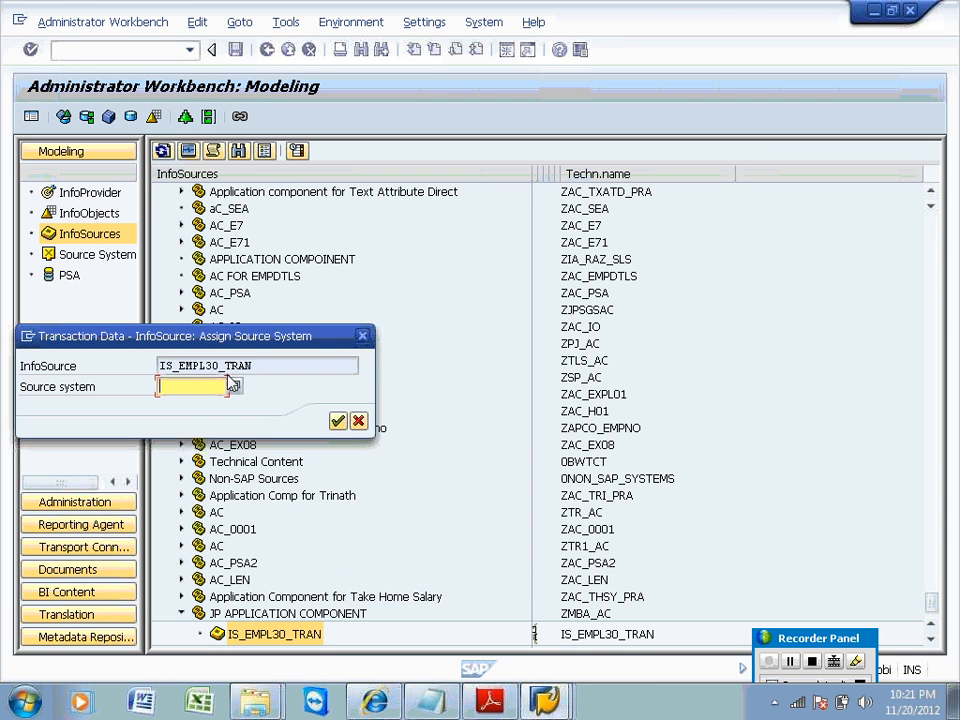
text(ztcs)
key(Return)
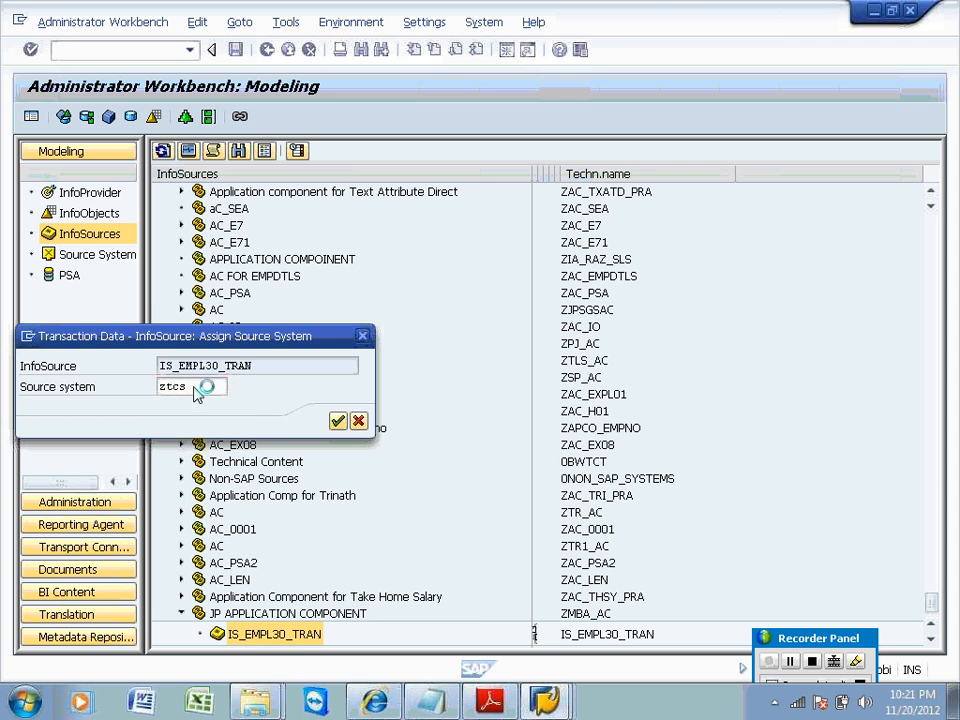
key(Return)
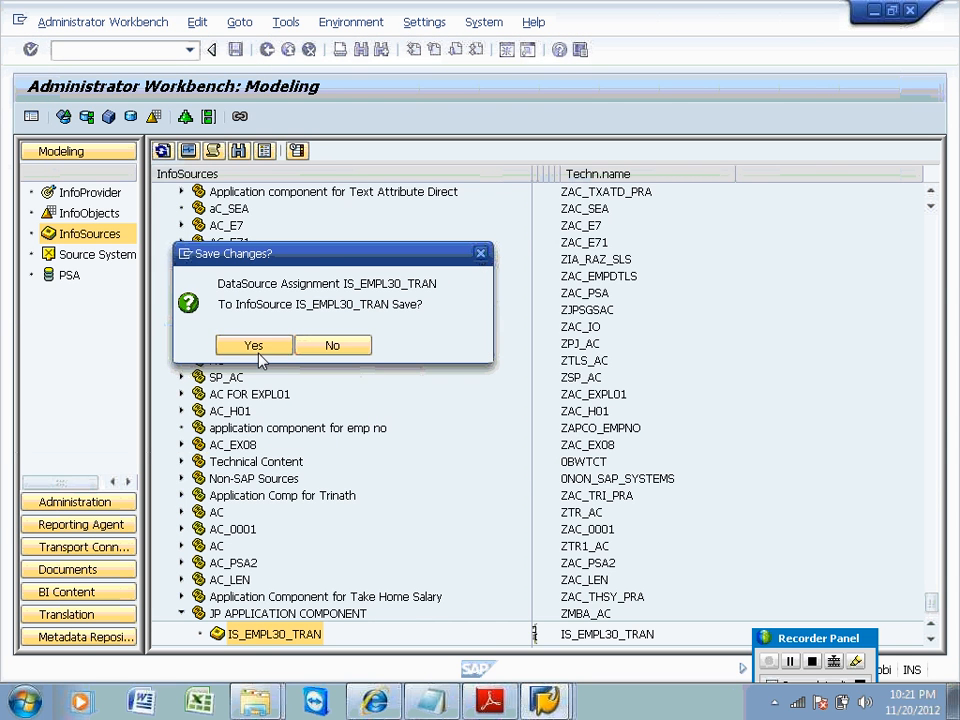
click(256, 348)
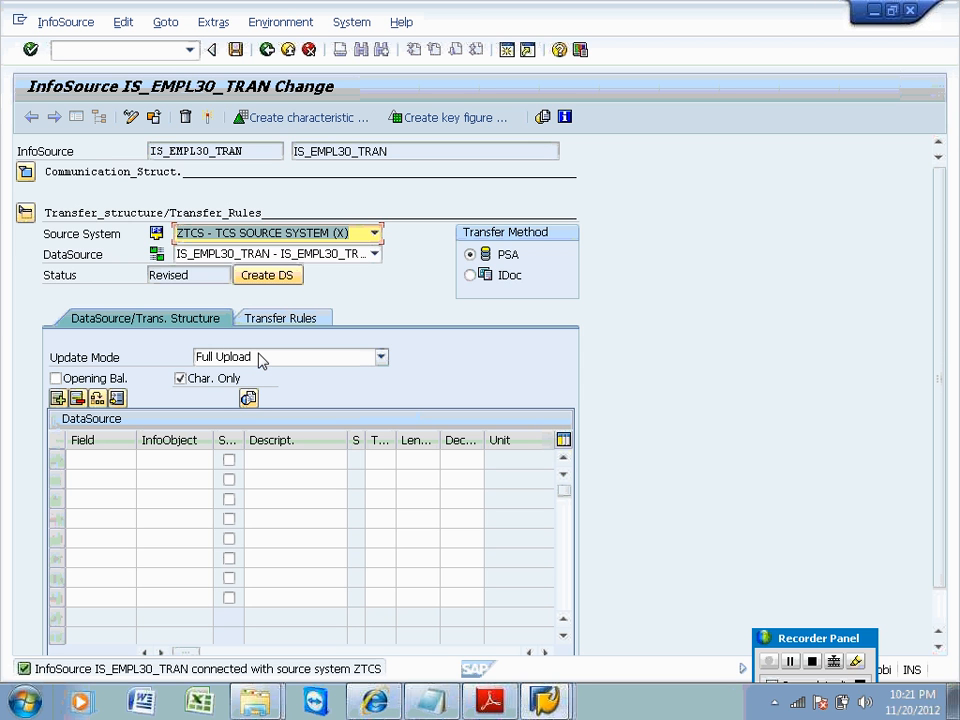
Expand the communication structure and add rows ZEMPL30, ZSAL30, ZTAX30 and 0RECORDMODE.
right_click(305, 636)
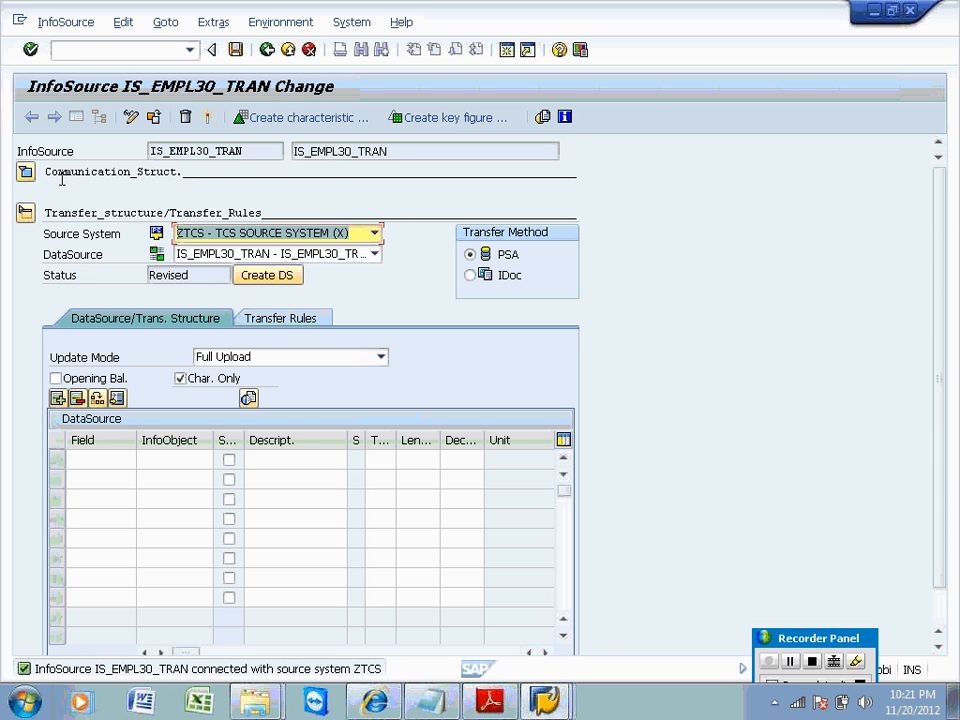
click(25, 172)
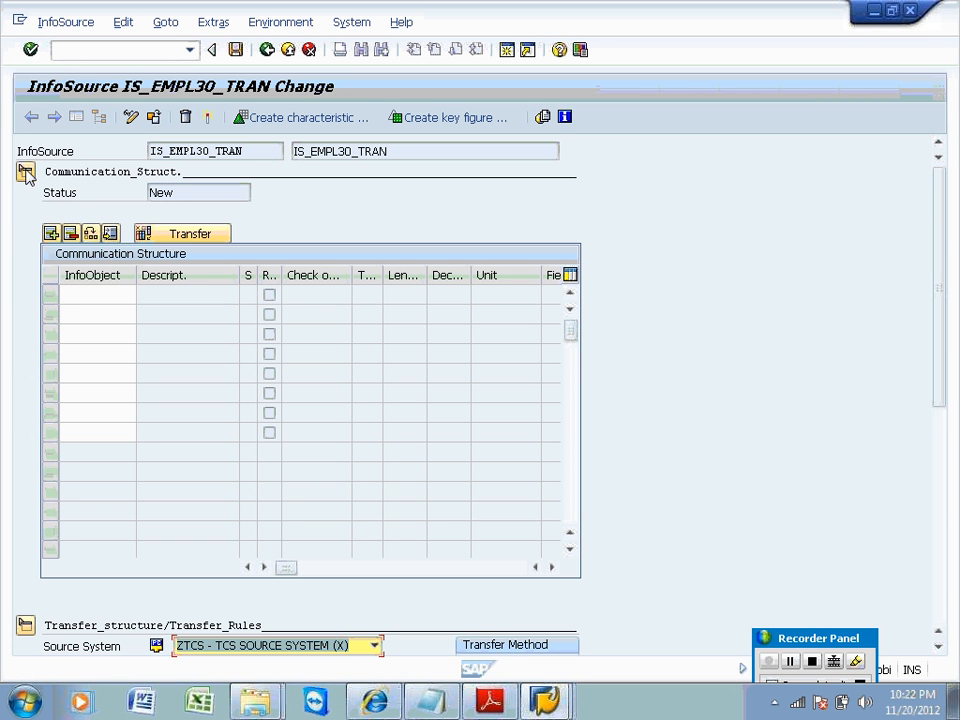
click(88, 294)
text(zemp)
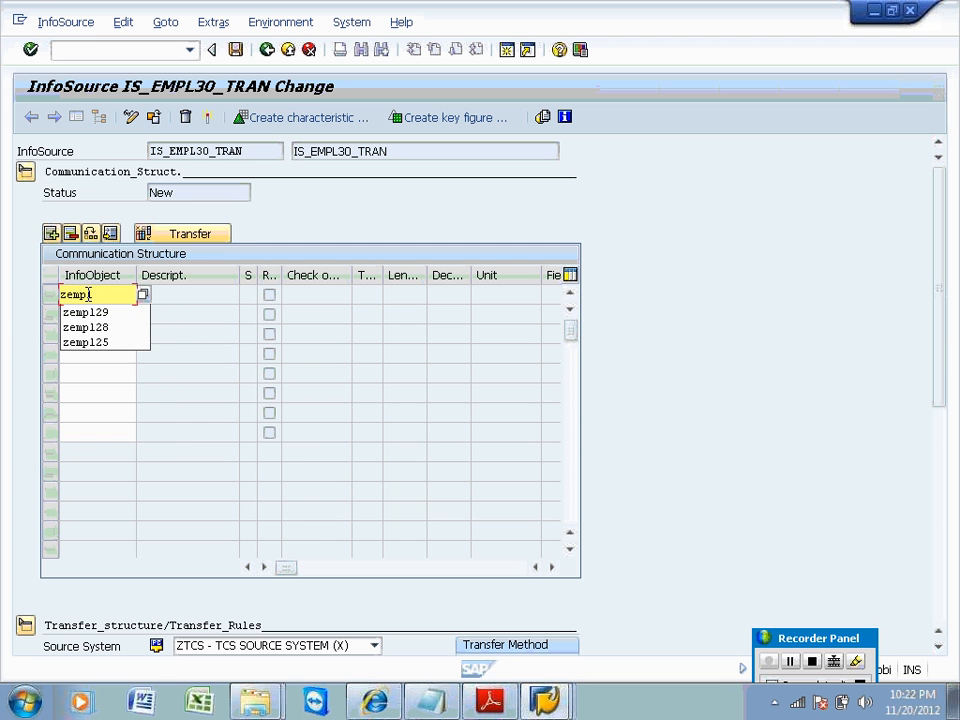
text(l30)
key(Return)
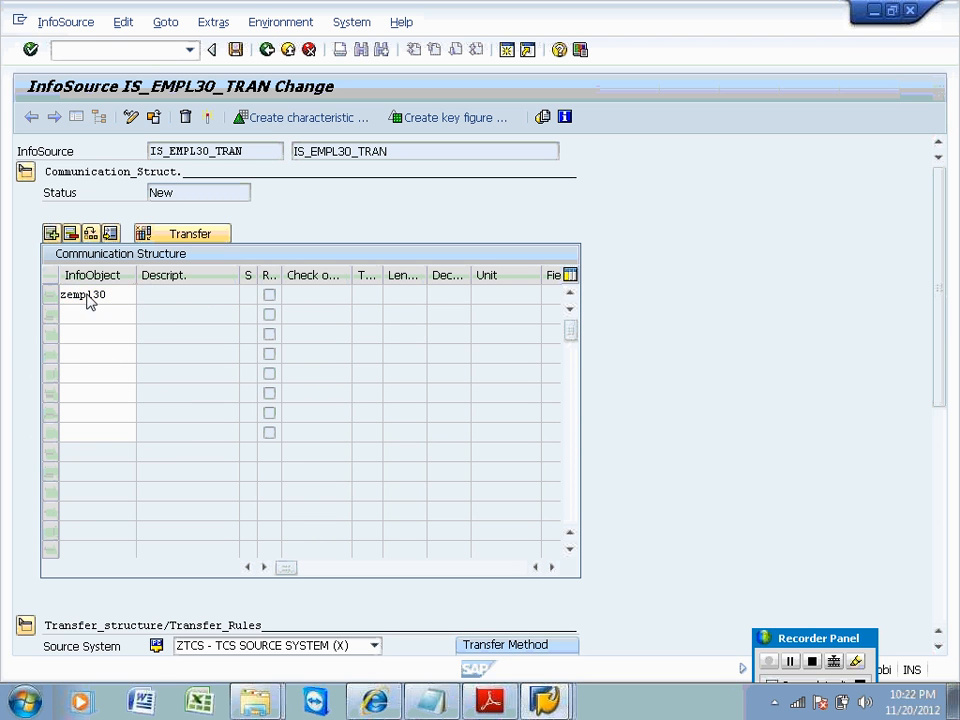
click(86, 316)
text(z)
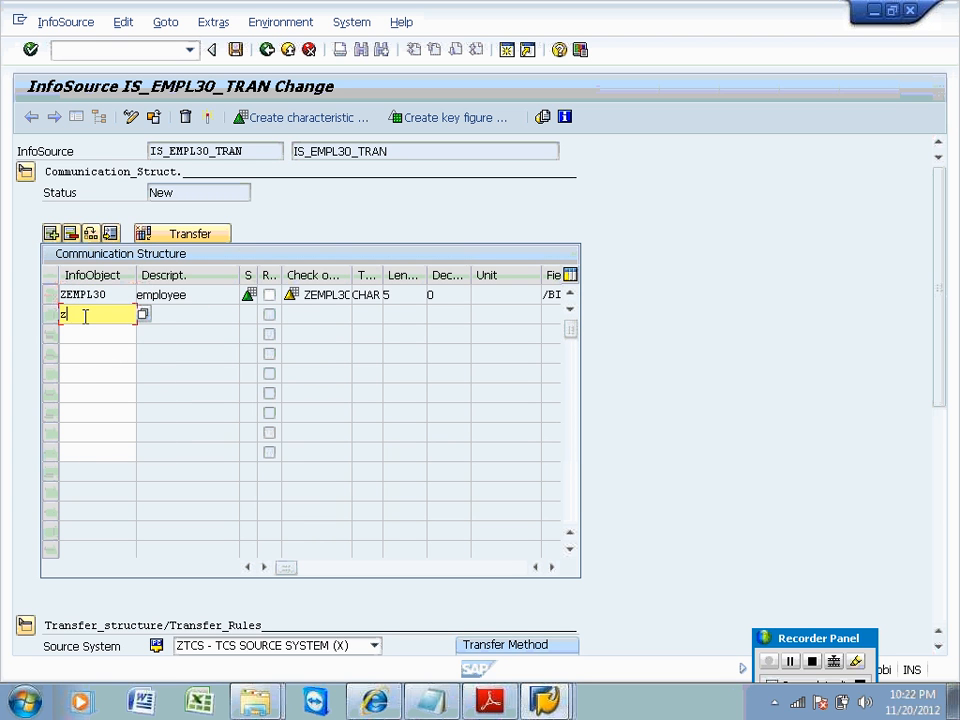
text(sal30)
key(Return)
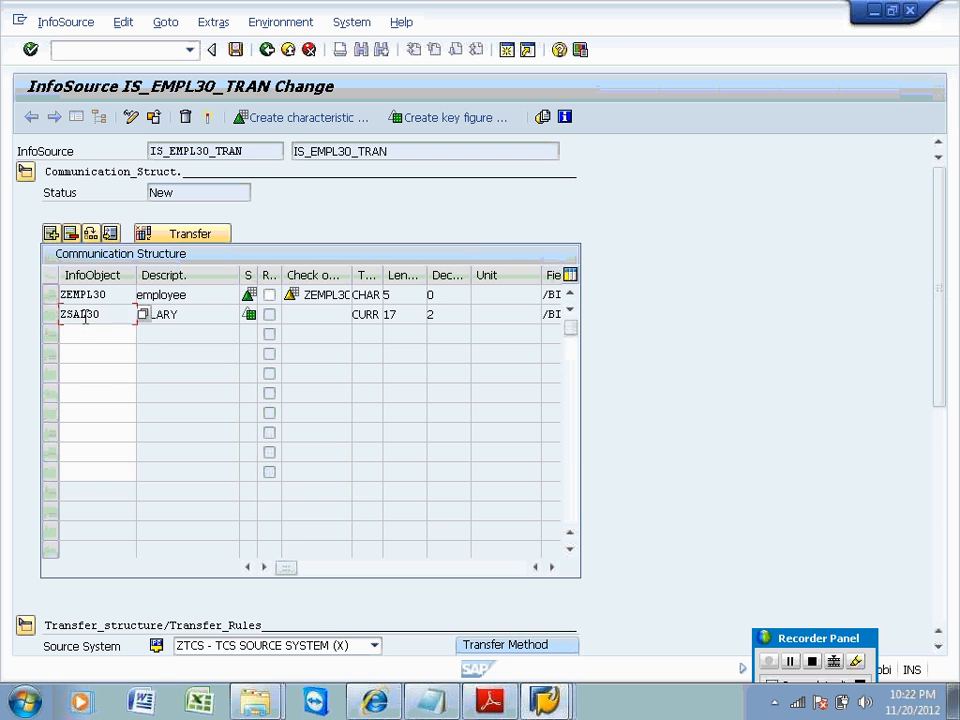
click(82, 333)
text(ztax30)
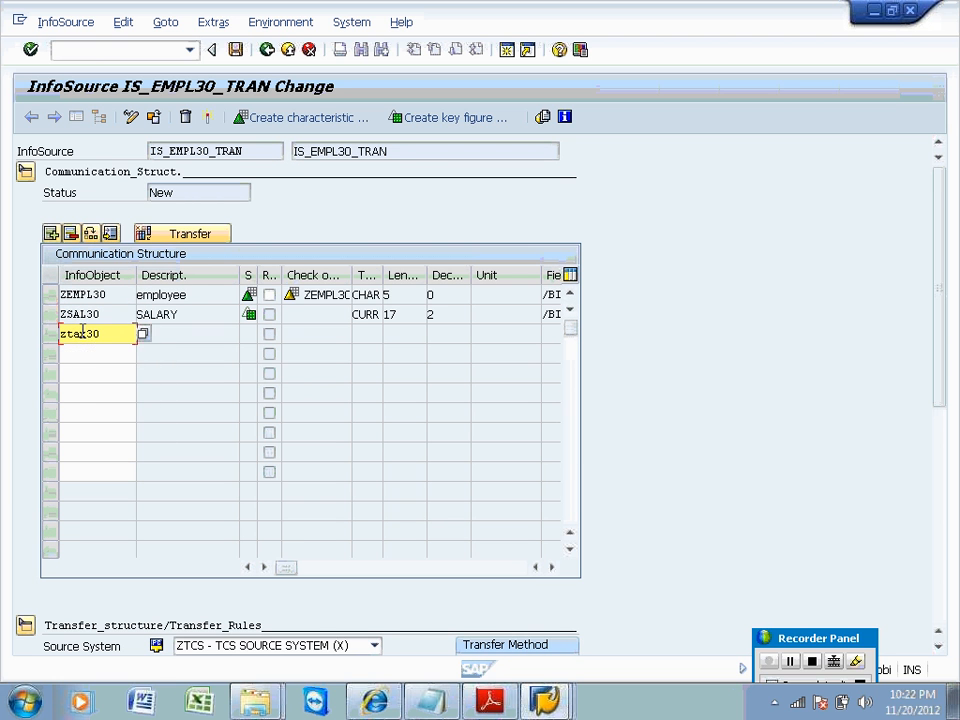
key(Return)
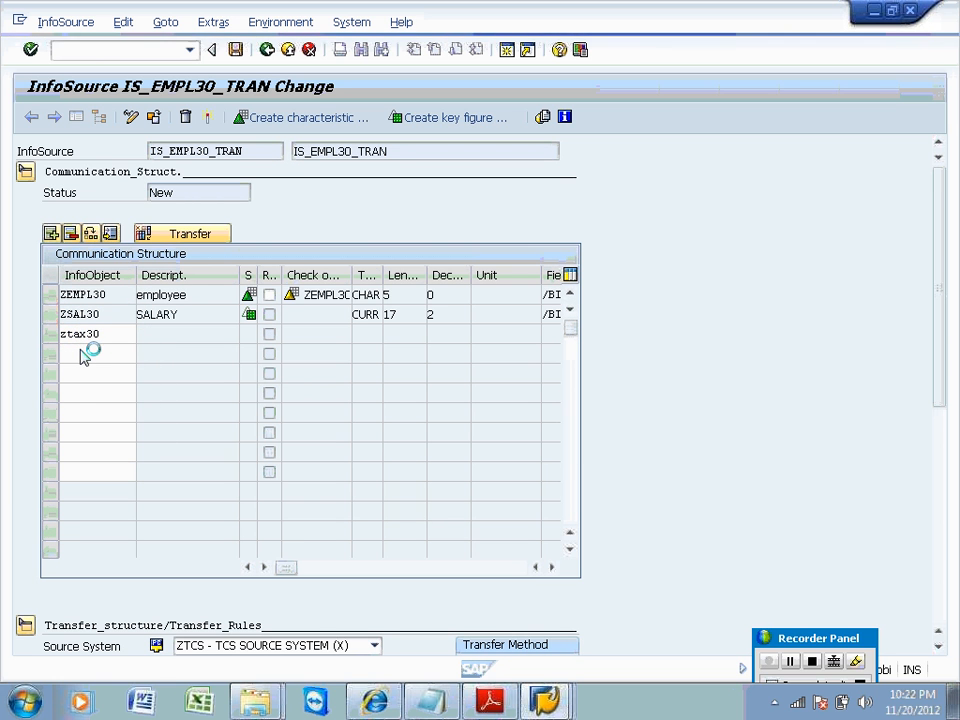
click(81, 353)
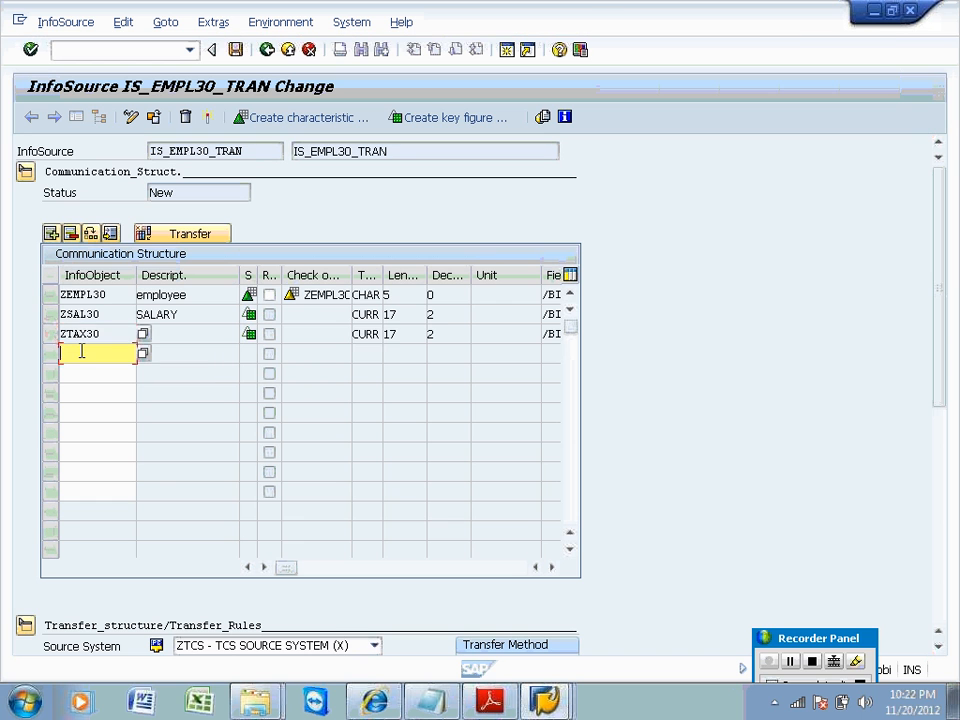
text(0r)
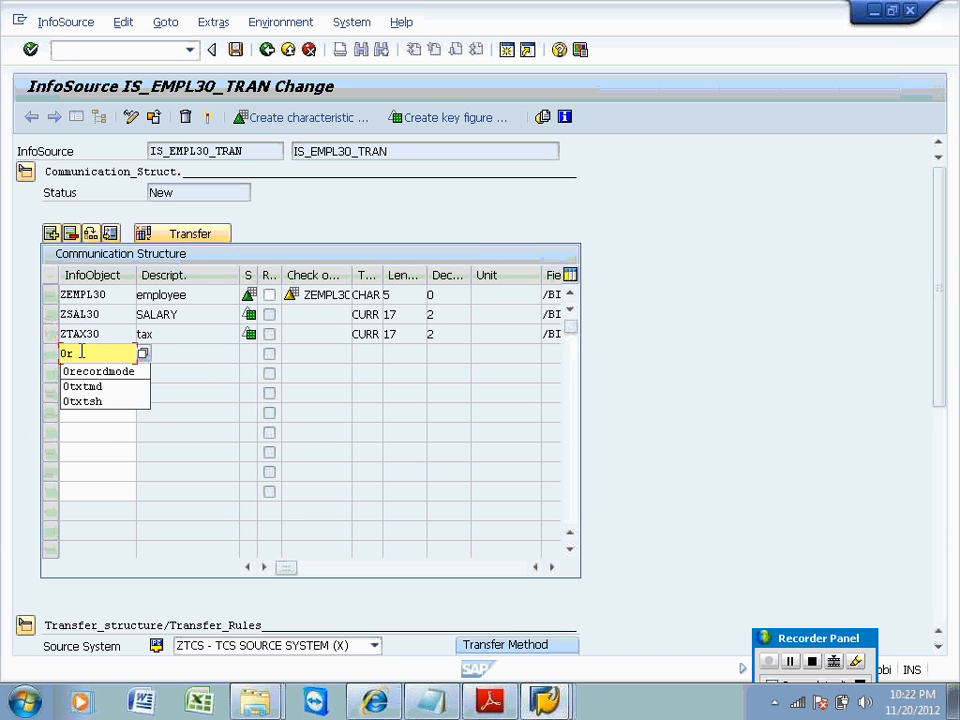
text(ecordmode)
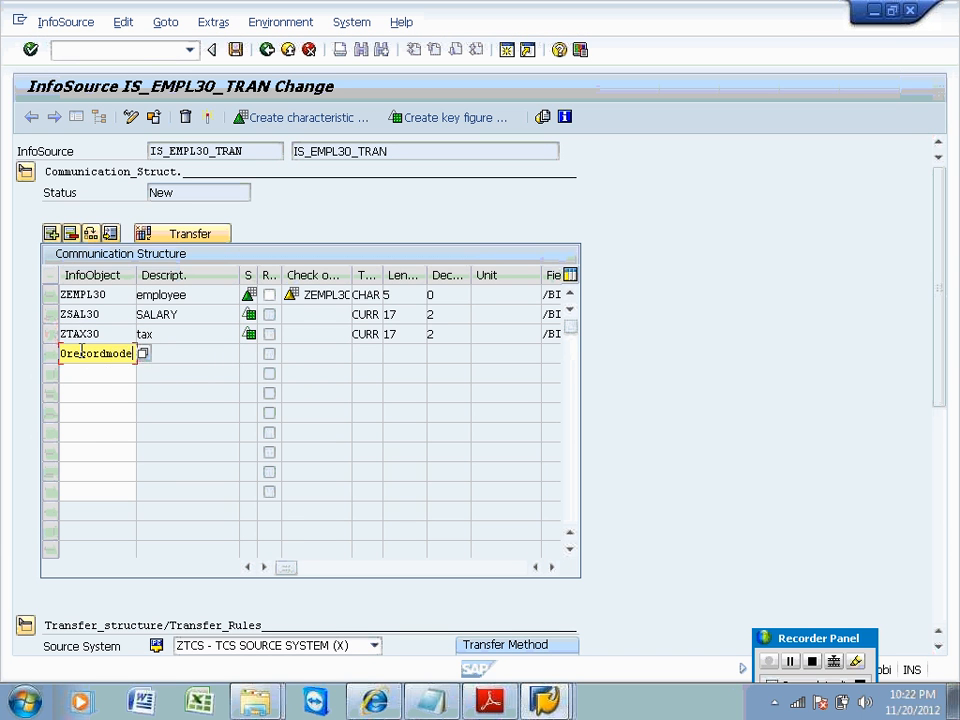
key(Return)
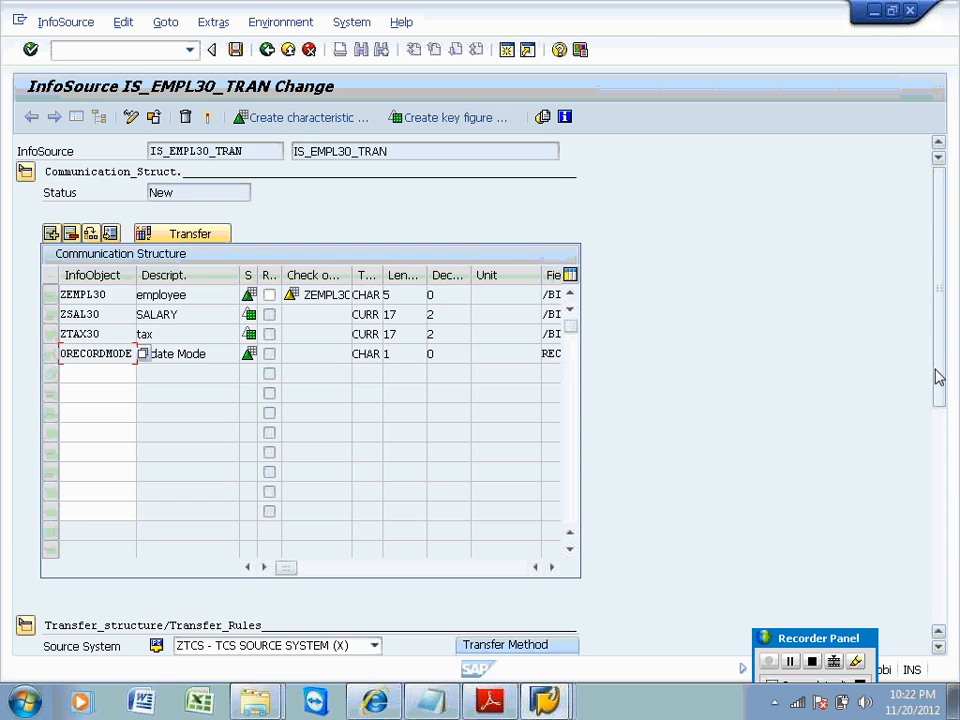
Propose one-to-one transfer rules and activate them as IS_EMPL30_TRAN_8K.
drag(938, 373, 952, 590)
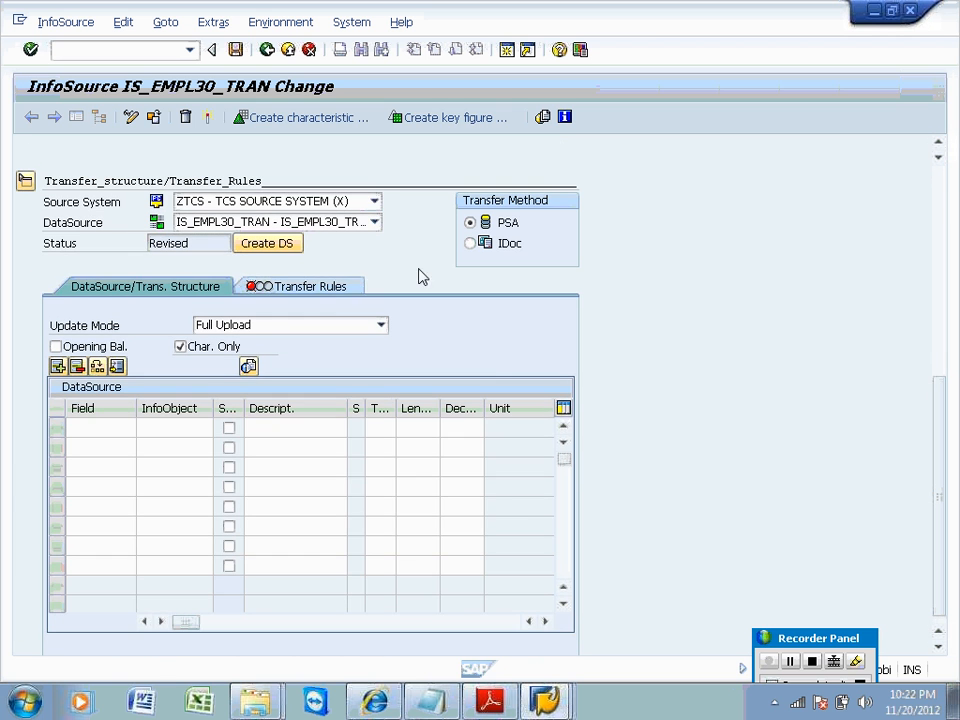
click(336, 286)
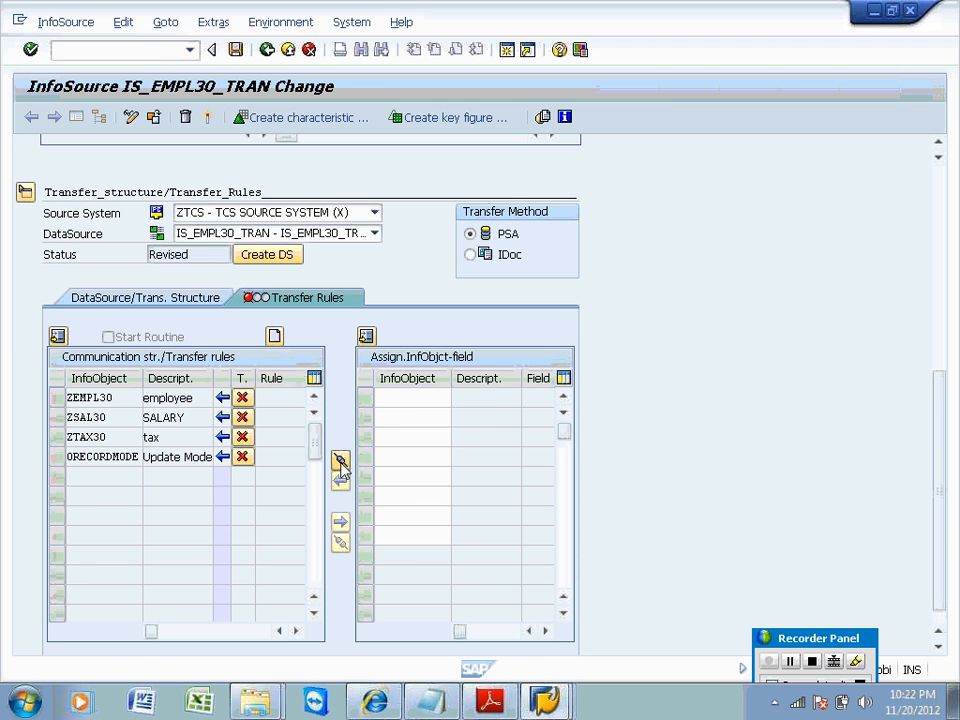
click(340, 459)
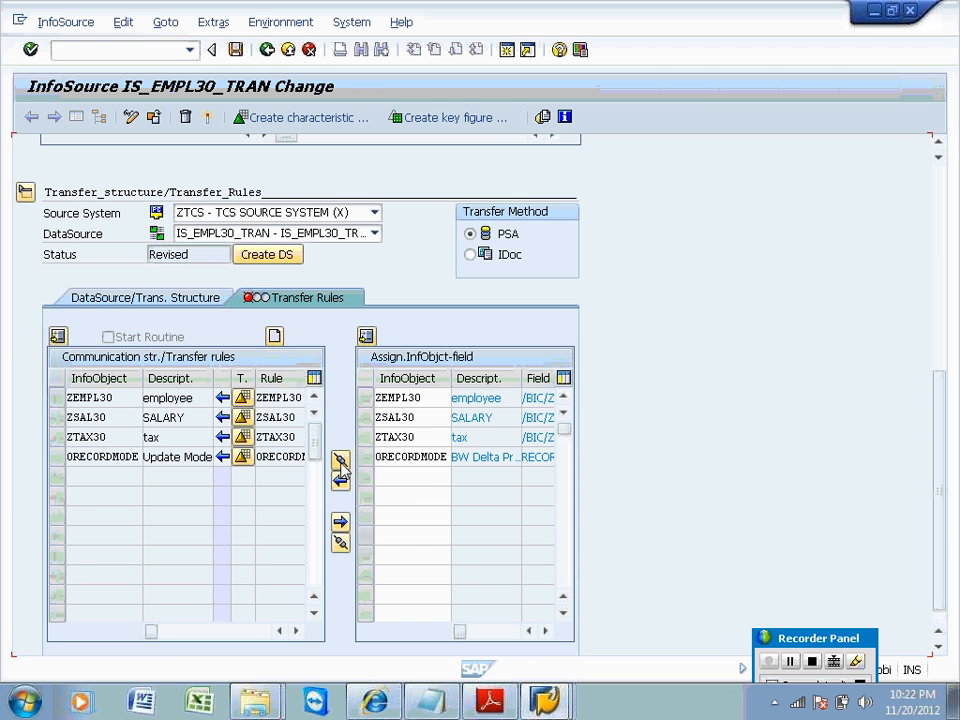
click(209, 117)
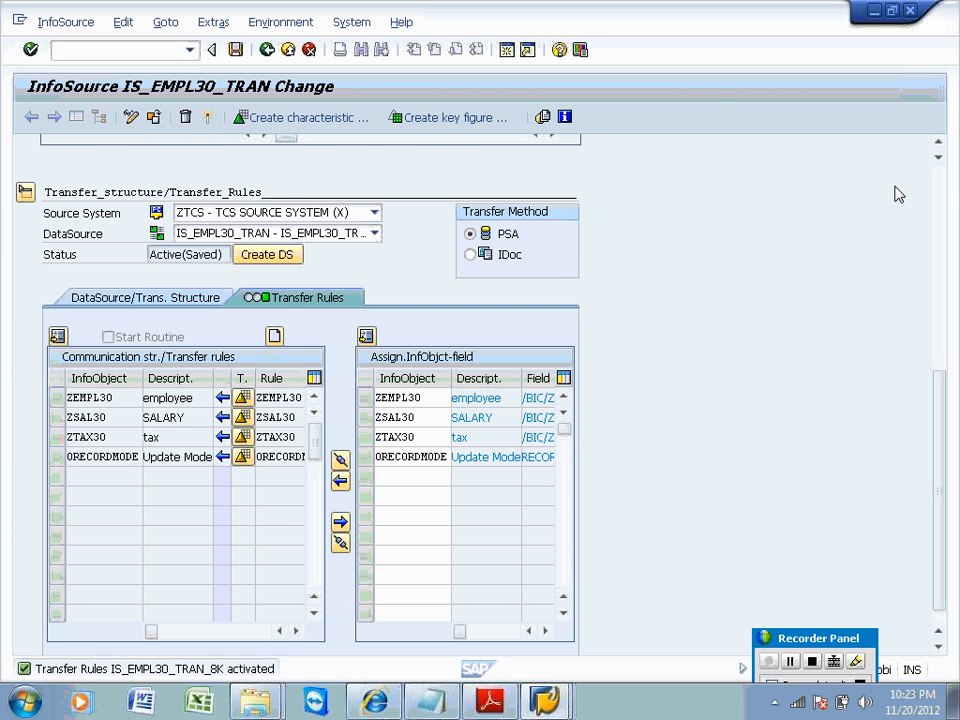
click(940, 190)
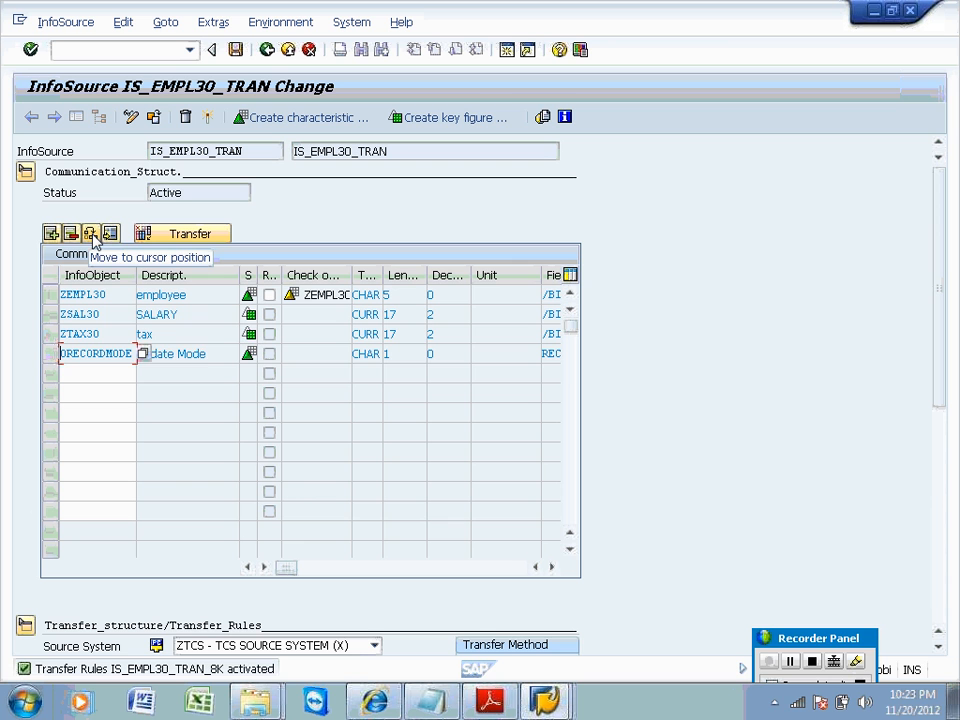
Leave the InfoSource editor and rerun the Administrator Workbench transaction from the history.
click(50, 354)
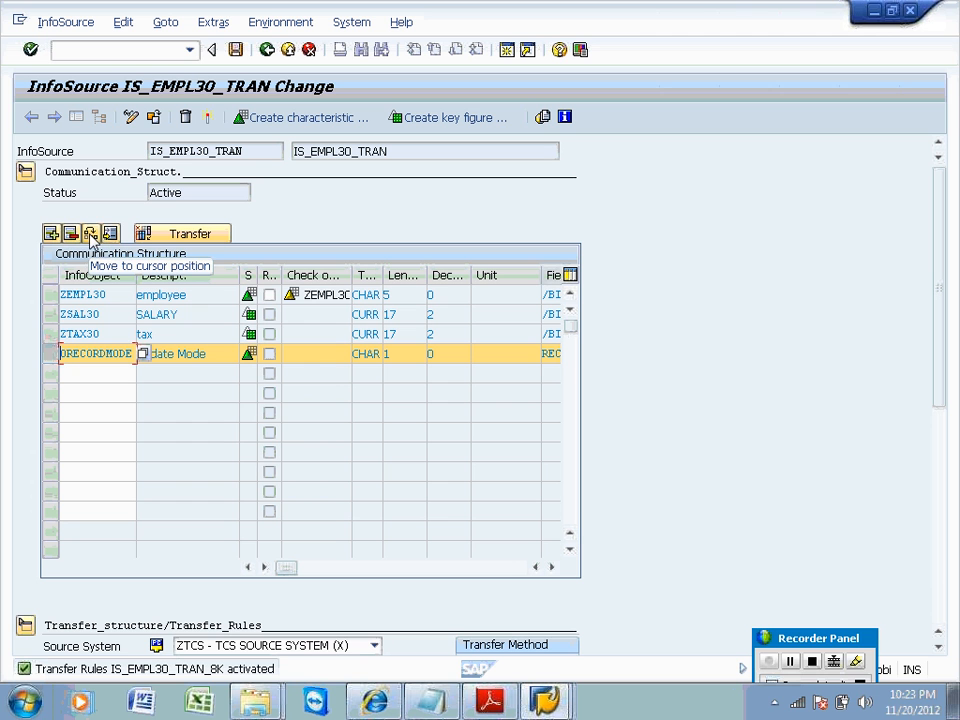
click(270, 50)
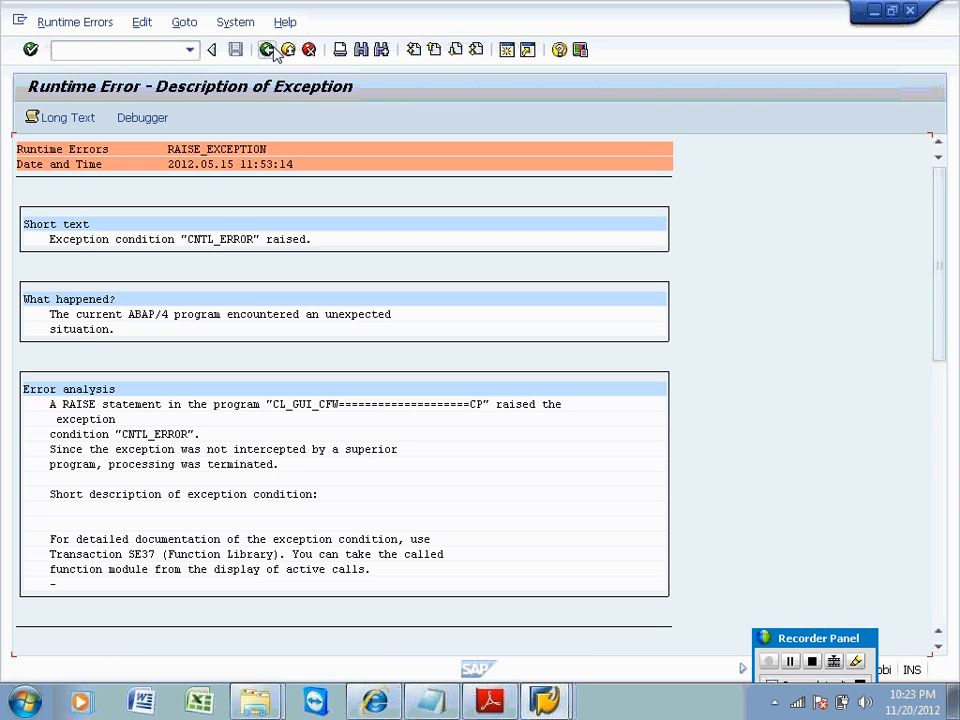
click(193, 52)
key(Down)
key(Down)
key(Return)
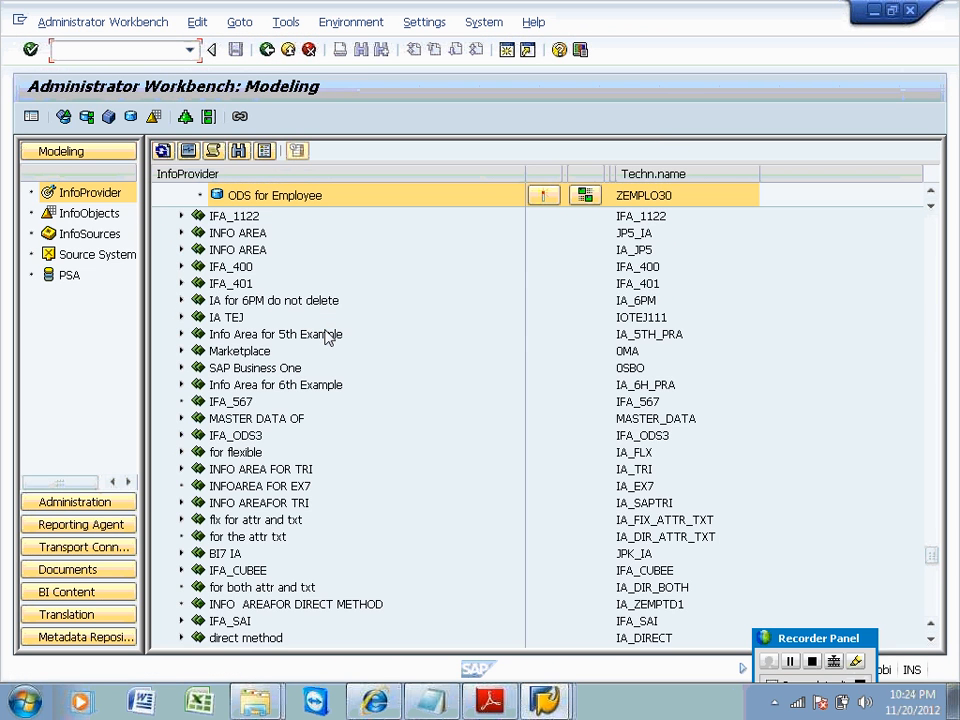
Create and activate update rules for ODS for Employee from InfoSource IS_EMPL30_TRAN.
right_click(292, 198)
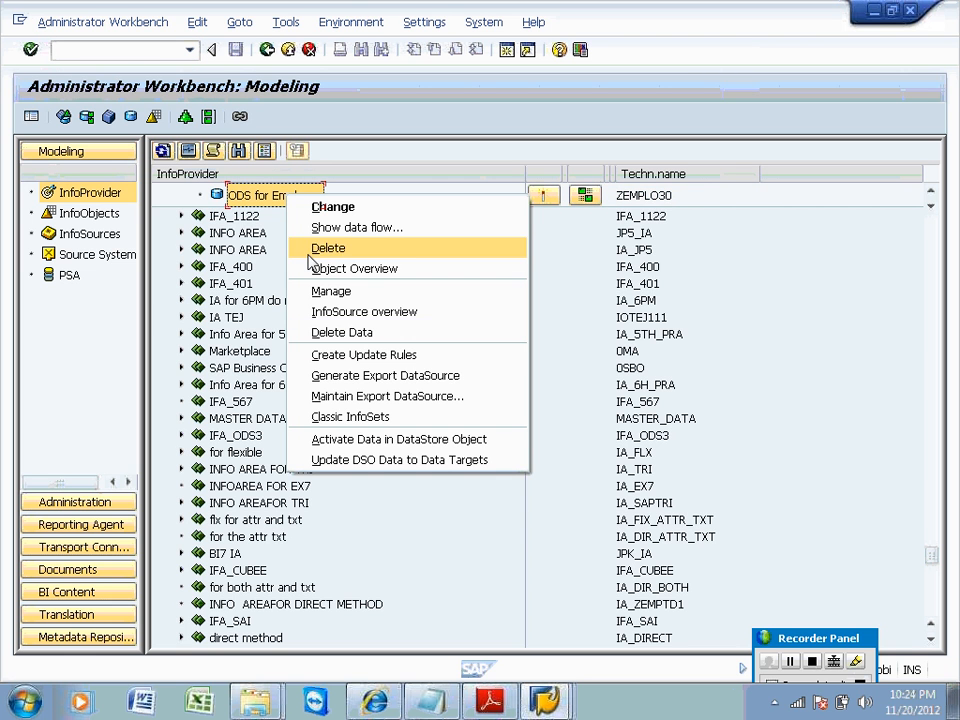
click(330, 357)
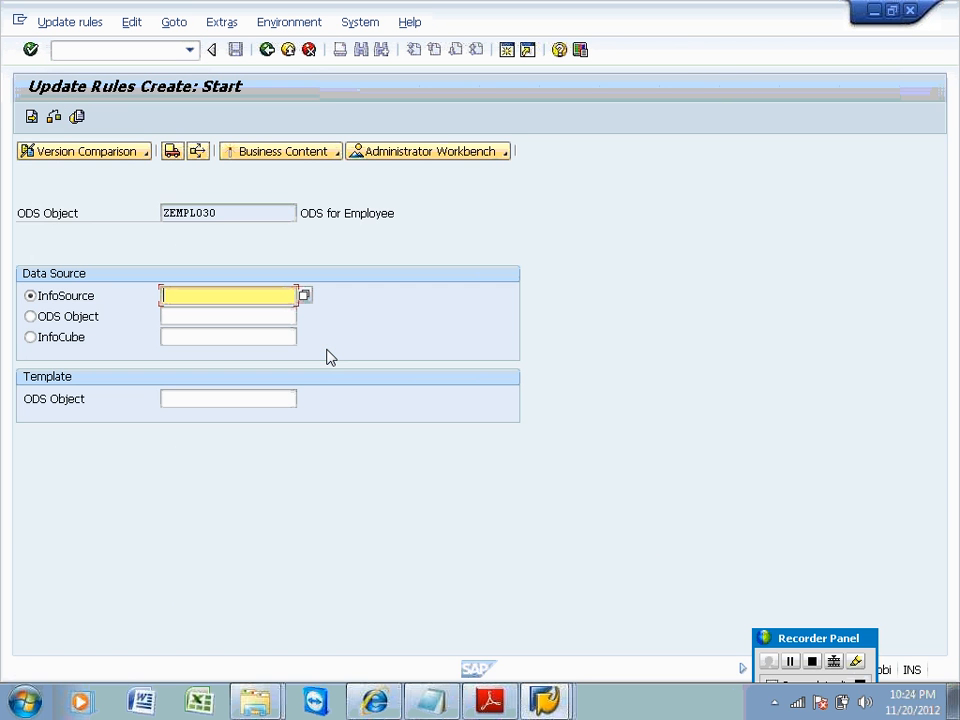
text(IS_EMPL30_TRAN)
key(Return)
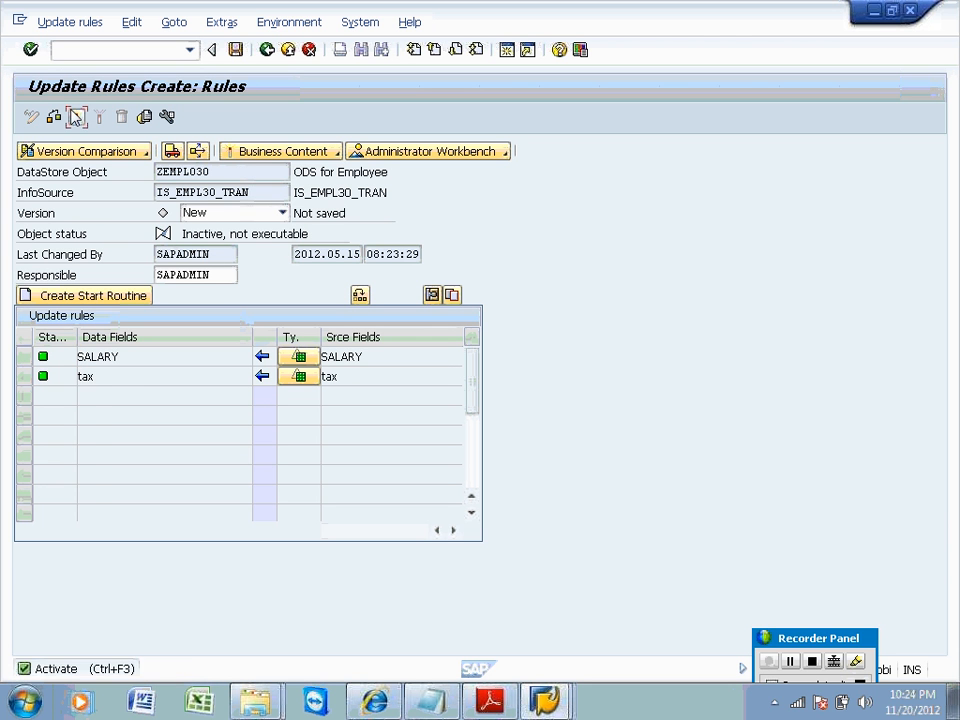
click(76, 116)
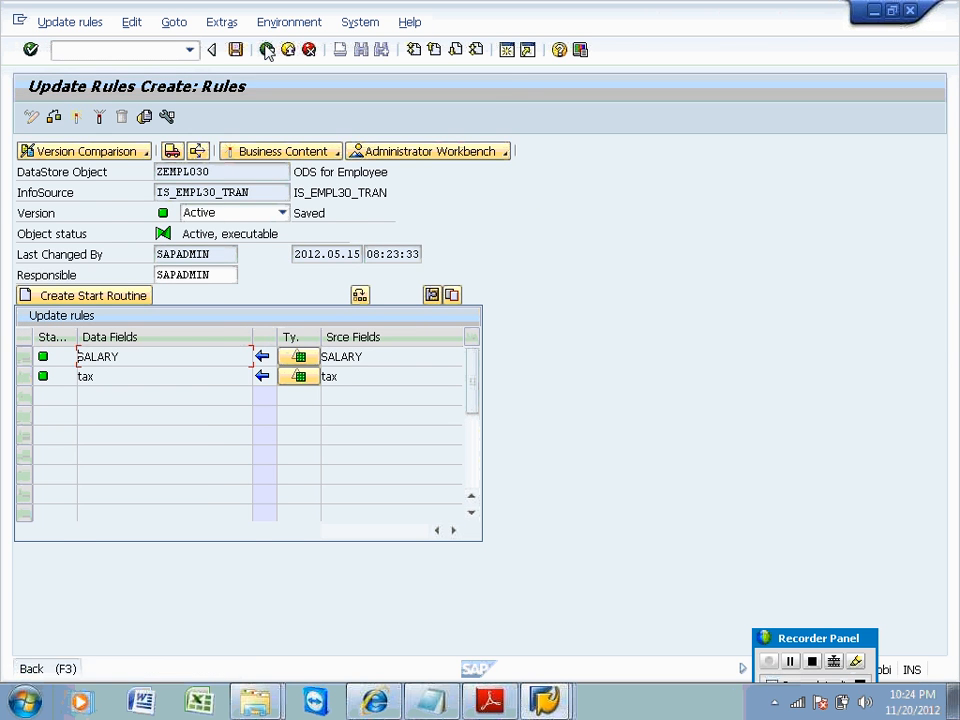
Return to the Workbench and review ODS for Employee's data flow from TCS SOURCE SYSTEM.
click(211, 49)
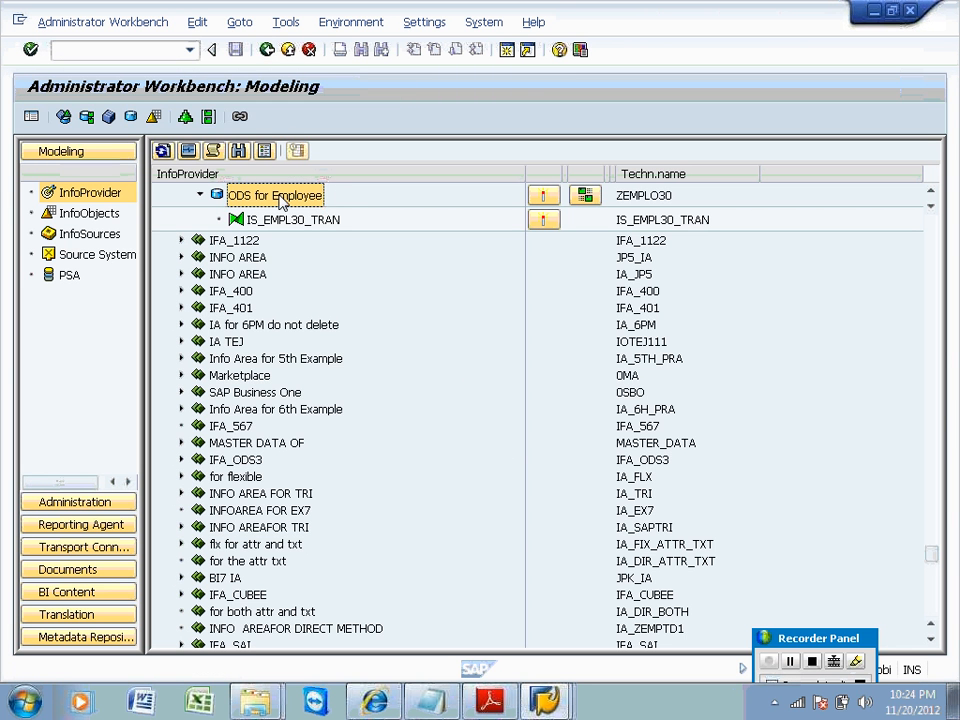
right_click(281, 202)
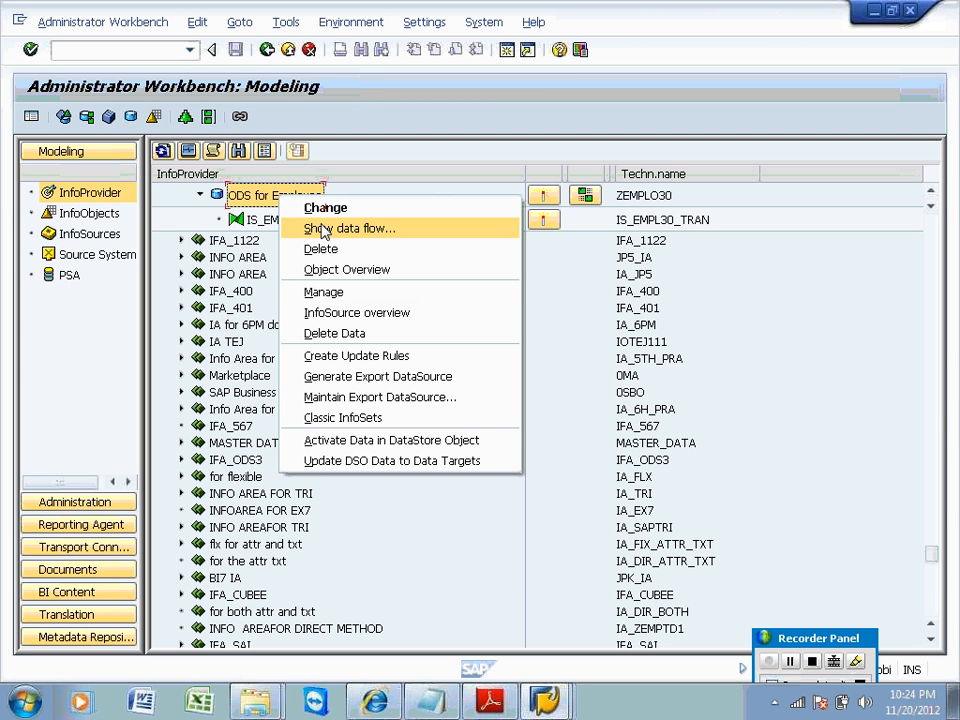
click(294, 229)
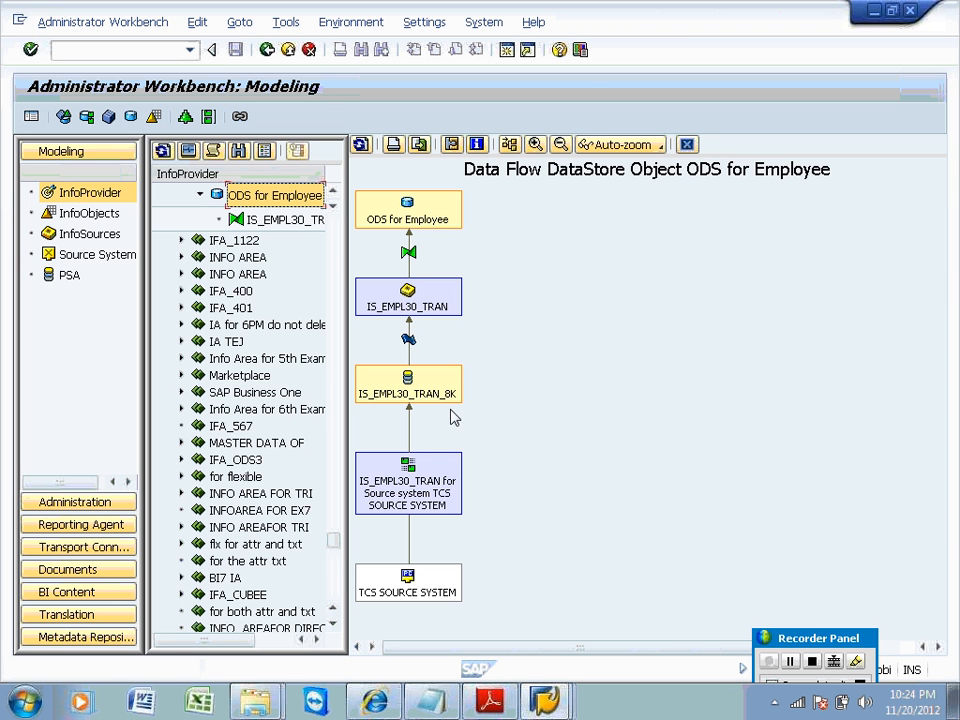
click(687, 144)
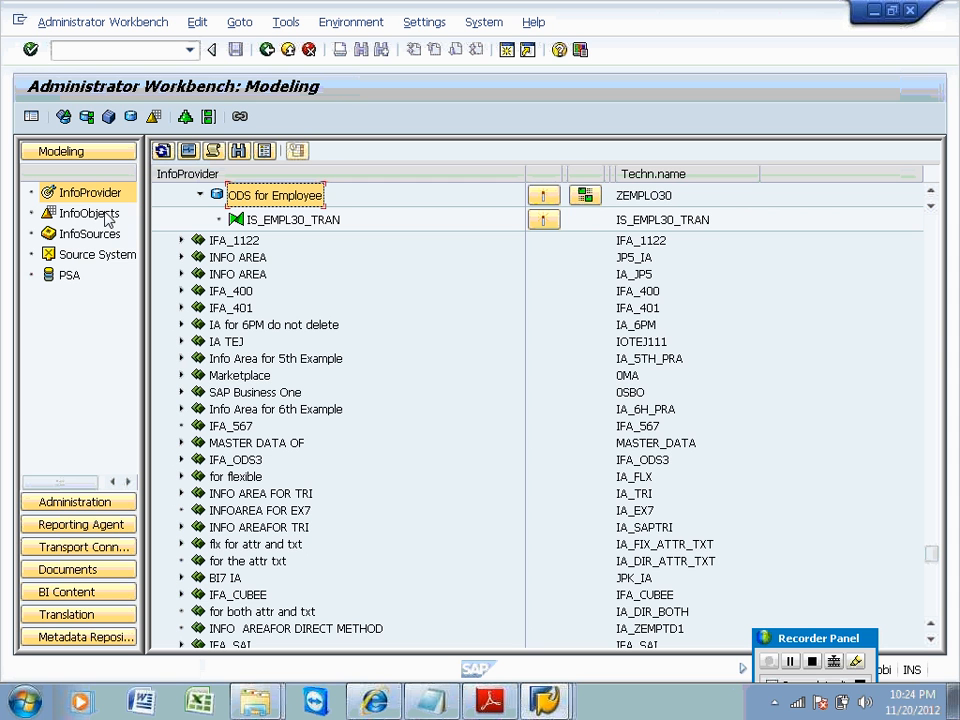
Switch the Administrator Workbench tree to the InfoSources view.
click(92, 234)
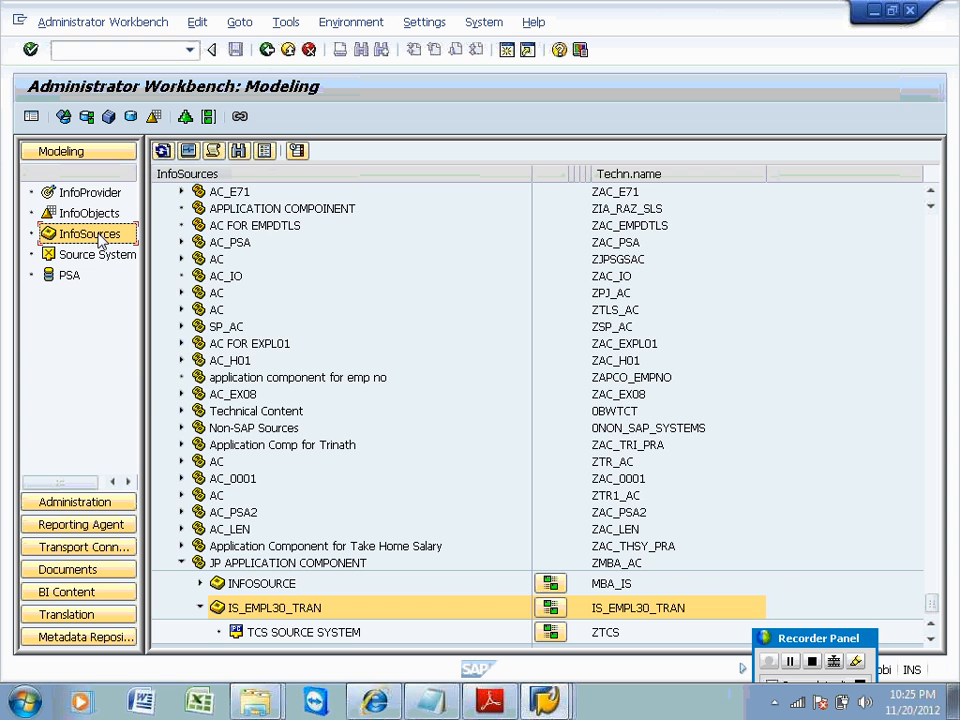
click(242, 155)
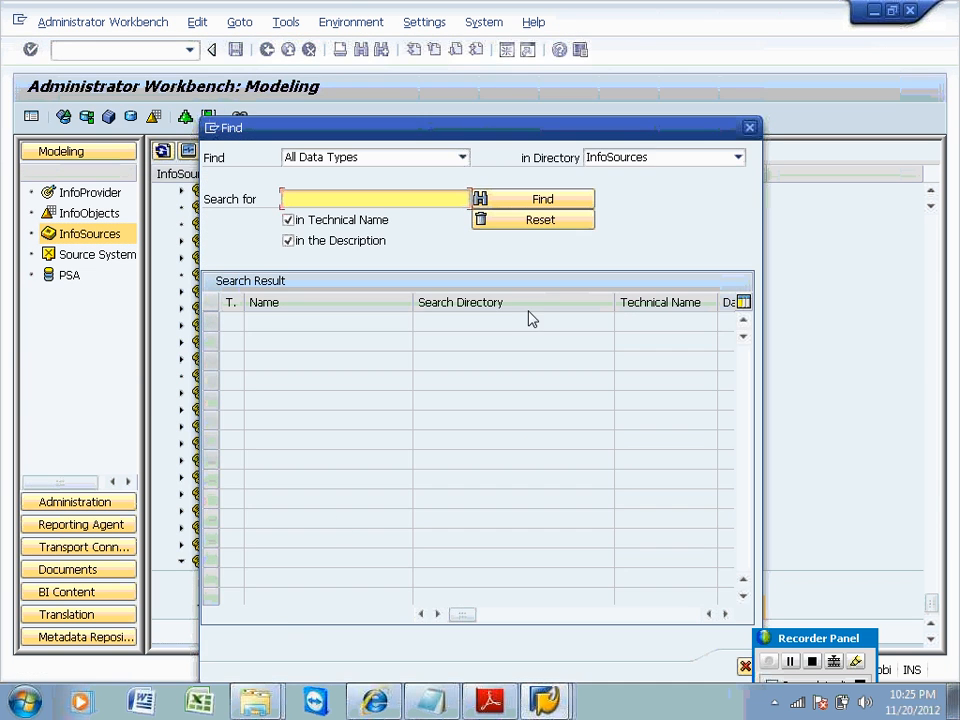
click(749, 128)
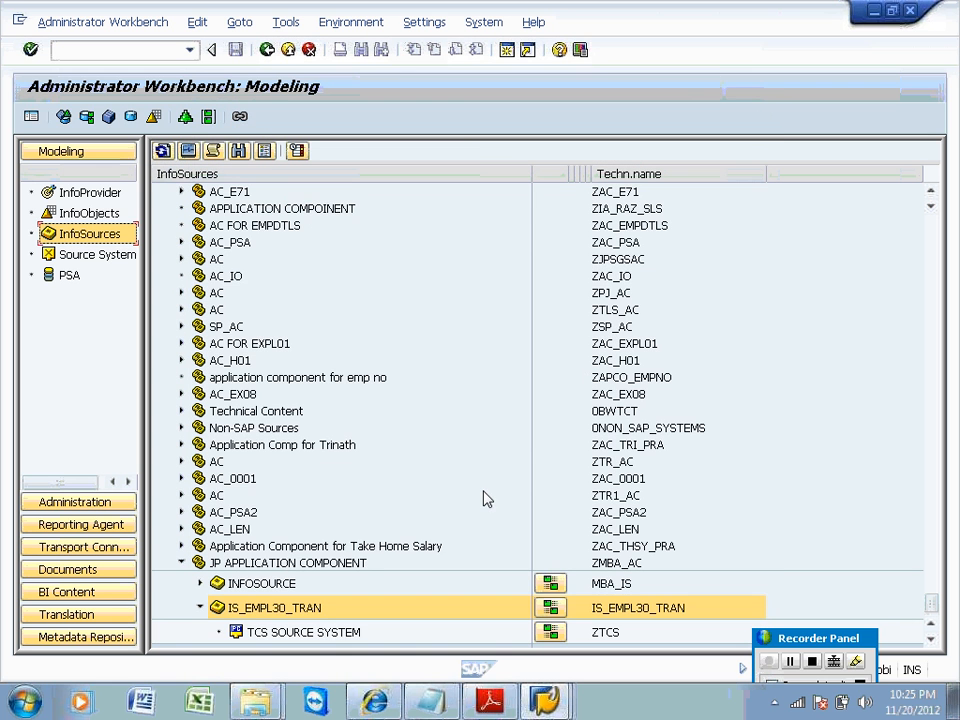
Create InfoPackage IS_EMPL30_TRAN for TCS SOURCE SYSTEM, using the DataSource technical name as description.
click(325, 632)
right_click(325, 632)
click(360, 613)
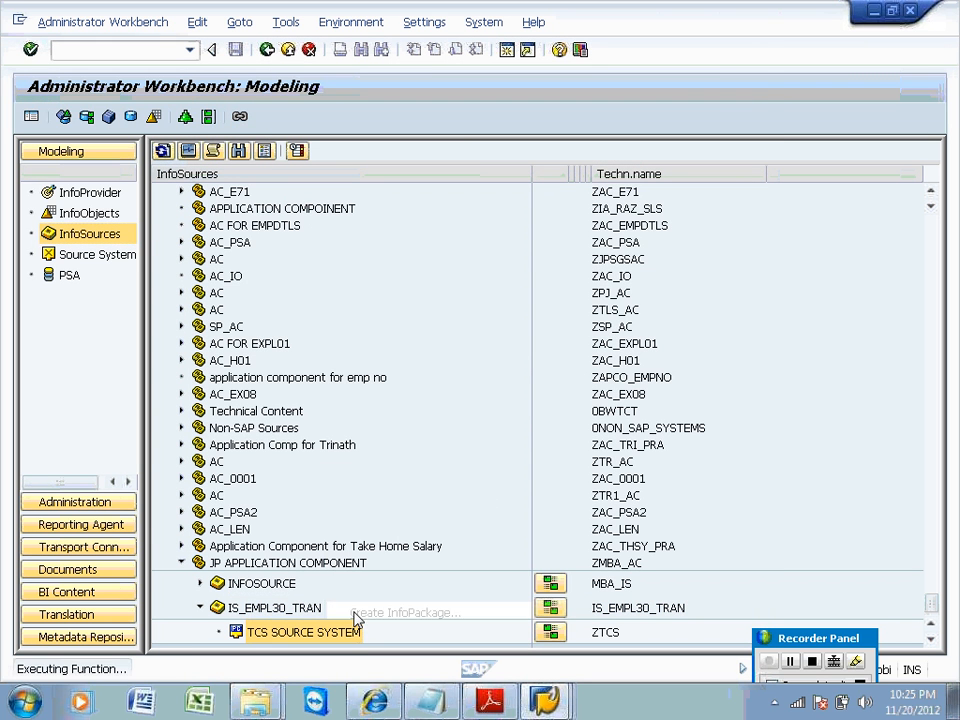
drag(348, 365, 176, 390)
key(ctrl+c)
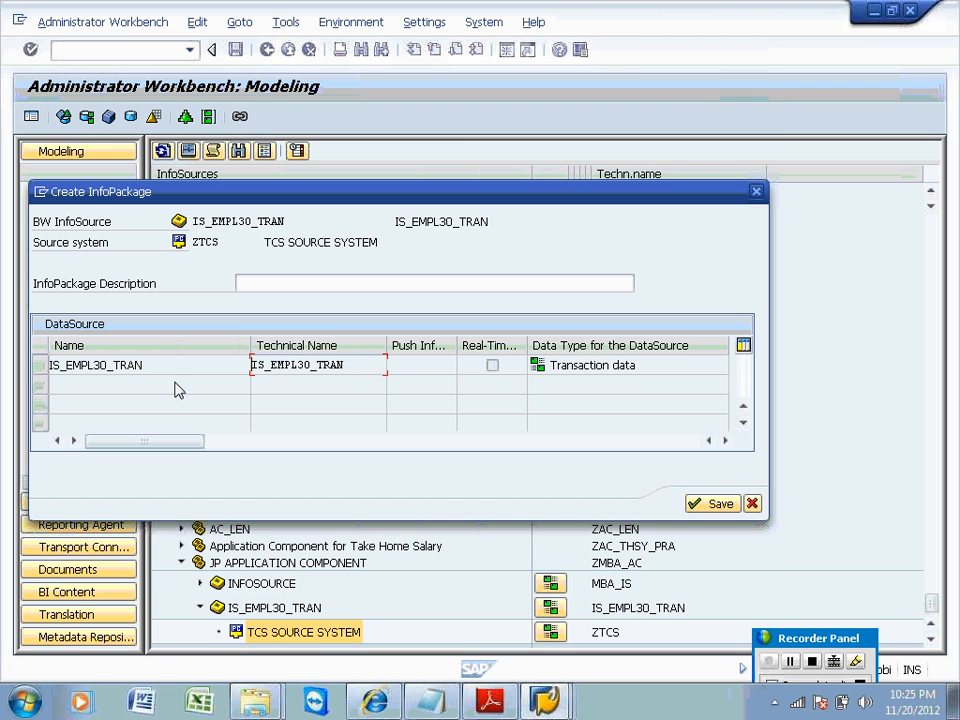
click(246, 287)
key(ctrl+v)
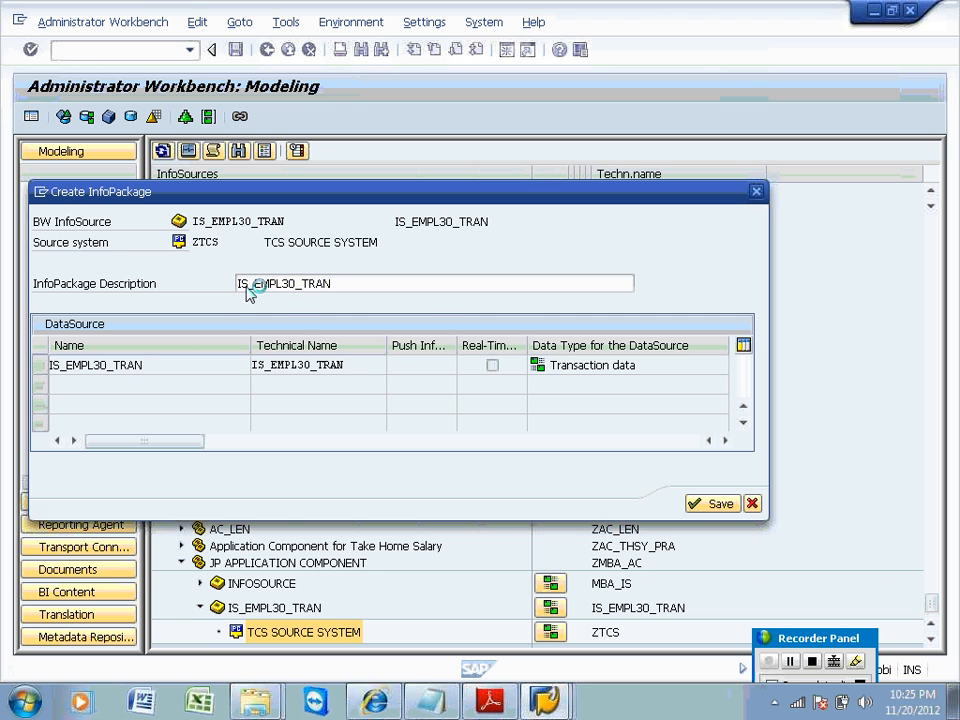
key(Return)
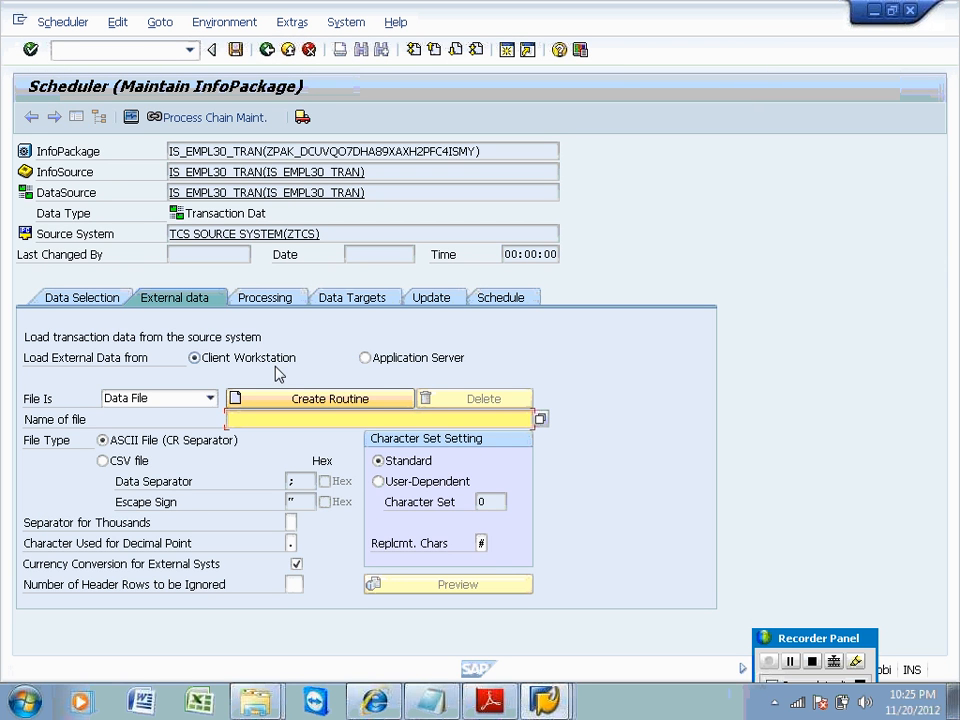
Show the InfoPackage's external data settings and browse for the workstation load file.
click(94, 300)
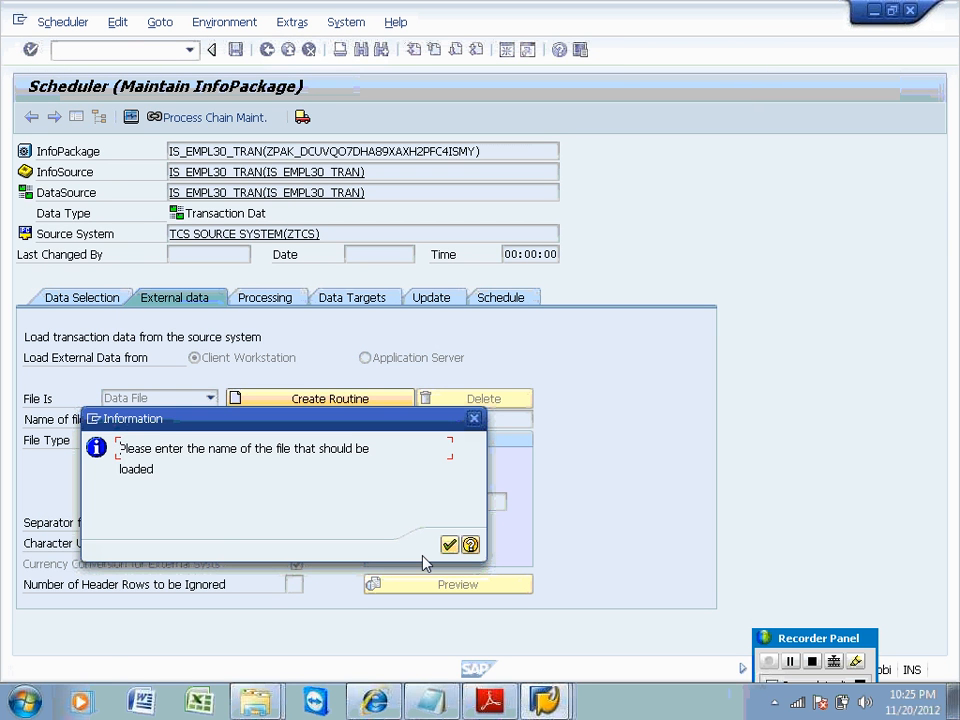
click(449, 544)
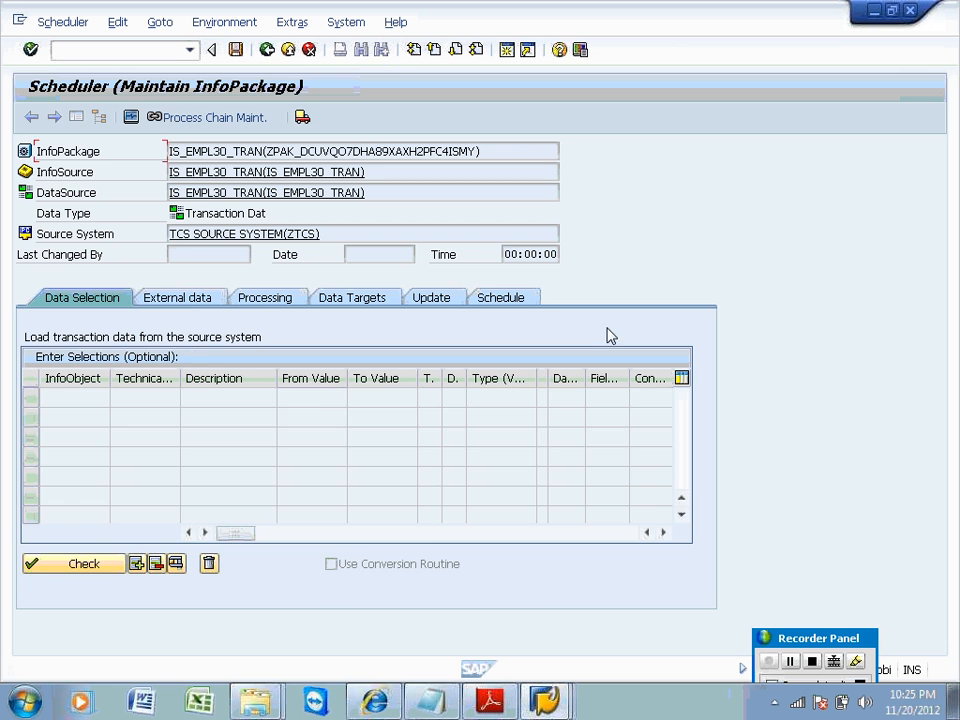
click(191, 303)
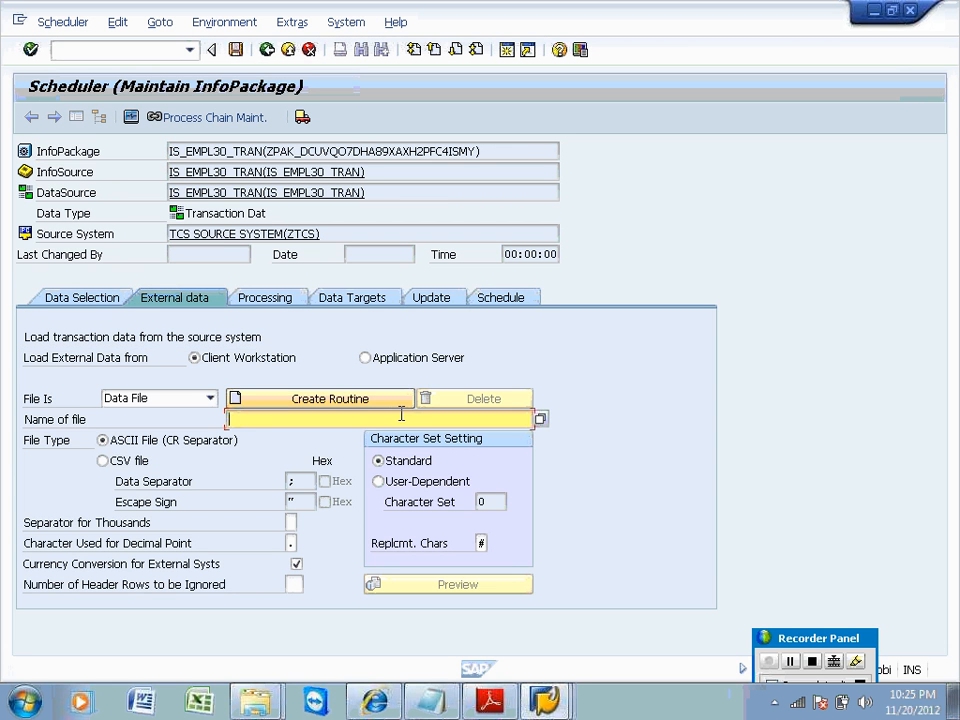
click(540, 420)
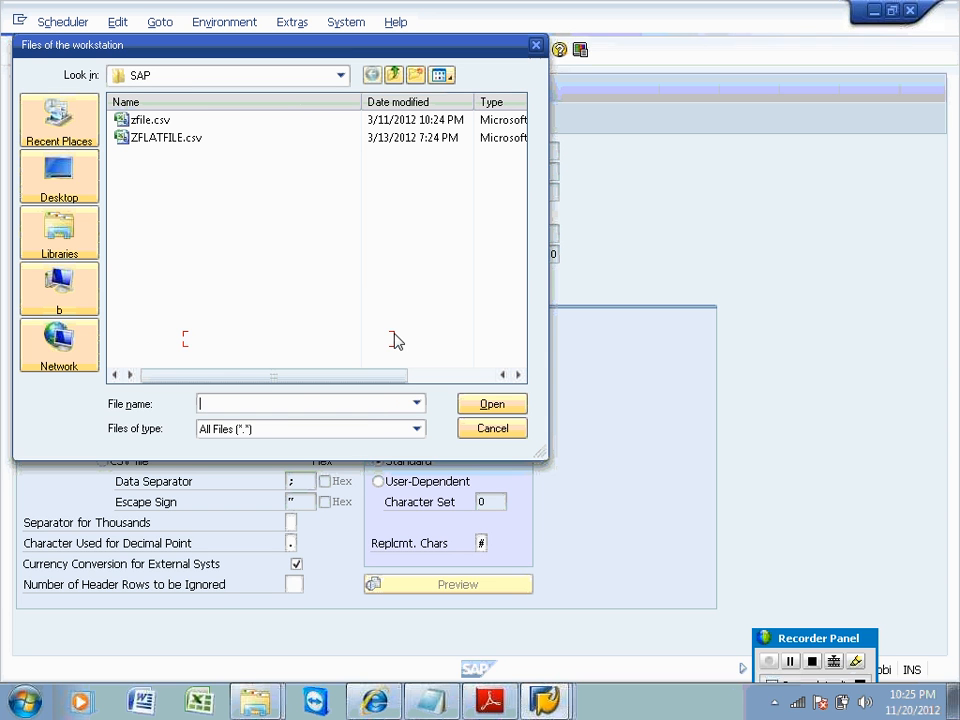
Navigate from the Desktop into the 1030 AM folder and open its flat files folder.
click(72, 192)
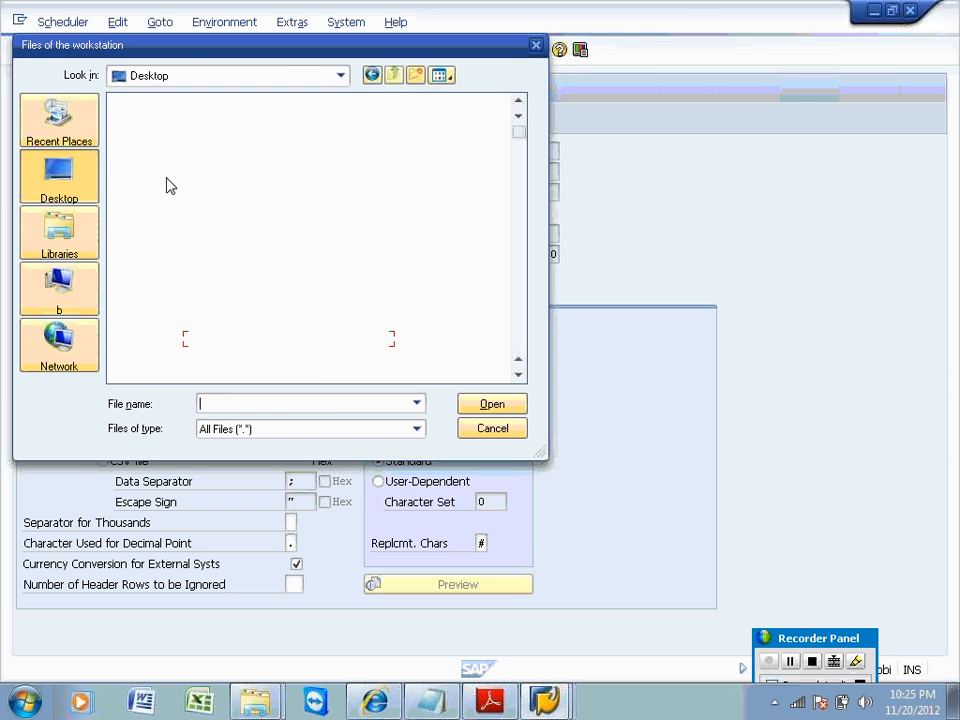
click(181, 218)
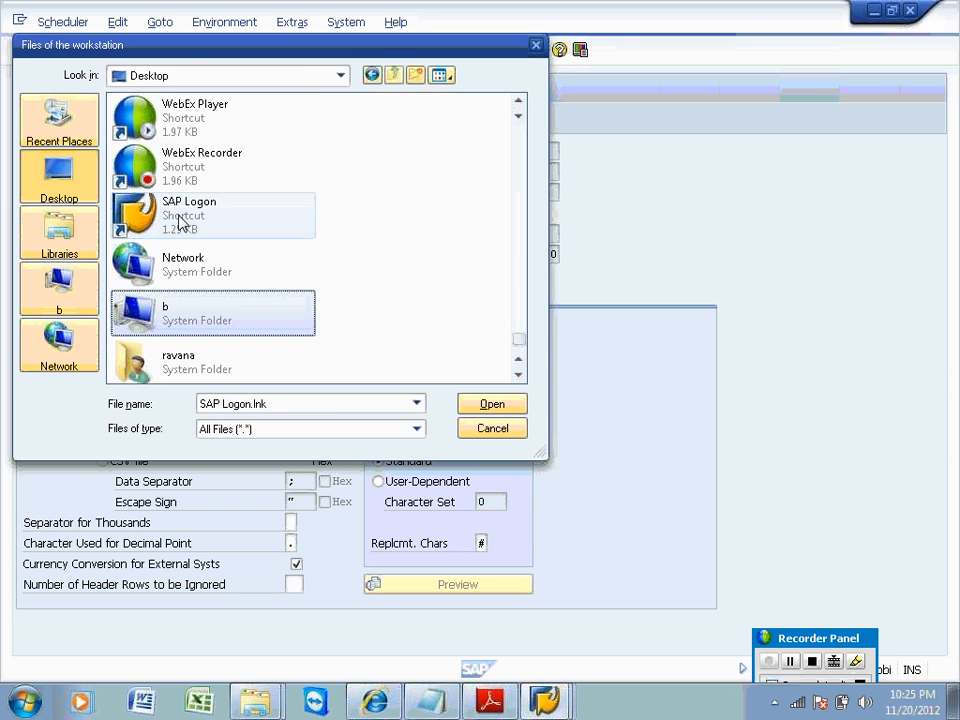
scroll(181, 222, up, 10)
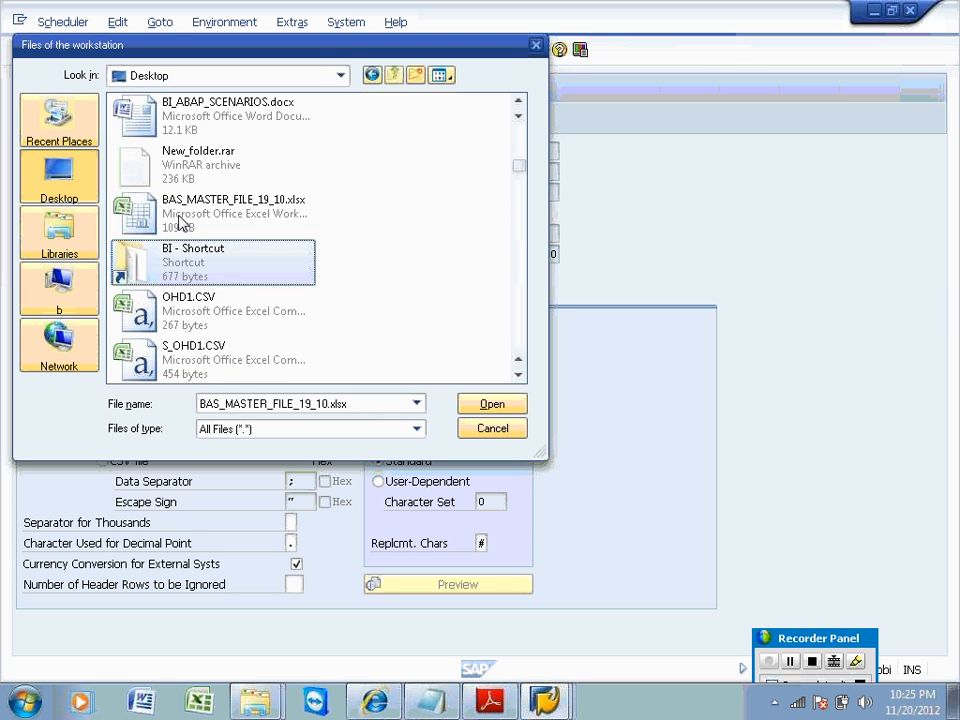
scroll(181, 222, down, 10)
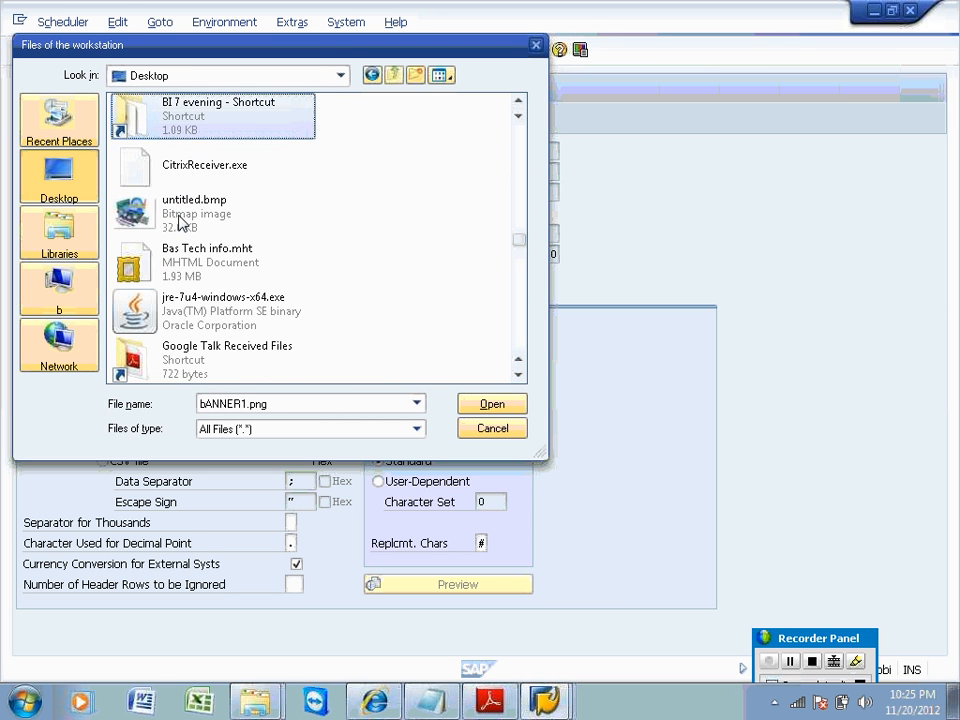
scroll(181, 222, down, 7)
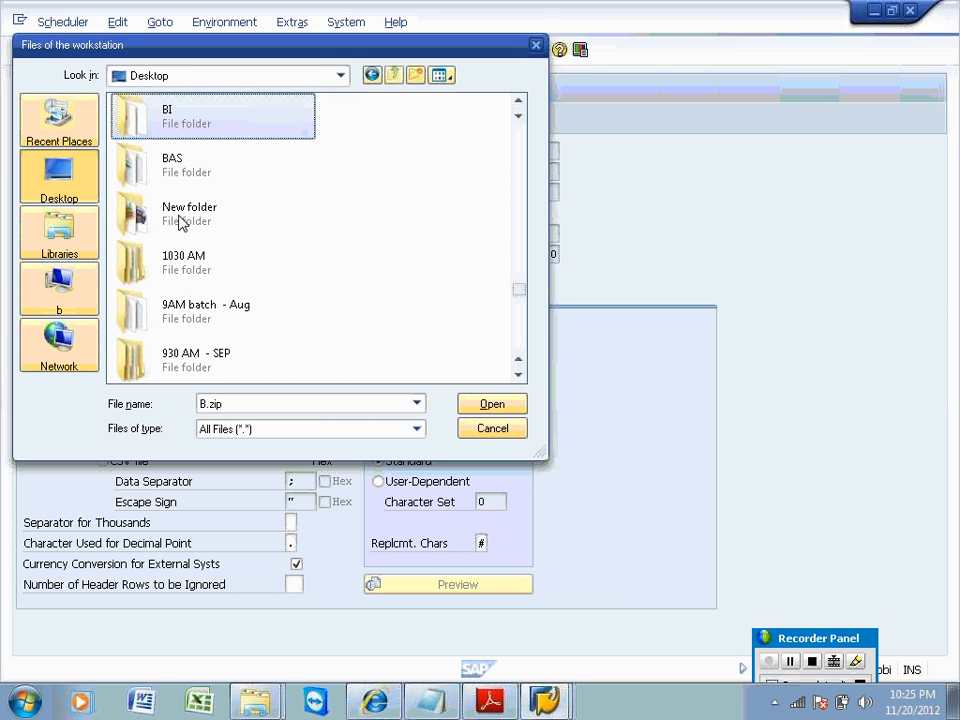
key(b)
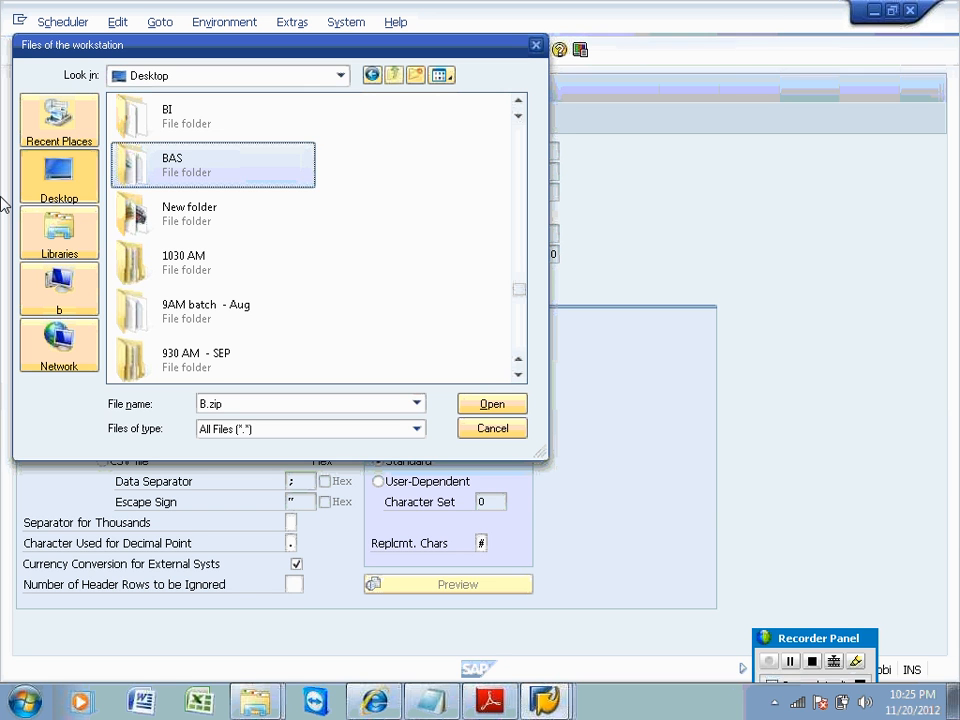
key(1)
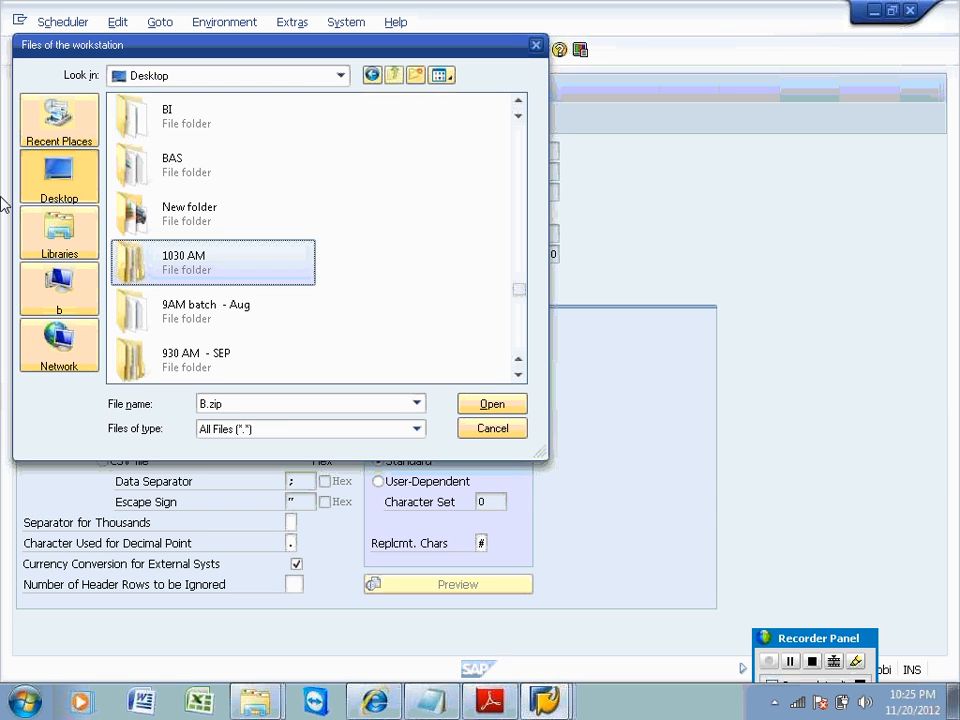
double_click(125, 268)
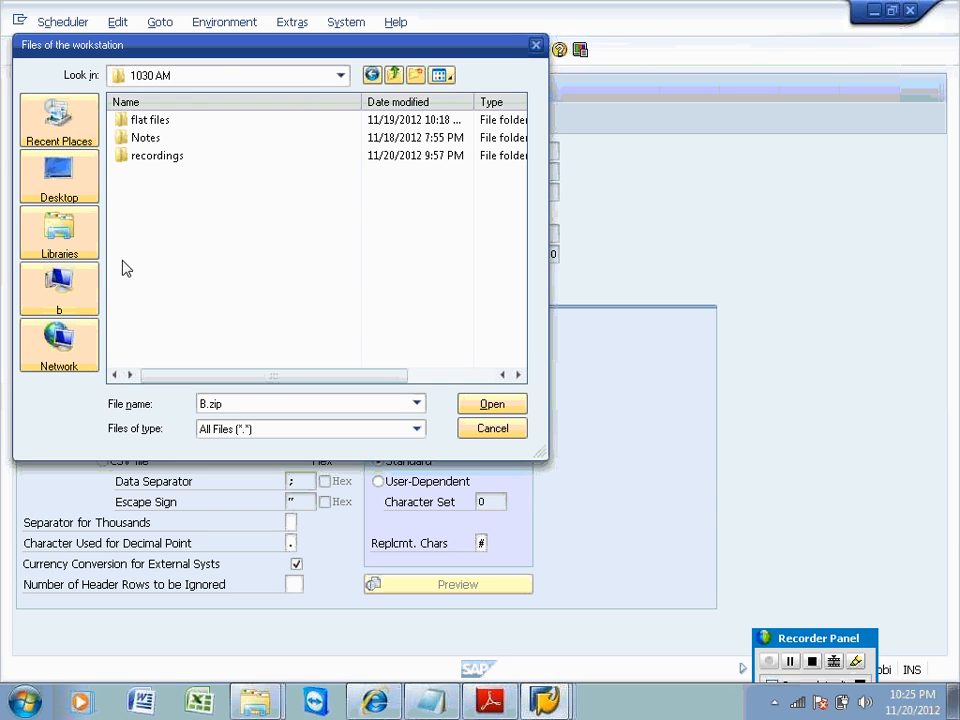
click(135, 124)
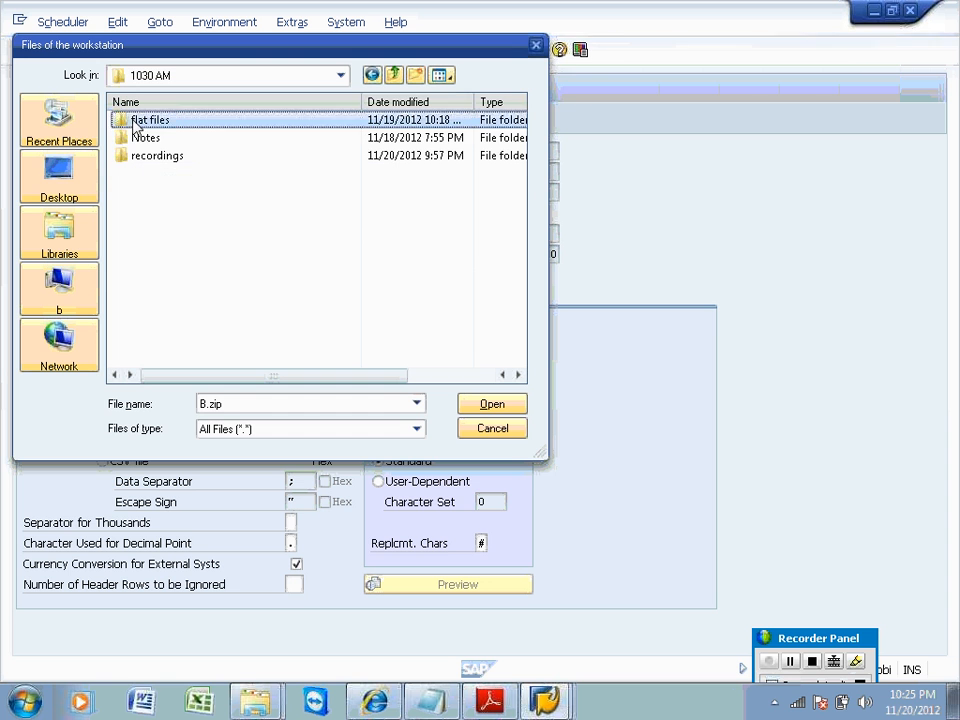
double_click(135, 124)
Load EMP_TRAN.csv as a CSV file with ',' separator and 1 header row, starting immediately.
double_click(172, 192)
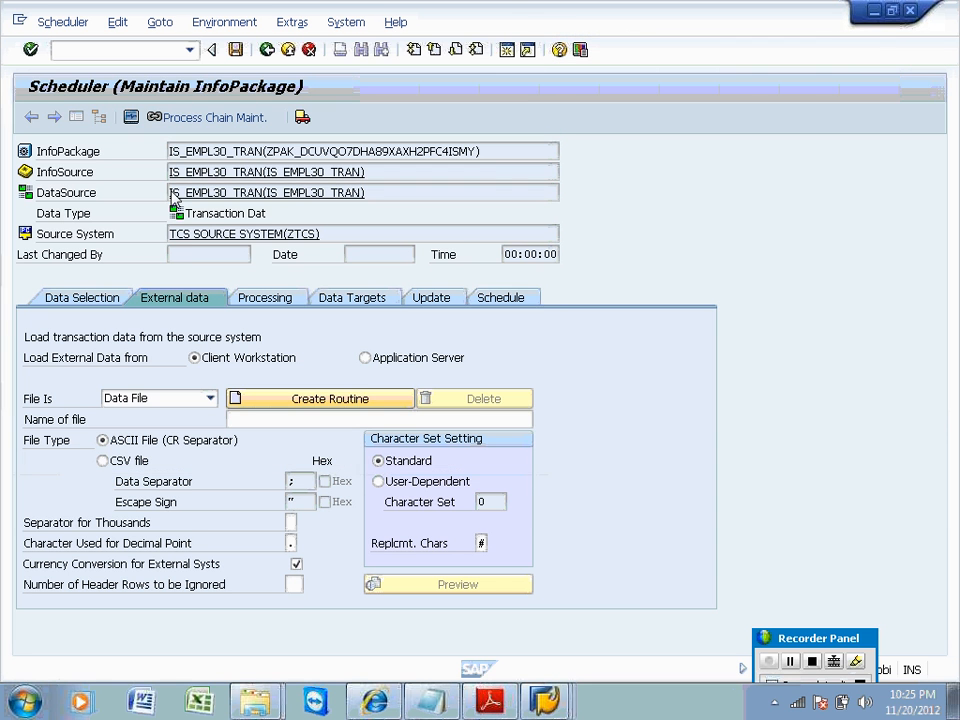
click(103, 460)
click(291, 481)
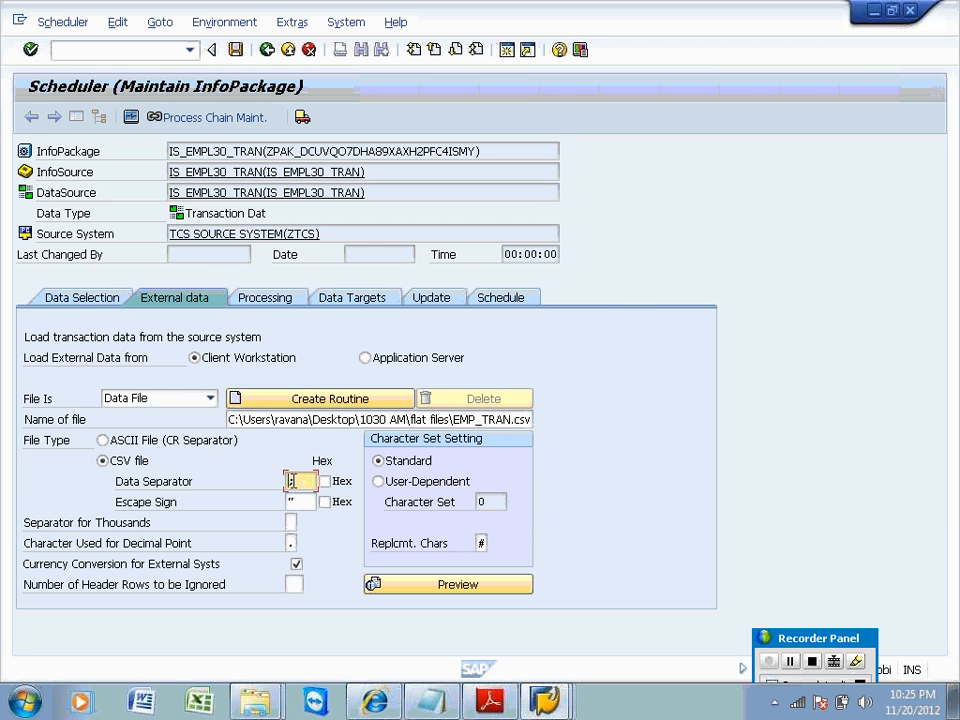
key(BackSpace)
text(,)
click(293, 584)
text(1)
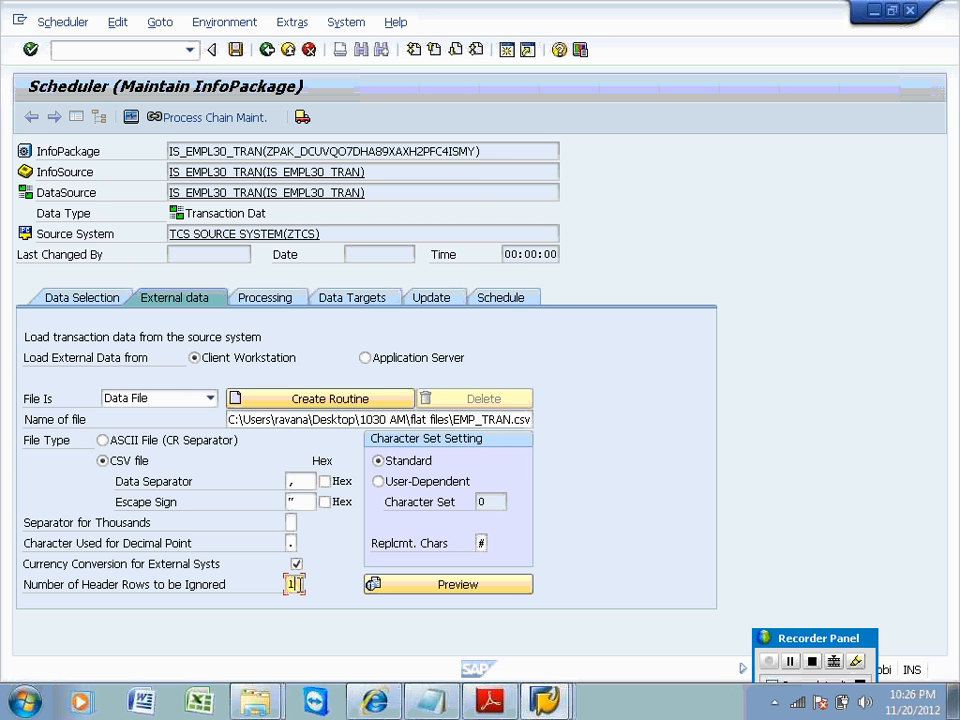
click(500, 298)
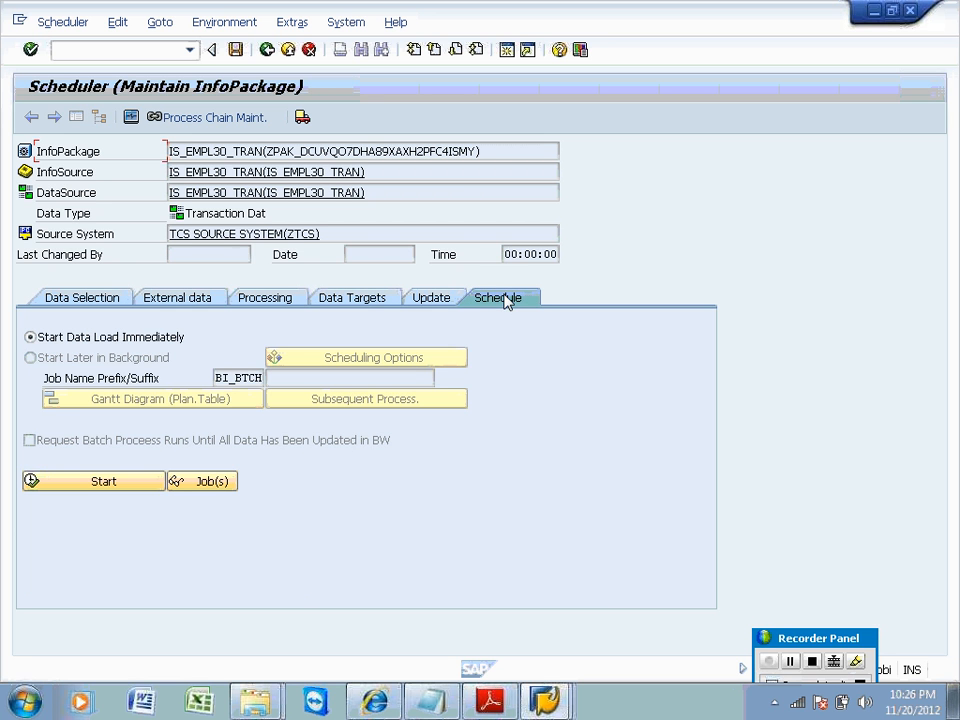
click(96, 486)
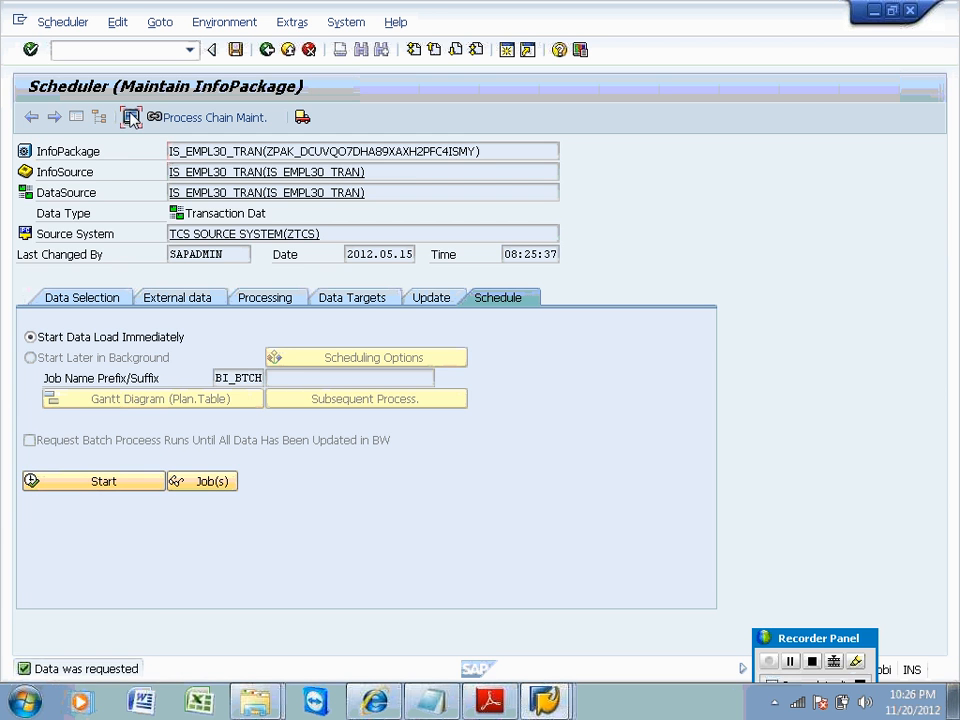
Check the 08:25:27 request's header in the monitor, then open data target ZEMPLO30.
click(131, 117)
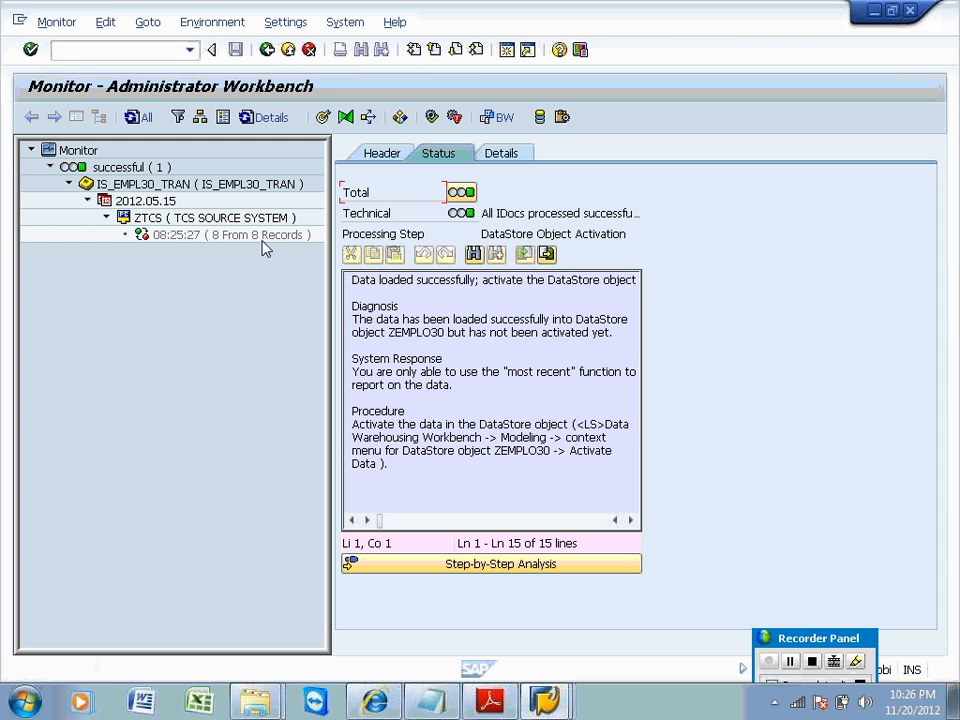
click(262, 240)
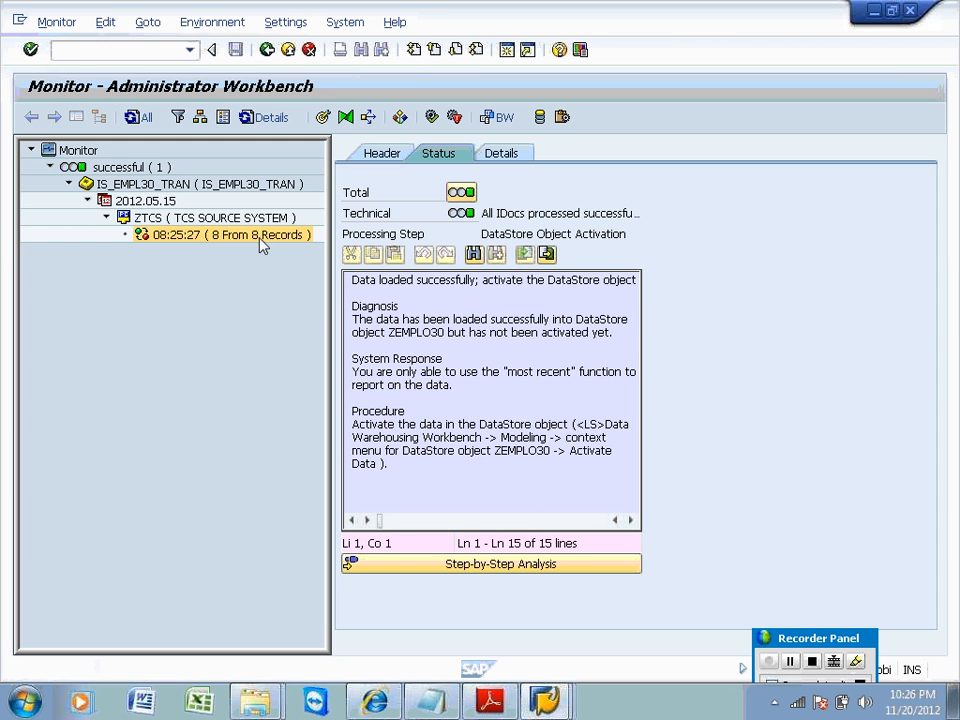
click(377, 153)
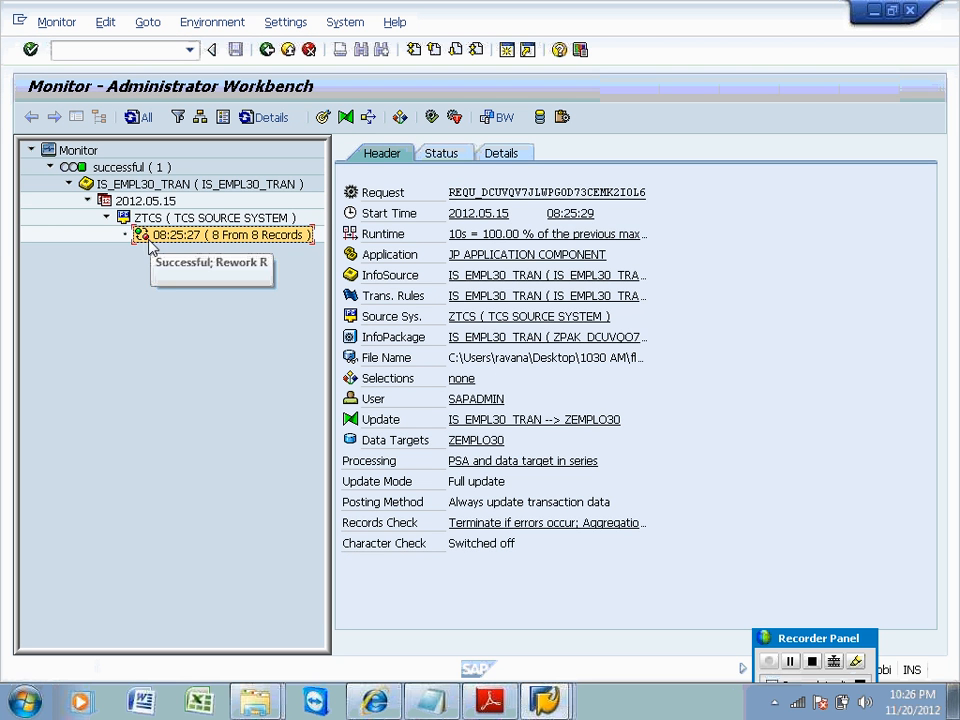
click(476, 440)
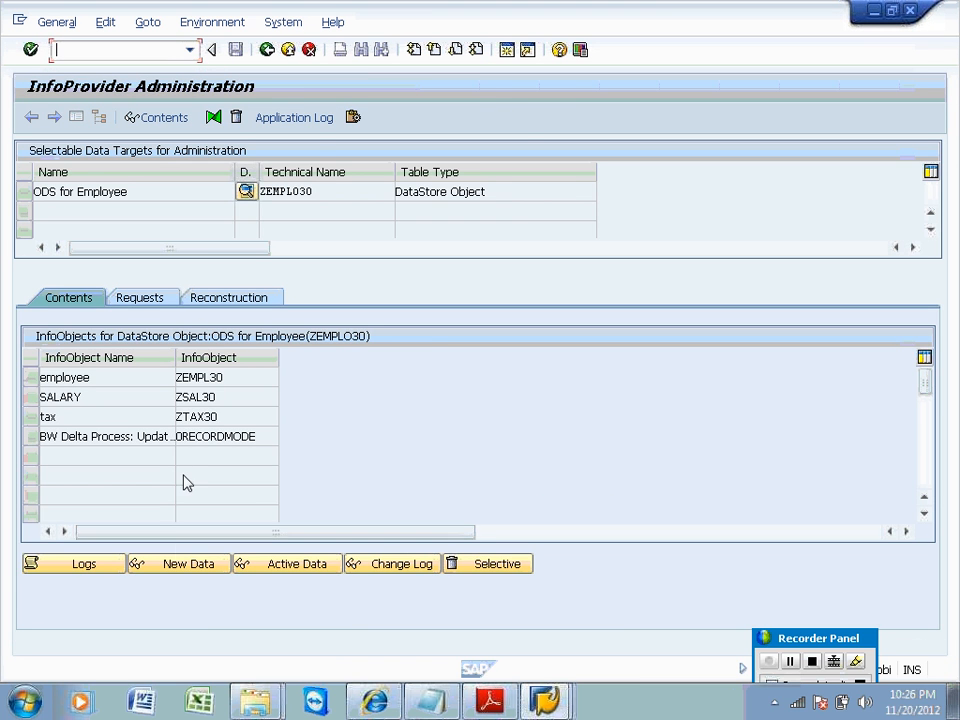
Count and list the entries of ZEMPLO30's new-data table.
click(176, 567)
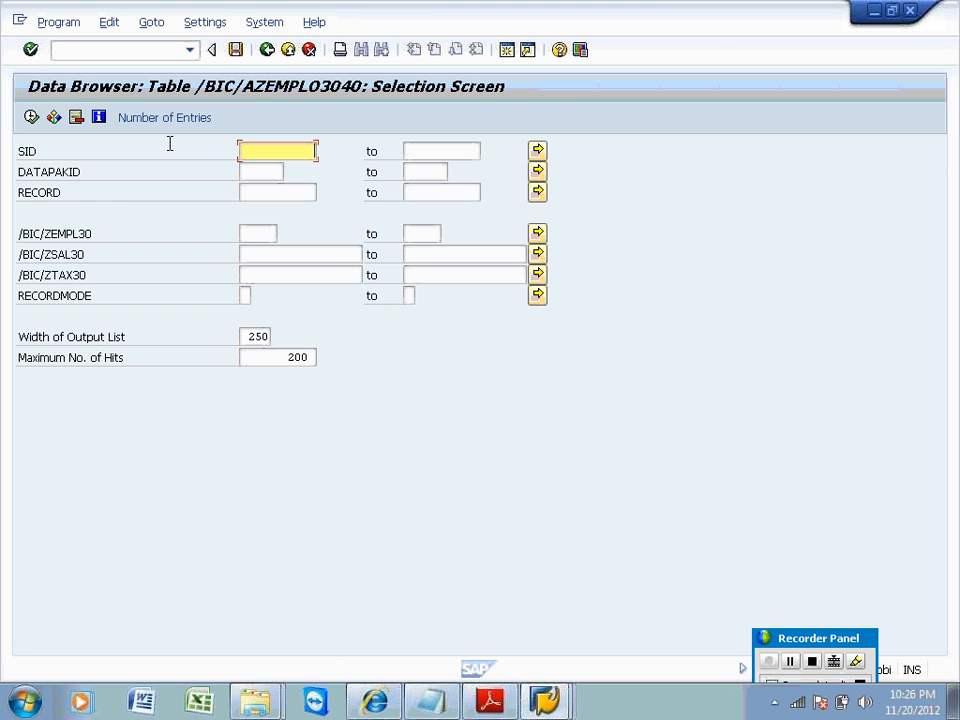
click(166, 119)
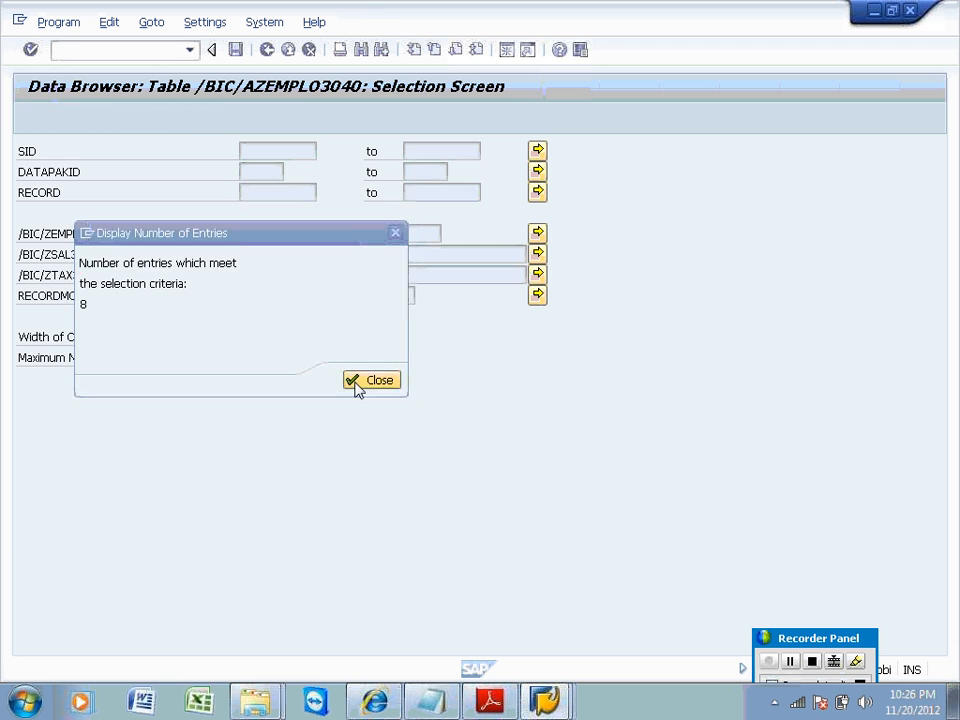
click(356, 384)
click(31, 118)
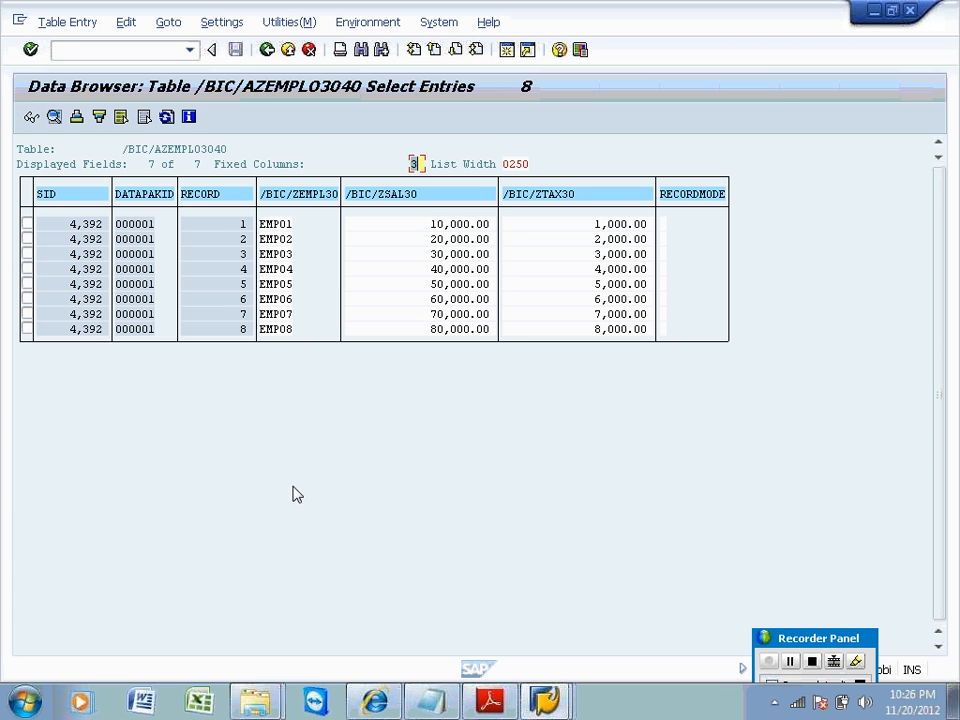
Inspect the SID 4,392, DATAPAKID and record 1 values, then return to the selection screen.
click(88, 198)
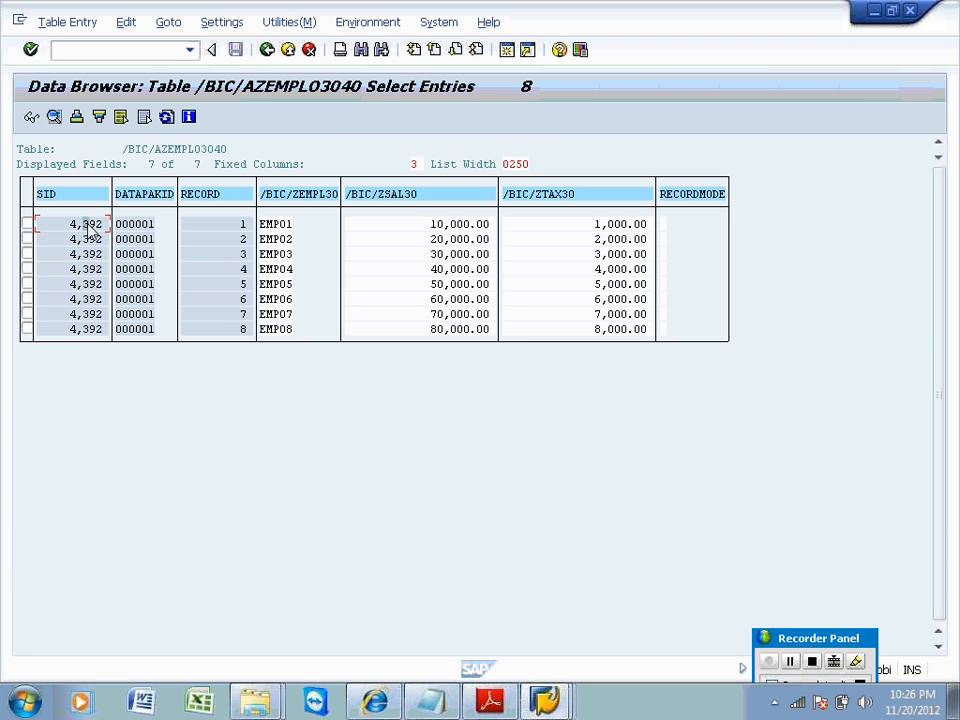
click(90, 226)
click(143, 230)
click(212, 232)
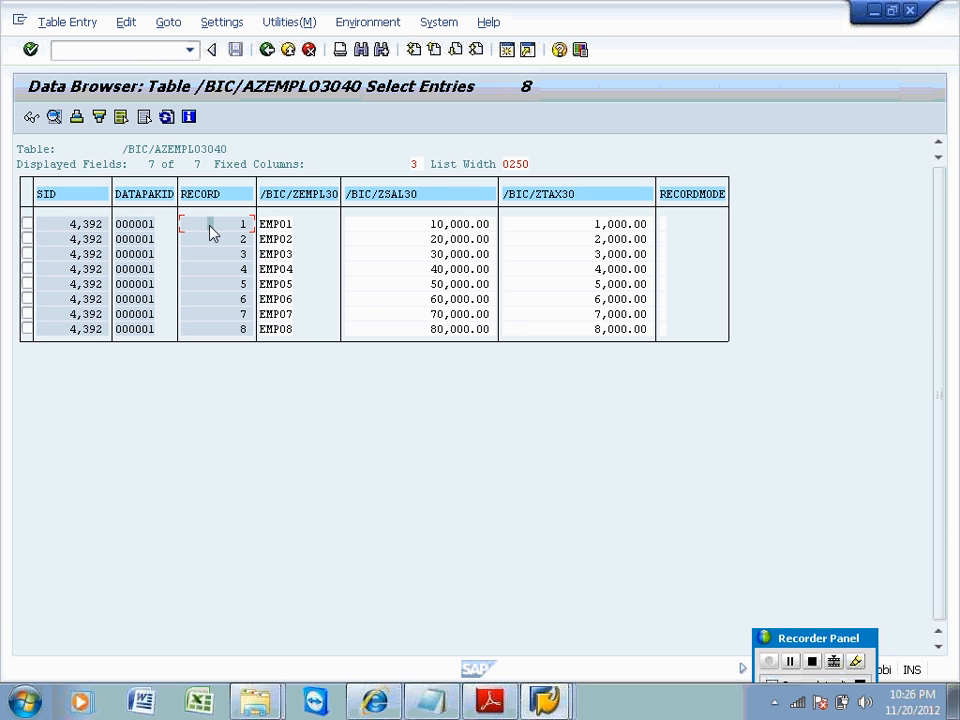
click(91, 229)
click(267, 50)
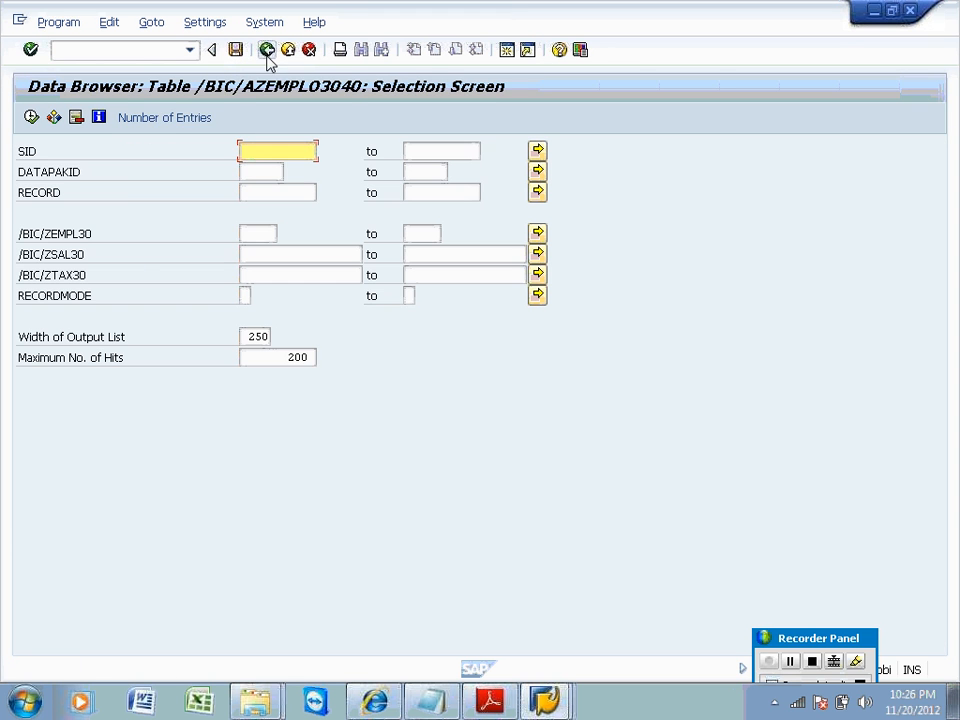
Check load request 4392 in ZEMPLO30's Requests tab, then return to Contents.
click(267, 50)
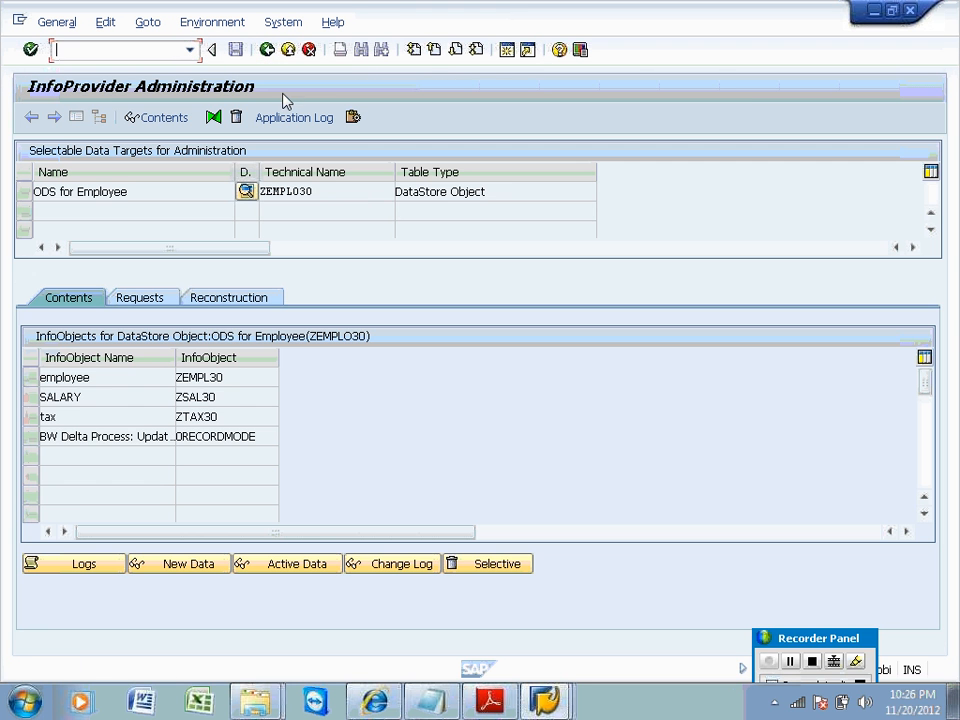
click(160, 297)
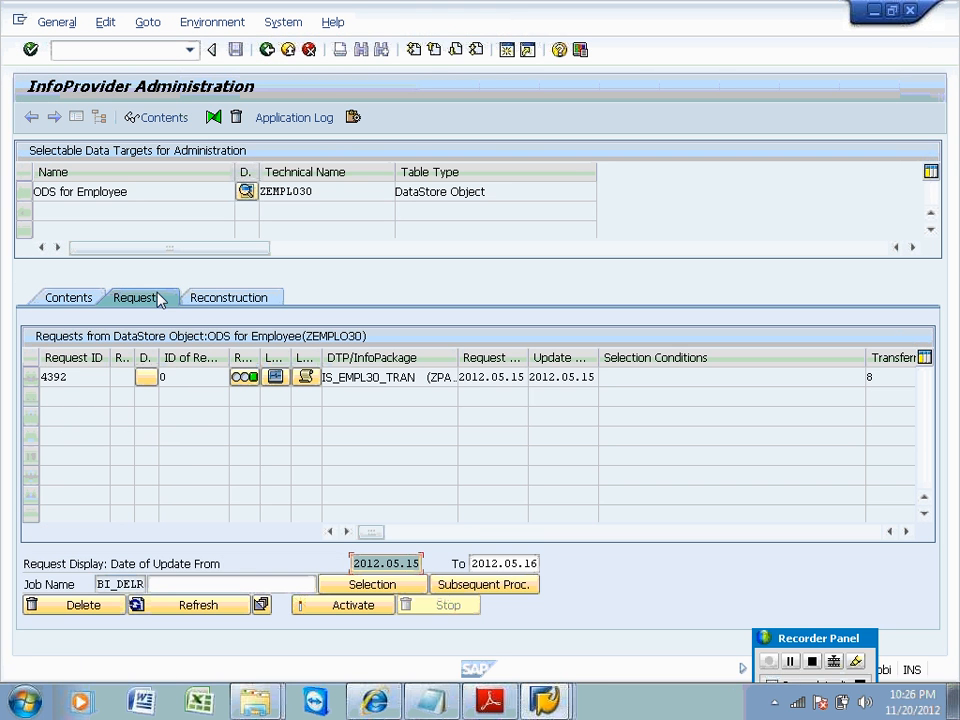
click(76, 380)
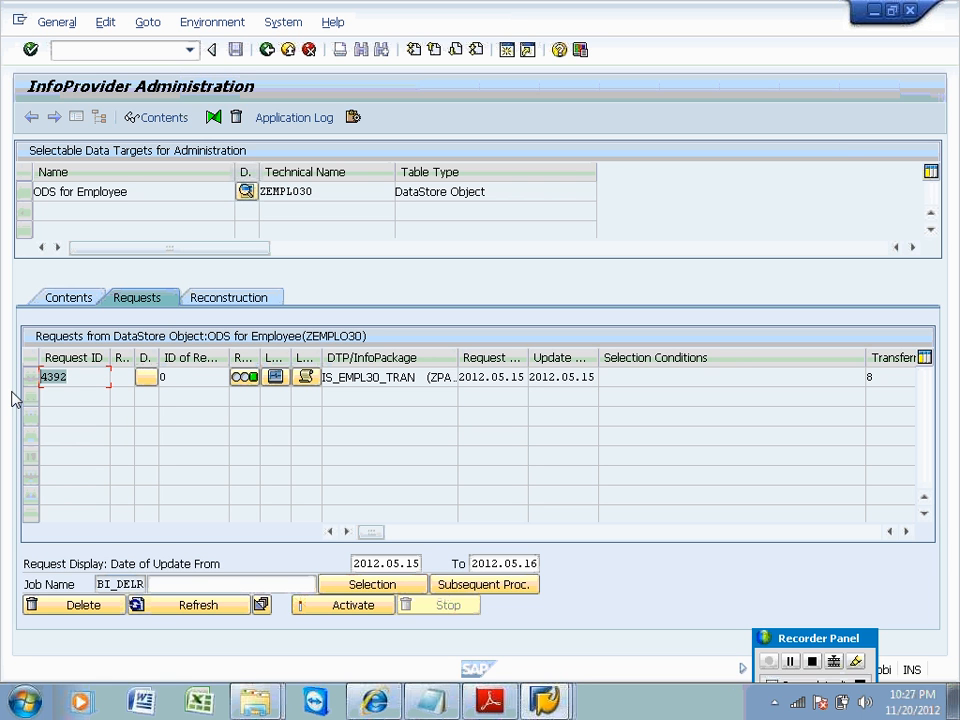
click(60, 299)
List the new-data table again, showing 8 employees with their DATAPAKID and RECORD columns.
click(190, 564)
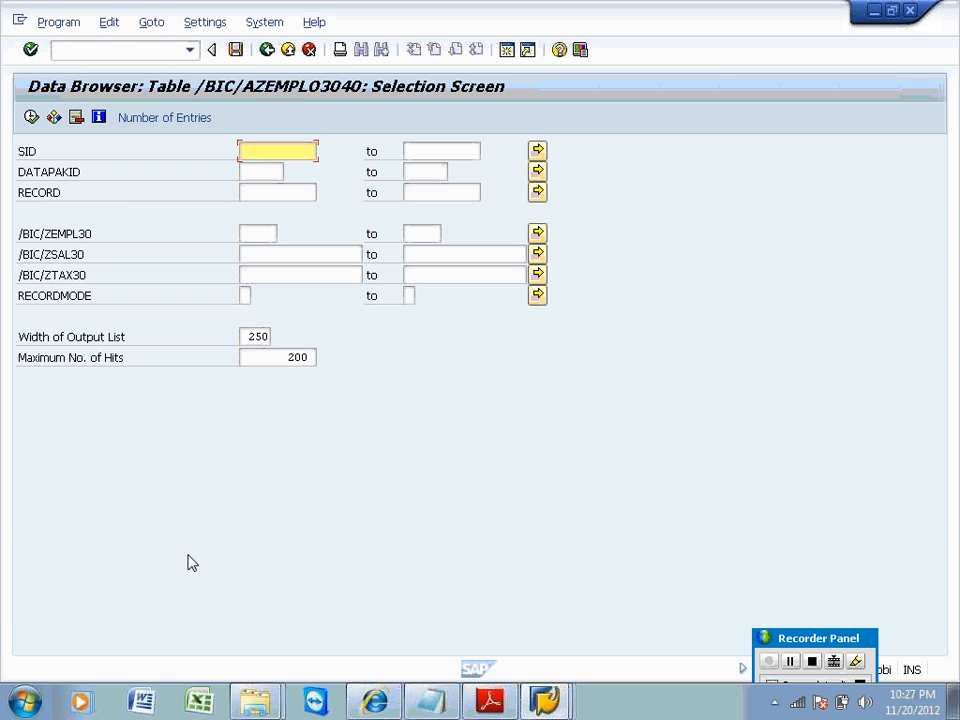
click(31, 118)
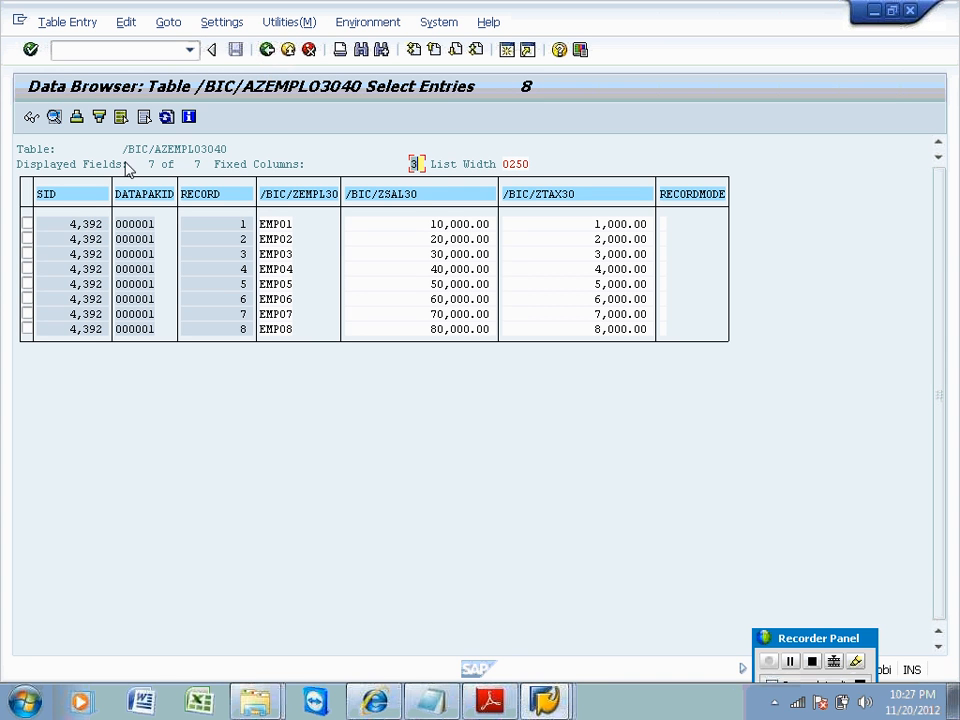
click(137, 197)
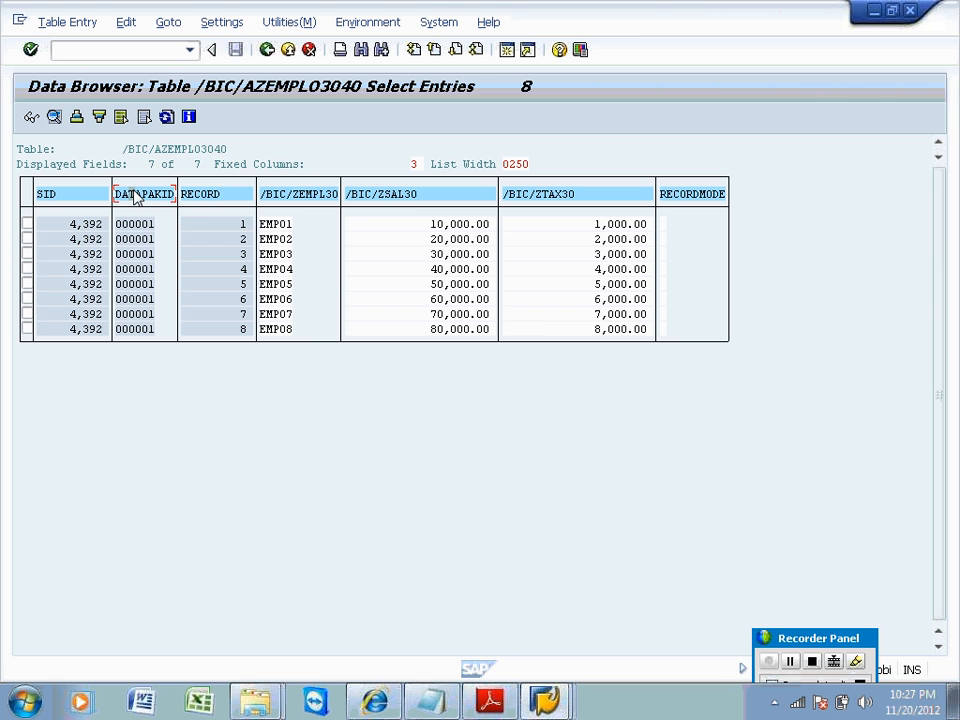
click(182, 197)
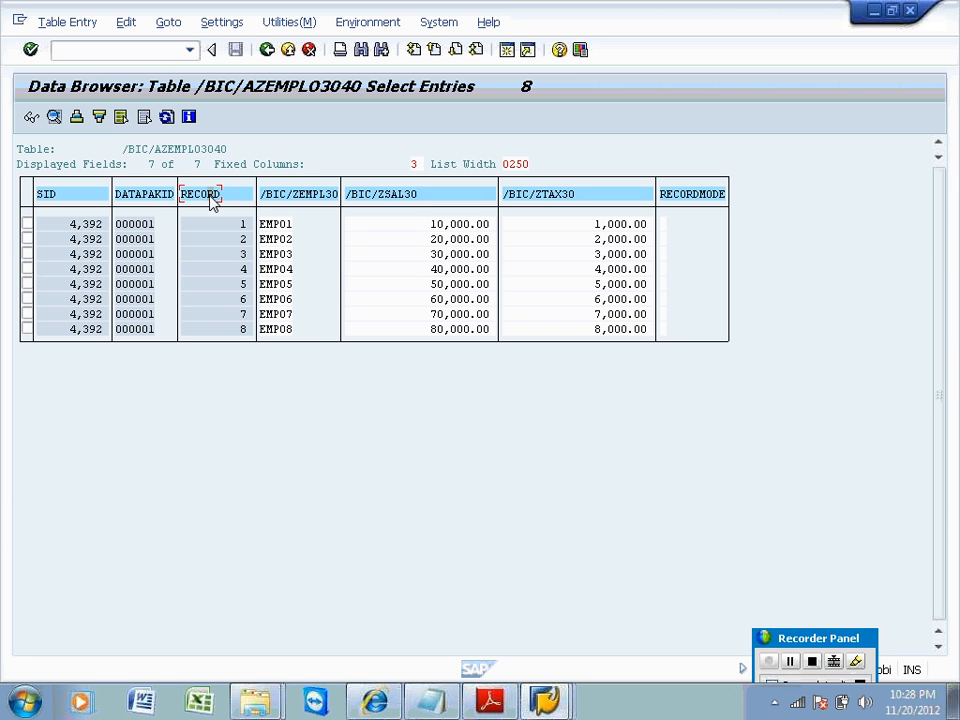
Count the entries in ZEMPLO30's active data table (0), then return to InfoProvider Administration.
click(267, 51)
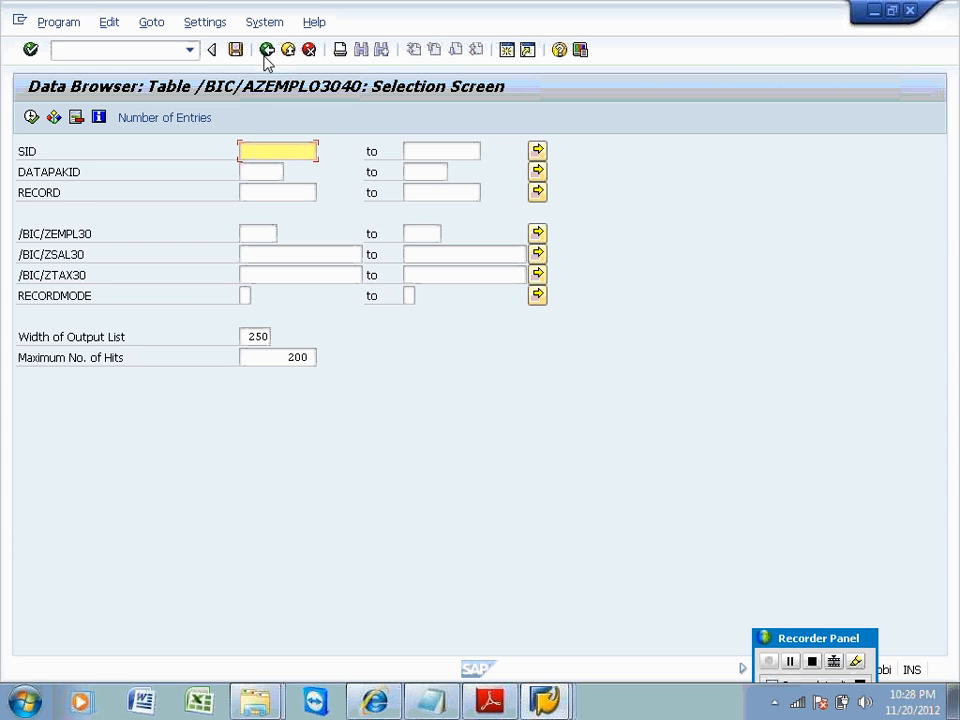
click(267, 52)
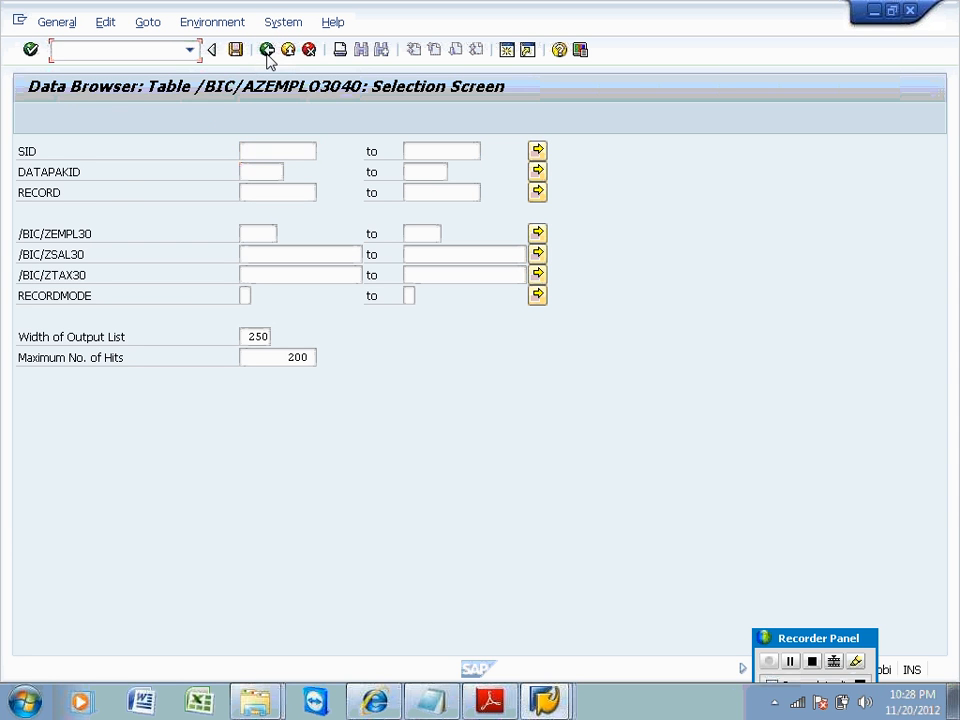
click(295, 565)
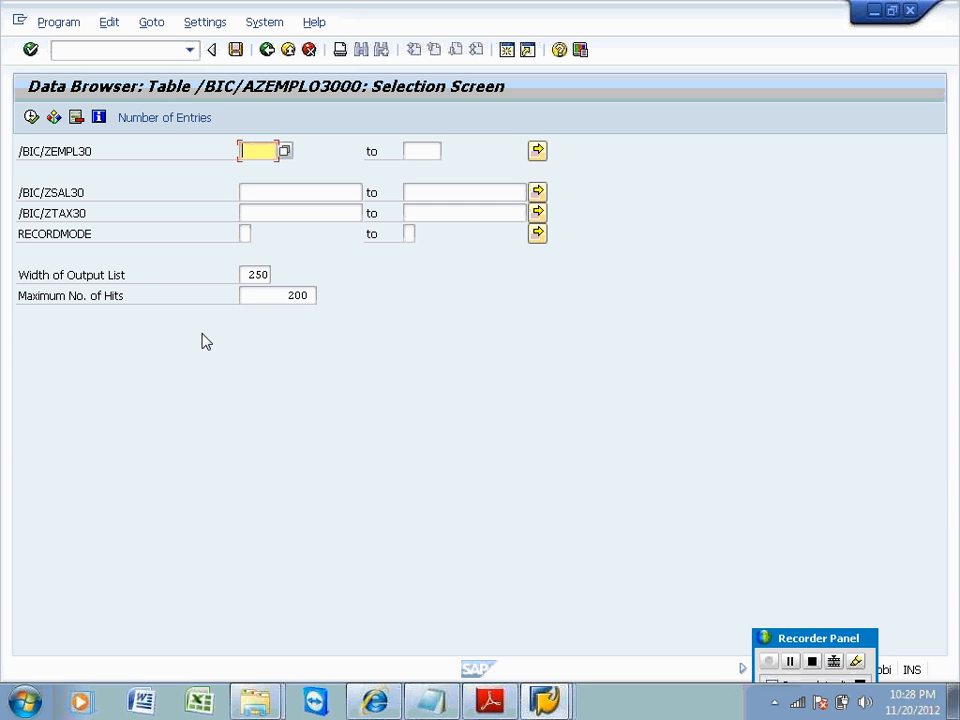
click(175, 120)
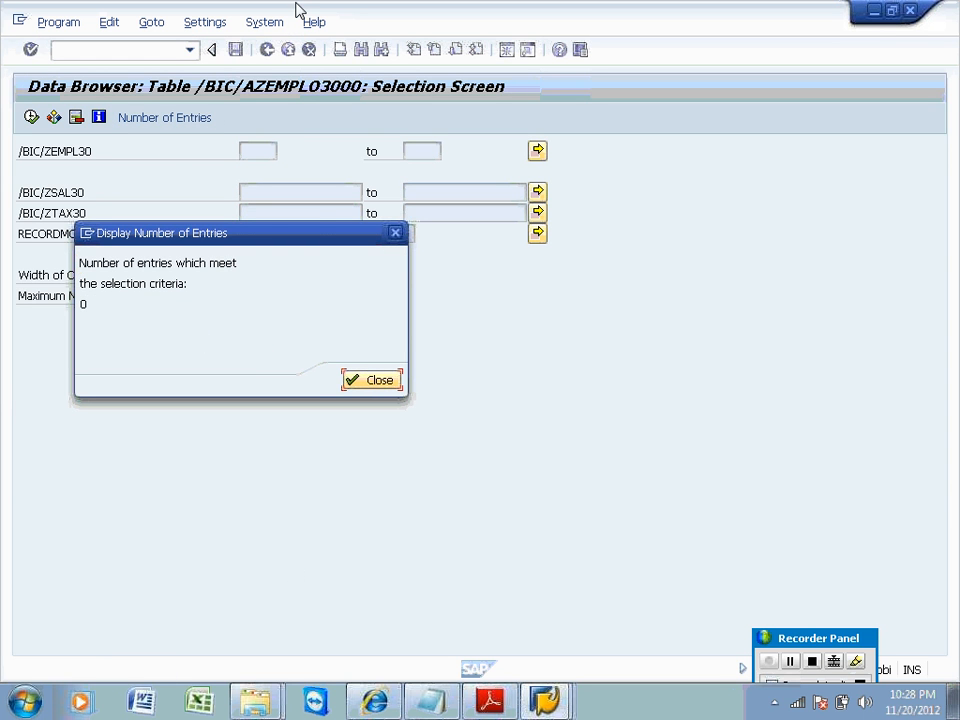
click(378, 383)
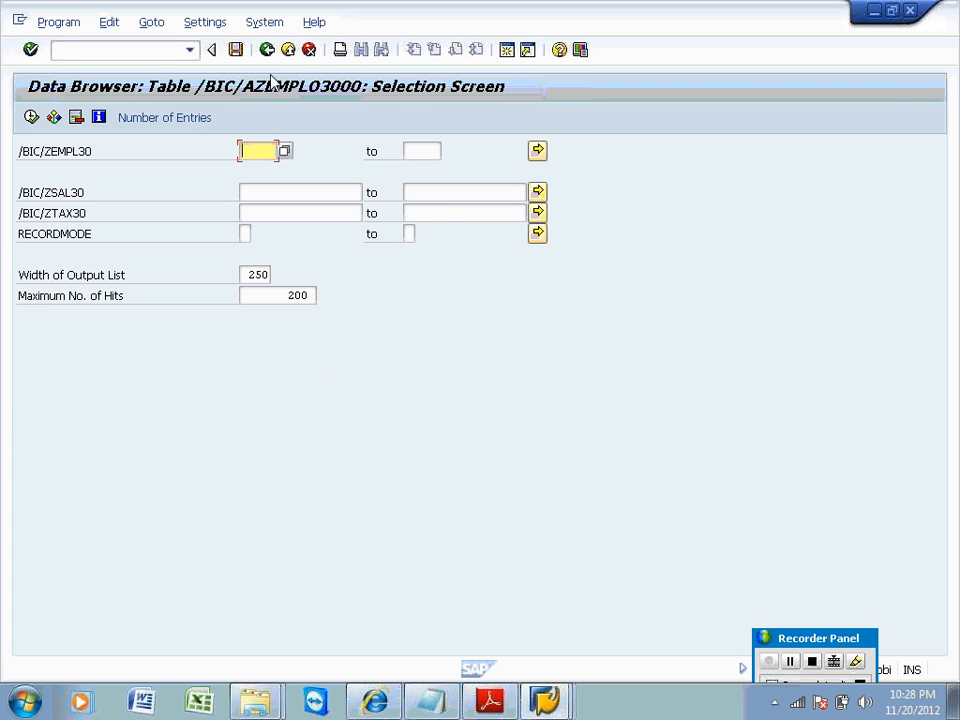
click(267, 49)
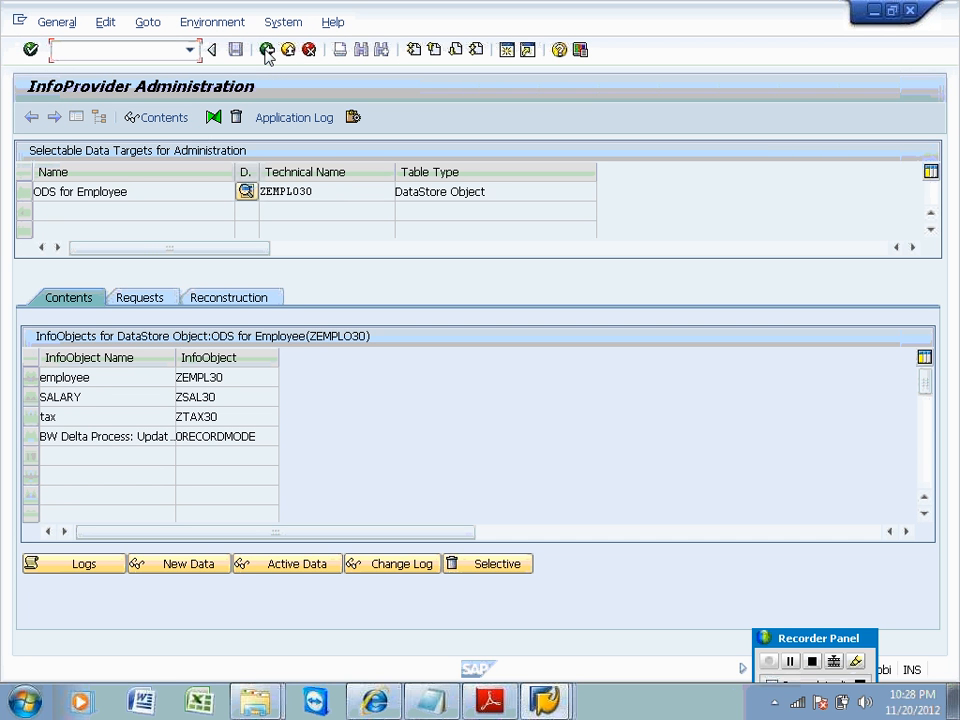
Select request 4392 on the Requests tab and open its data activation dialog.
click(138, 300)
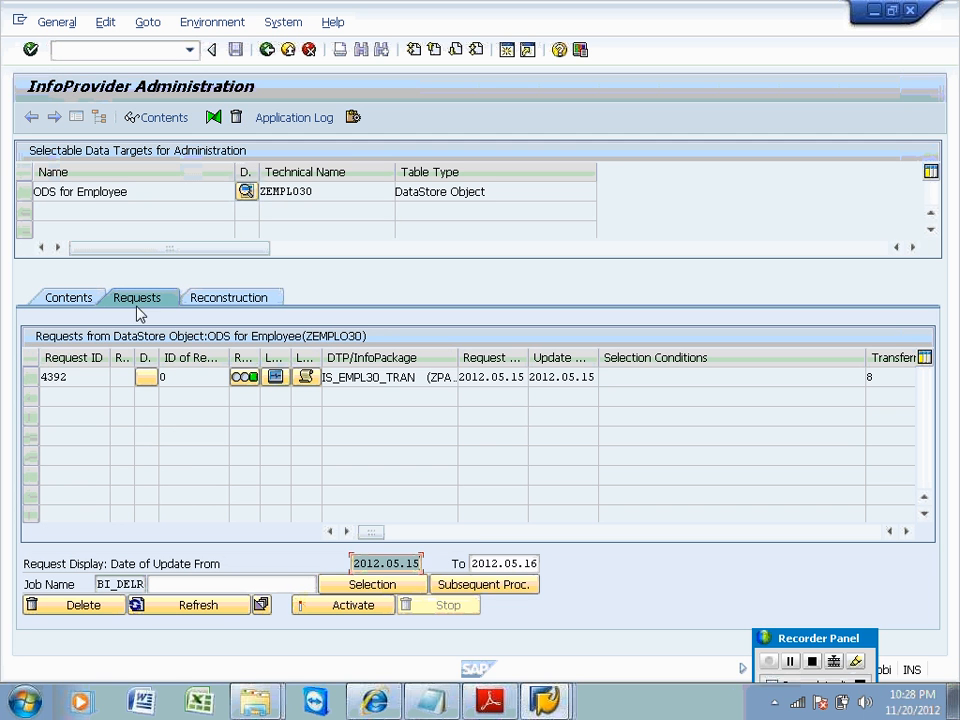
click(37, 380)
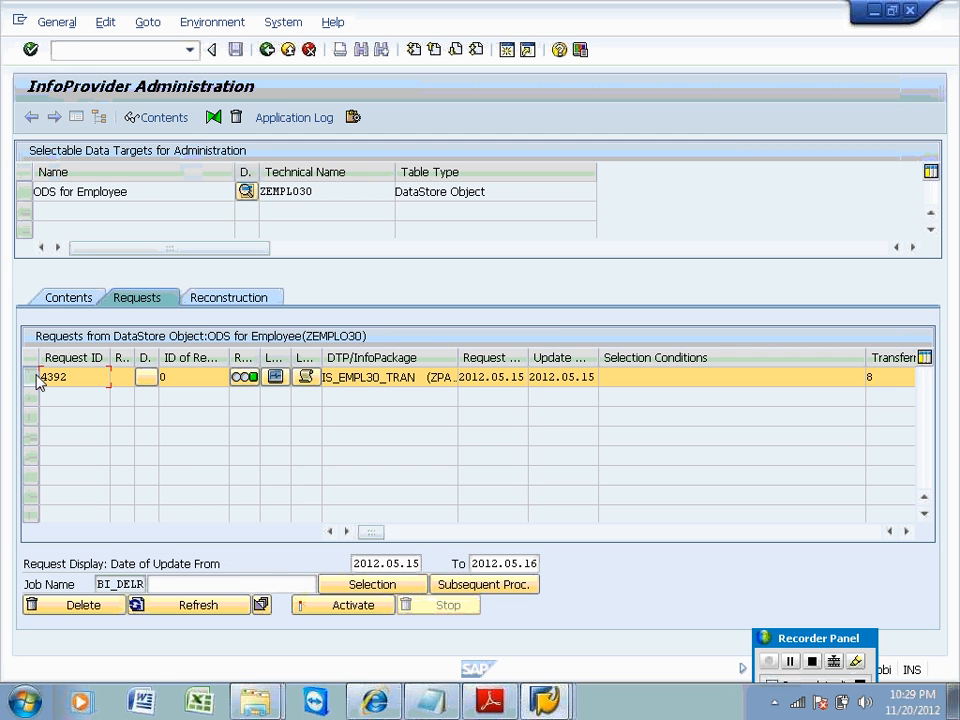
click(320, 606)
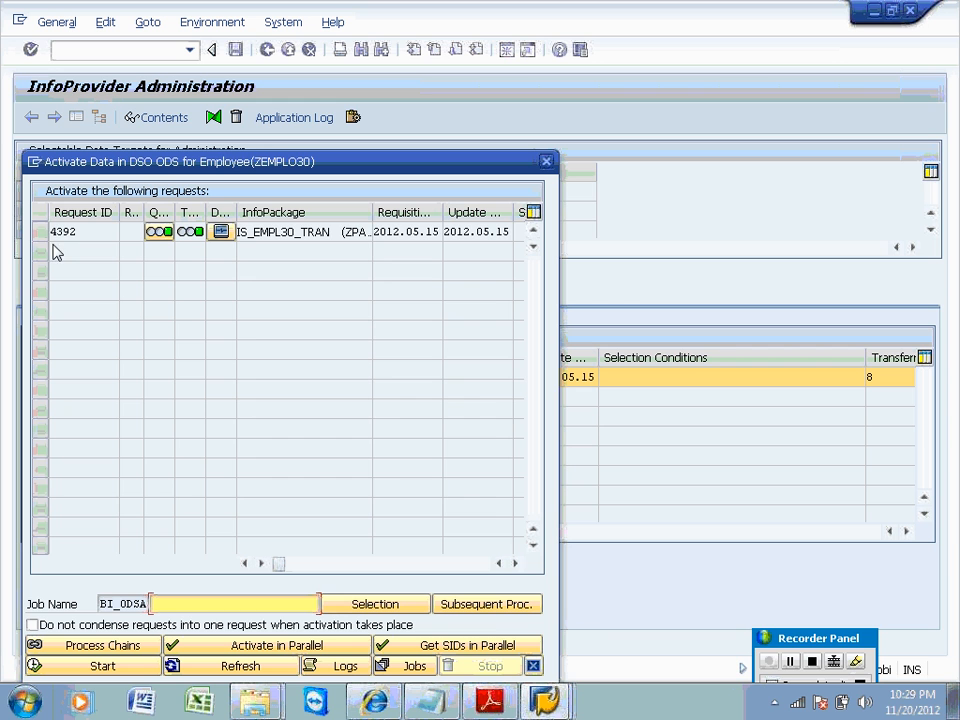
Start background activation of request 4392 and open job selection for the generated BI_ODSA job.
click(44, 238)
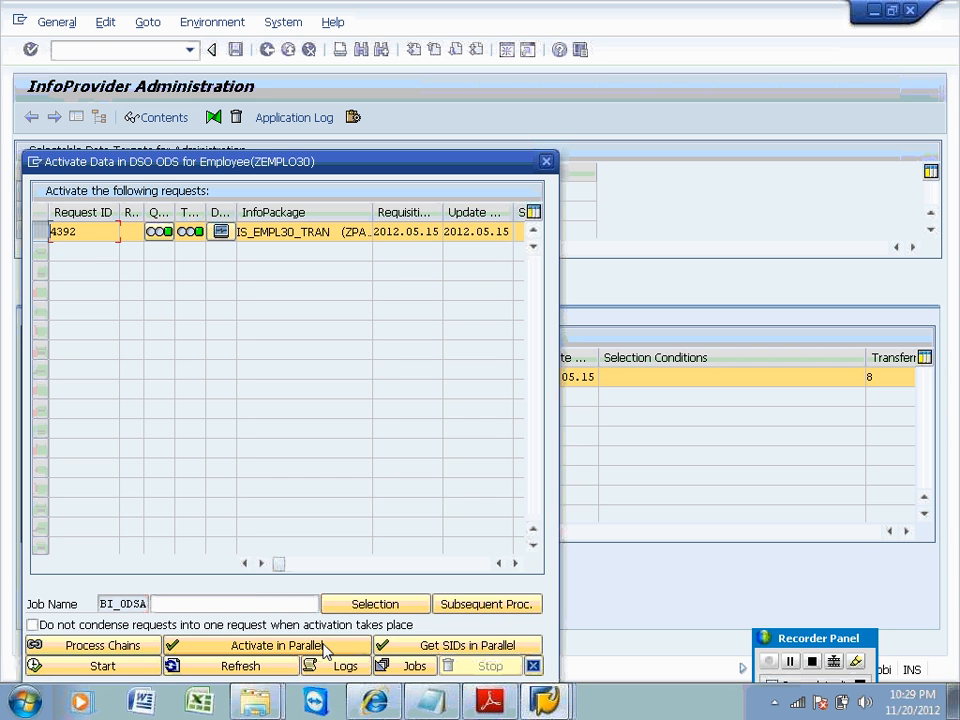
click(132, 668)
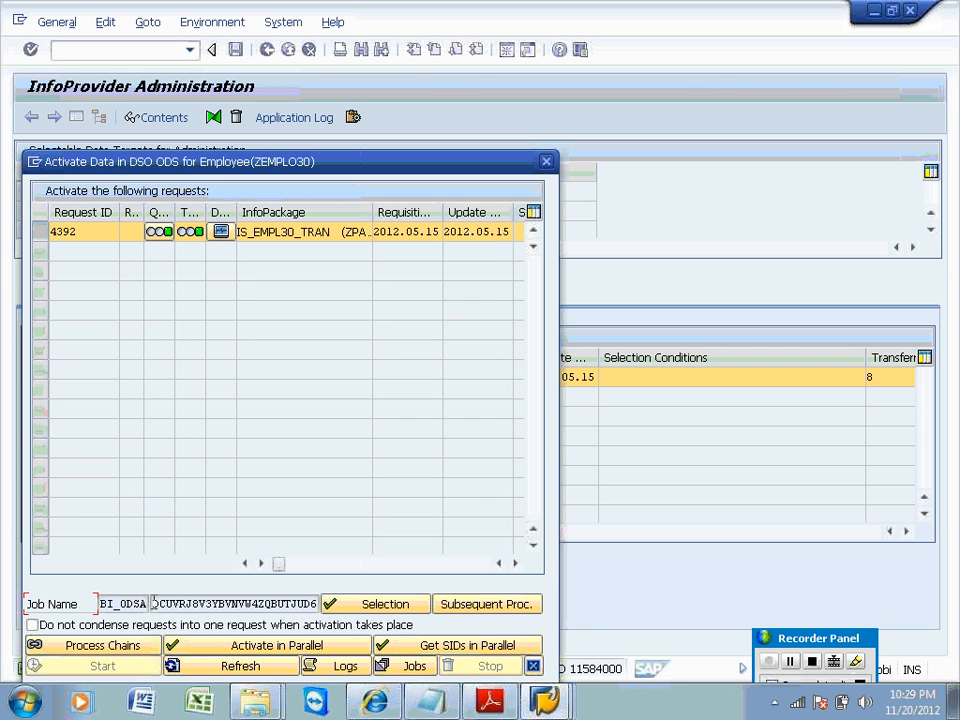
drag(153, 604, 318, 604)
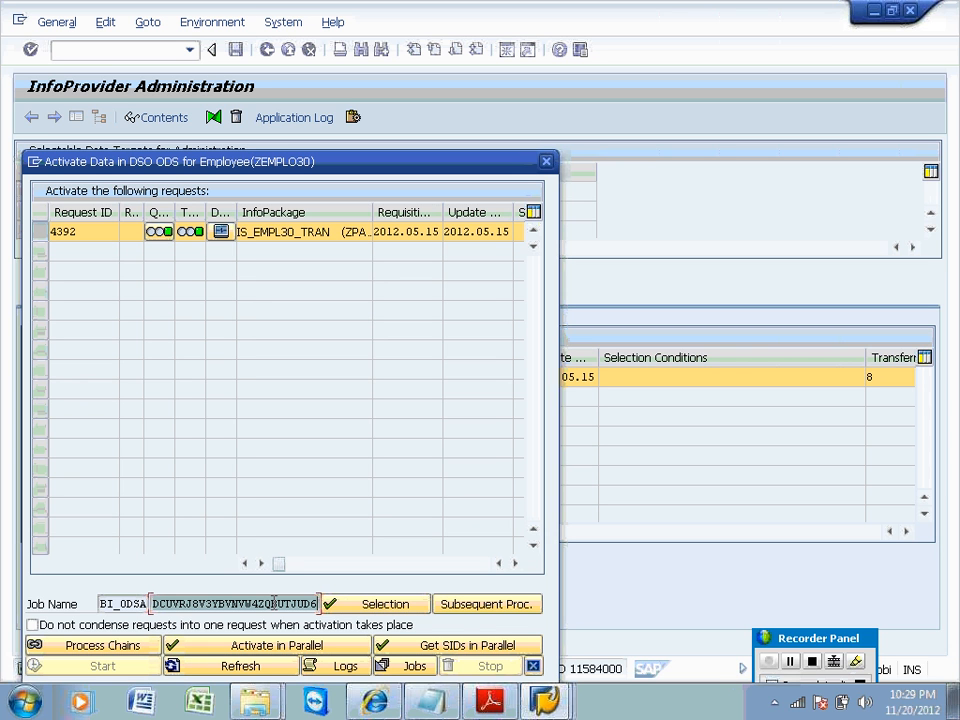
click(401, 668)
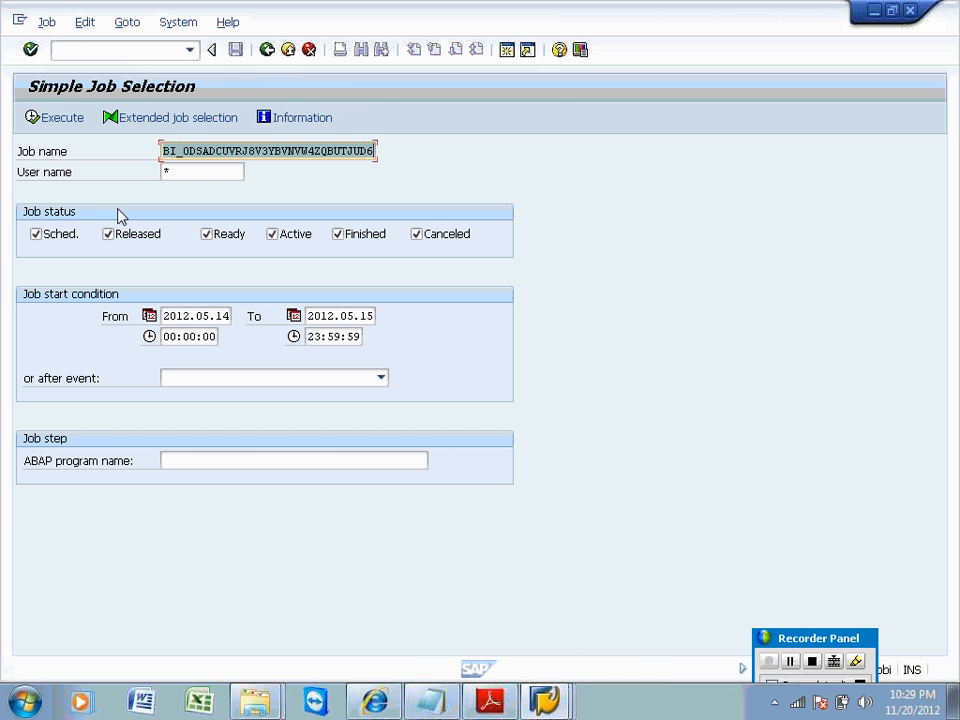
List the BI_ODSA activation job in Job Overview and refresh its status several times.
click(58, 119)
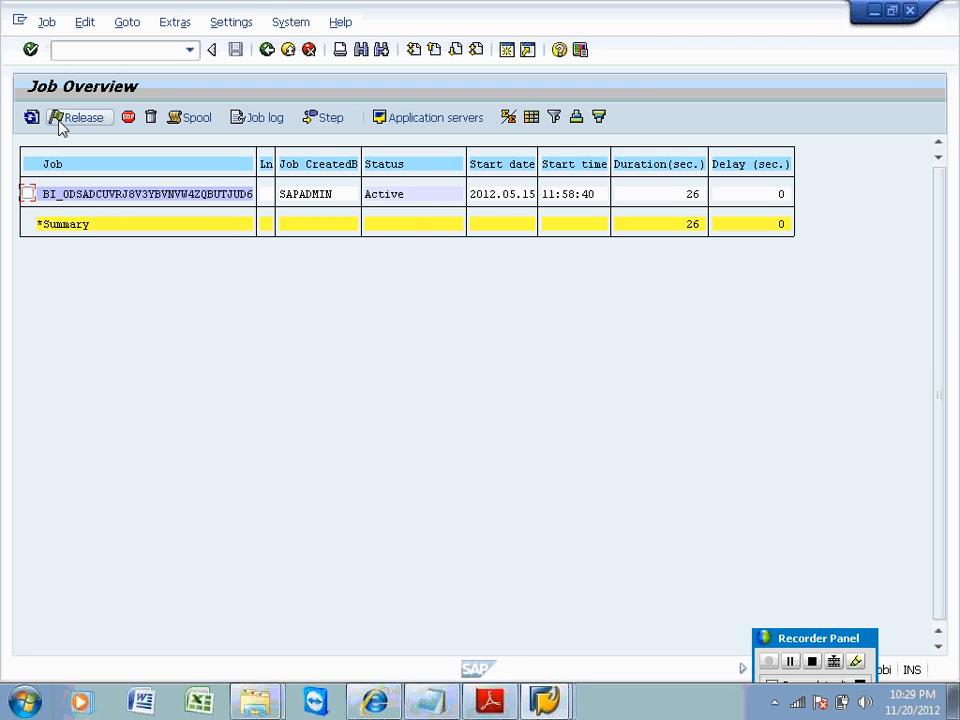
click(31, 117)
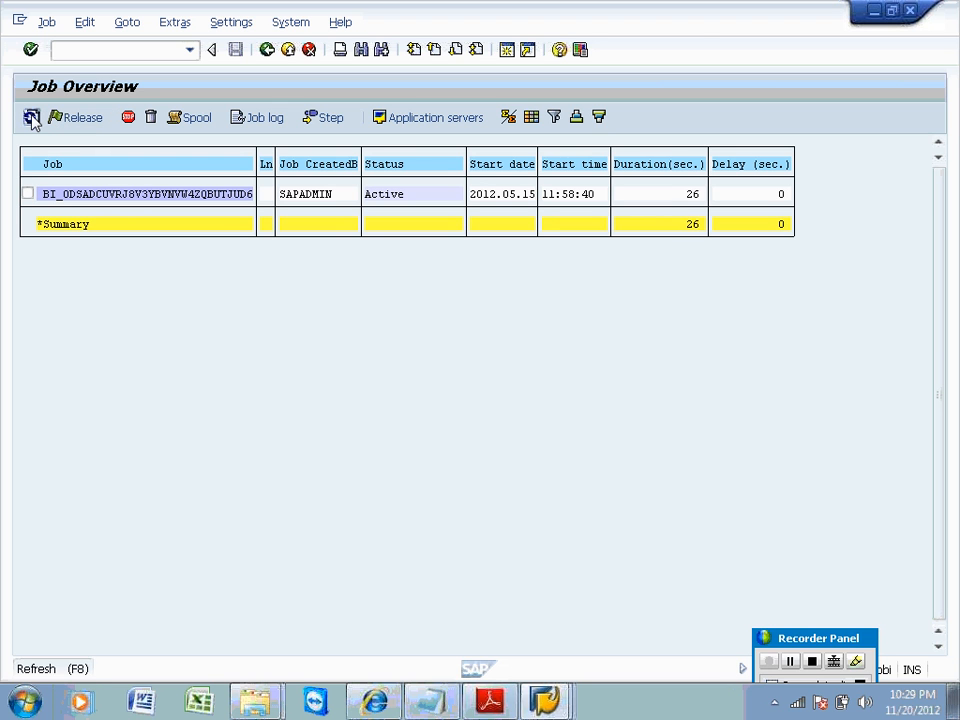
click(31, 117)
click(31, 117)
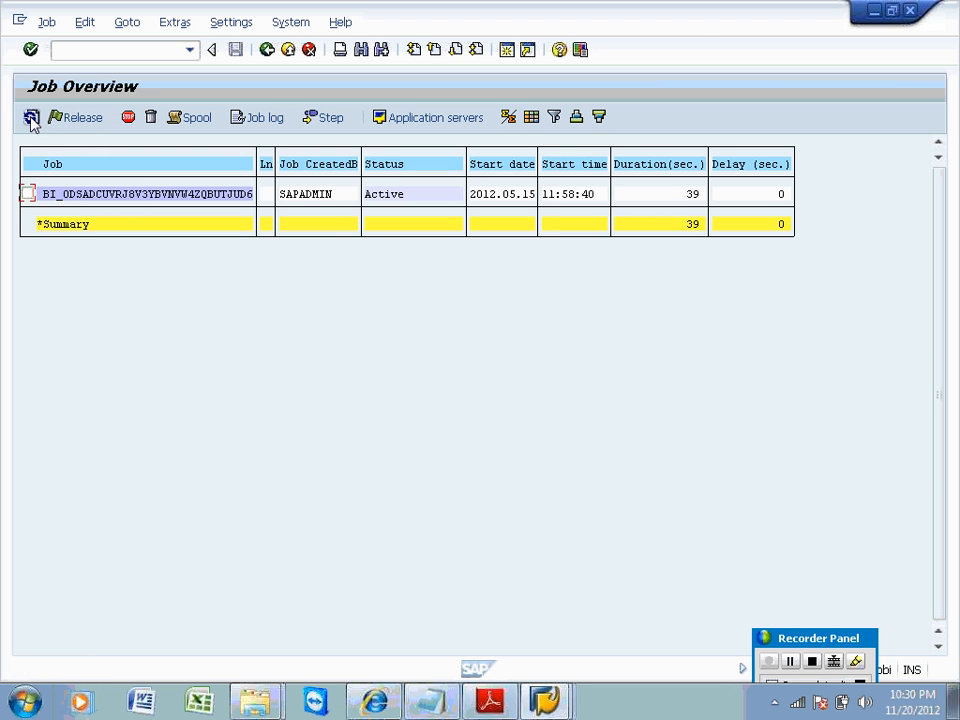
click(31, 117)
click(31, 117)
Mark the activation job and refresh until it shows 63 seconds, still Active, then go back.
click(28, 193)
click(31, 117)
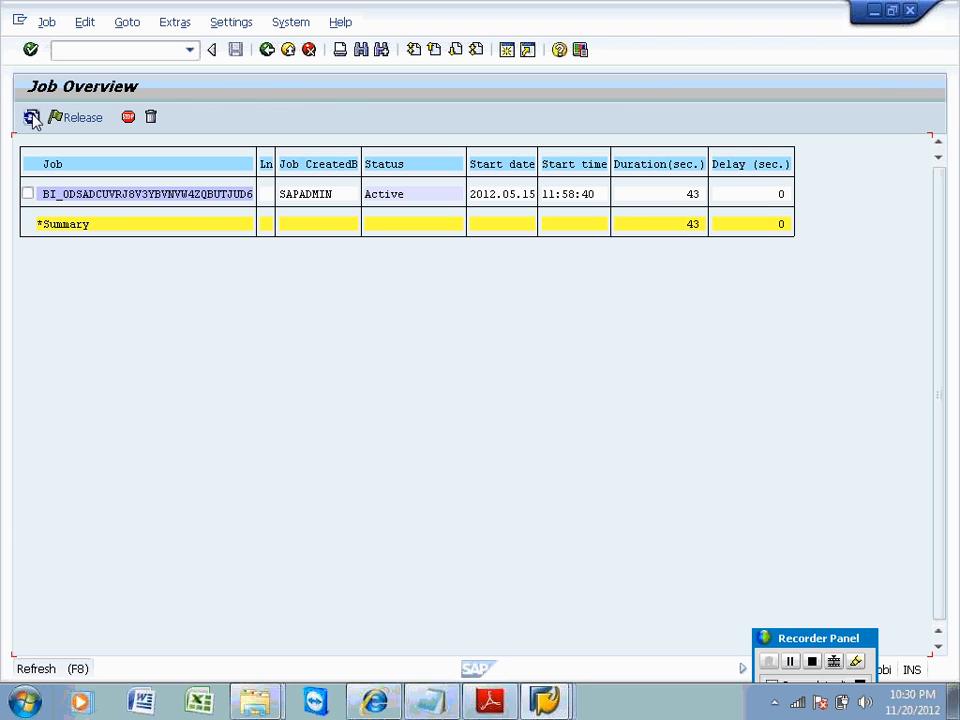
click(31, 117)
click(31, 117)
click(31, 117)
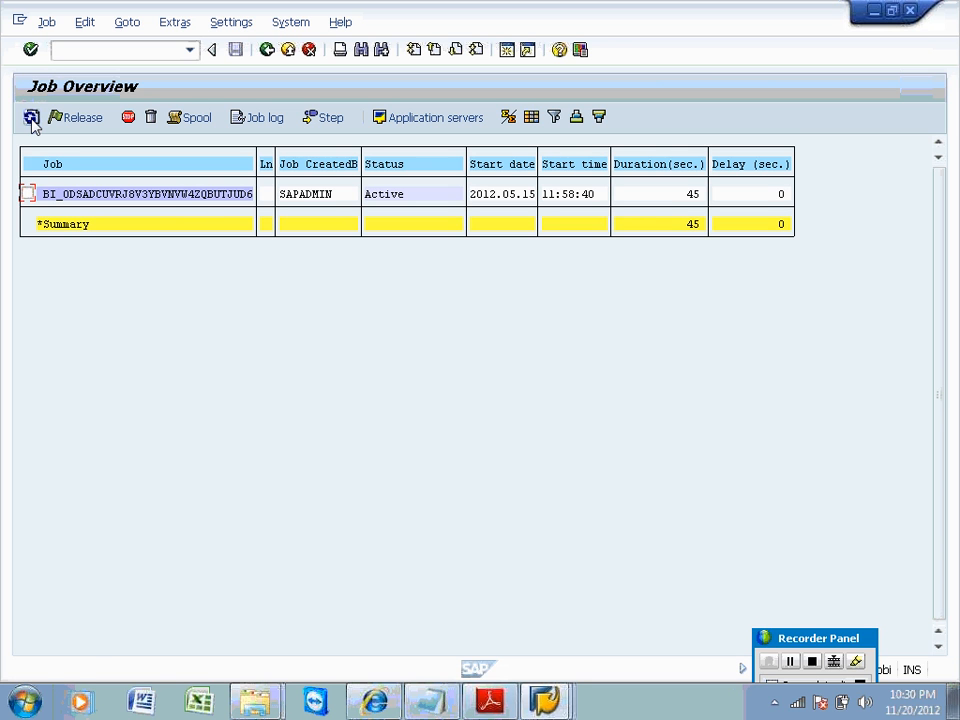
click(31, 118)
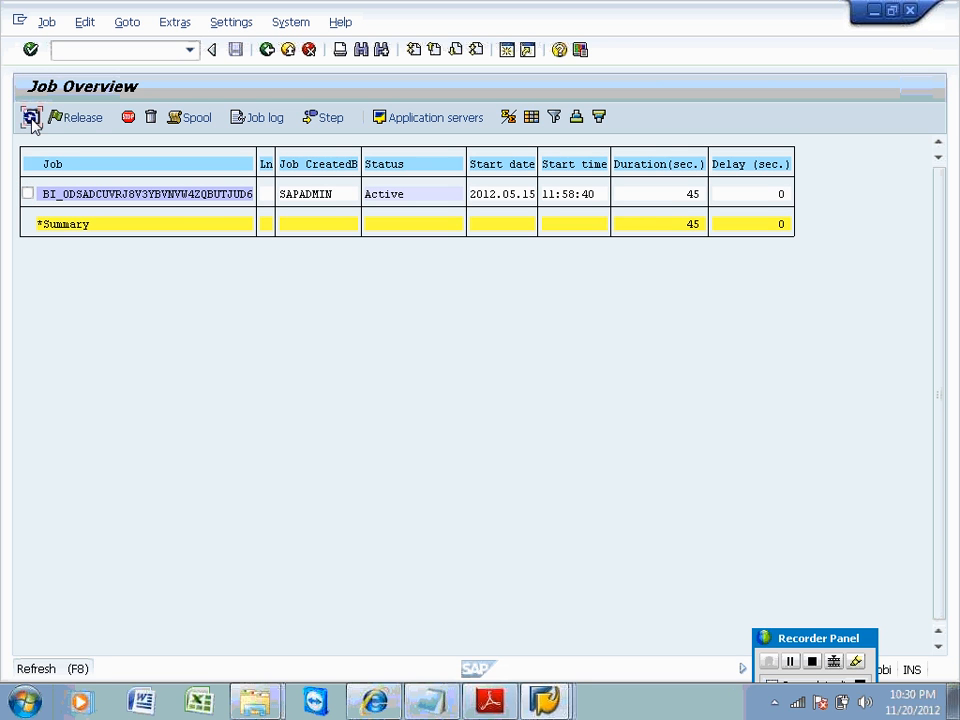
click(31, 118)
click(31, 118)
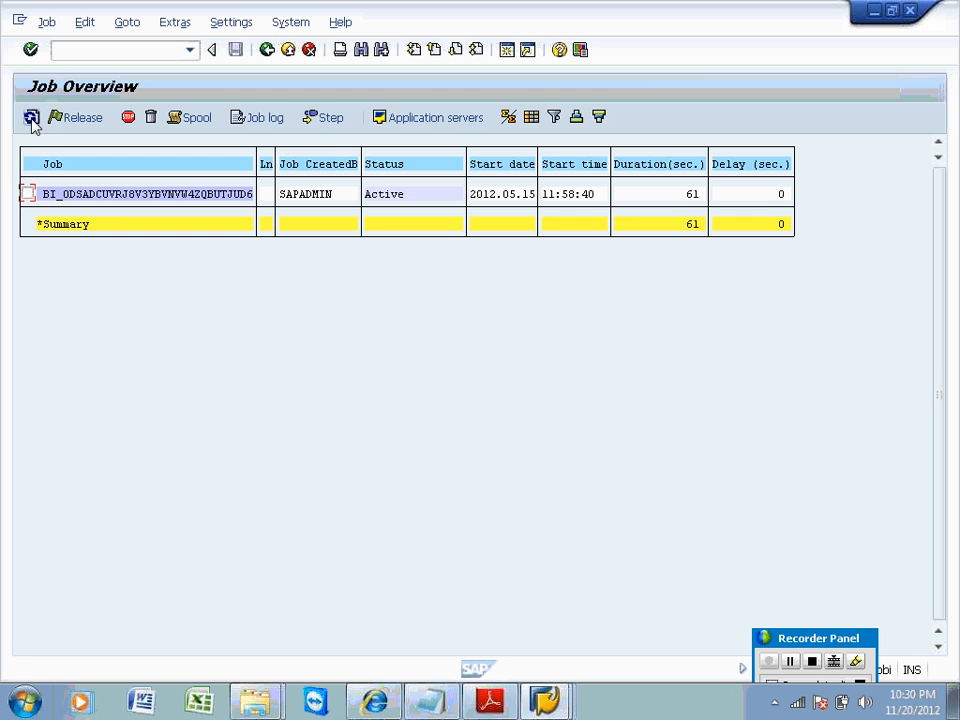
click(31, 118)
click(31, 118)
click(267, 50)
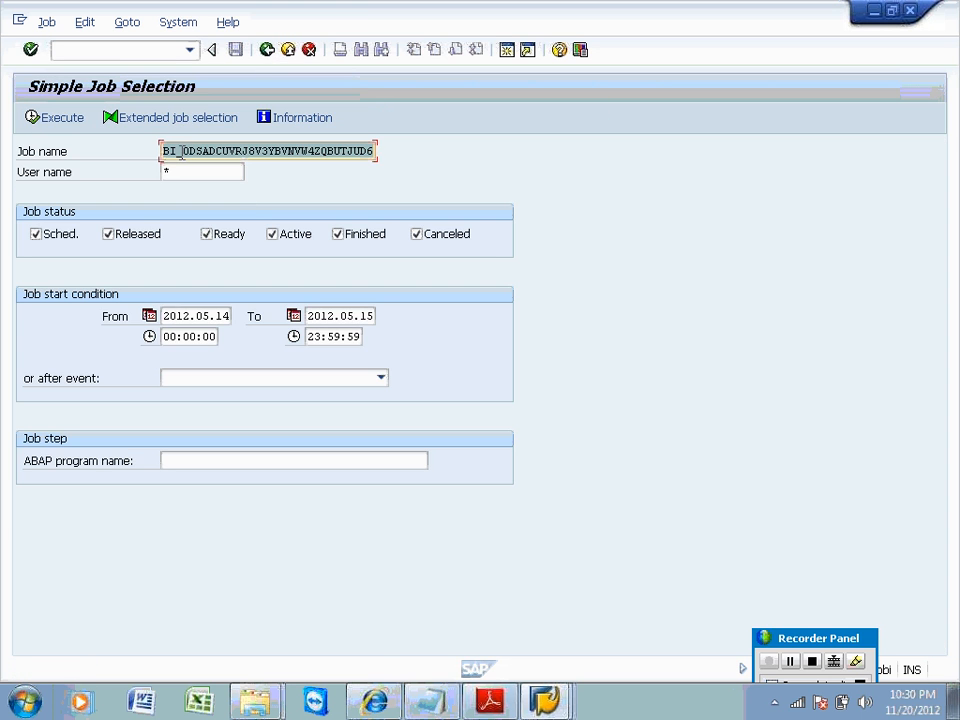
List all jobs named * with only Active status, then mark the first BIDTPR_4360_1 job.
text(*)
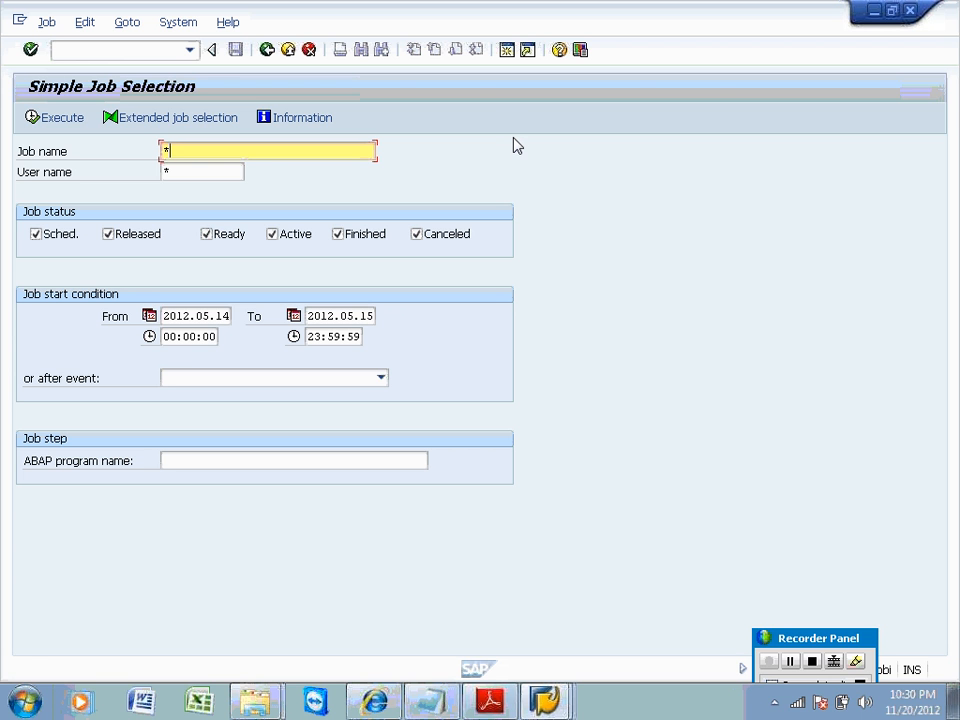
click(143, 236)
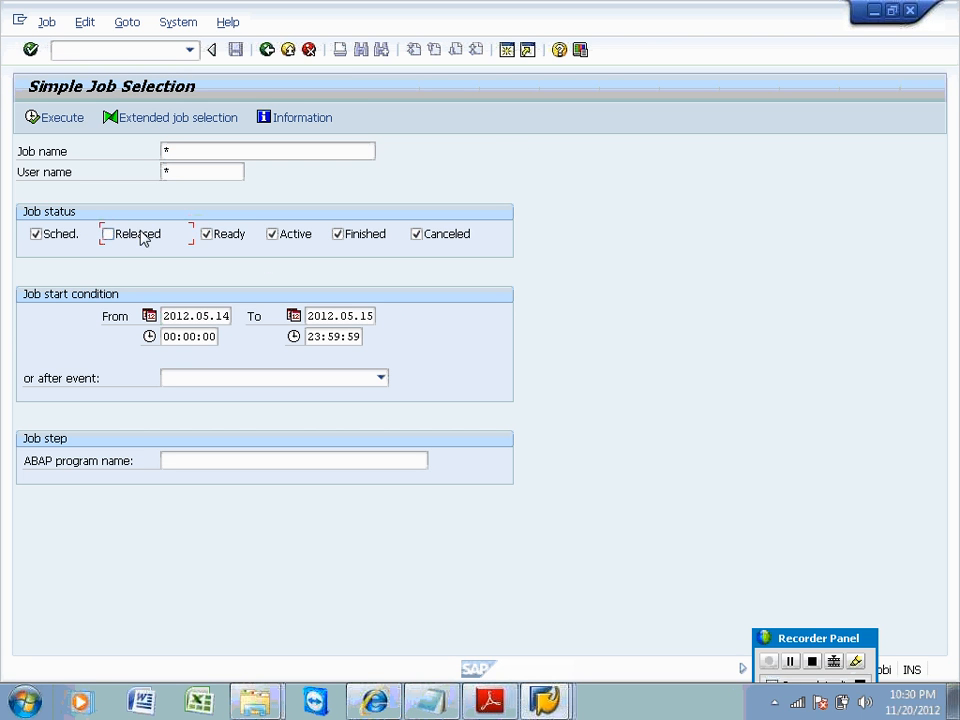
click(64, 238)
click(226, 238)
click(356, 238)
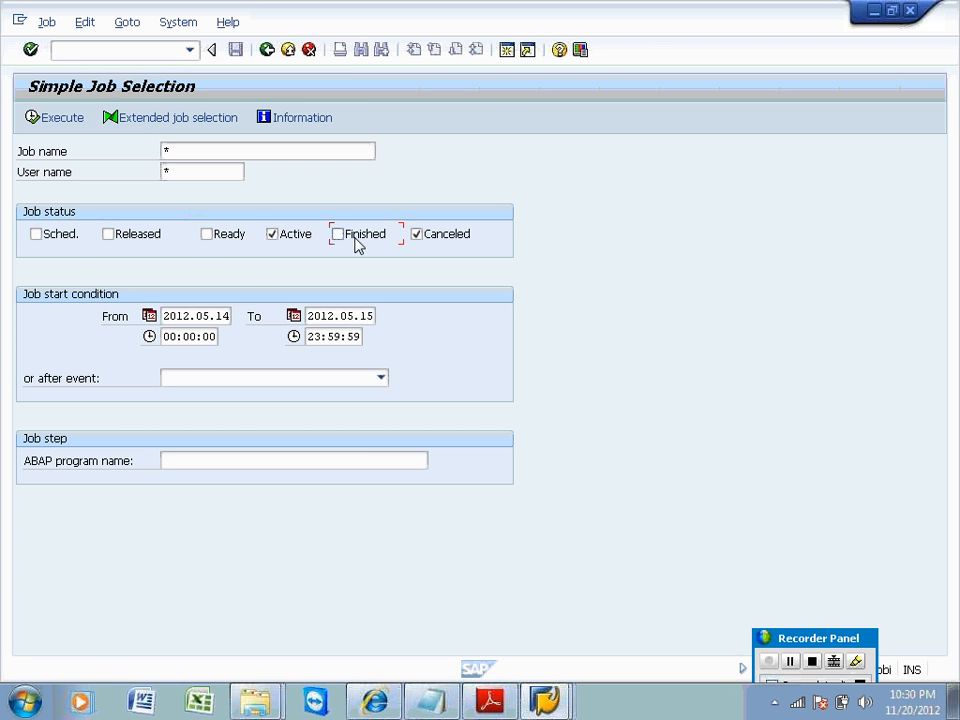
click(420, 240)
click(75, 121)
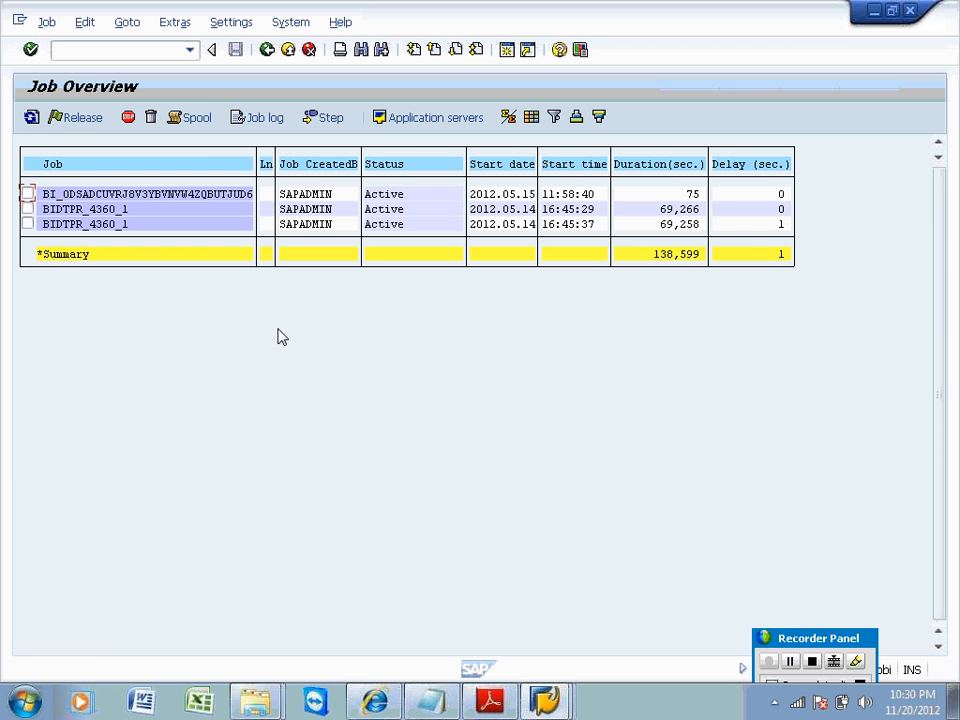
click(27, 210)
click(42, 24)
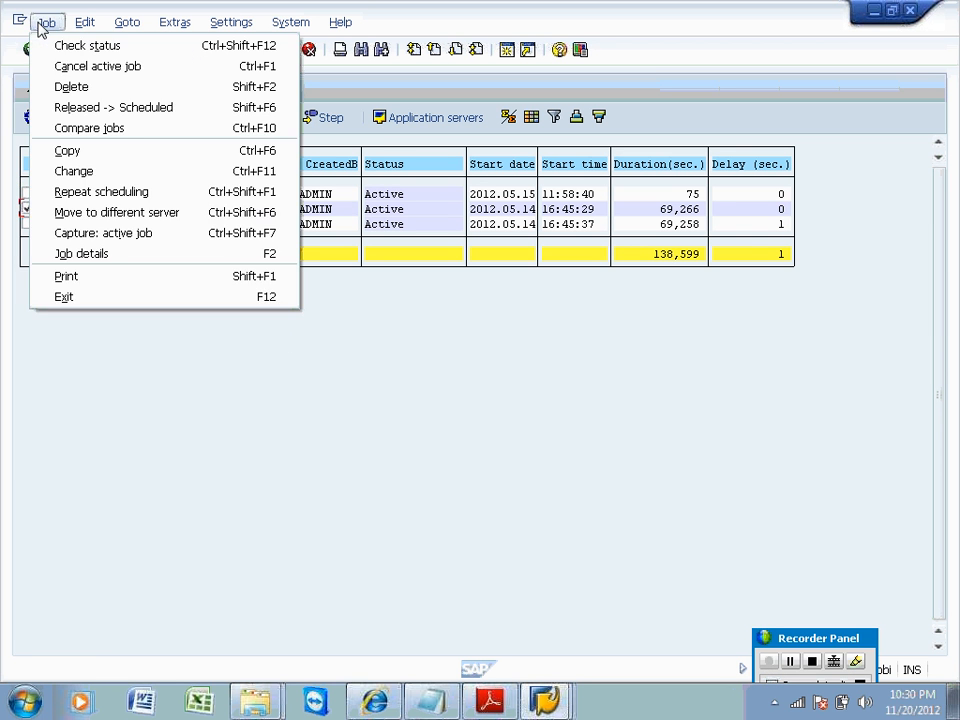
click(60, 68)
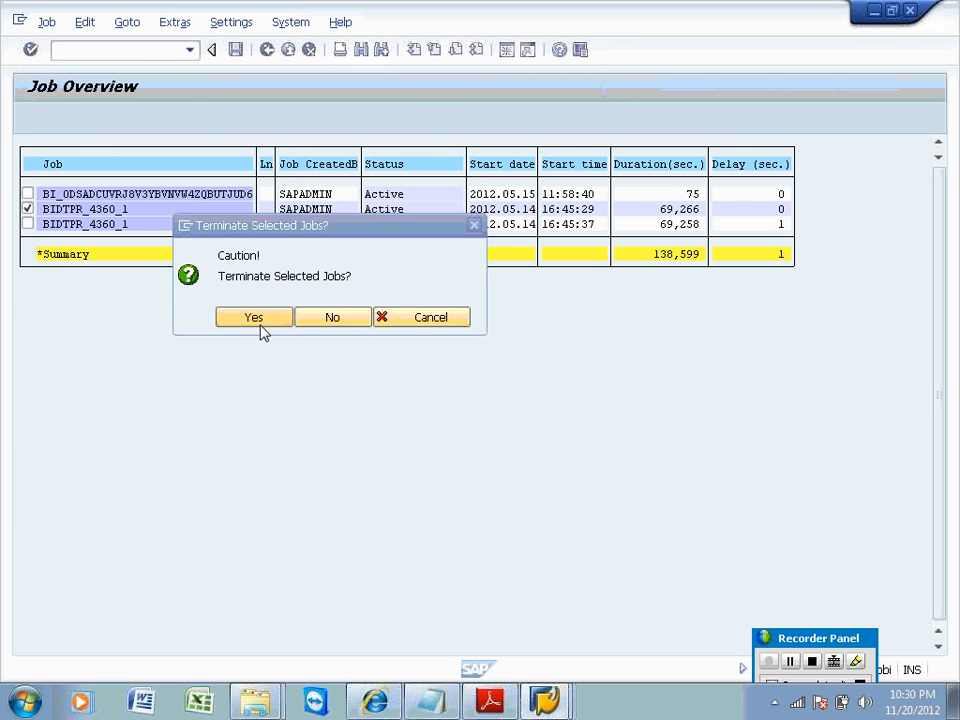
click(258, 322)
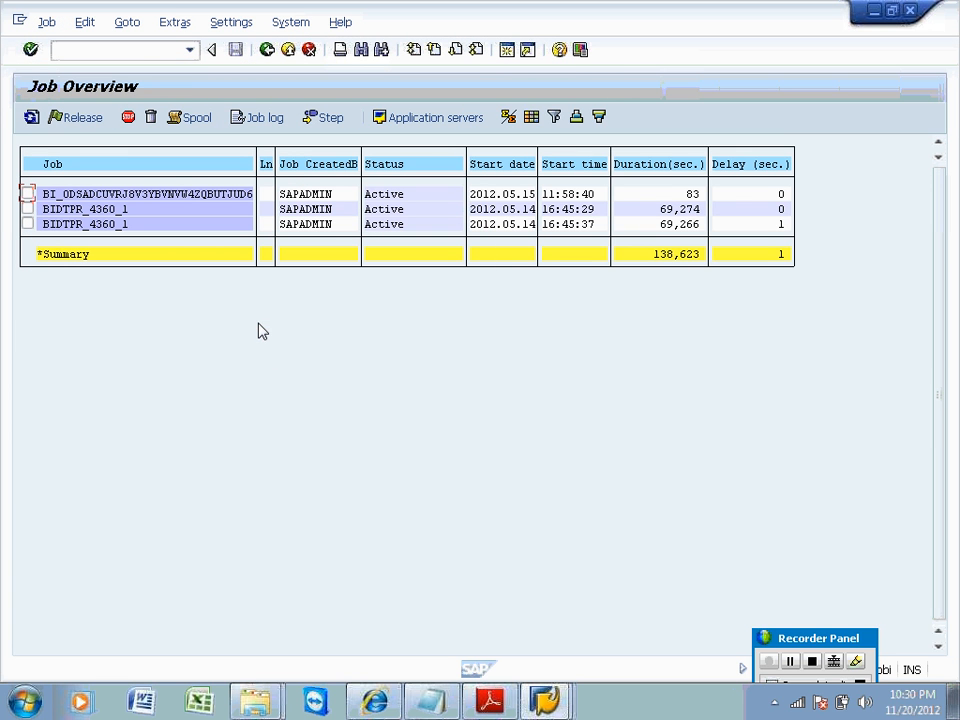
click(32, 117)
click(27, 209)
click(46, 22)
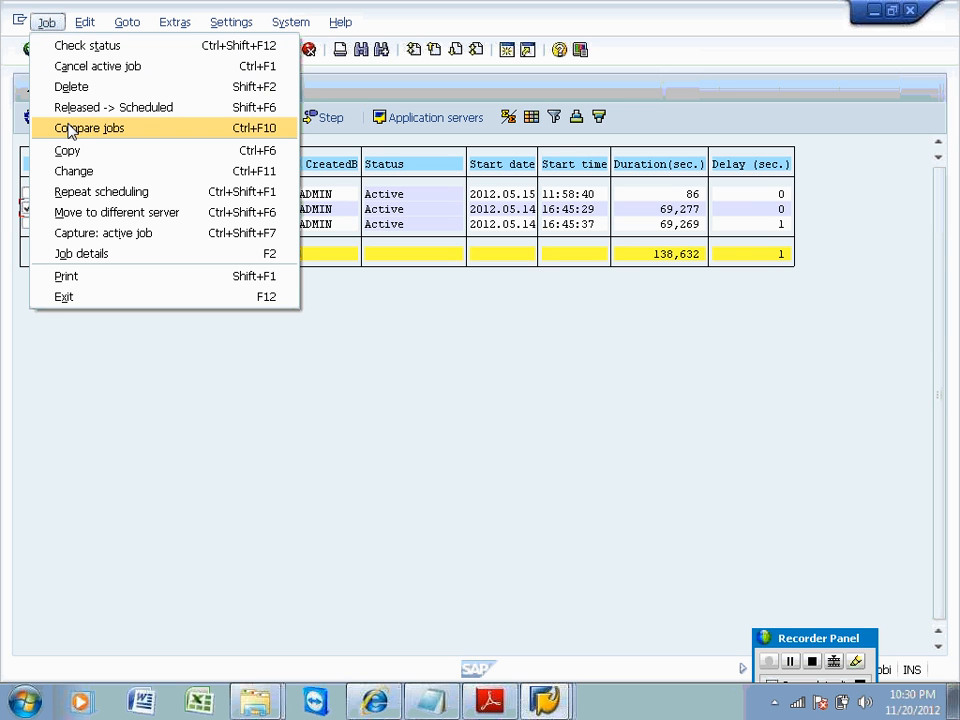
click(76, 68)
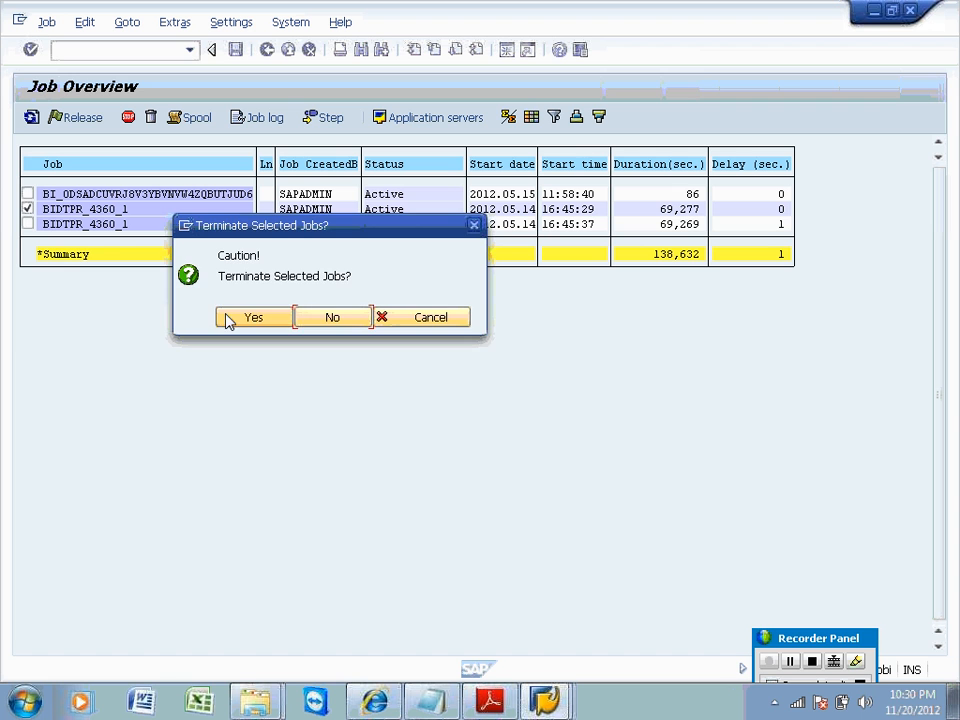
click(236, 320)
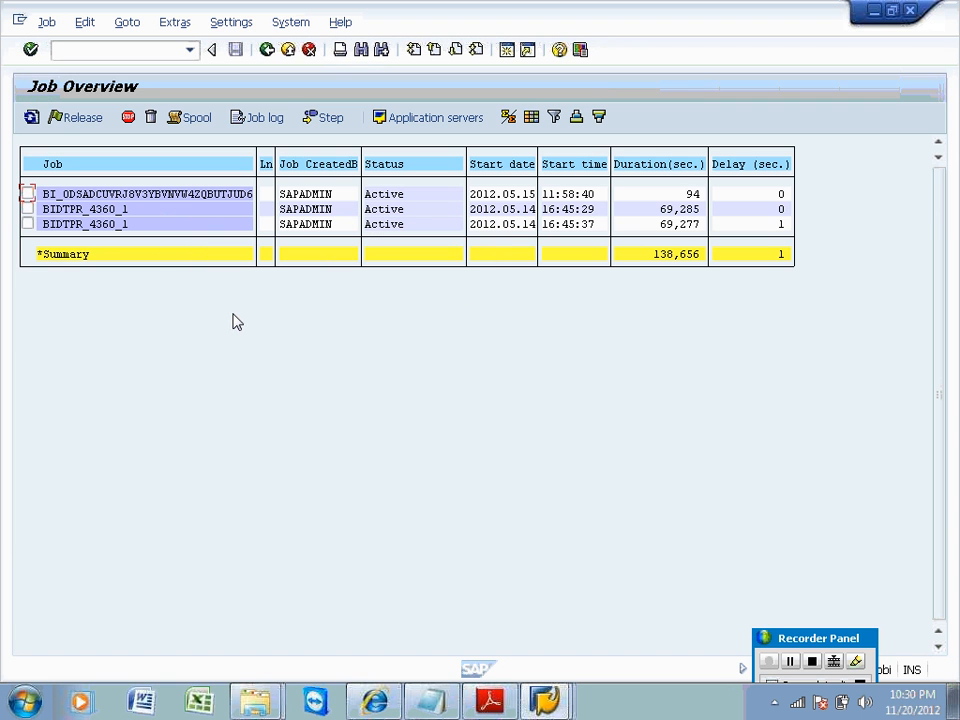
click(31, 117)
click(31, 117)
click(27, 224)
click(45, 21)
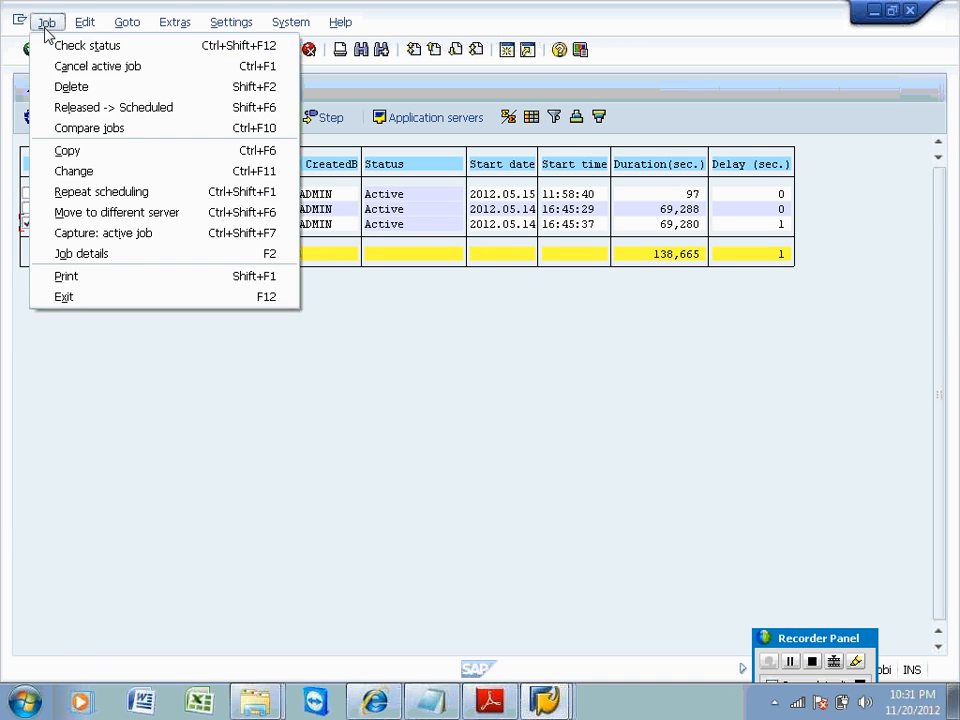
click(60, 64)
click(251, 317)
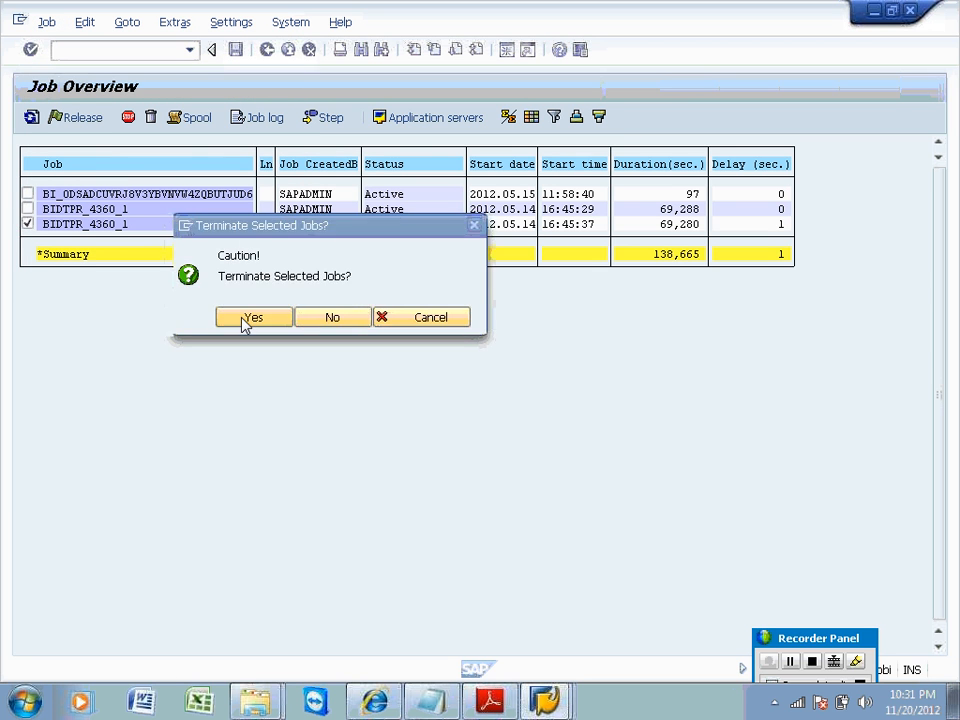
click(33, 120)
click(33, 120)
click(33, 120)
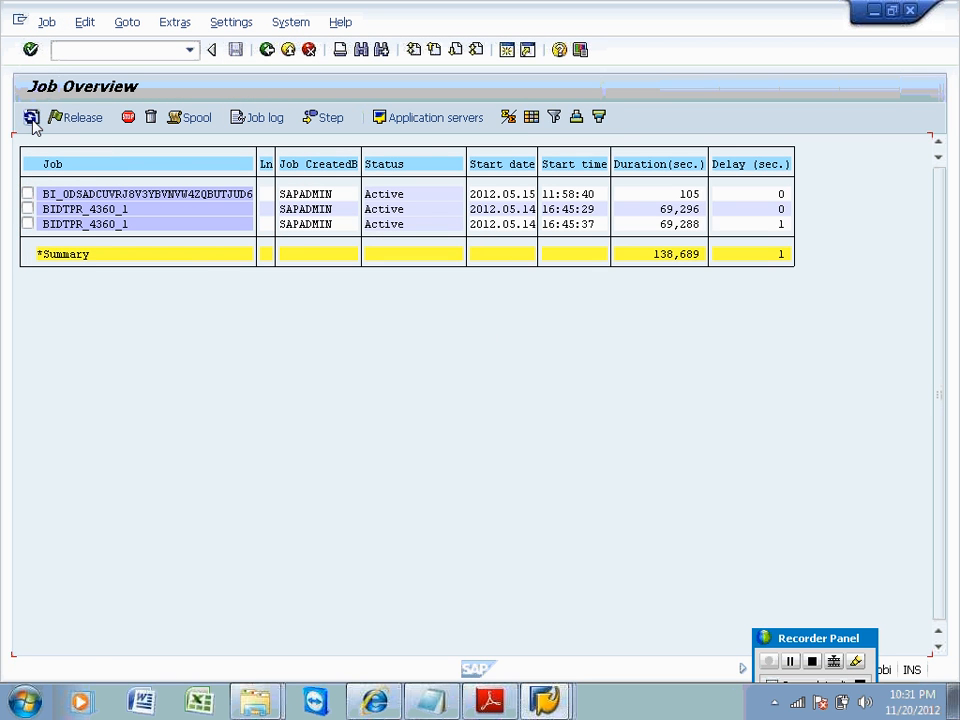
click(33, 120)
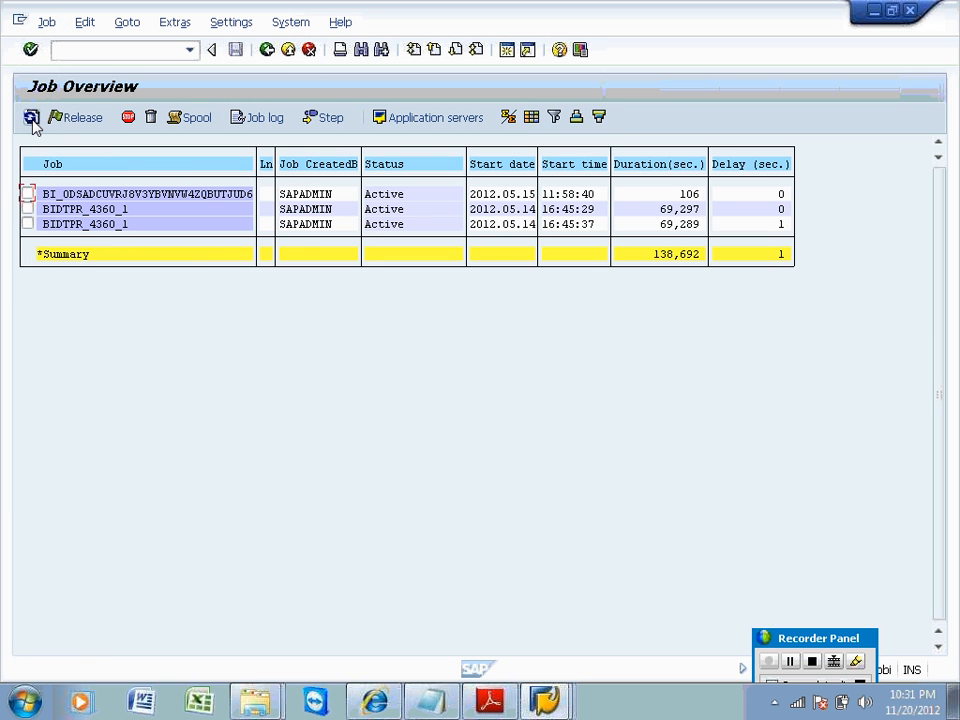
click(27, 209)
click(47, 22)
click(65, 67)
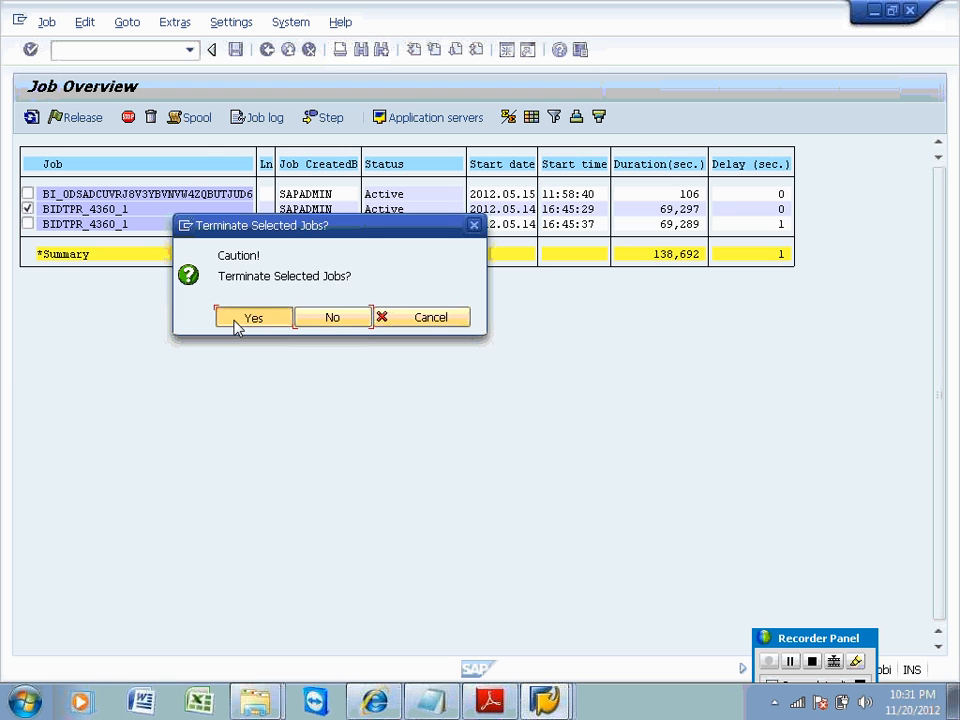
click(240, 322)
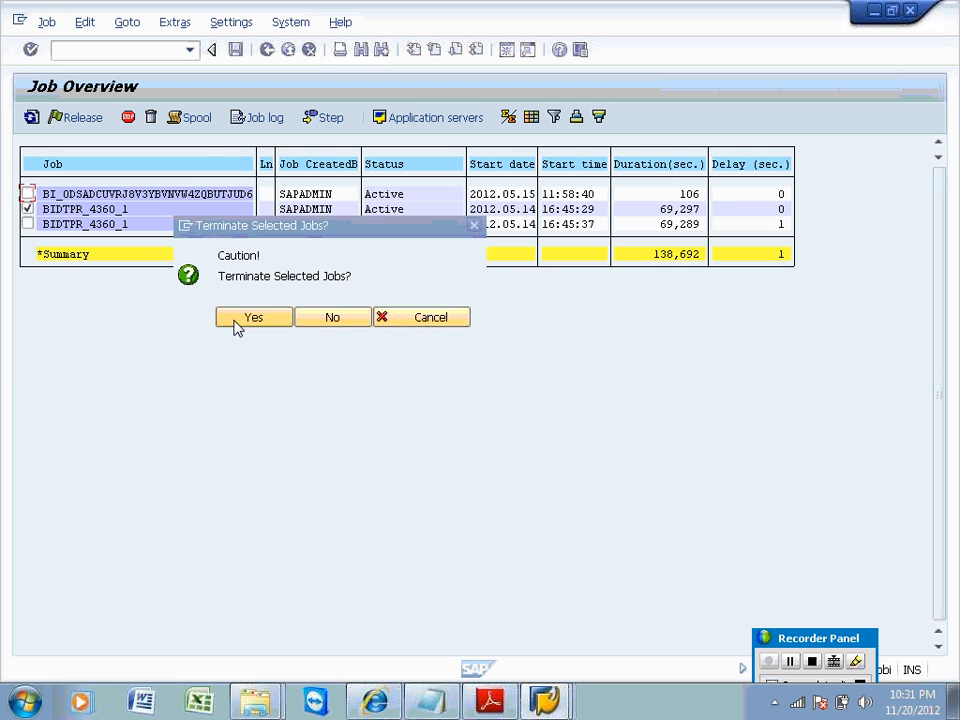
click(28, 224)
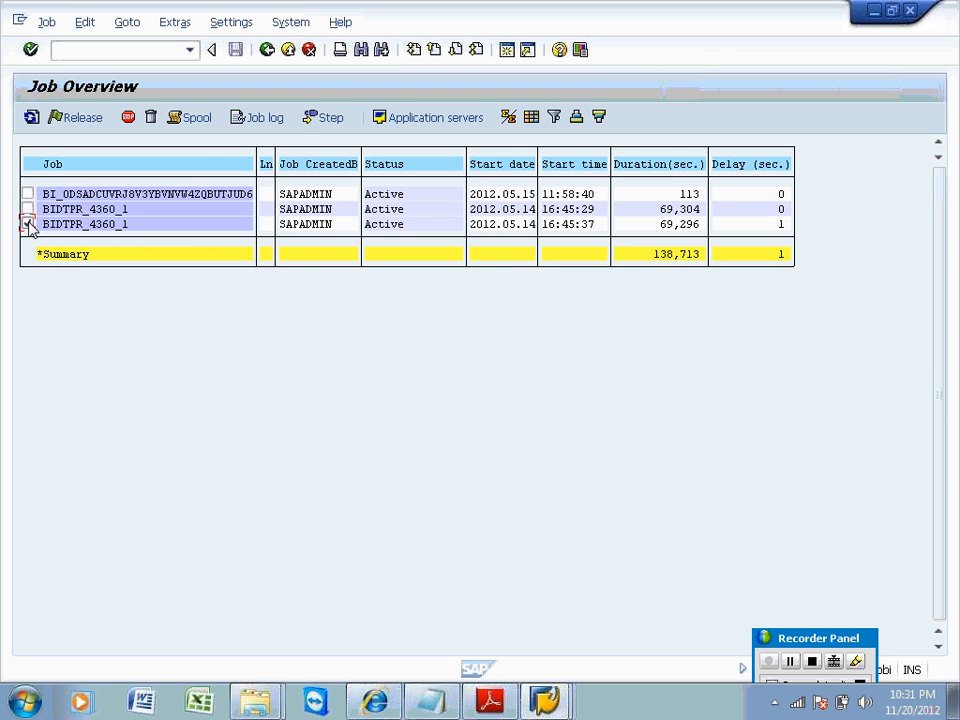
click(44, 22)
click(58, 67)
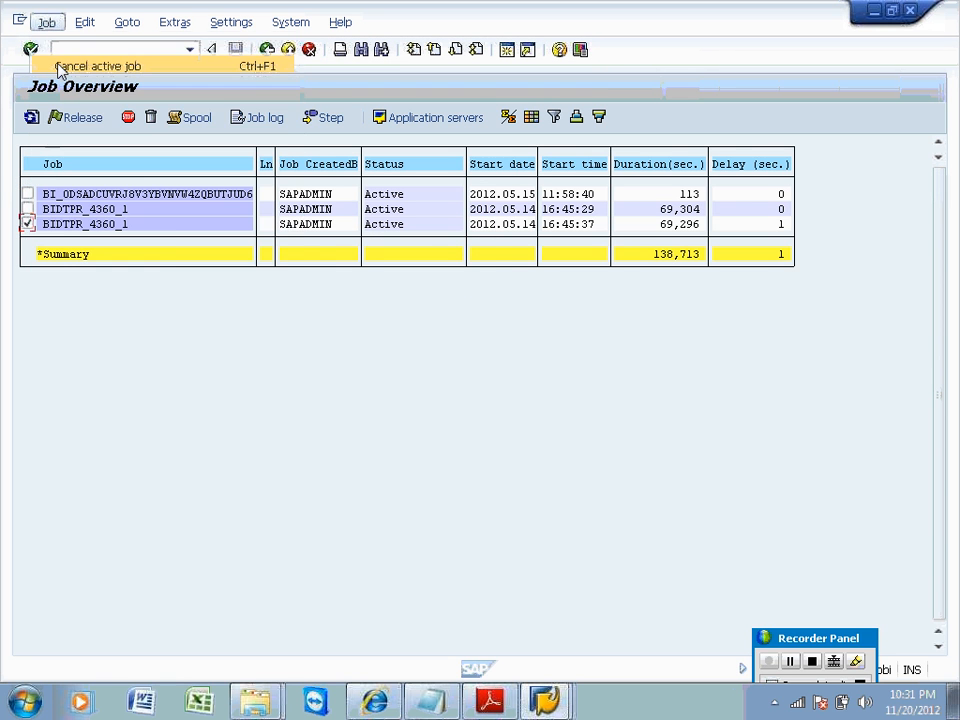
click(242, 320)
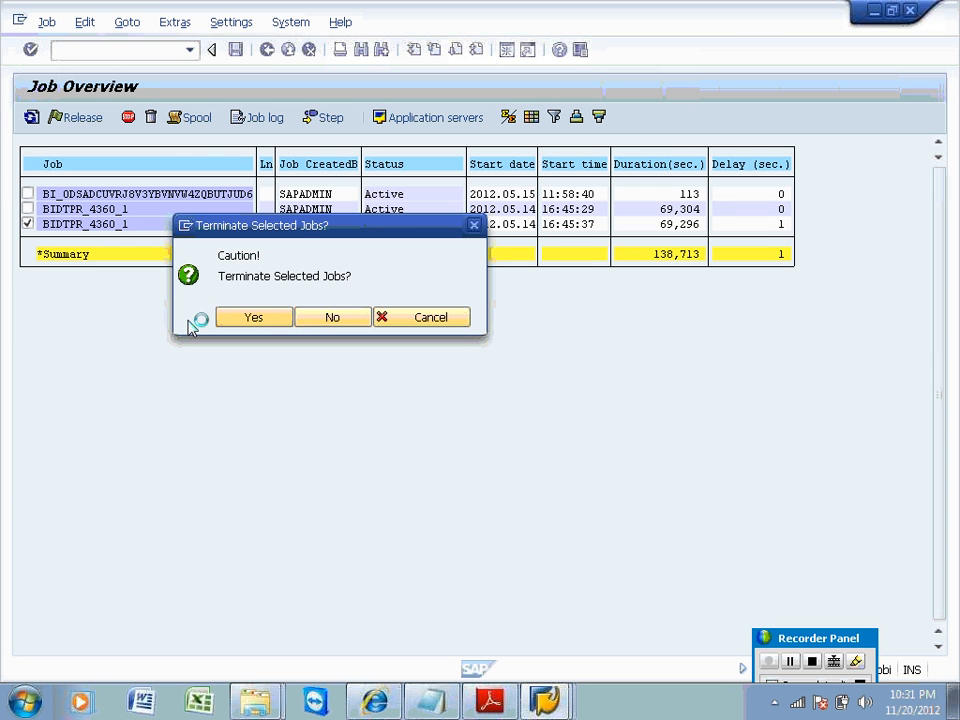
click(30, 118)
click(30, 118)
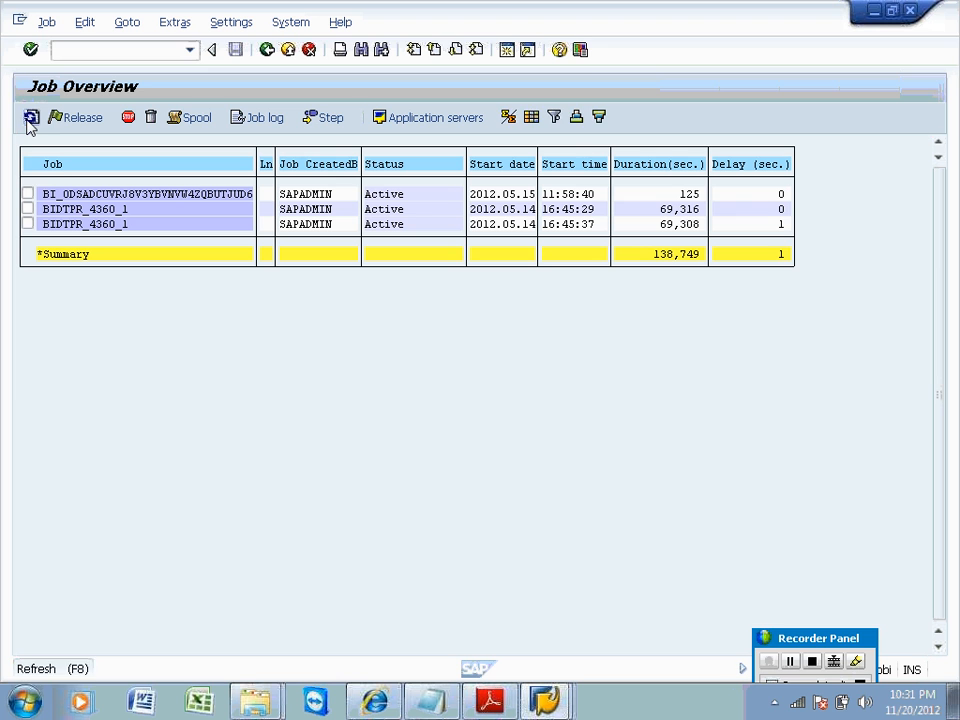
click(30, 118)
click(28, 193)
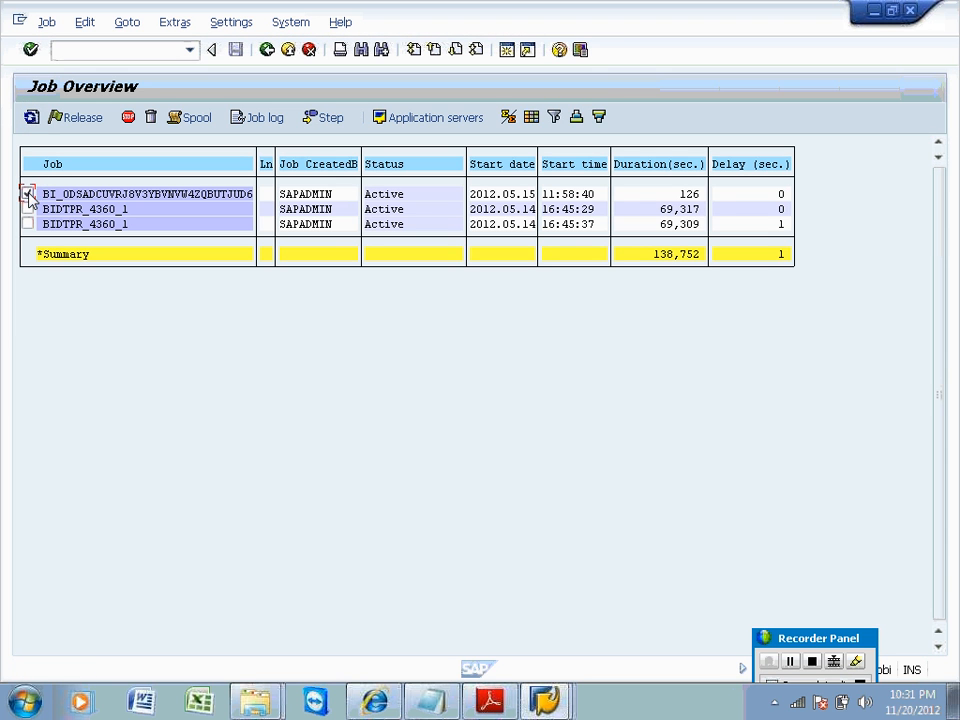
click(31, 117)
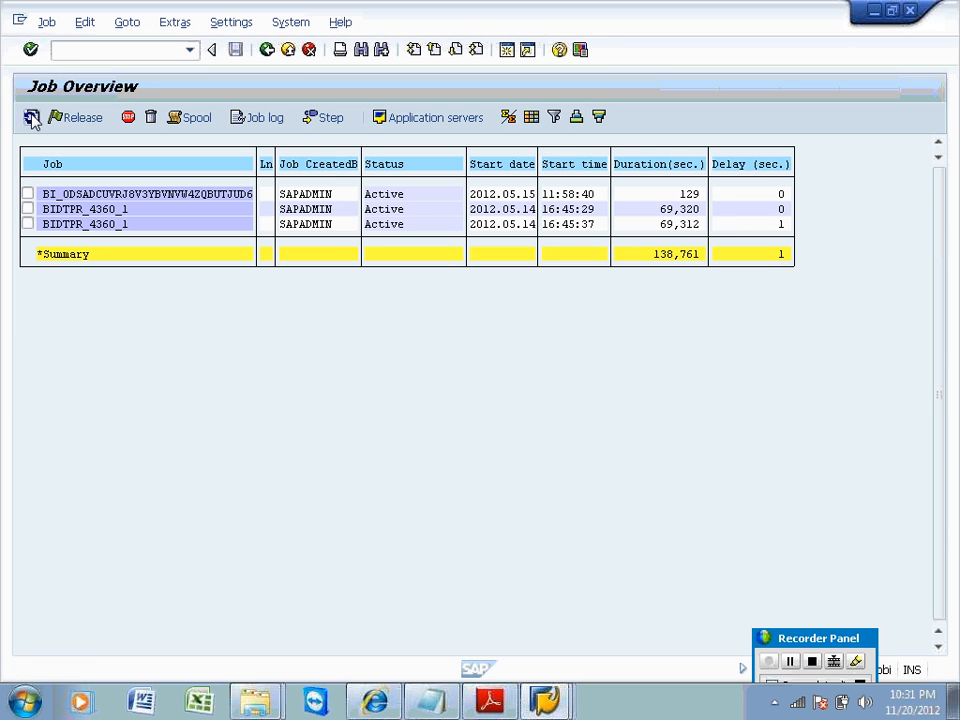
click(31, 117)
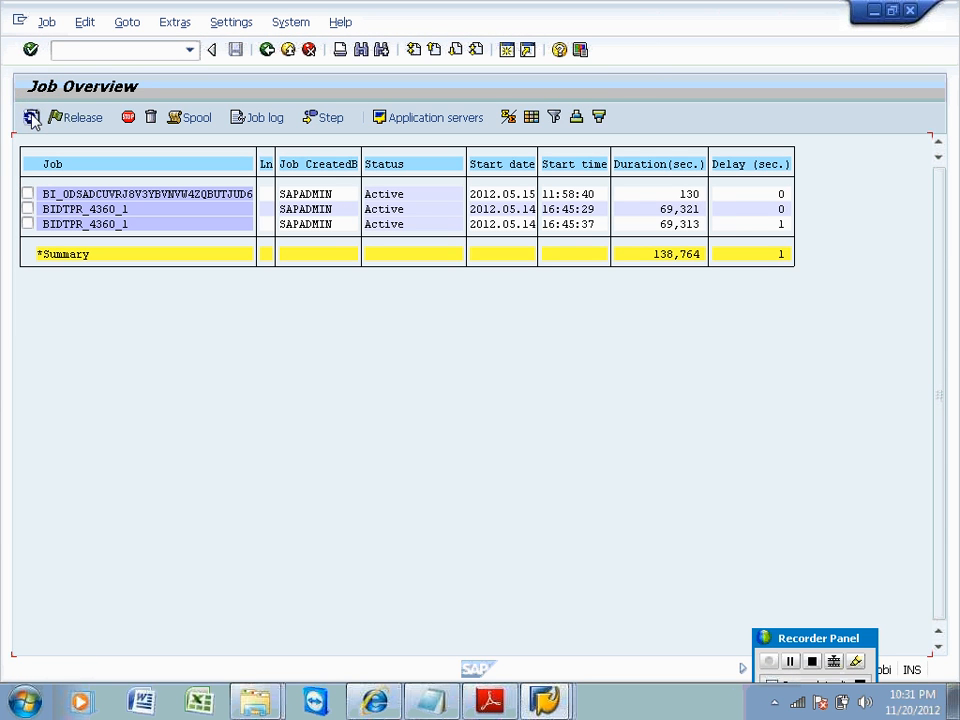
click(28, 209)
click(28, 224)
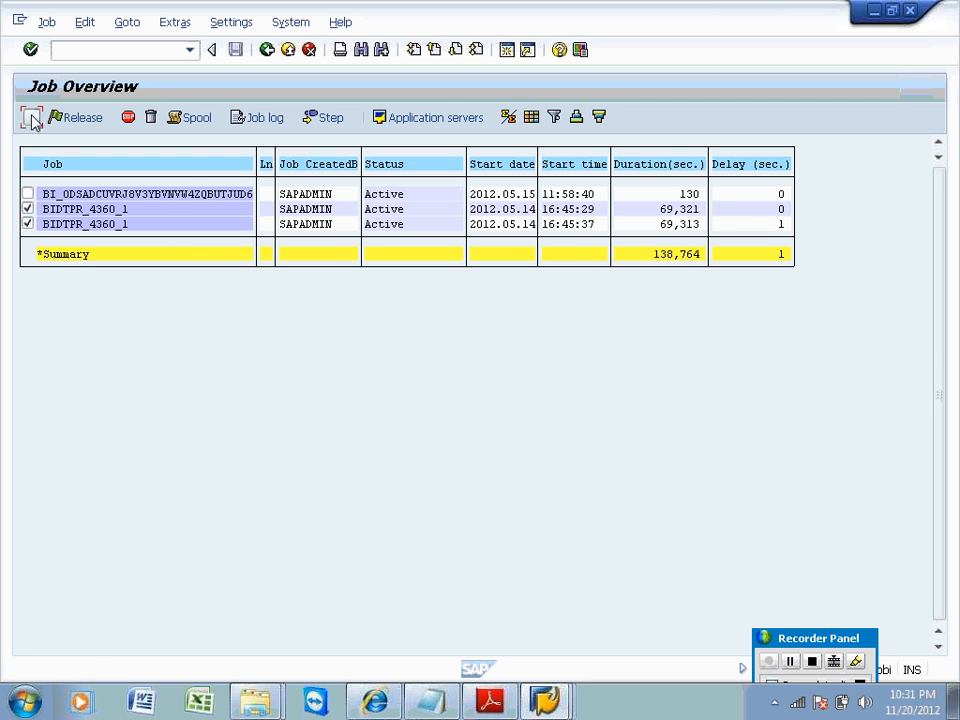
click(31, 117)
click(31, 117)
click(31, 117)
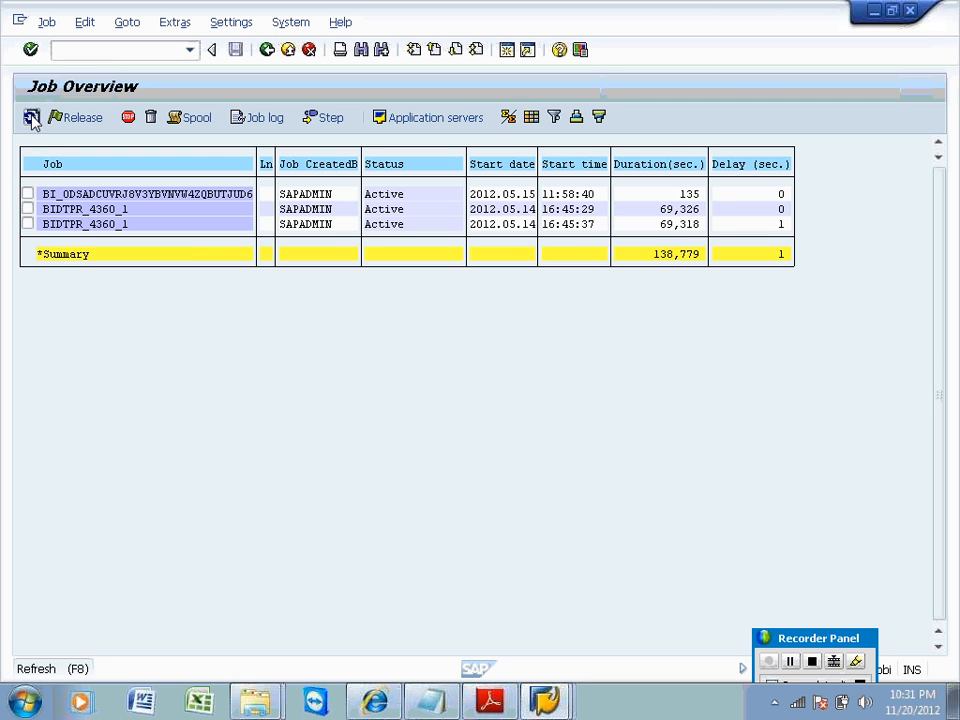
click(31, 117)
click(31, 117)
click(31, 117)
click(31, 117)
click(31, 117)
click(31, 117)
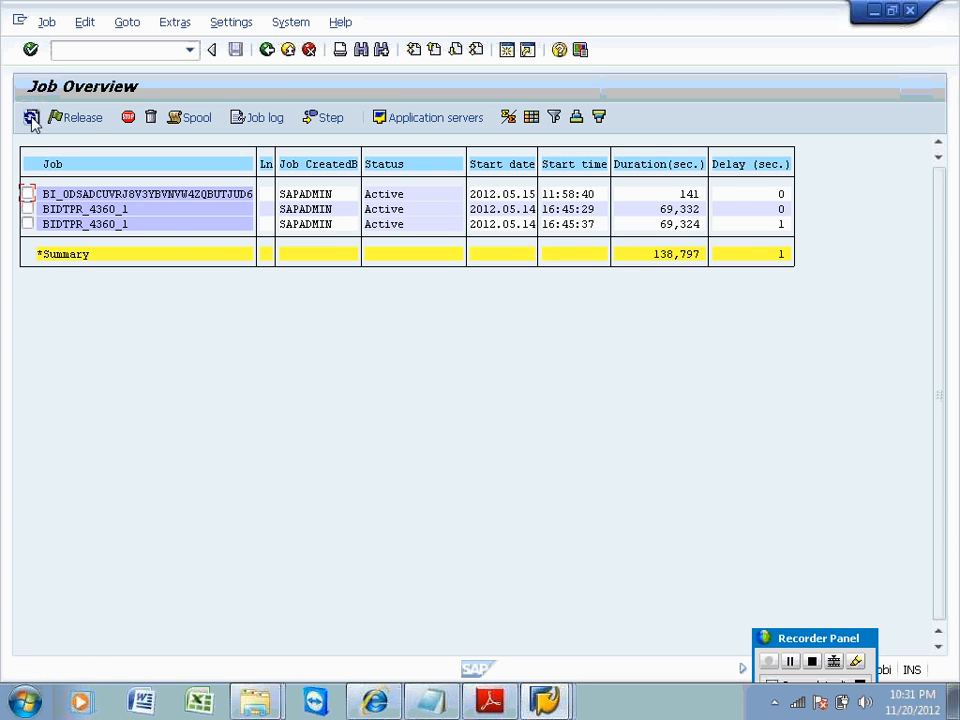
click(29, 195)
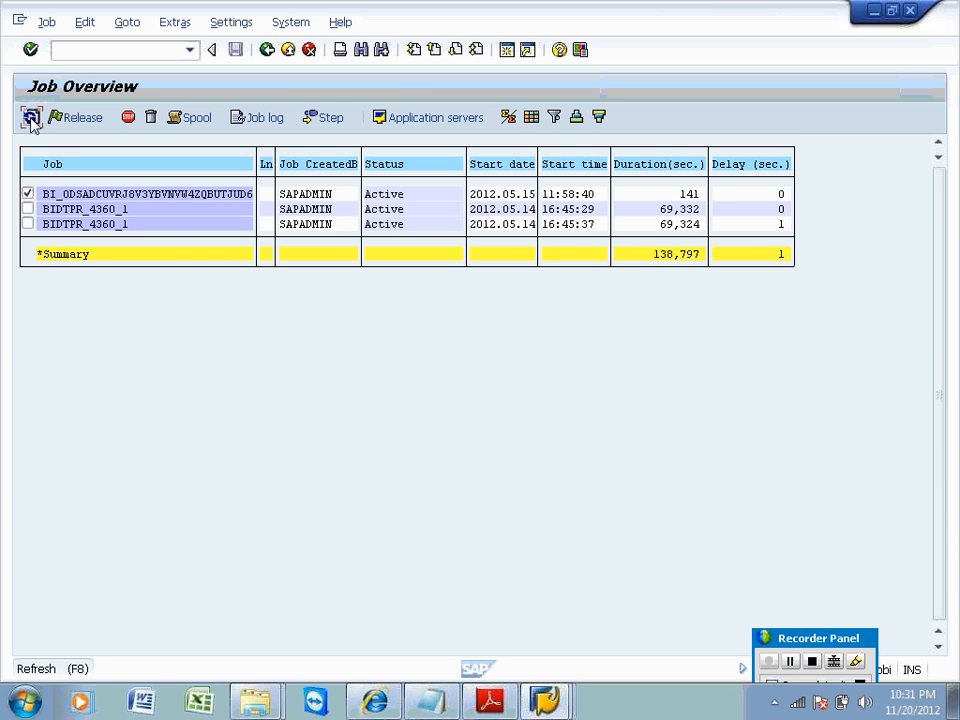
click(31, 117)
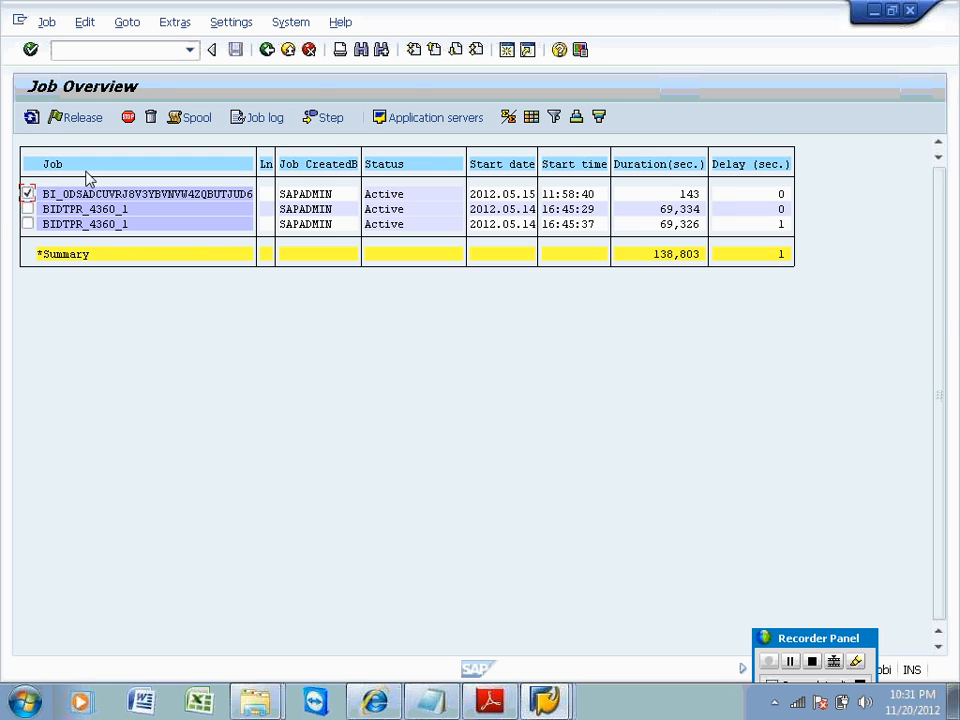
double_click(99, 197)
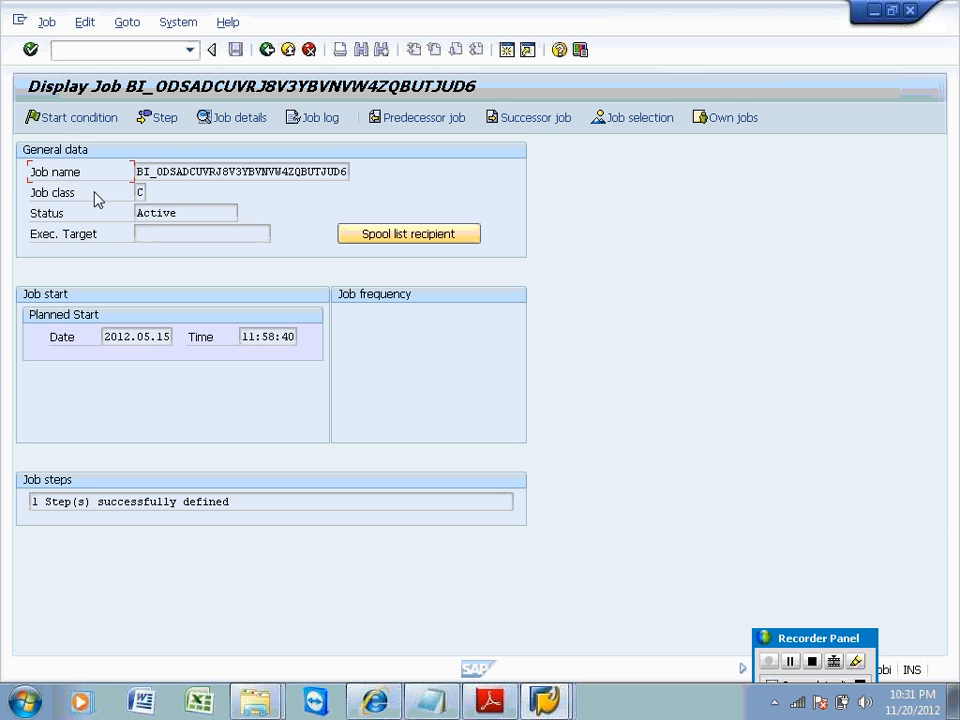
click(230, 120)
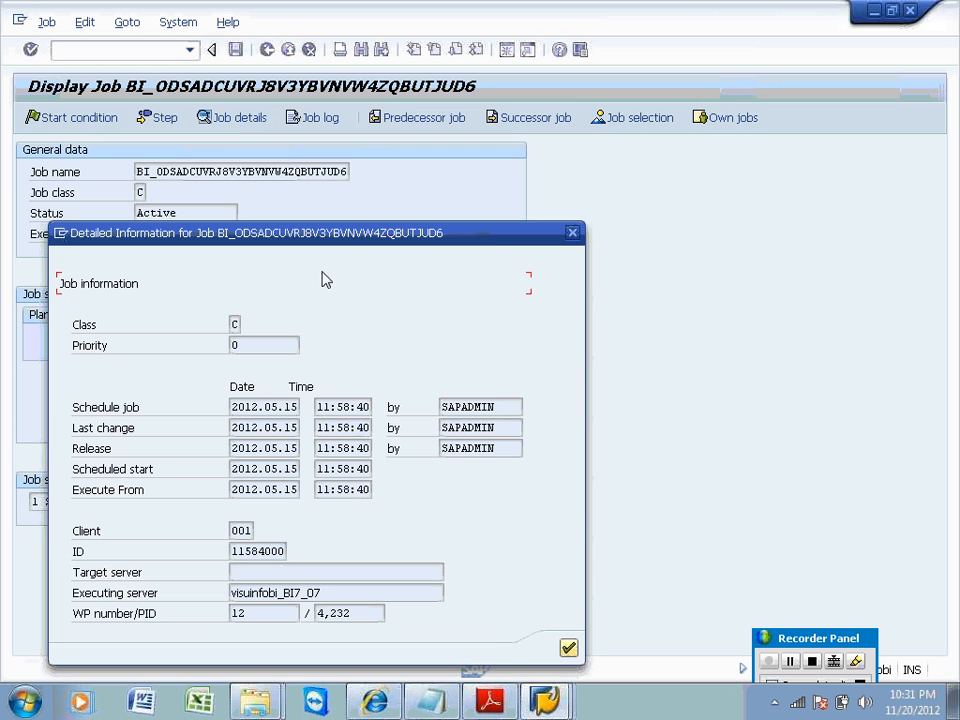
click(574, 234)
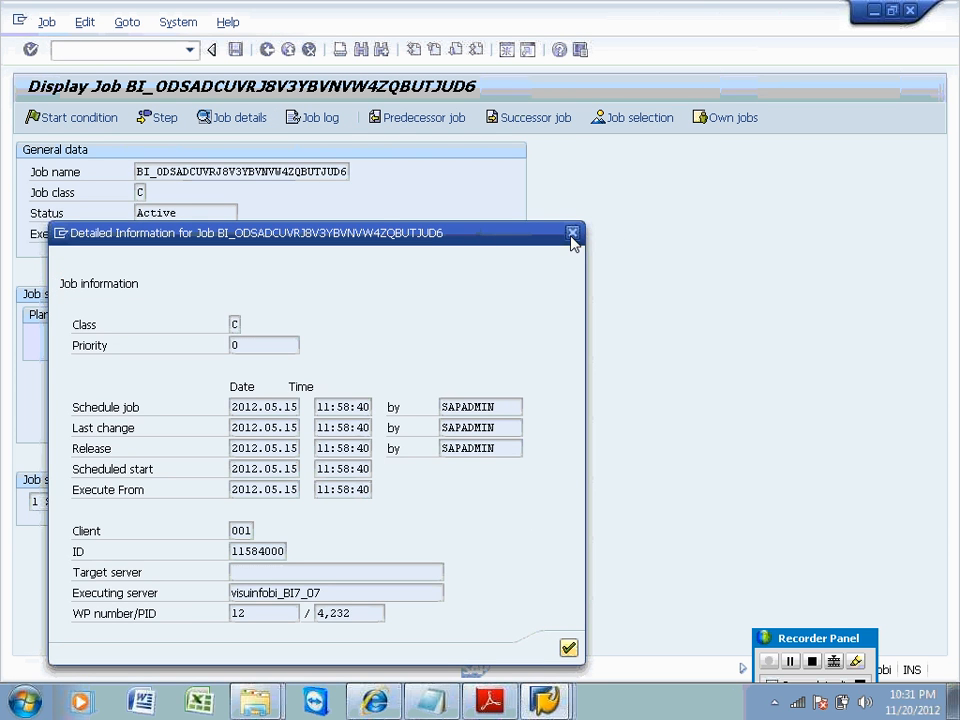
click(314, 120)
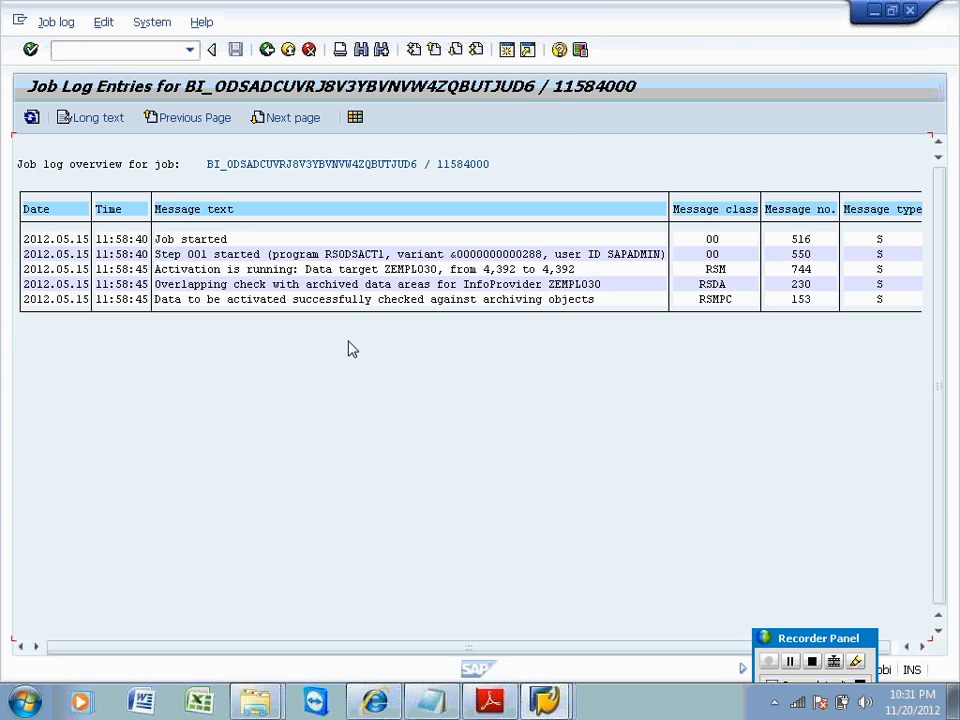
click(31, 120)
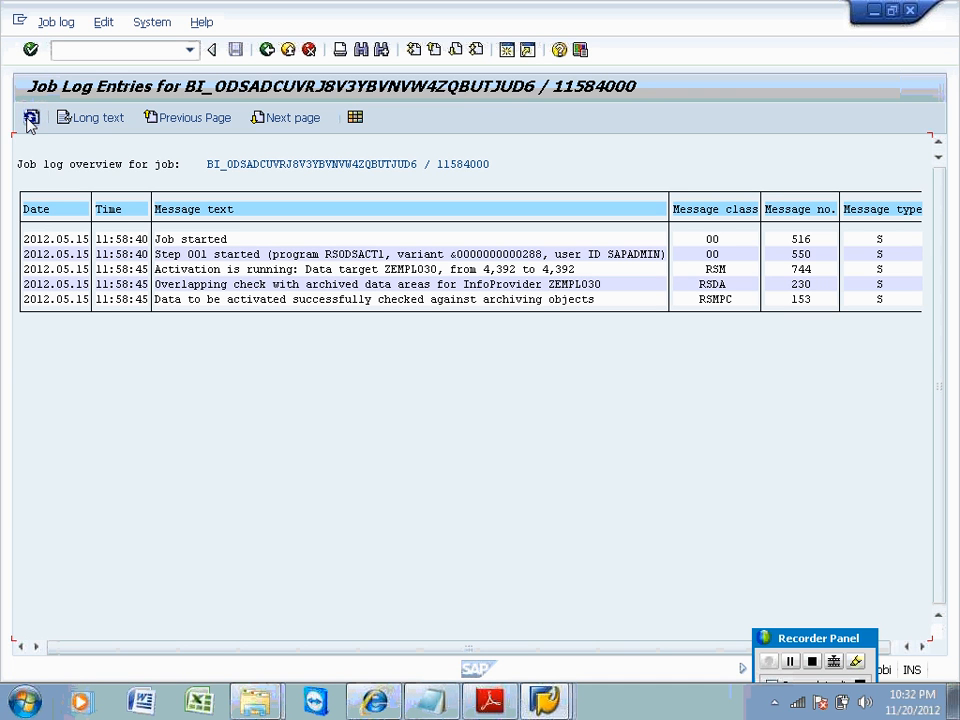
click(31, 120)
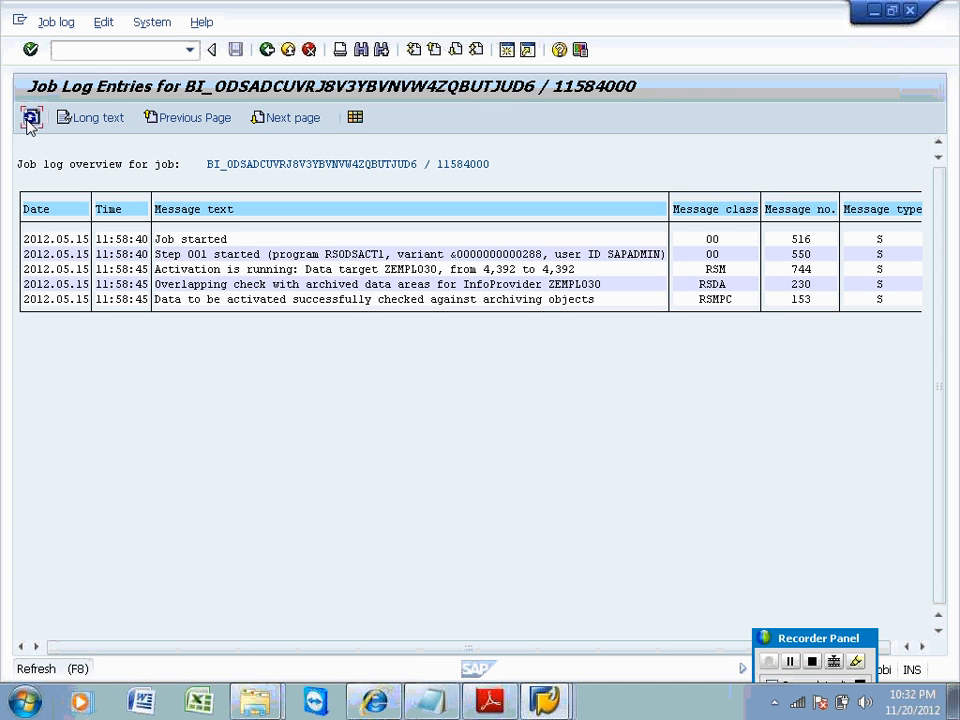
click(267, 50)
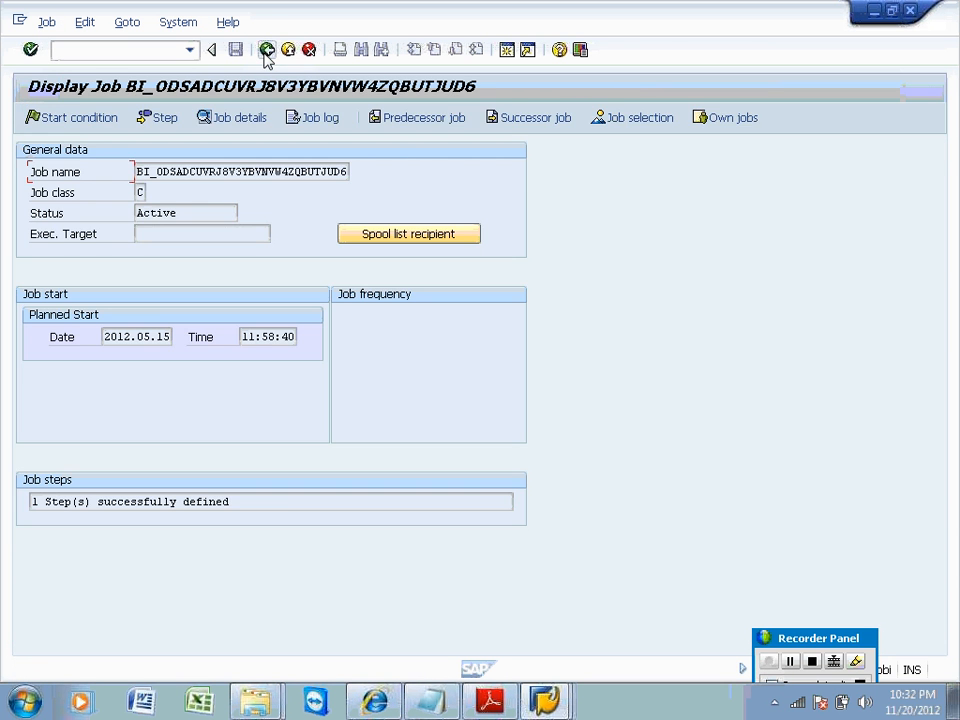
click(266, 52)
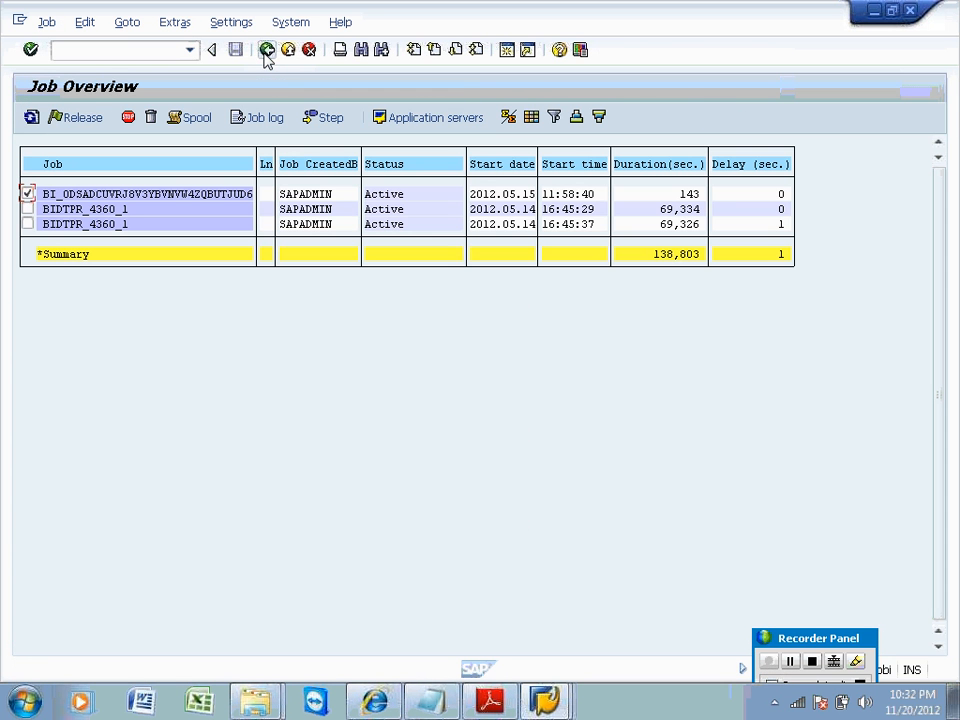
Refresh the active job list repeatedly, marking the two BIDTPR_4360_1 job rows.
click(31, 119)
click(31, 119)
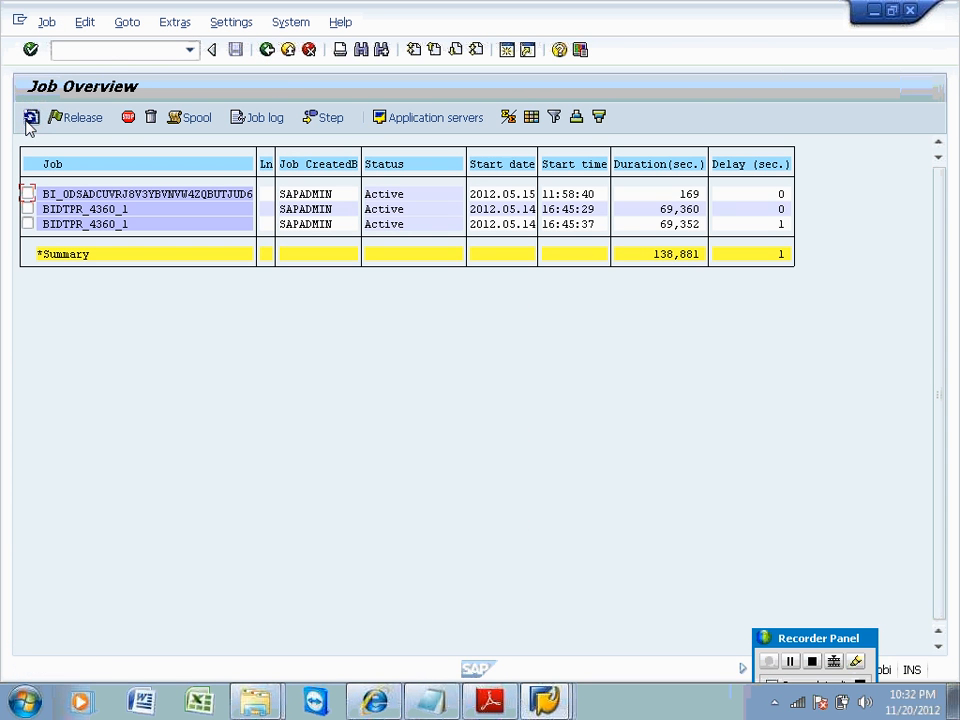
click(28, 209)
click(28, 224)
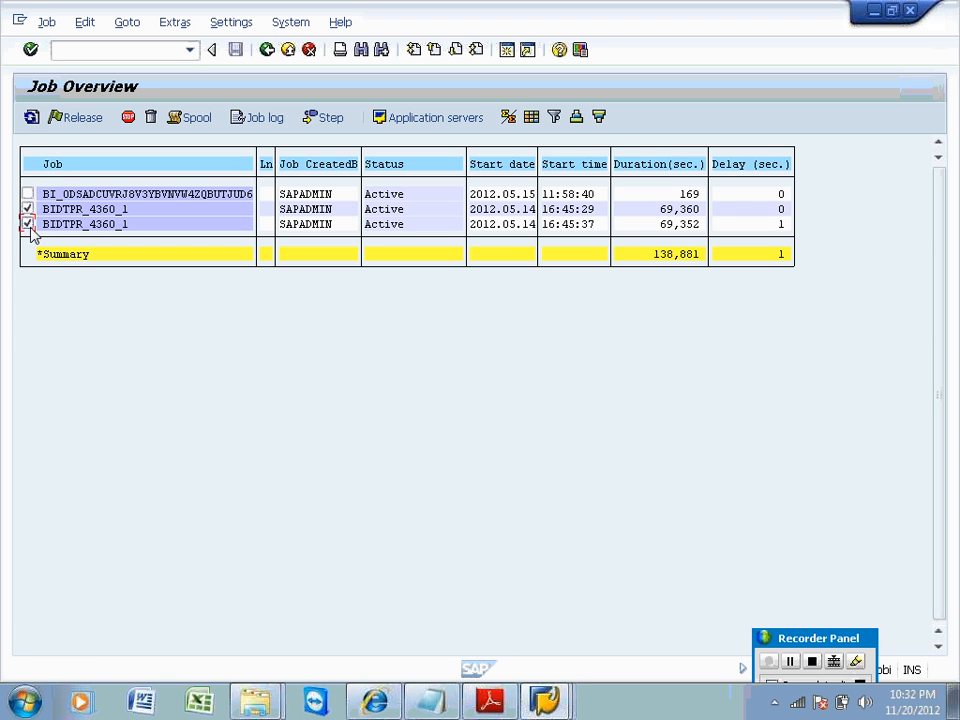
click(31, 119)
click(31, 119)
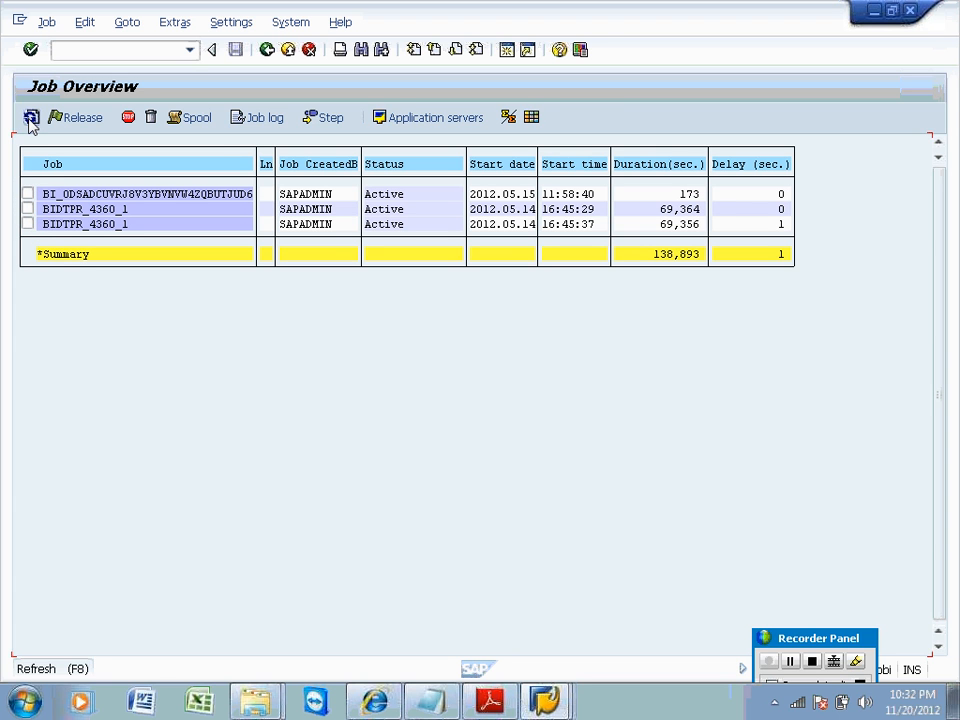
click(31, 119)
click(31, 119)
click(31, 119)
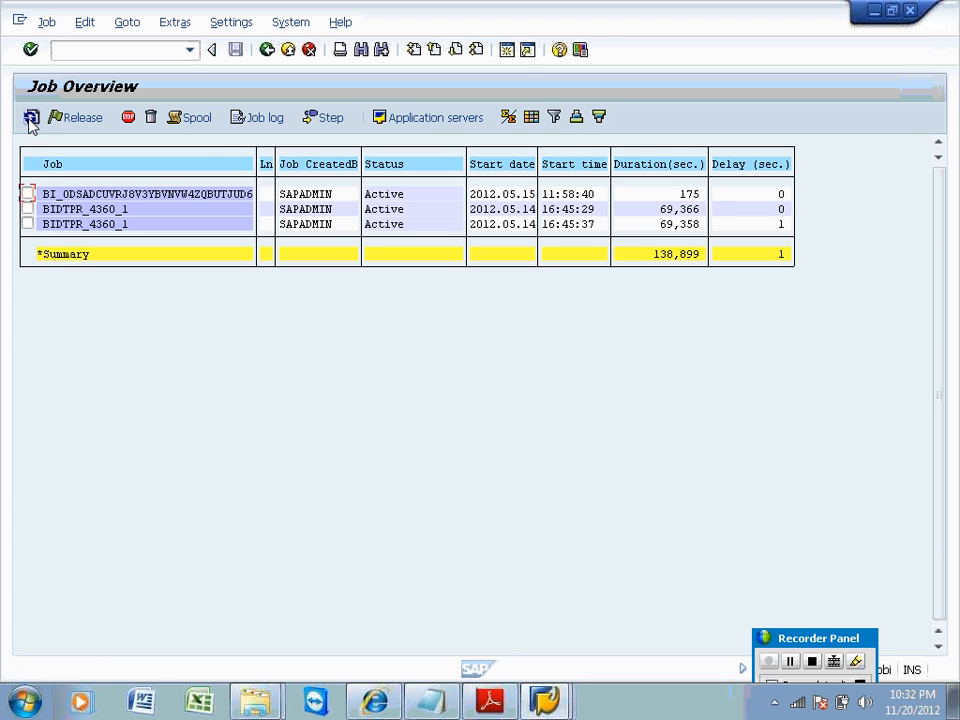
click(31, 119)
click(31, 119)
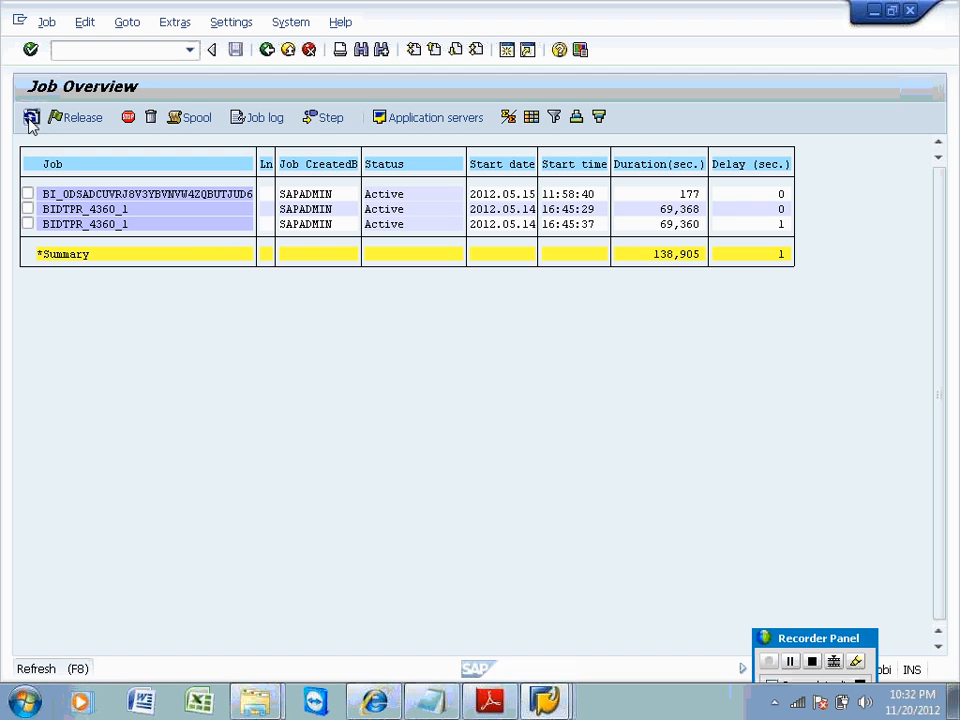
click(31, 119)
click(31, 119)
click(31, 119)
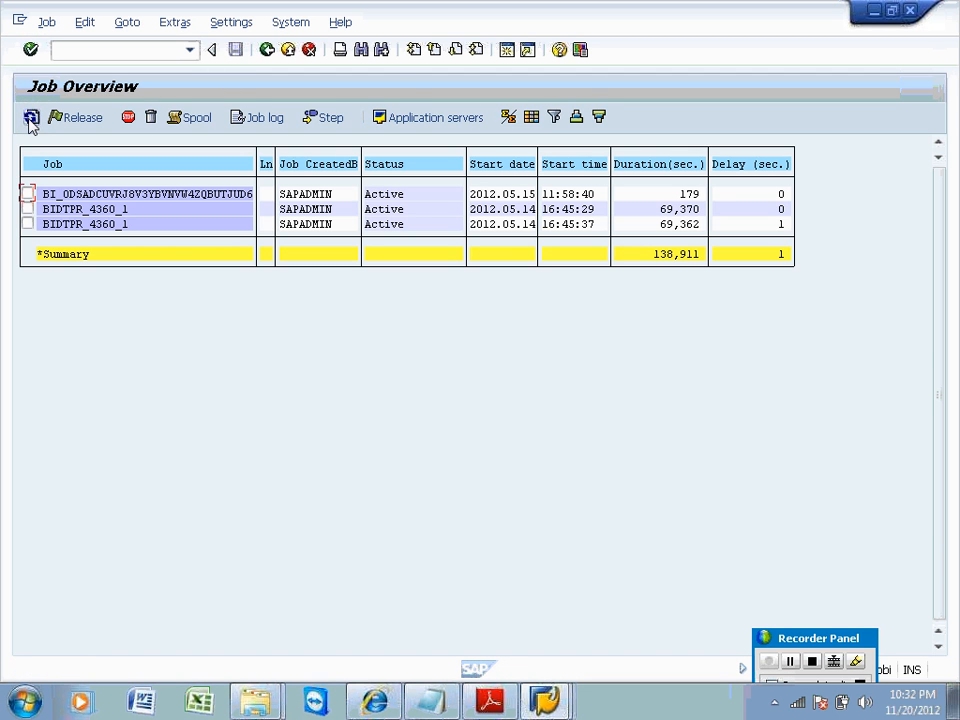
click(31, 119)
click(31, 119)
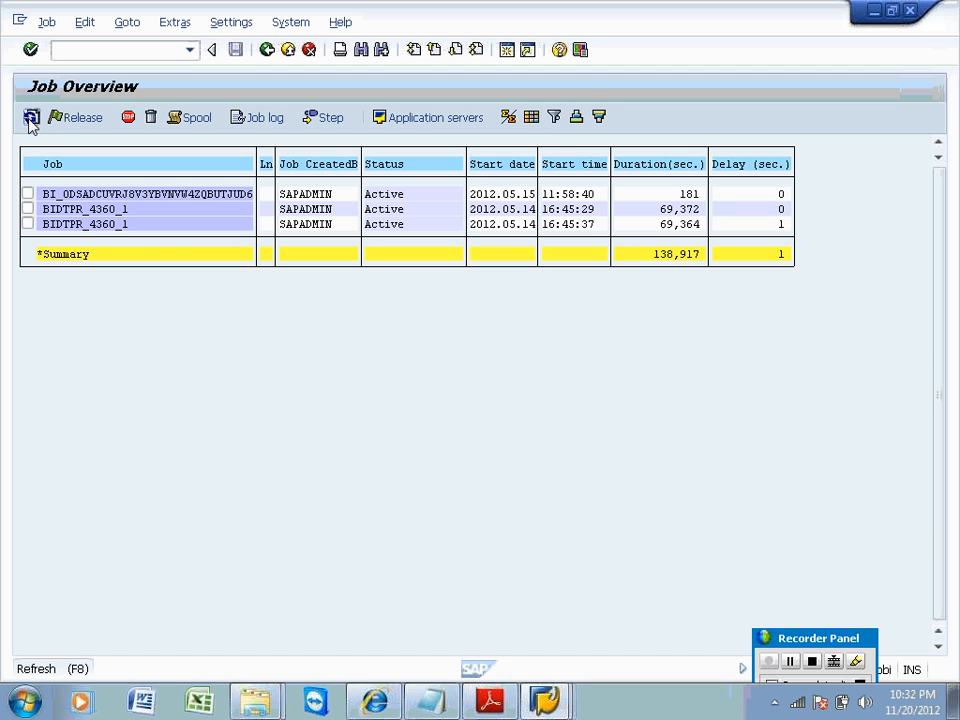
click(31, 119)
click(31, 119)
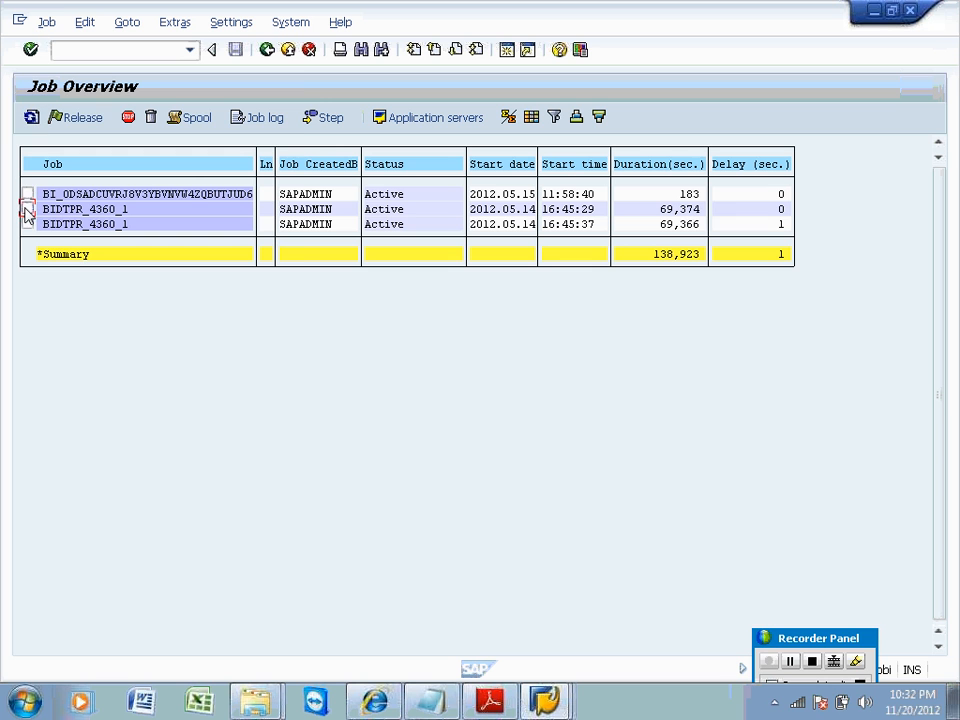
Cancel the BIDTPR_4360_1 job started at 16:45:29 via Job > Cancel active job, confirming Yes.
click(27, 210)
click(46, 22)
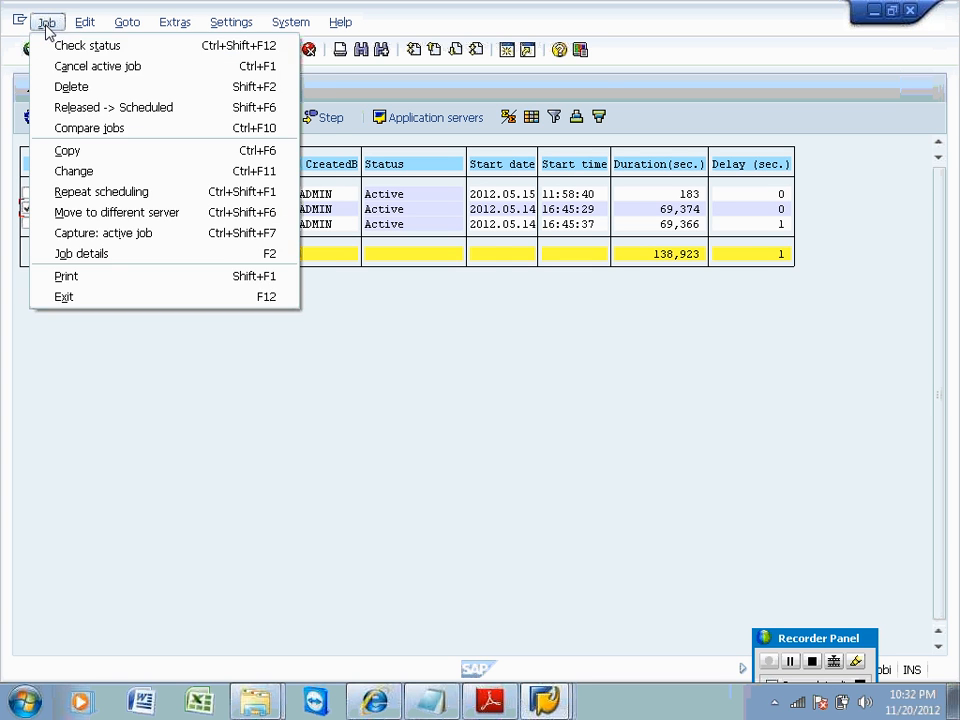
click(55, 66)
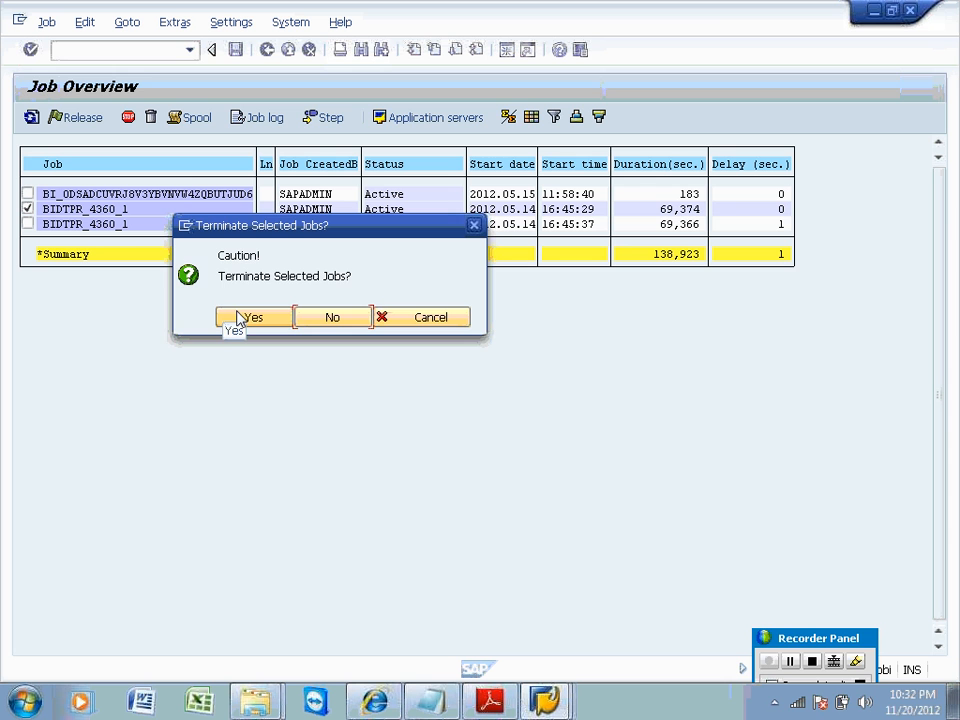
click(238, 318)
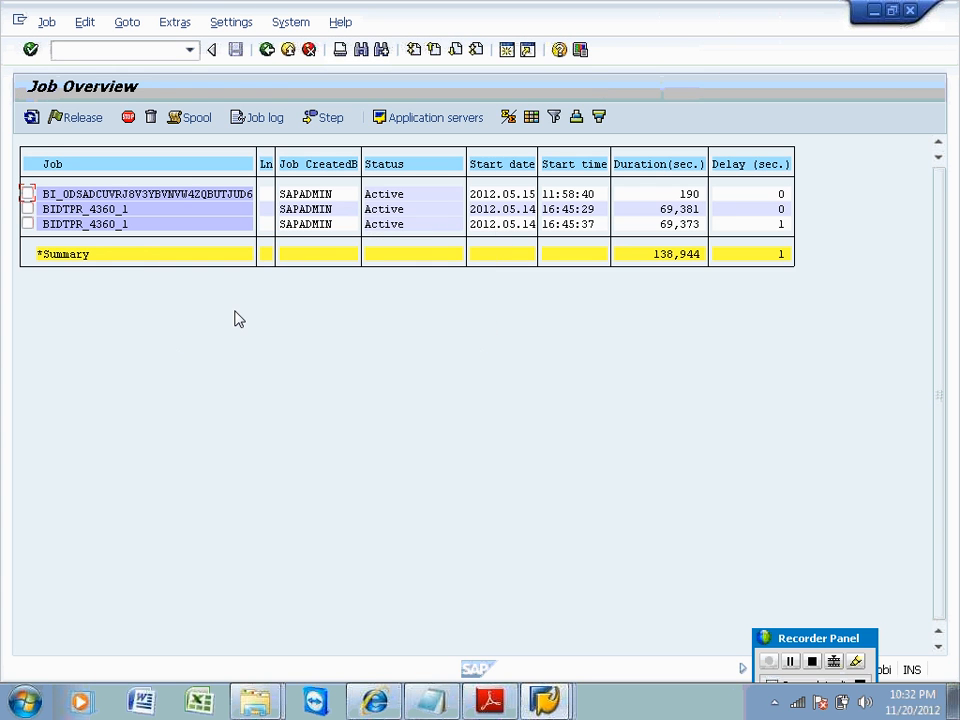
View the BIDTPR_4360_1 job's log from its details, then return to the job list.
double_click(94, 210)
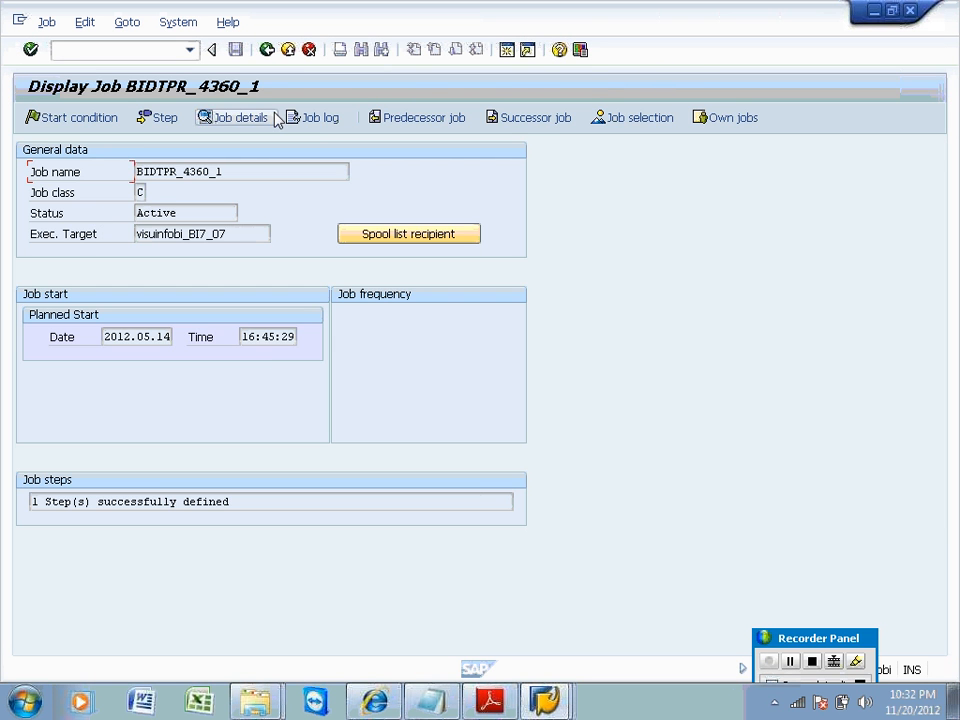
click(311, 118)
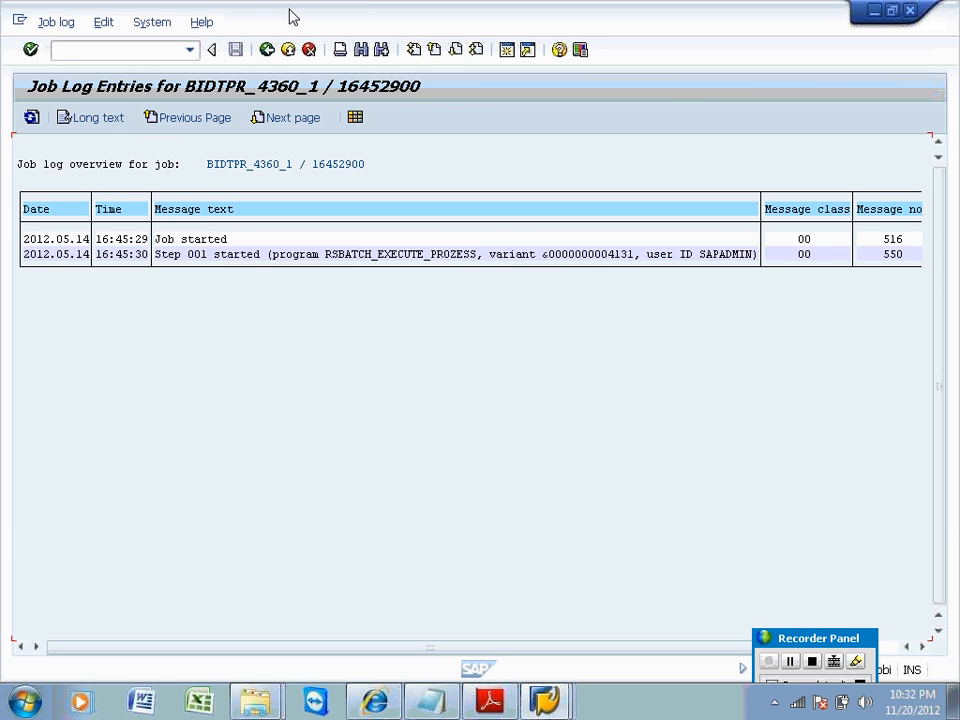
click(267, 50)
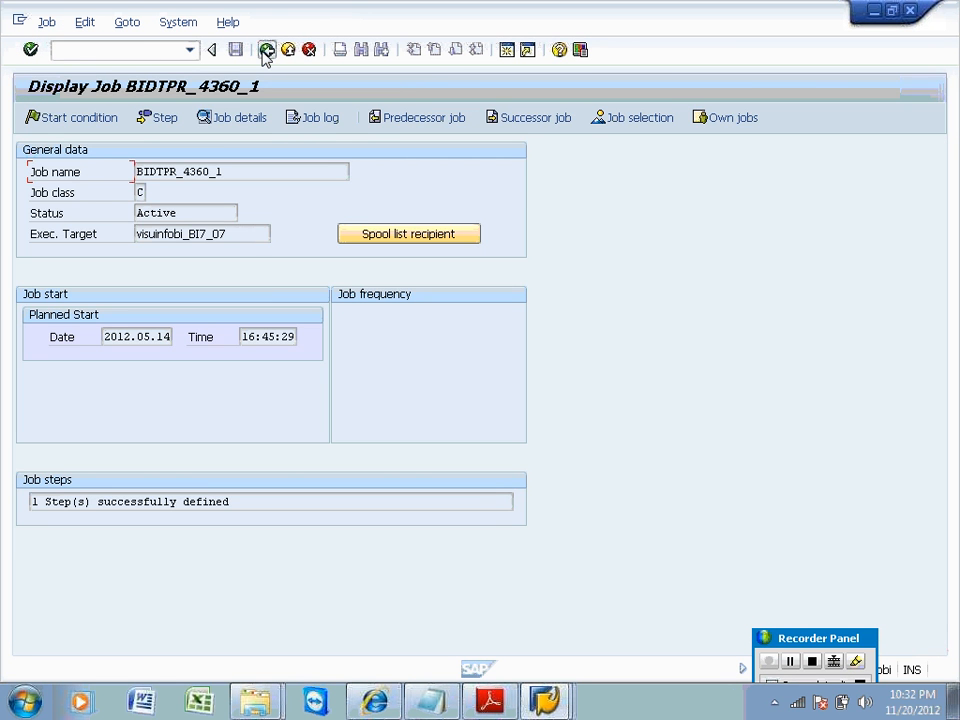
click(267, 50)
Delete the BIDTPR_4360_1 job from the context menu, confirm, and refresh the list.
right_click(110, 214)
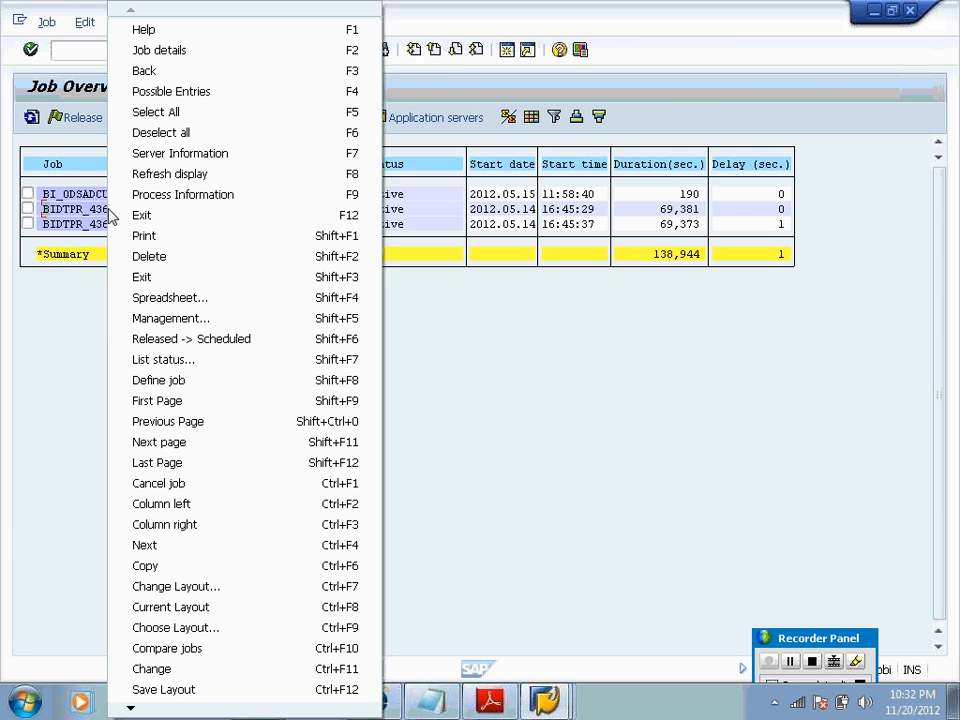
click(140, 256)
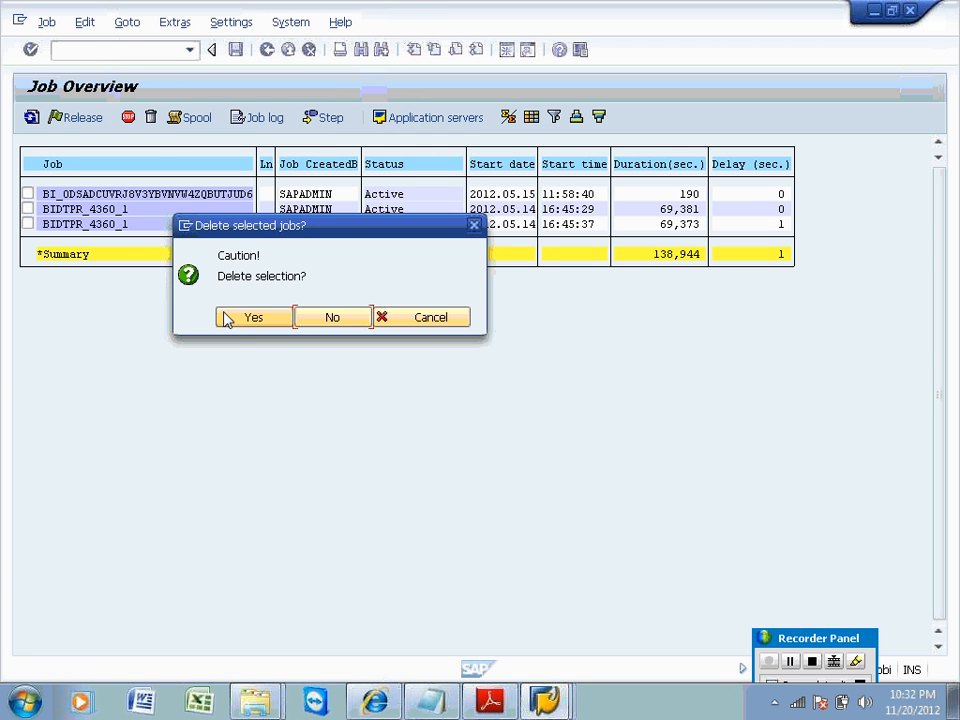
click(226, 318)
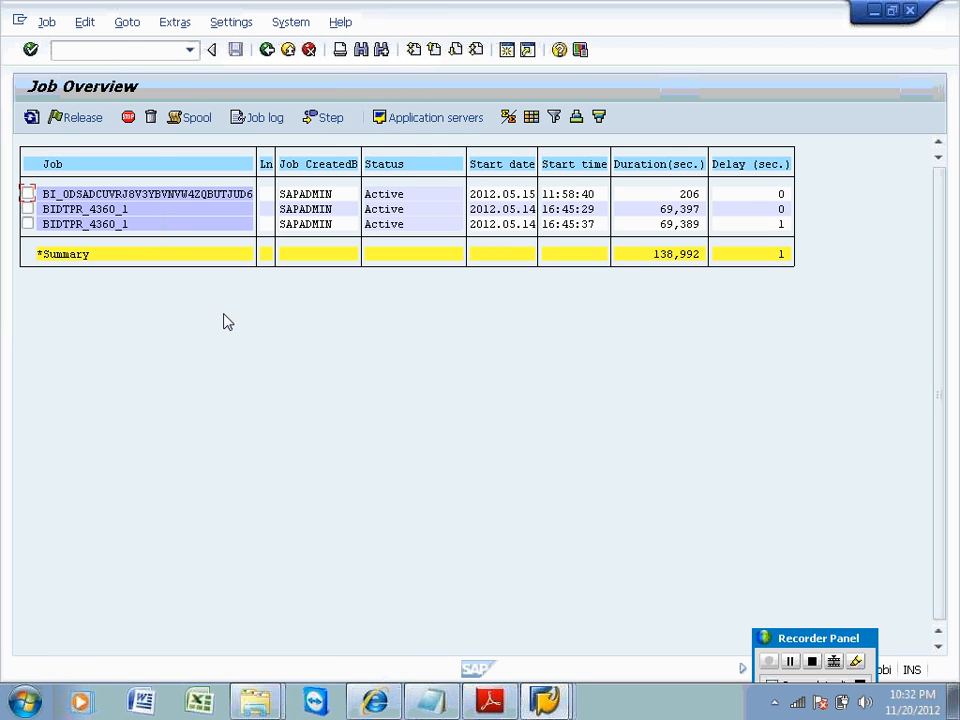
click(31, 117)
click(31, 117)
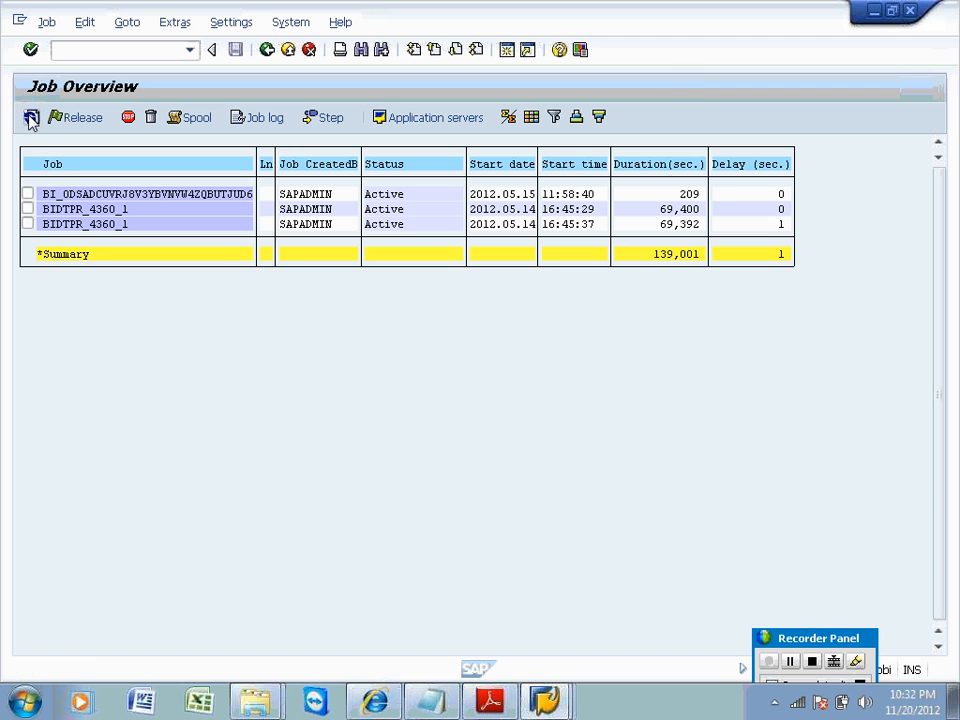
click(31, 117)
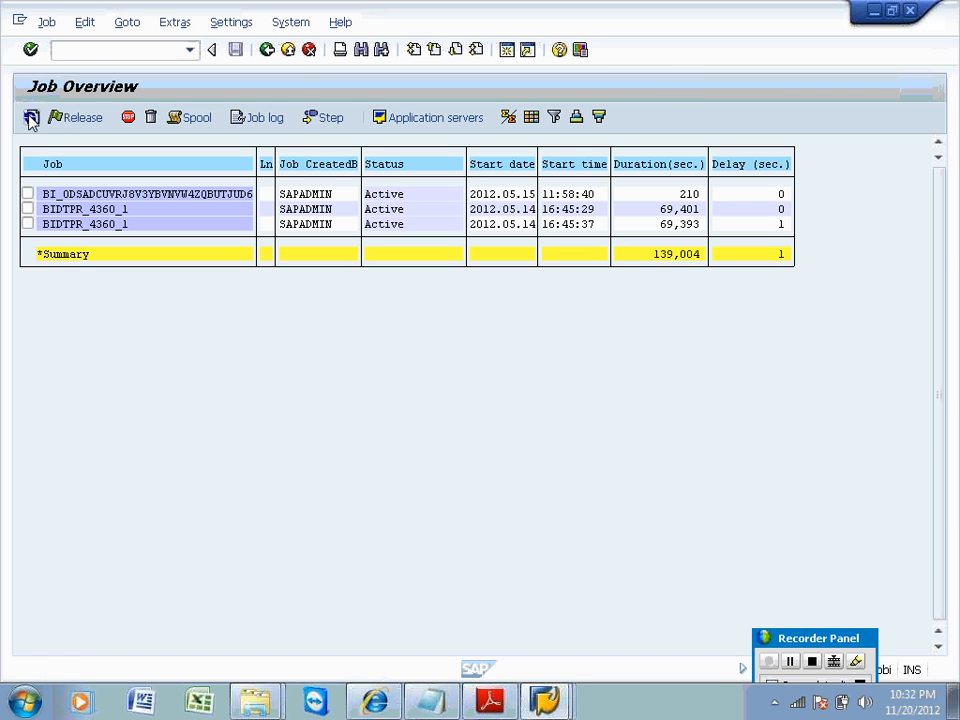
Cancel the 16:45:29 BIDTPR_4360_1 job again, confirm, and return to job selection.
click(27, 209)
click(46, 22)
click(97, 66)
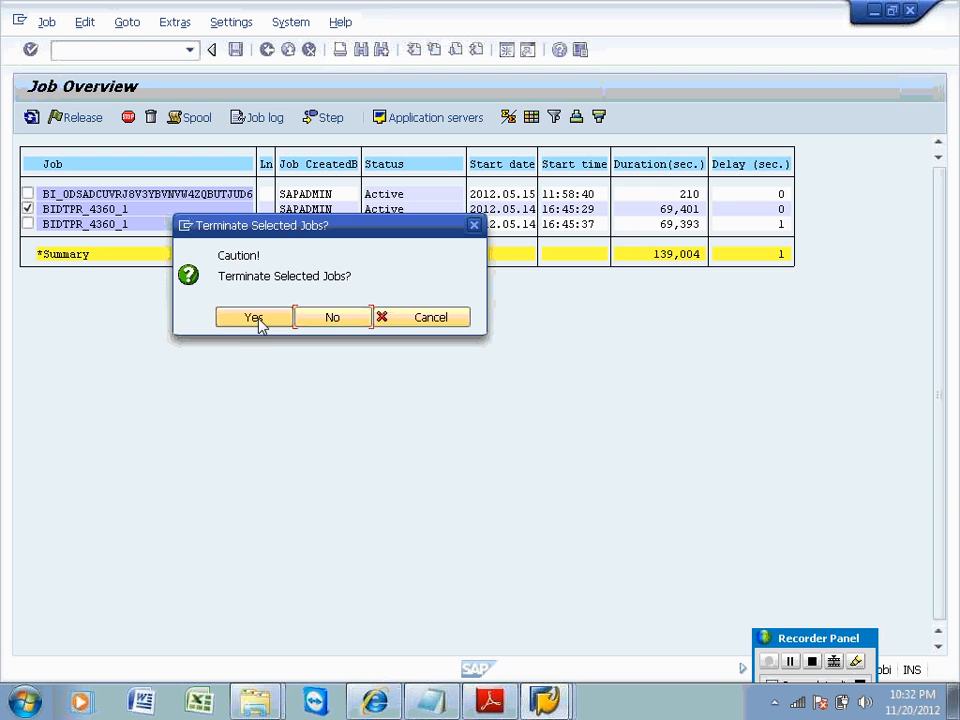
click(258, 320)
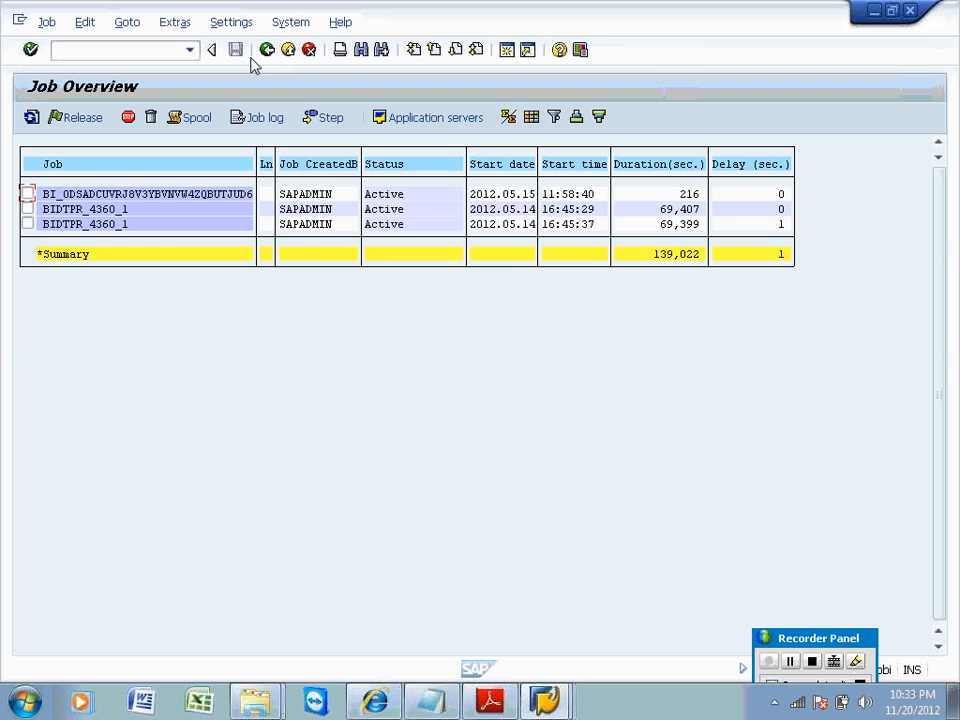
click(267, 49)
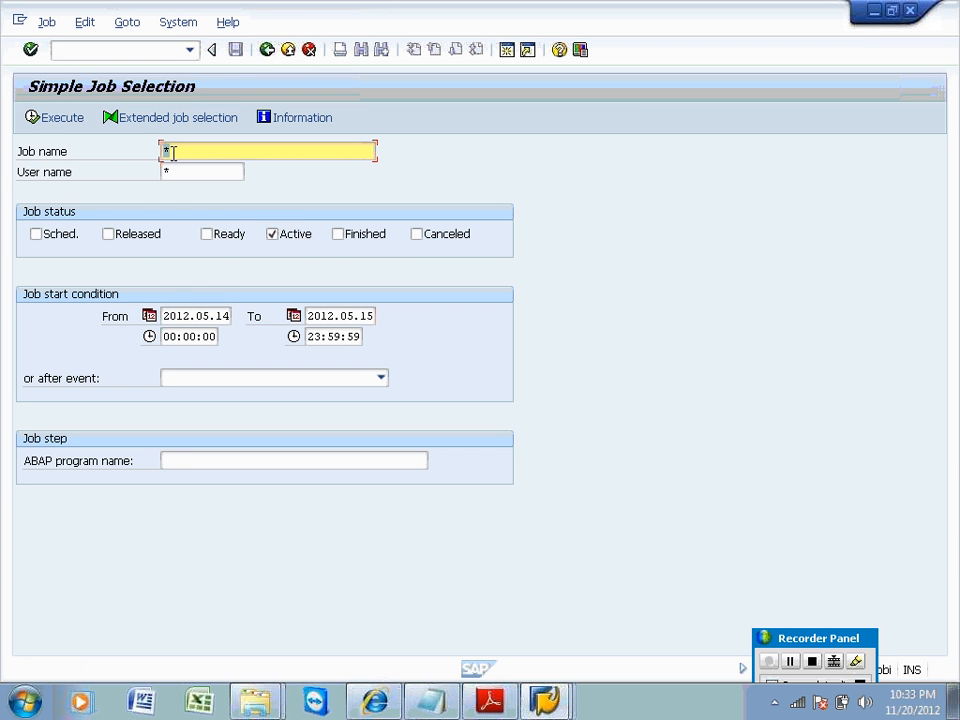
key(BackSpace)
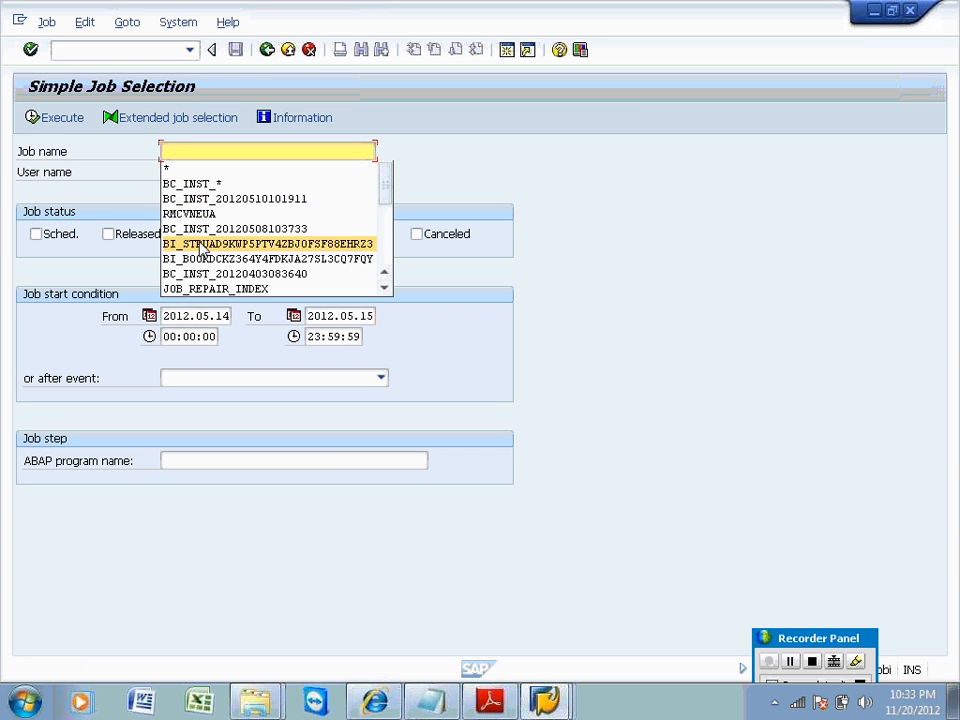
click(200, 244)
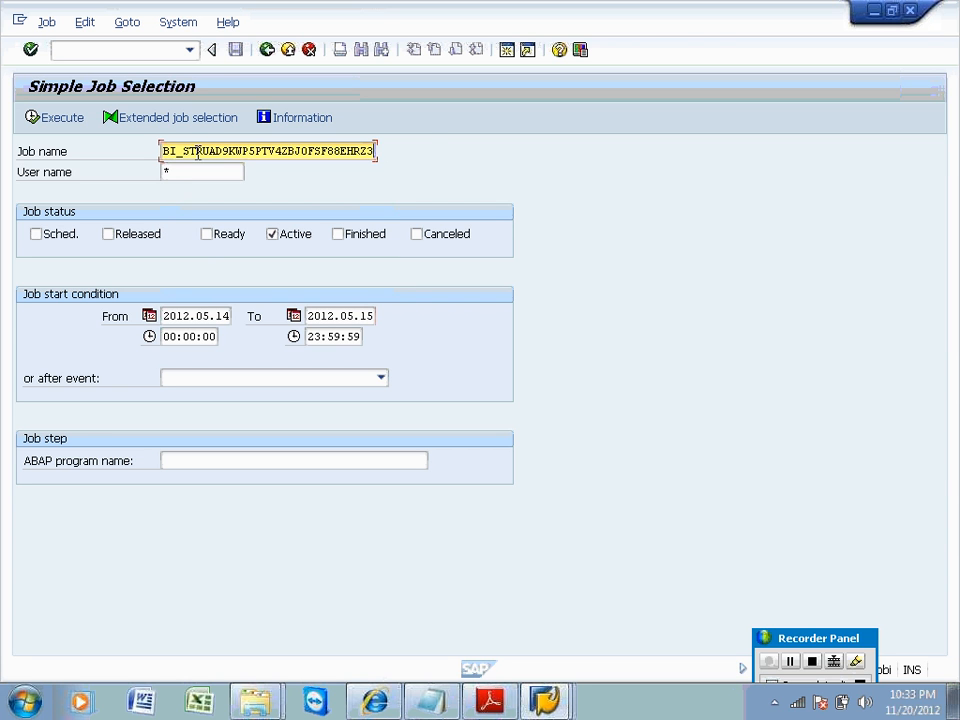
drag(181, 150, 424, 146)
text(ODS)
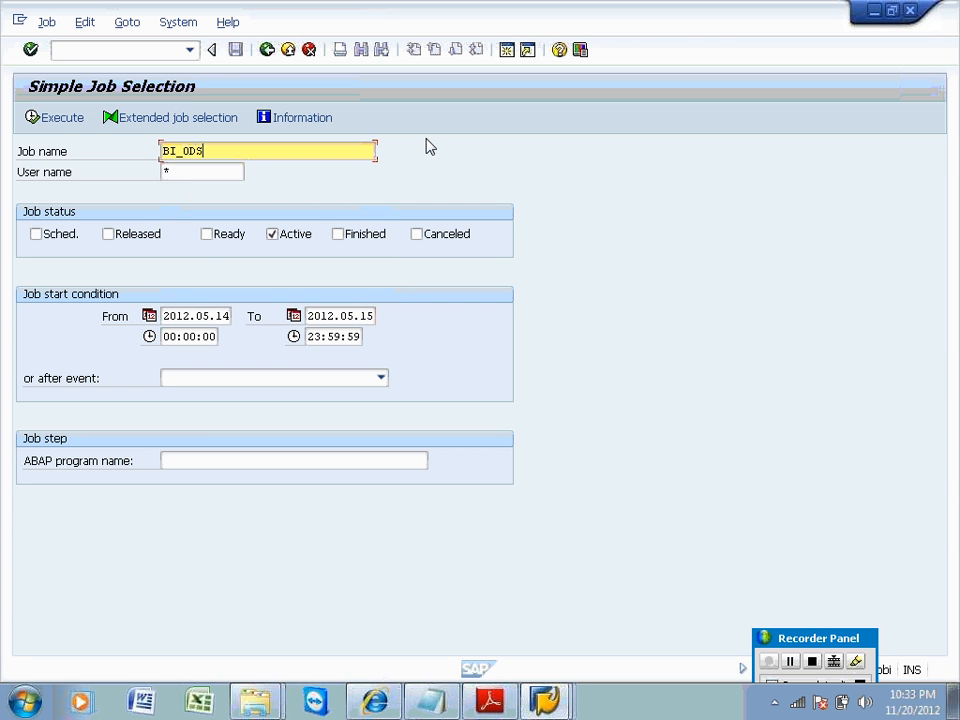
click(58, 119)
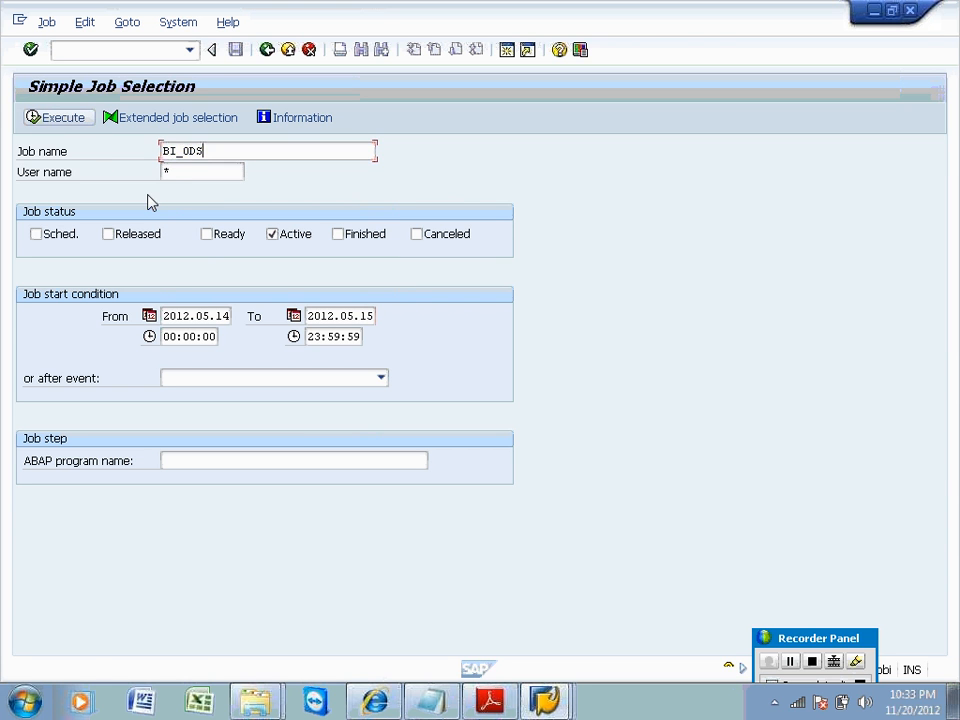
key(BackSpace)
key(BackSpace)
key(BackSpace)
key(BackSpace)
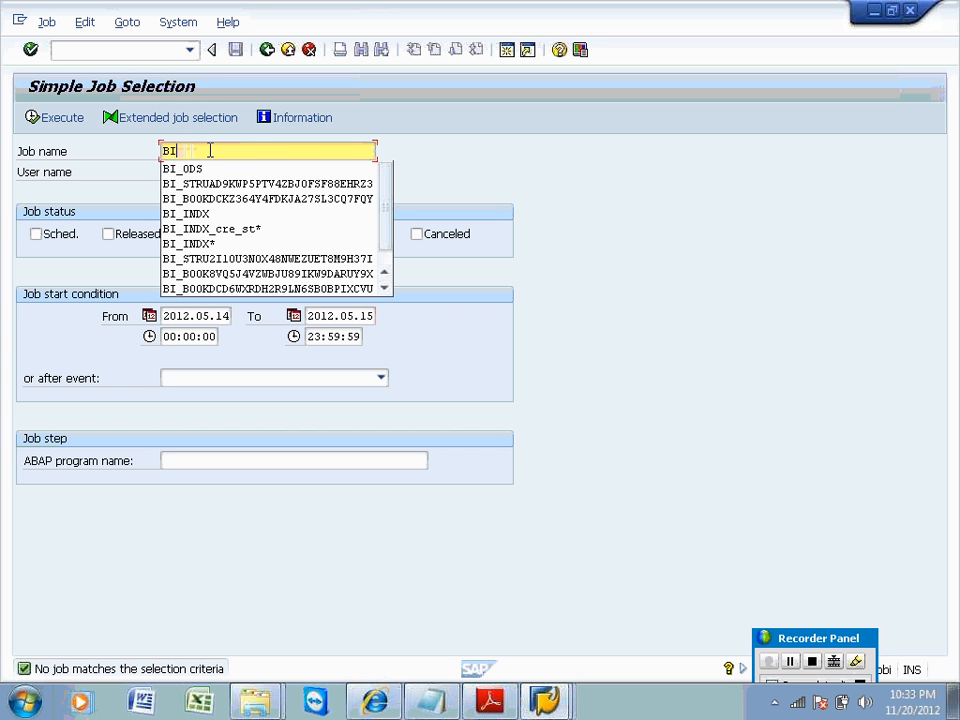
text(ODS)
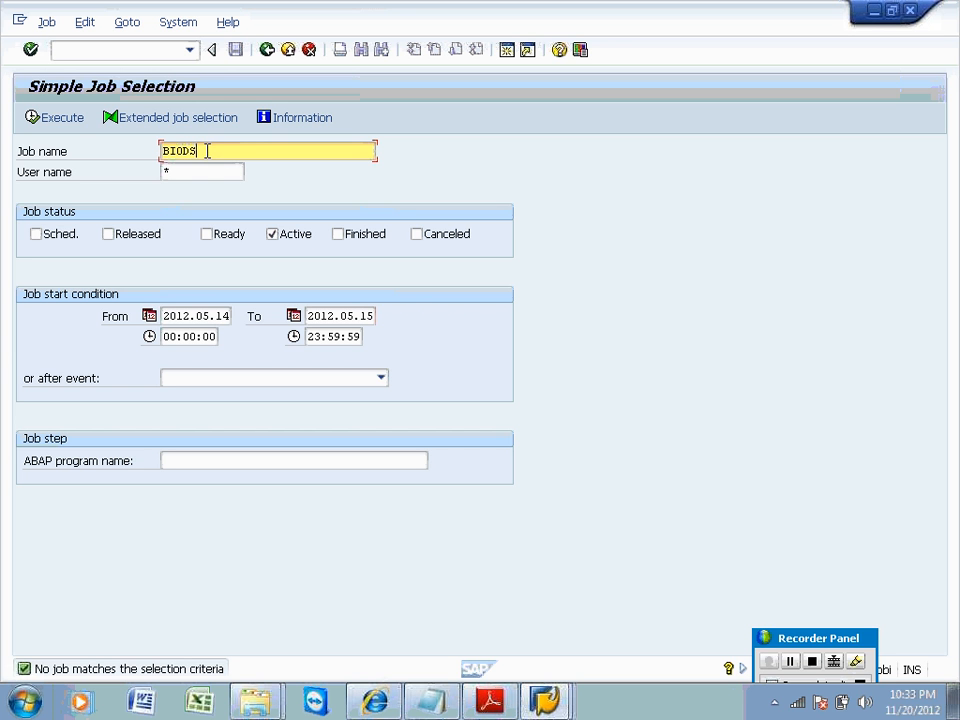
click(70, 124)
text(*)
click(60, 118)
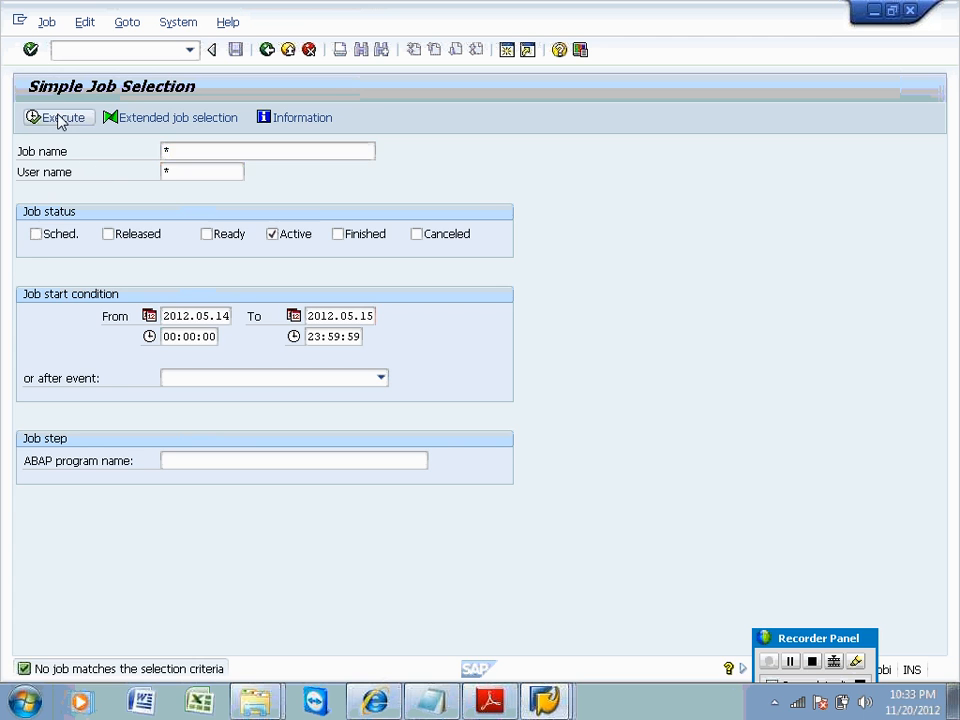
click(88, 193)
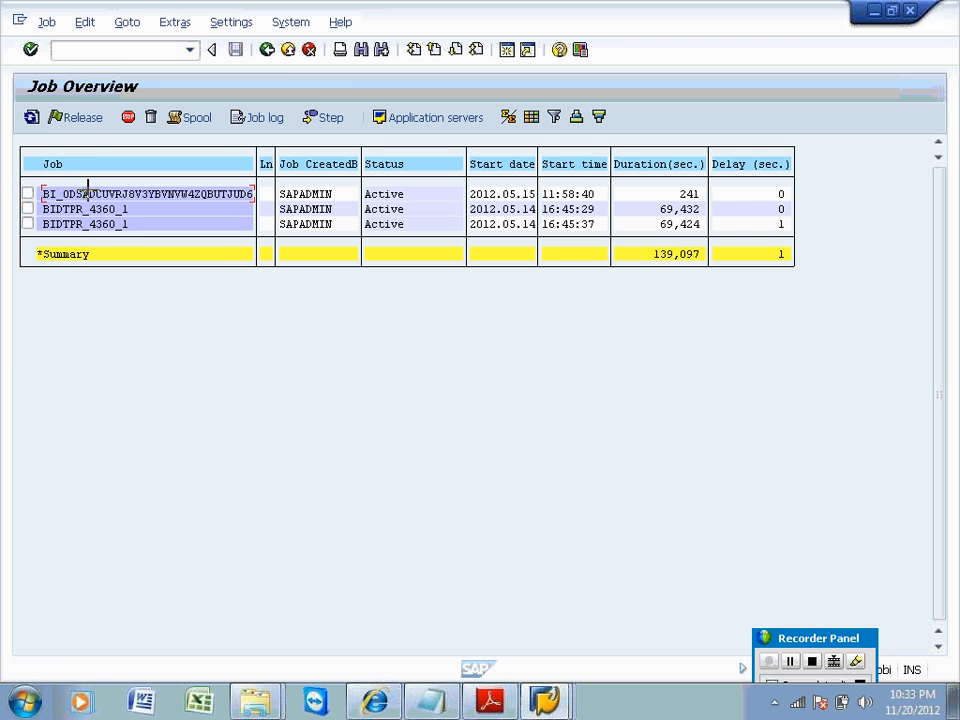
key(ctrl+y)
drag(44, 193, 90, 196)
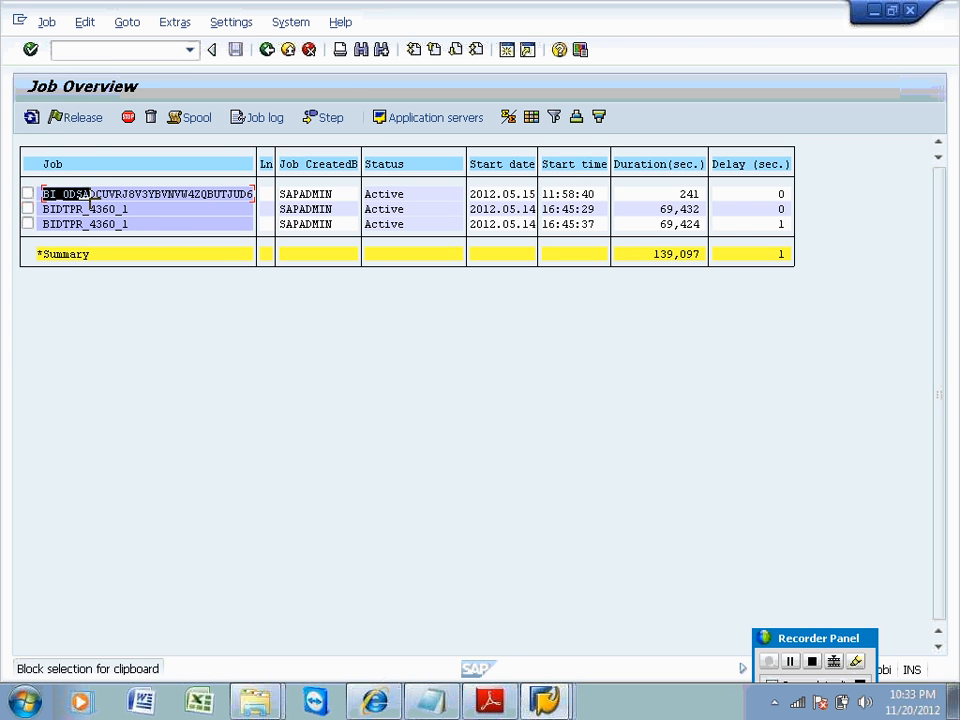
key(ctrl+c)
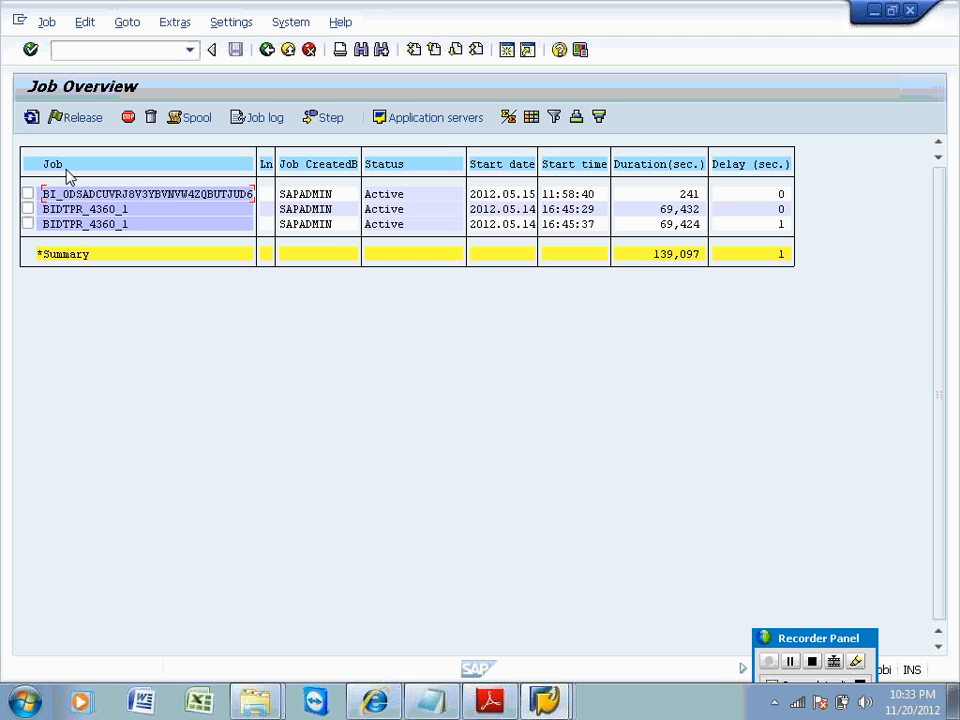
click(267, 50)
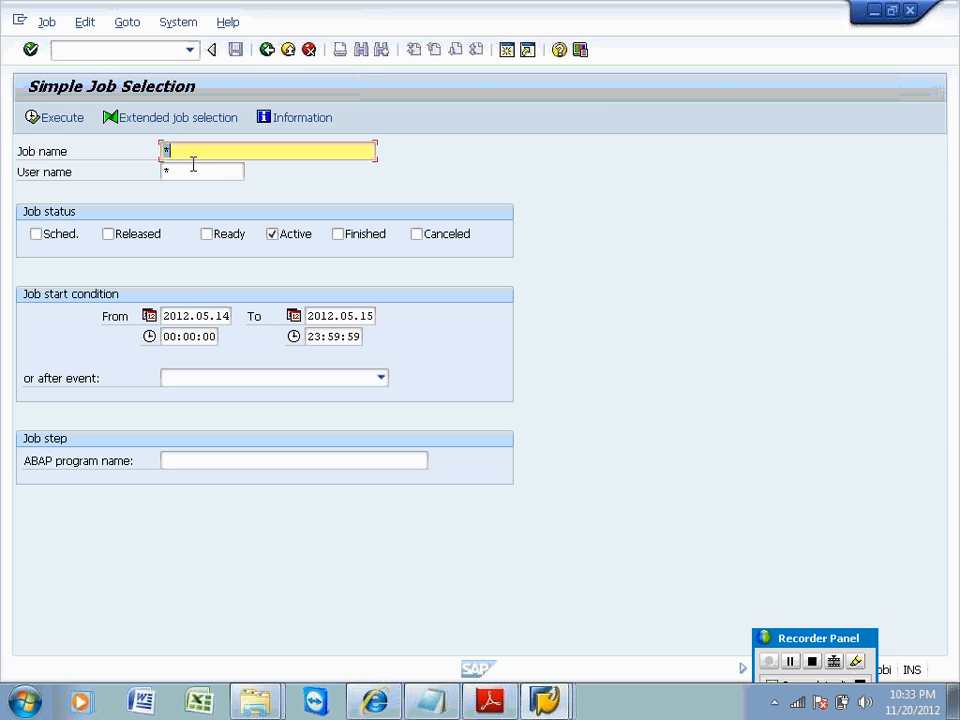
key(ctrl+v)
click(77, 143)
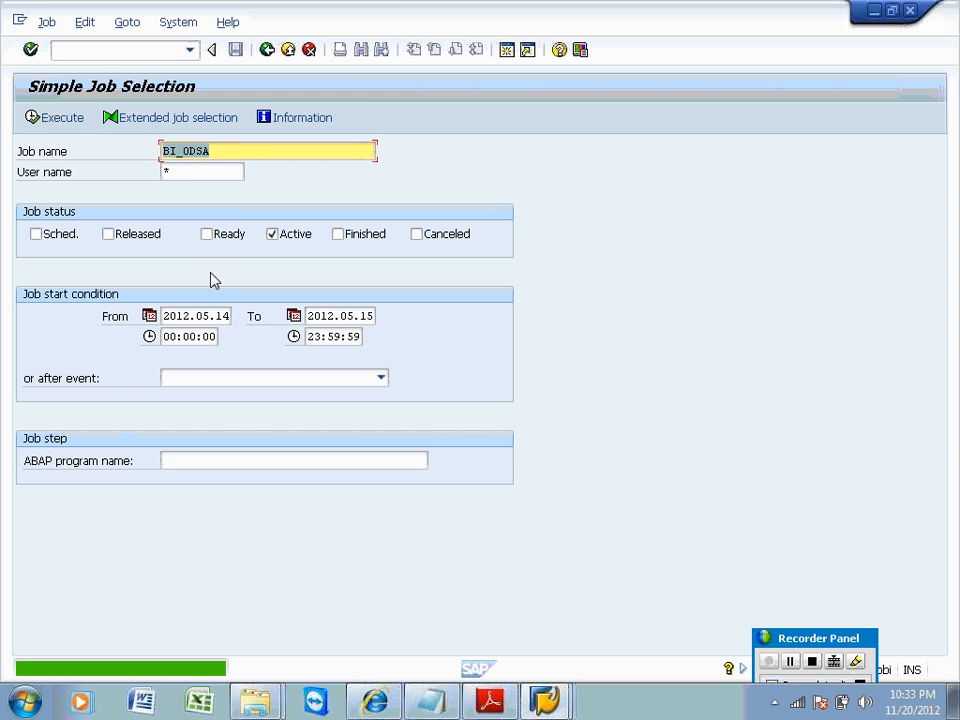
click(230, 147)
key(BackSpace)
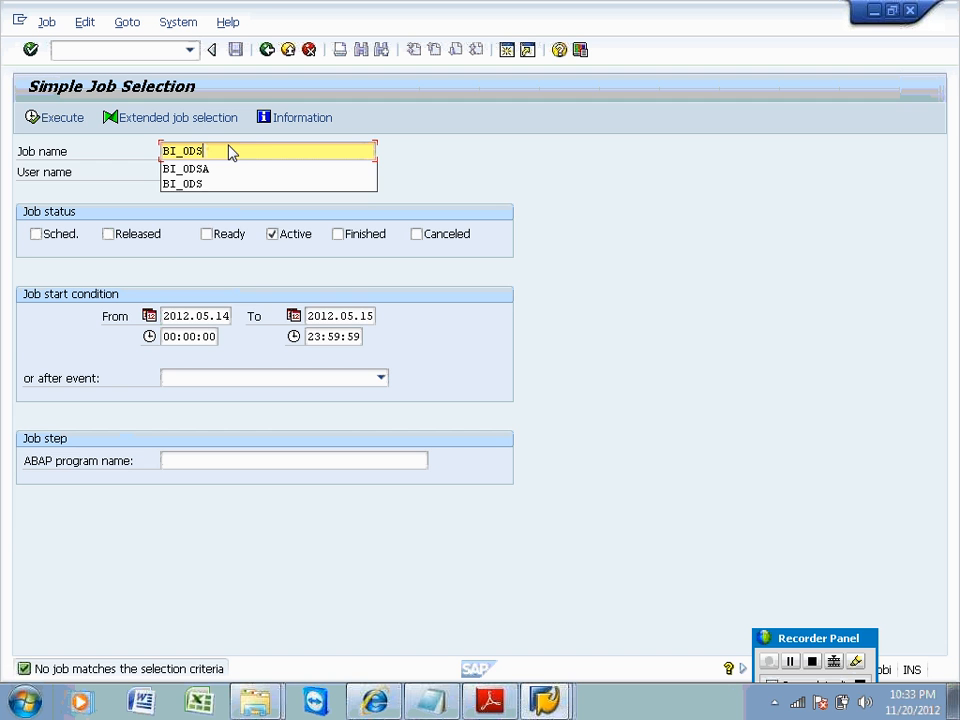
key(BackSpace)
key(BackSpace)
key(BackSpace)
key(BackSpace)
key(BackSpace)
key(BackSpace)
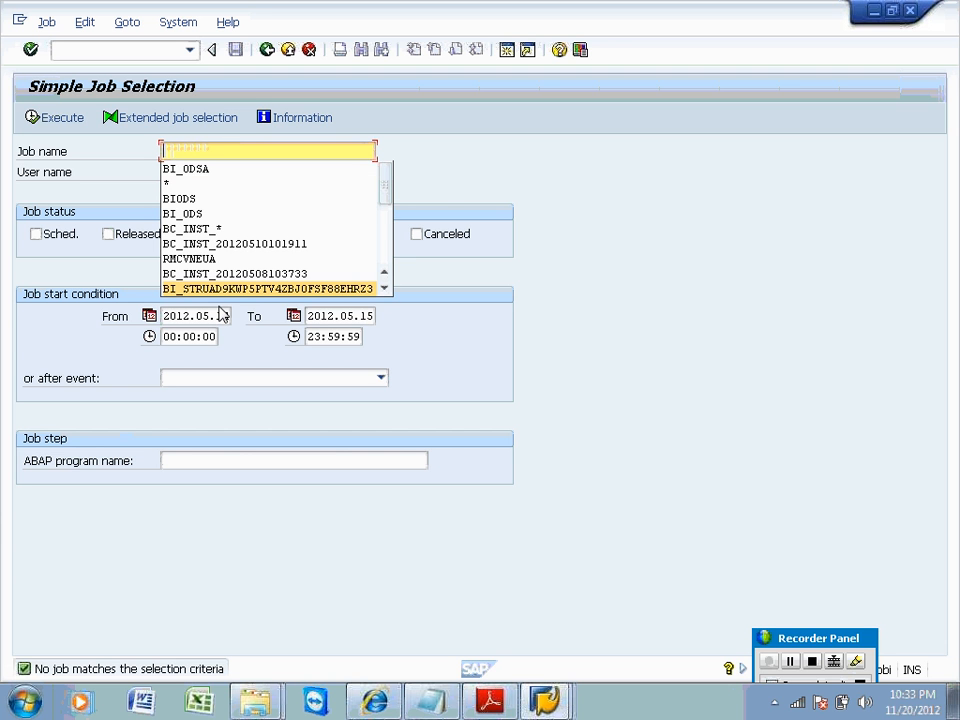
click(215, 147)
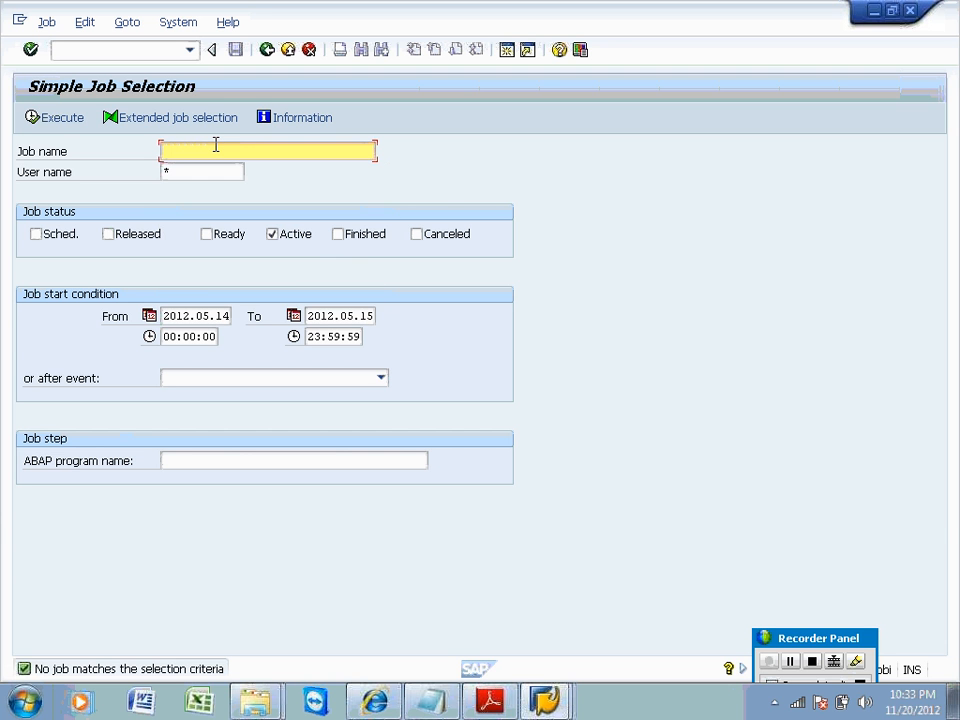
click(56, 120)
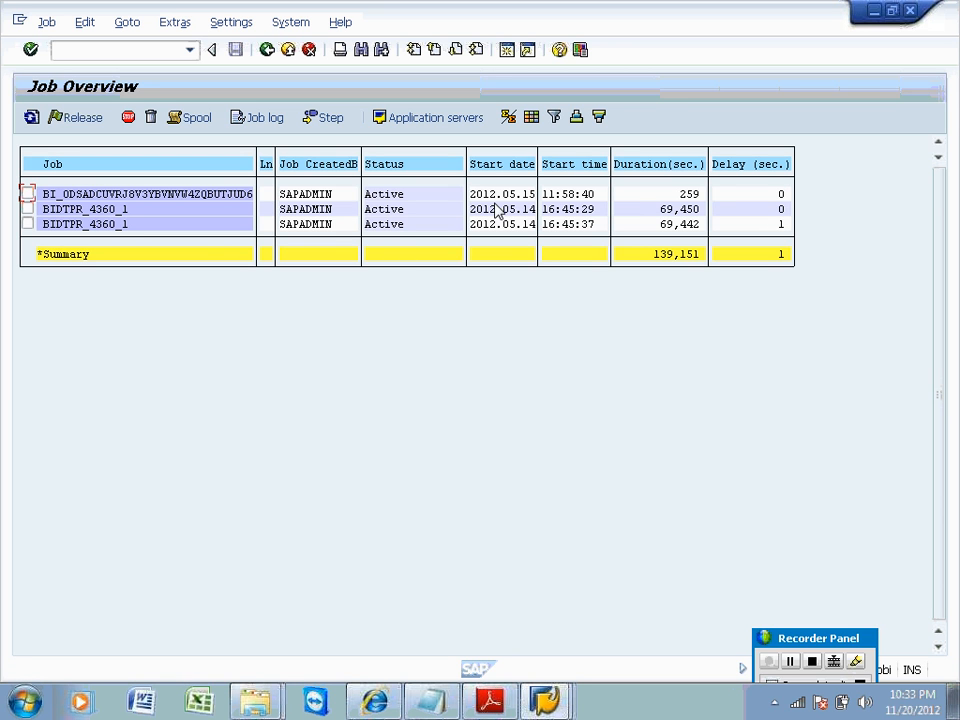
click(668, 211)
Request termination of the first BIDTPR_4360_1 job with Cancel active job, confirming Yes.
click(670, 226)
click(28, 209)
click(42, 24)
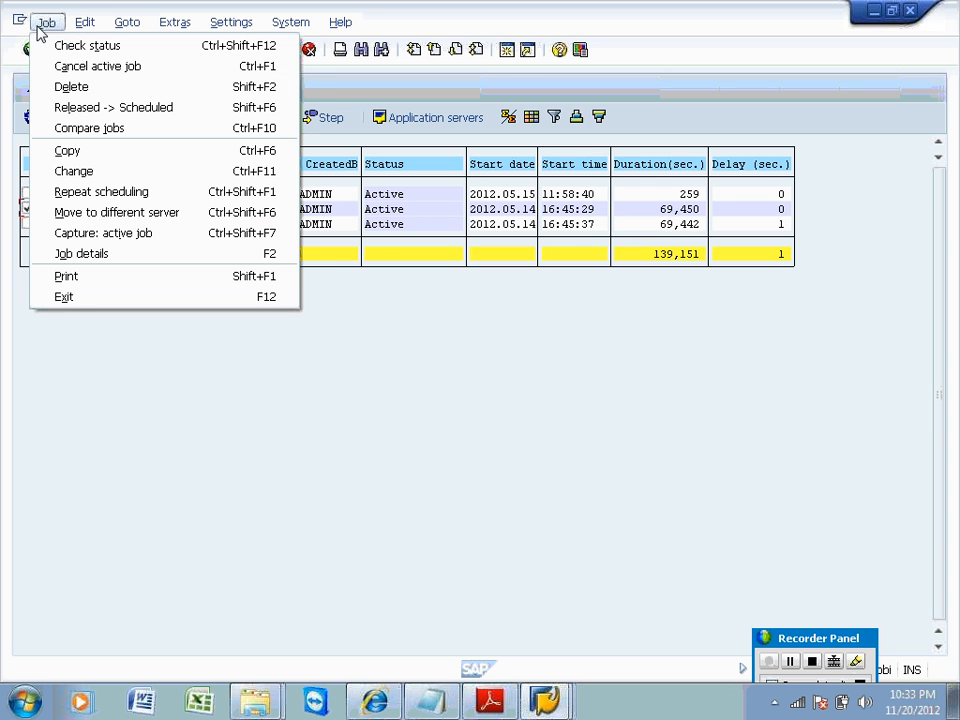
click(60, 67)
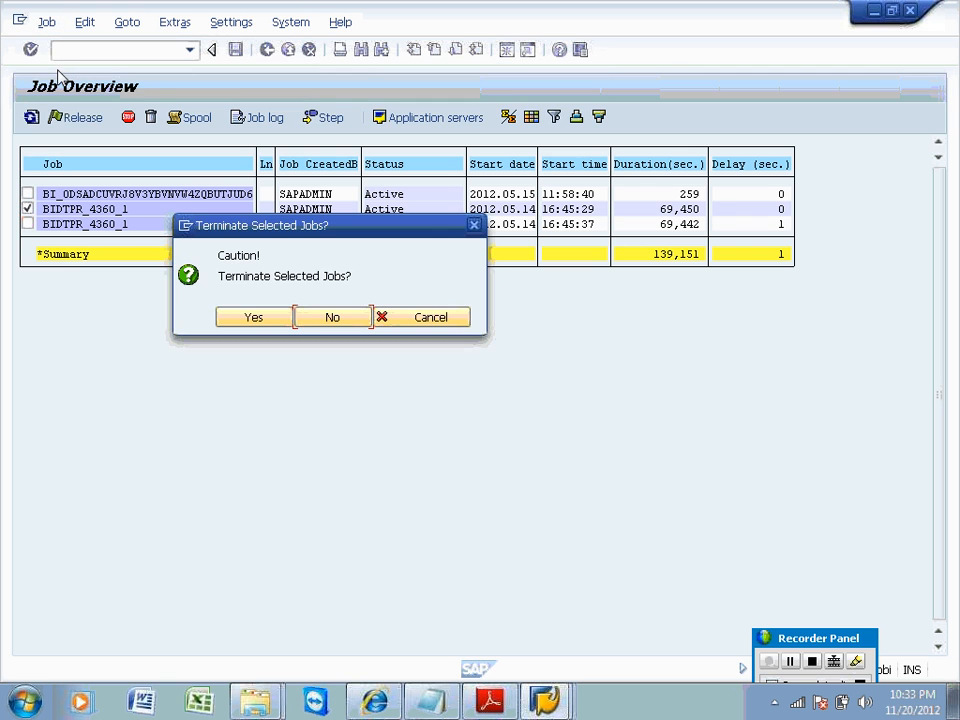
click(242, 320)
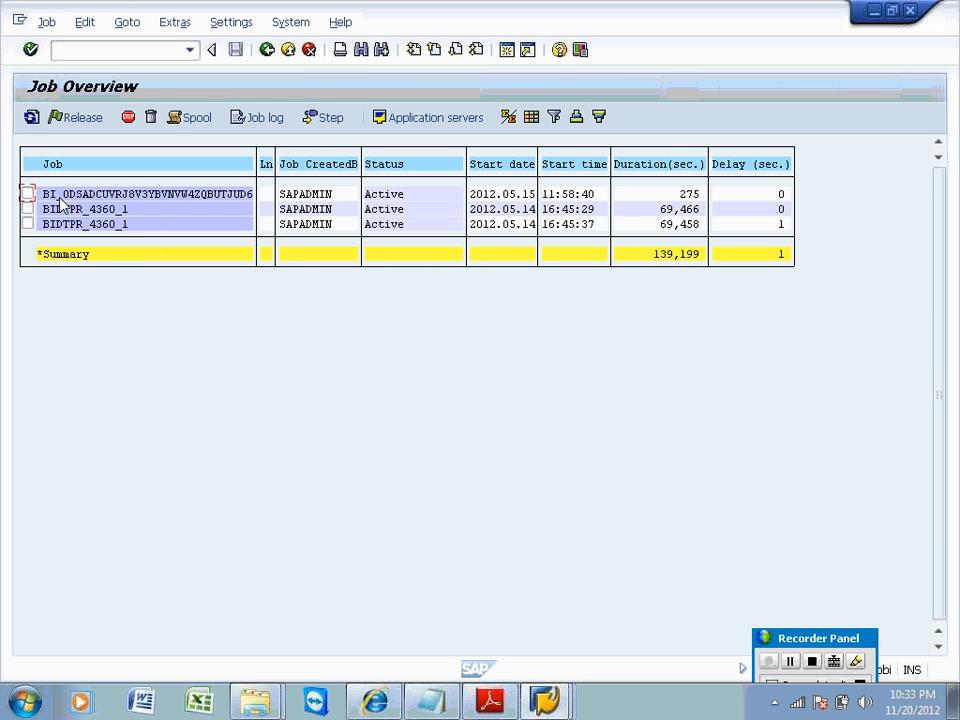
Repeat the termination of that BIDTPR_4360_1 job and refresh; it remains Active.
click(28, 210)
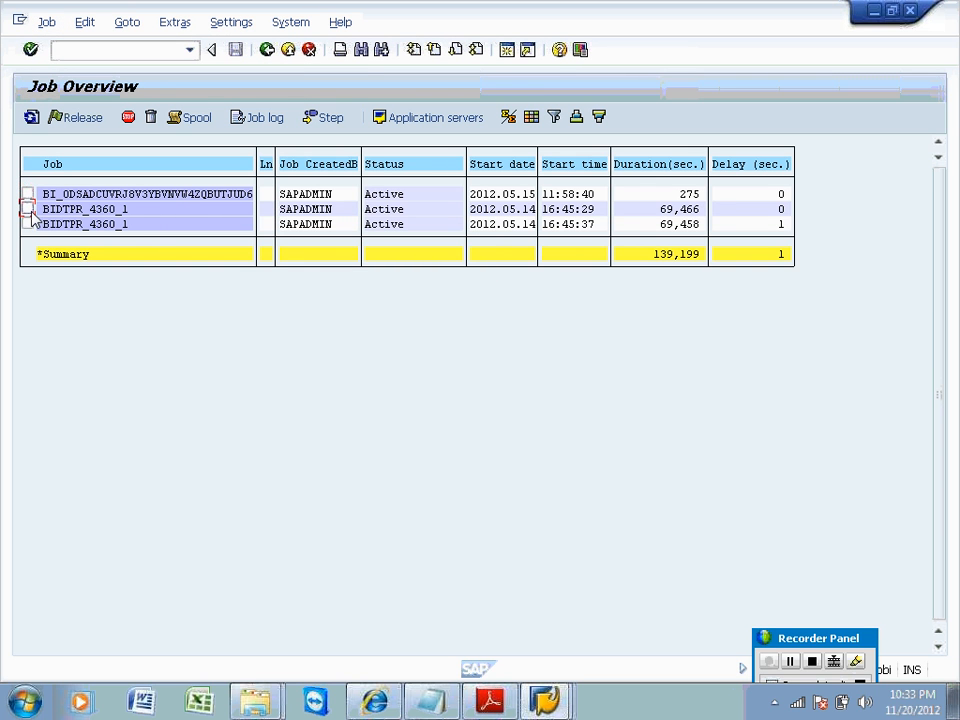
click(47, 22)
click(62, 66)
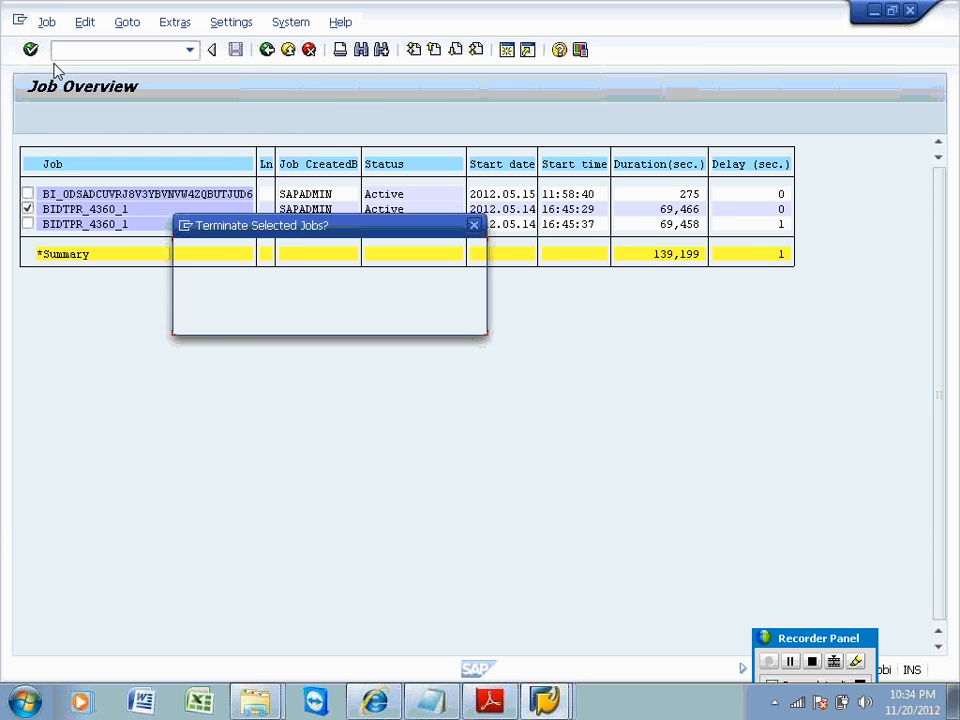
click(253, 321)
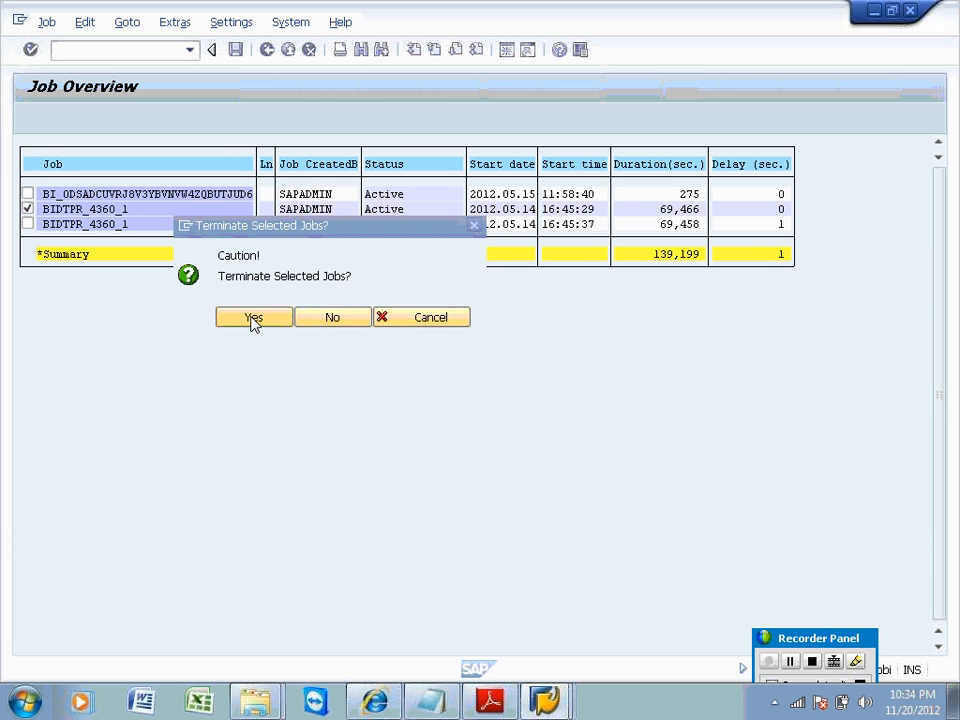
click(31, 118)
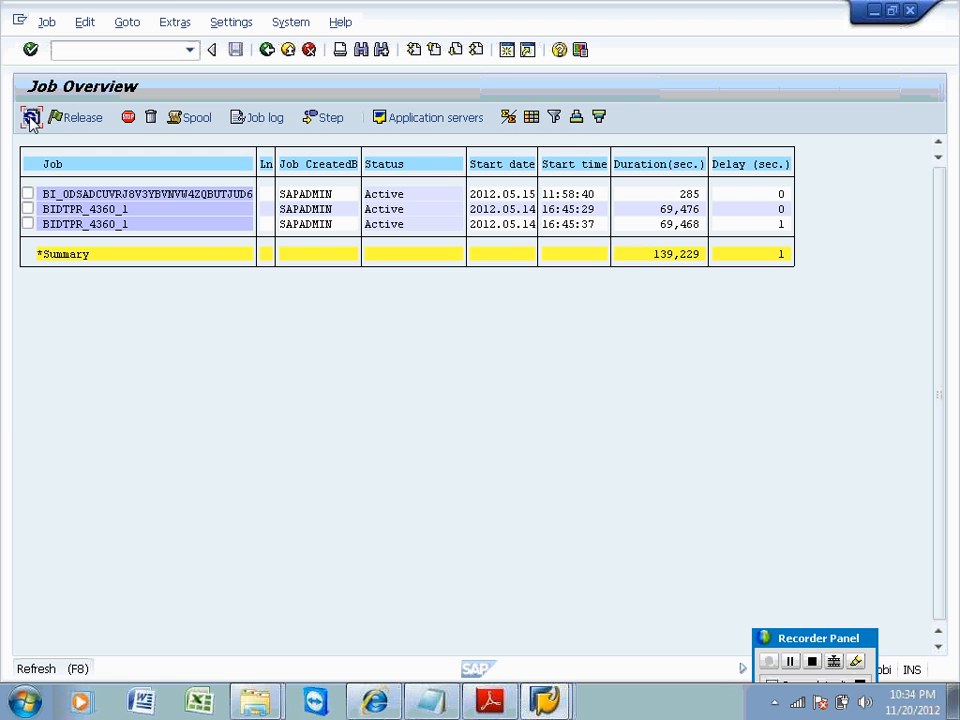
click(31, 118)
click(31, 118)
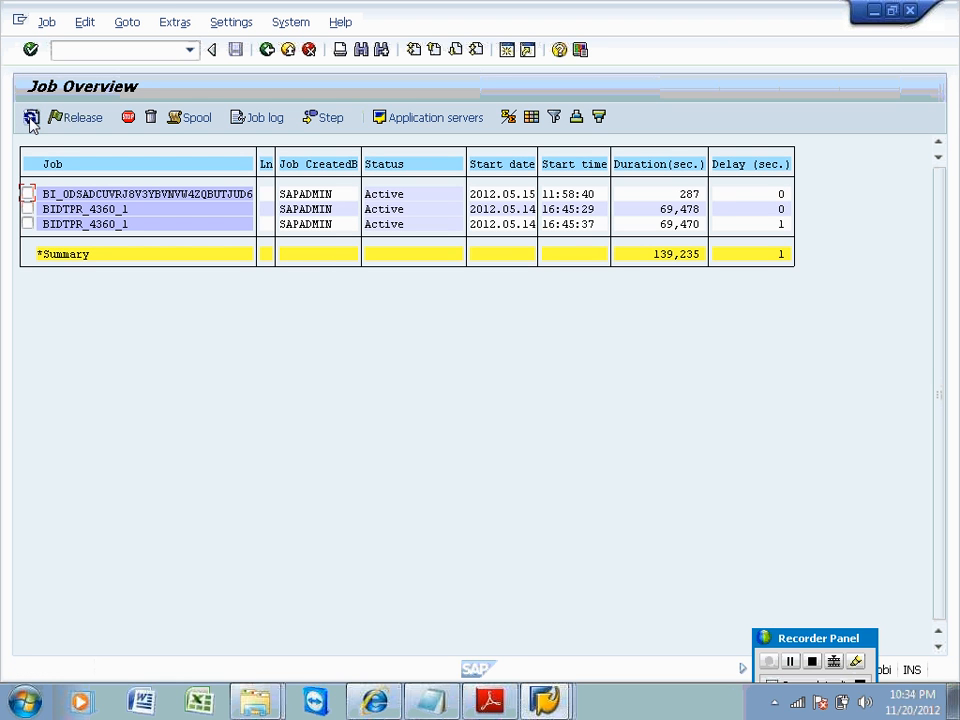
Terminate the job a third time, refresh to see it still Active, and return to Simple Job Selection.
click(27, 211)
click(43, 21)
click(52, 67)
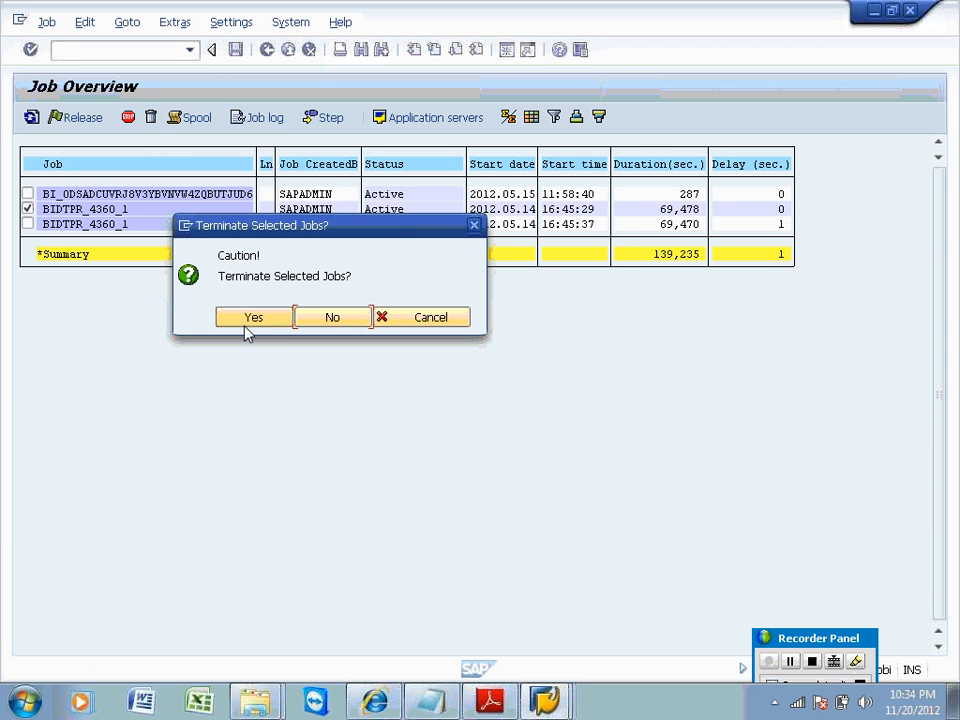
click(245, 321)
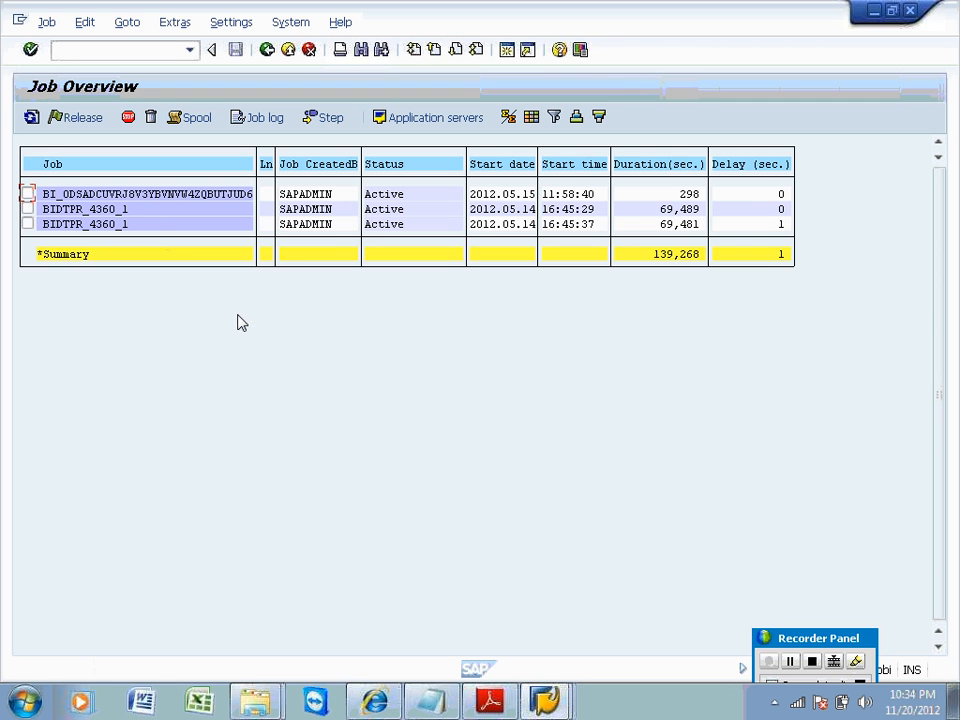
click(32, 117)
click(32, 117)
click(32, 117)
click(32, 117)
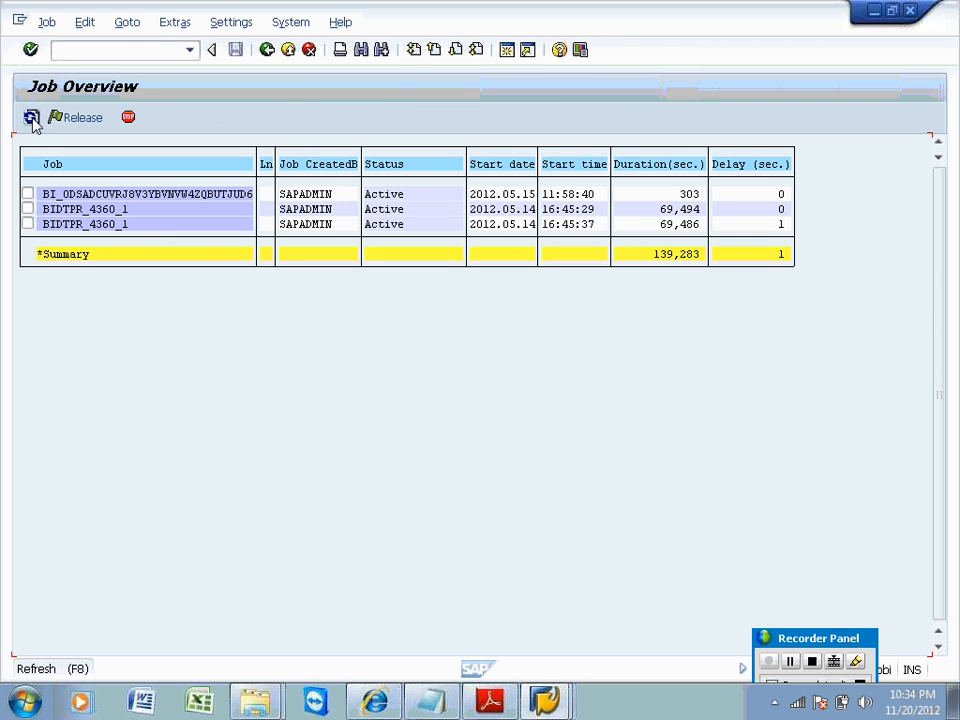
click(32, 117)
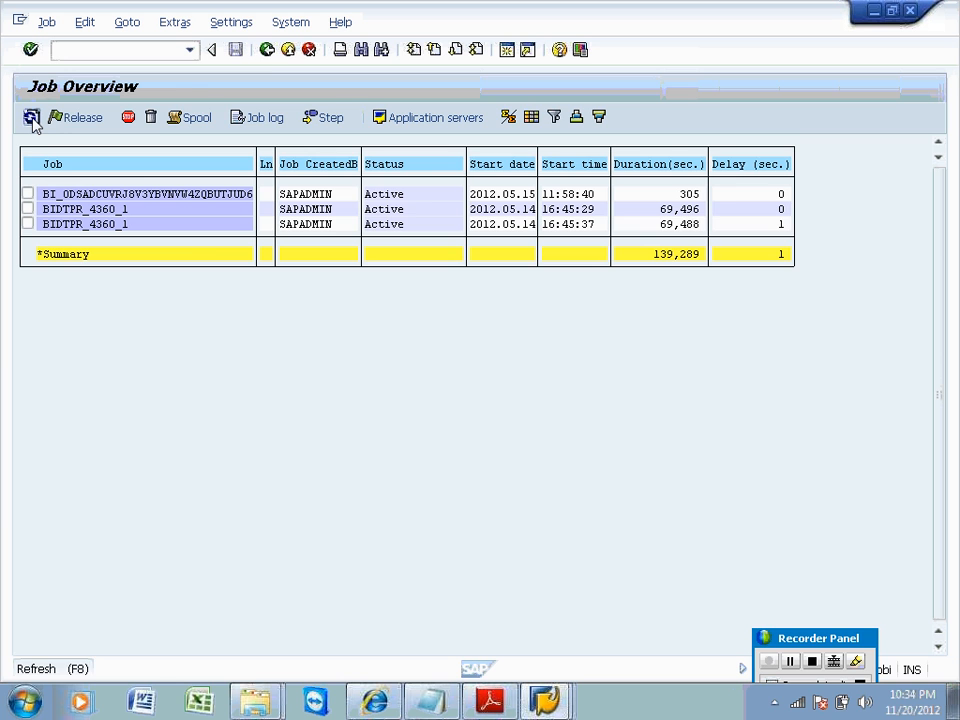
click(267, 51)
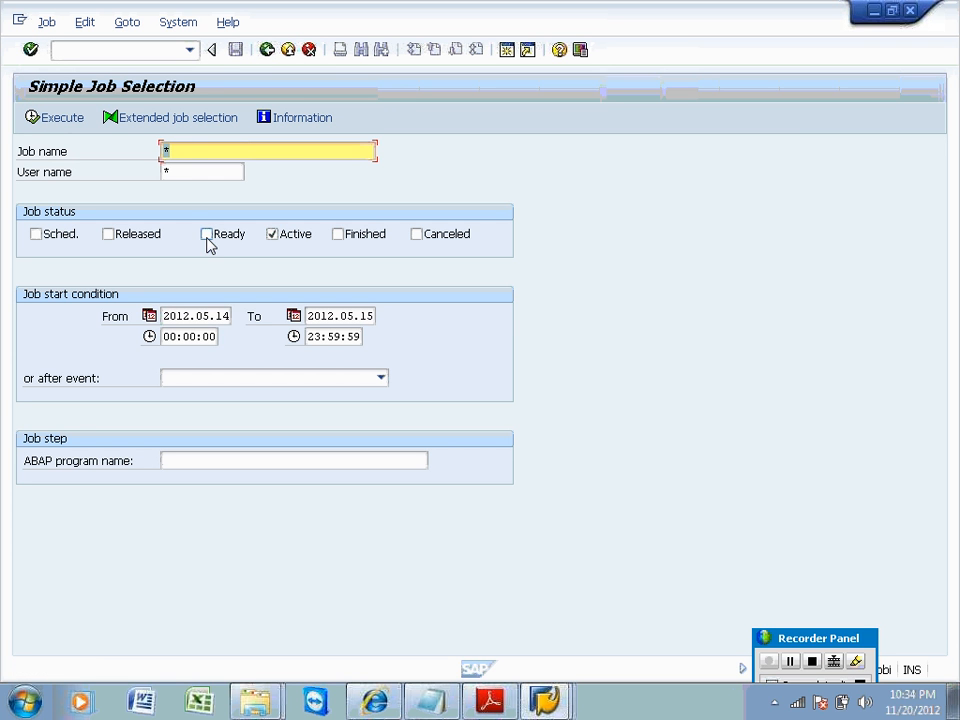
List Released and Active jobs, mark a BIDTPR_4360_1 job and try setting it back to scheduled.
click(110, 235)
click(42, 118)
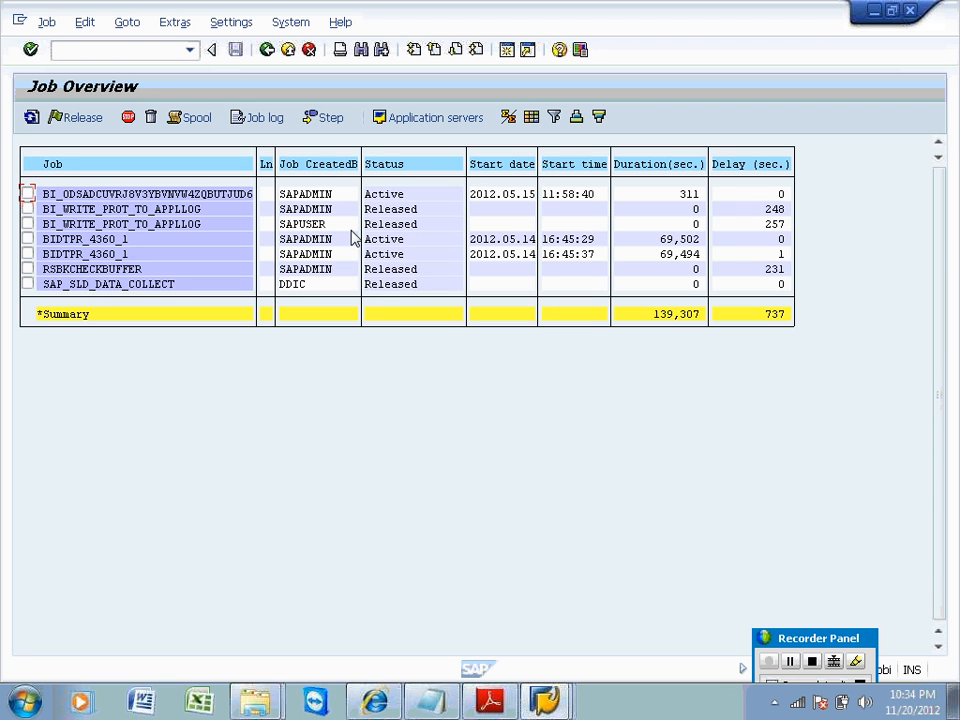
click(777, 273)
click(773, 211)
click(32, 241)
click(30, 241)
click(28, 225)
click(46, 21)
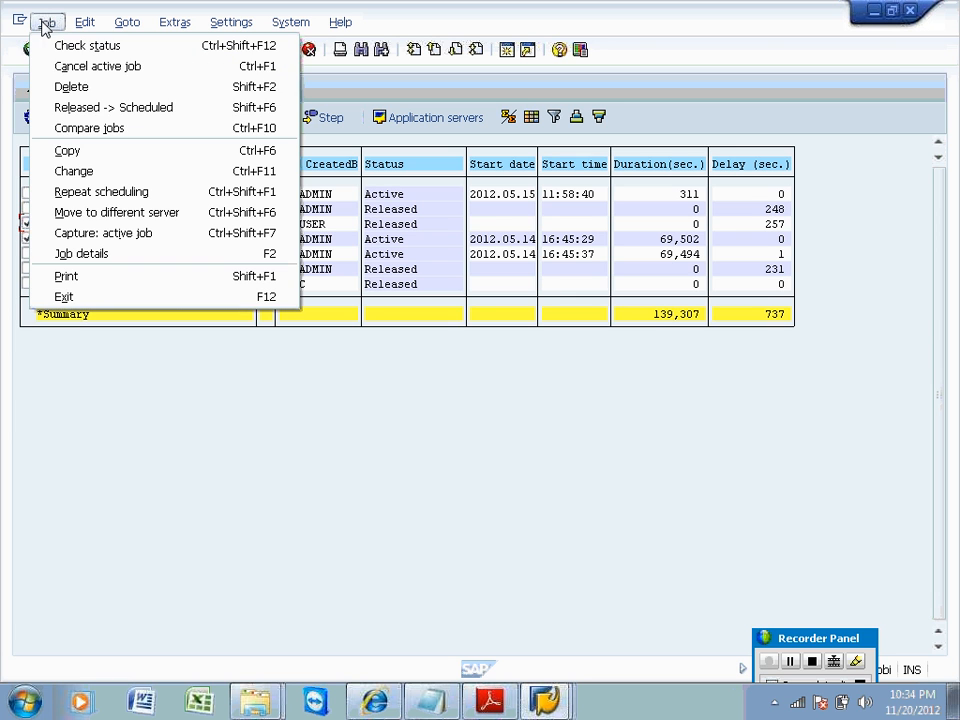
click(70, 104)
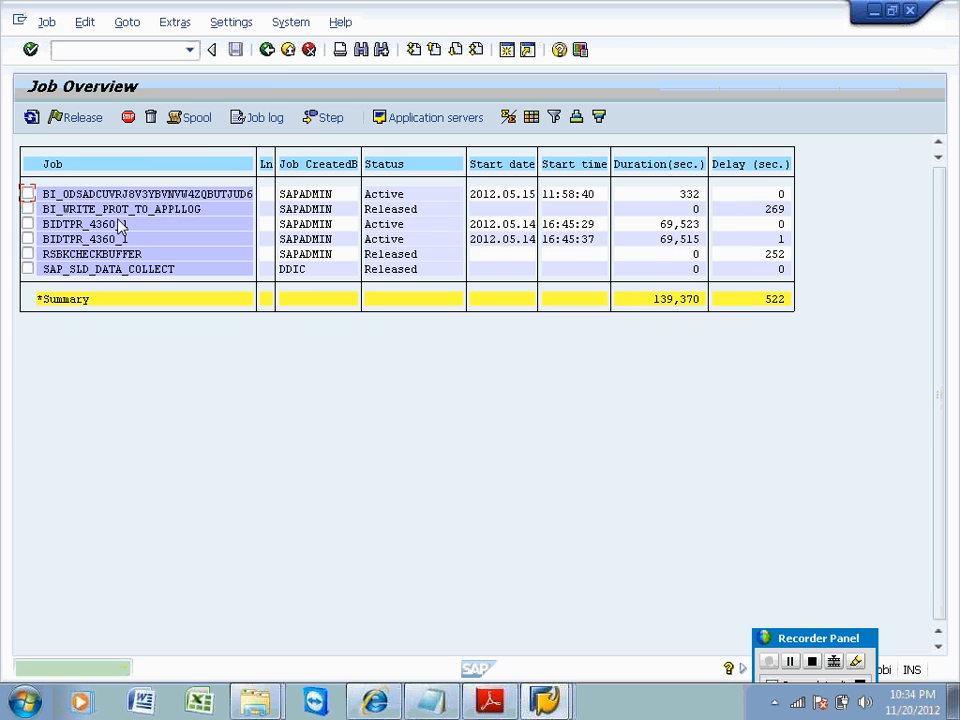
click(152, 214)
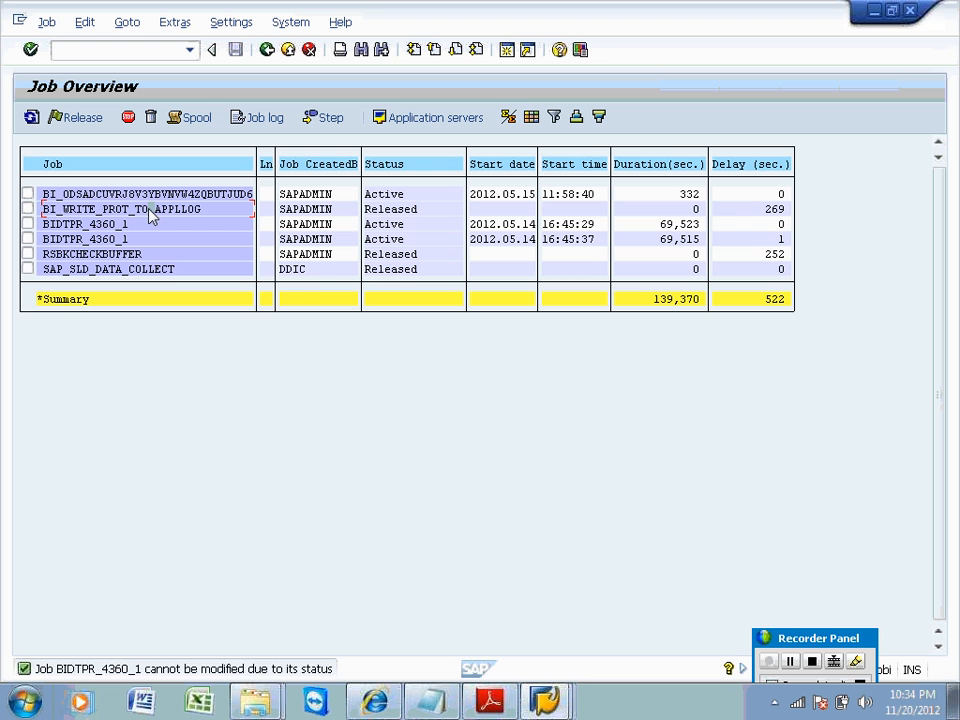
Mark both BIDTPR_4360_1 jobs, cancel them with confirmation, and refresh; both stay Active.
click(31, 119)
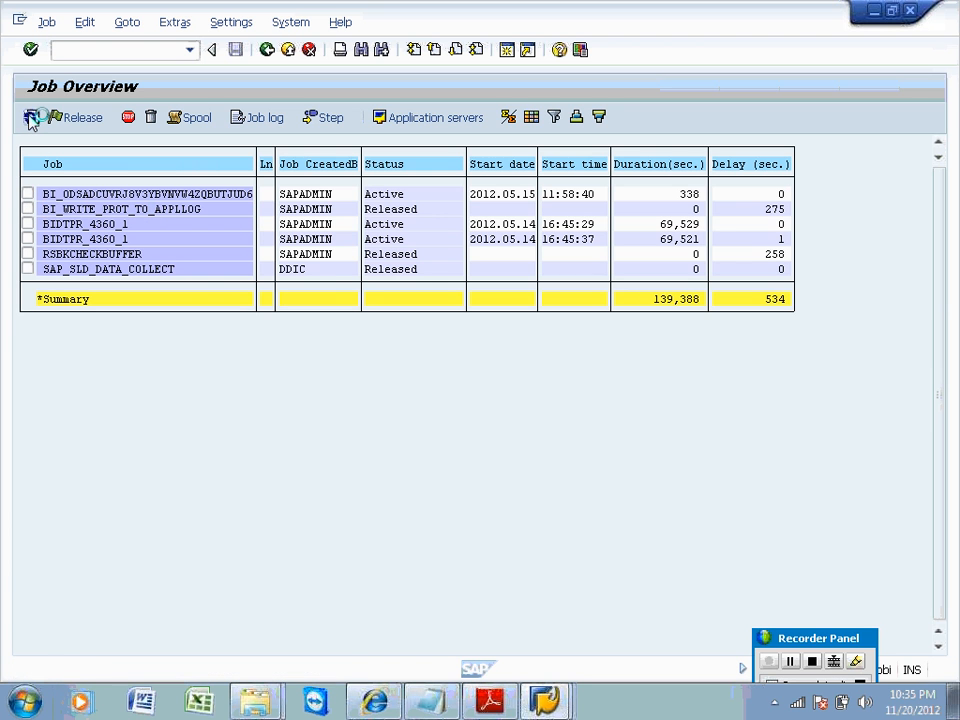
click(32, 119)
click(32, 119)
click(31, 119)
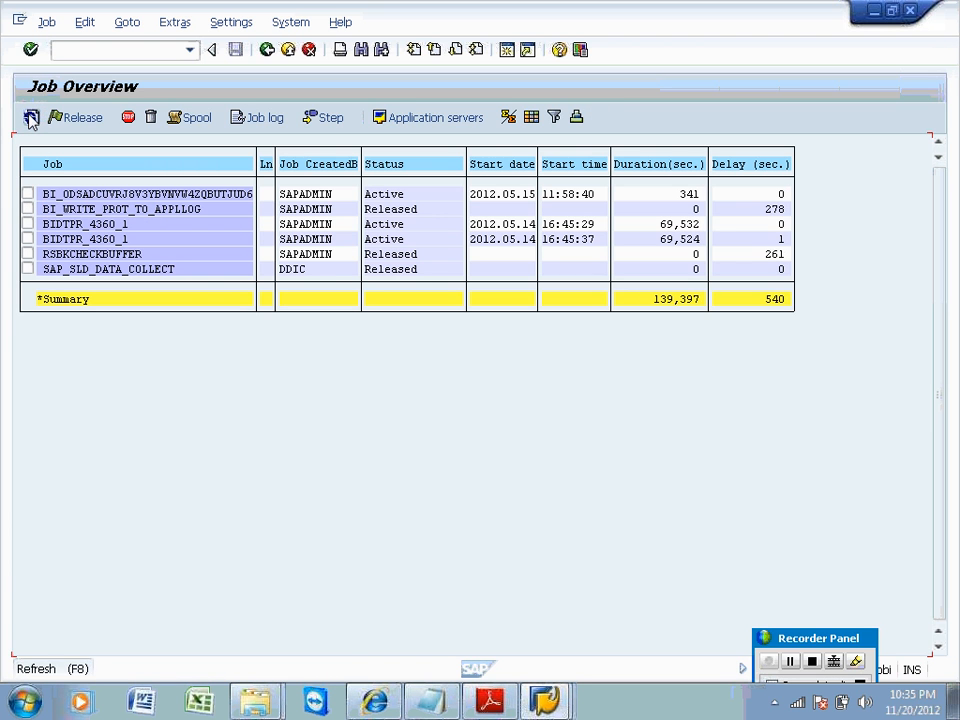
click(31, 119)
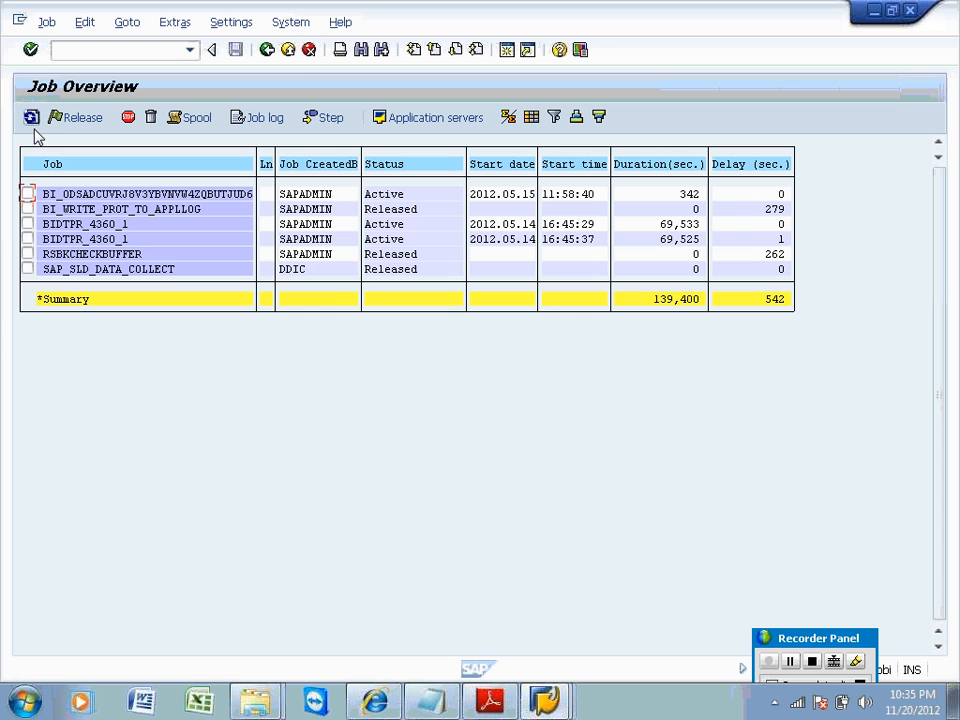
click(28, 239)
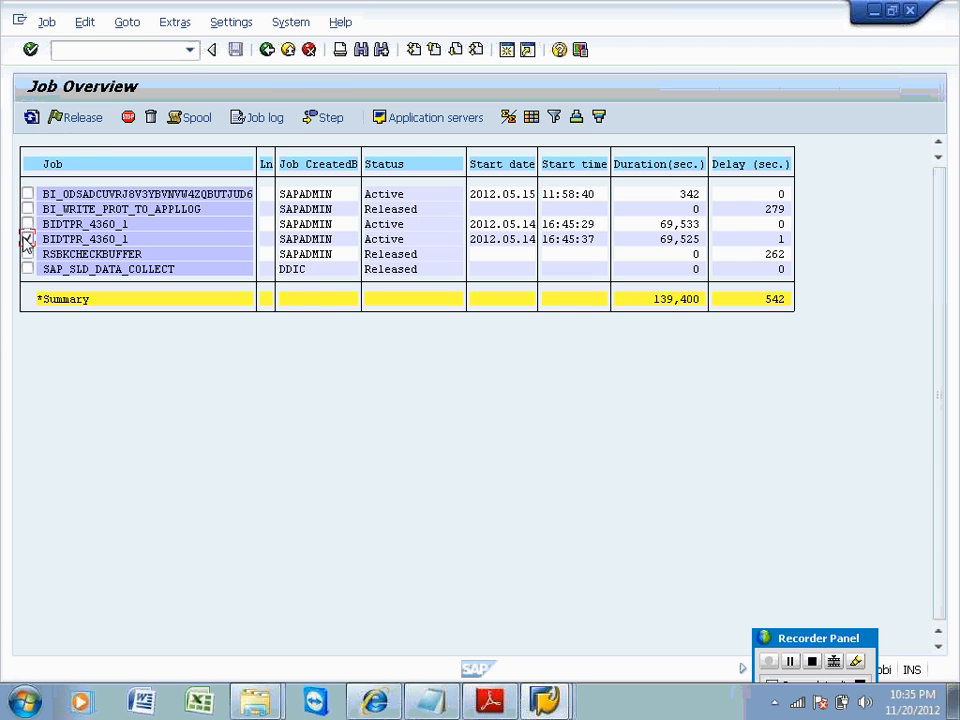
click(45, 22)
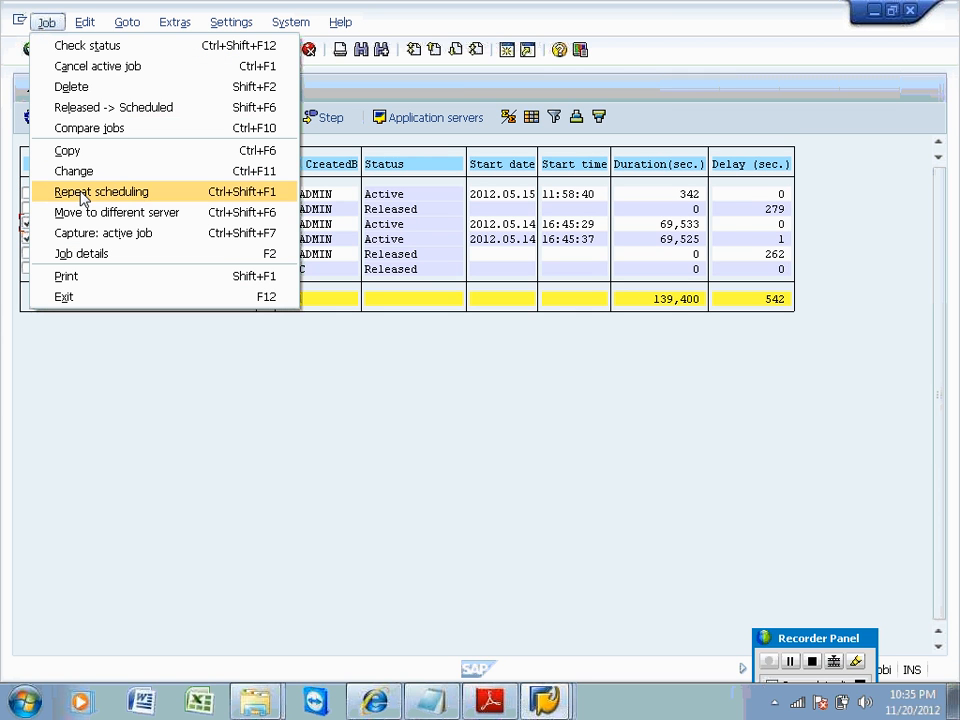
click(88, 66)
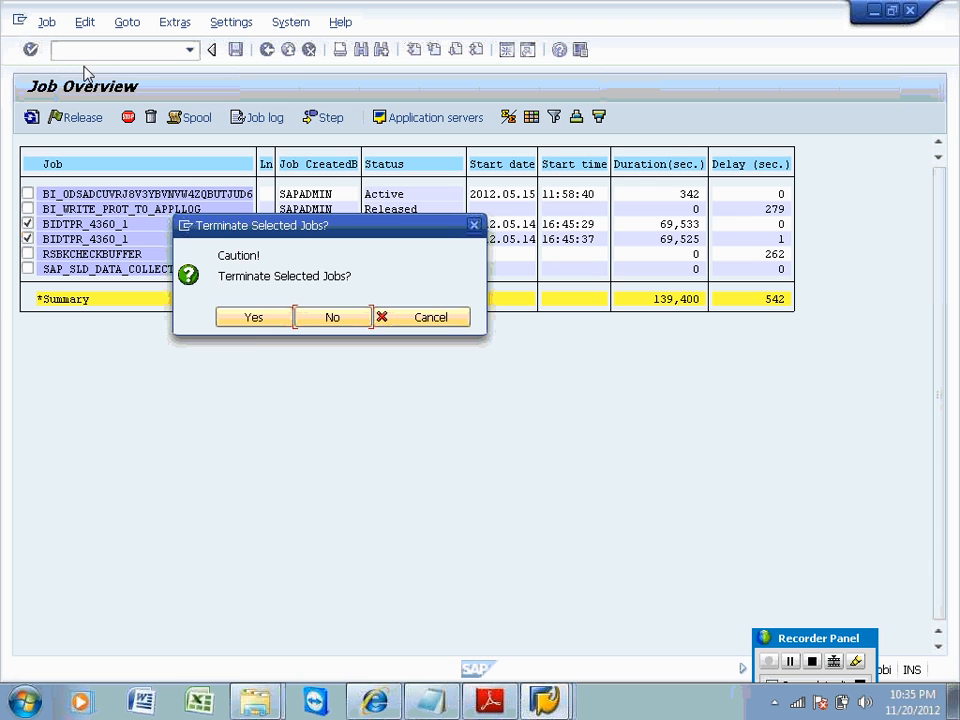
click(253, 318)
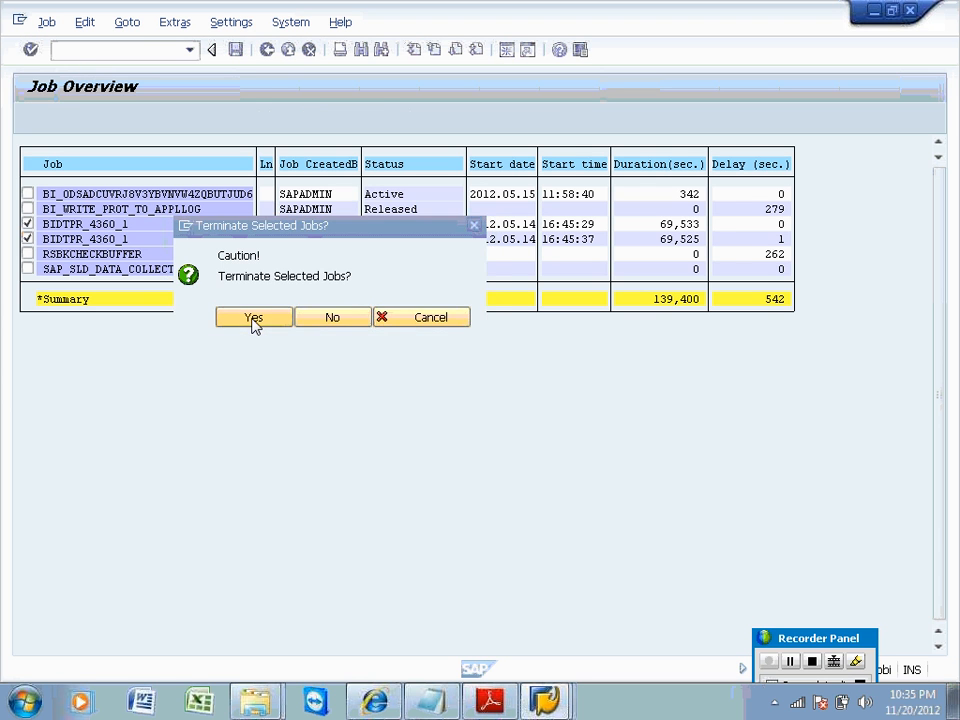
click(31, 117)
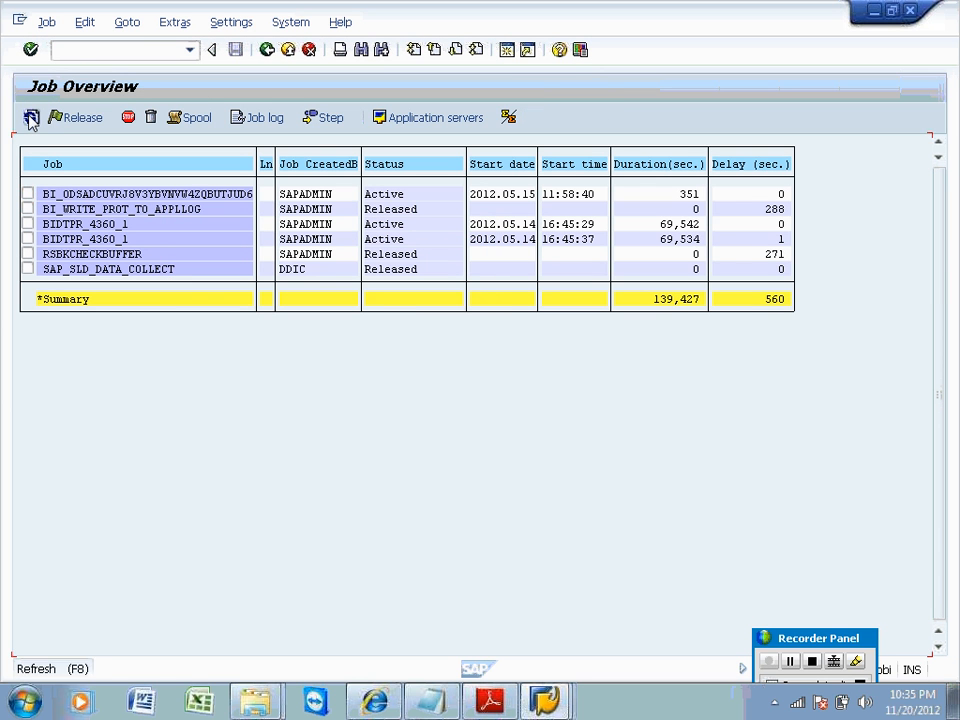
click(31, 117)
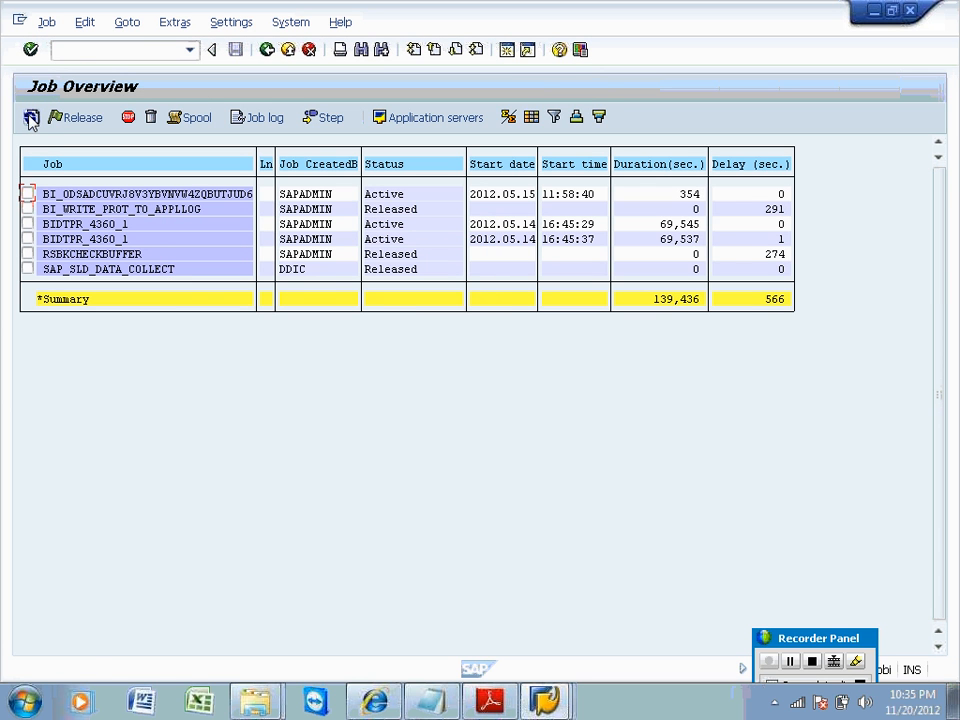
Open the 16:45:29 BIDTPR_4360_1 job's details and view its job log.
right_click(106, 233)
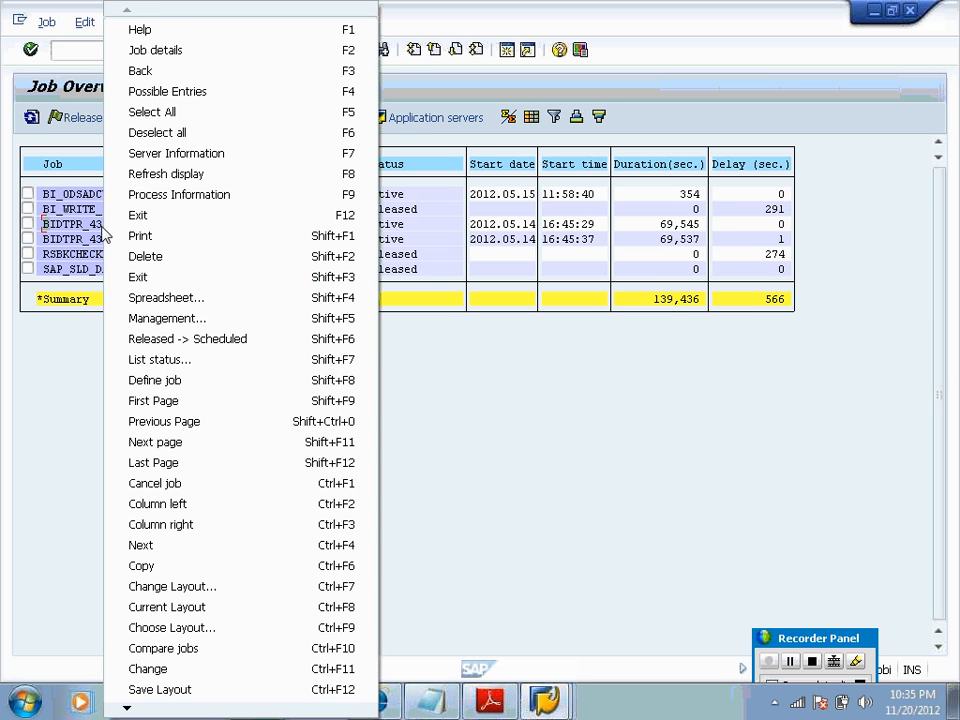
click(493, 411)
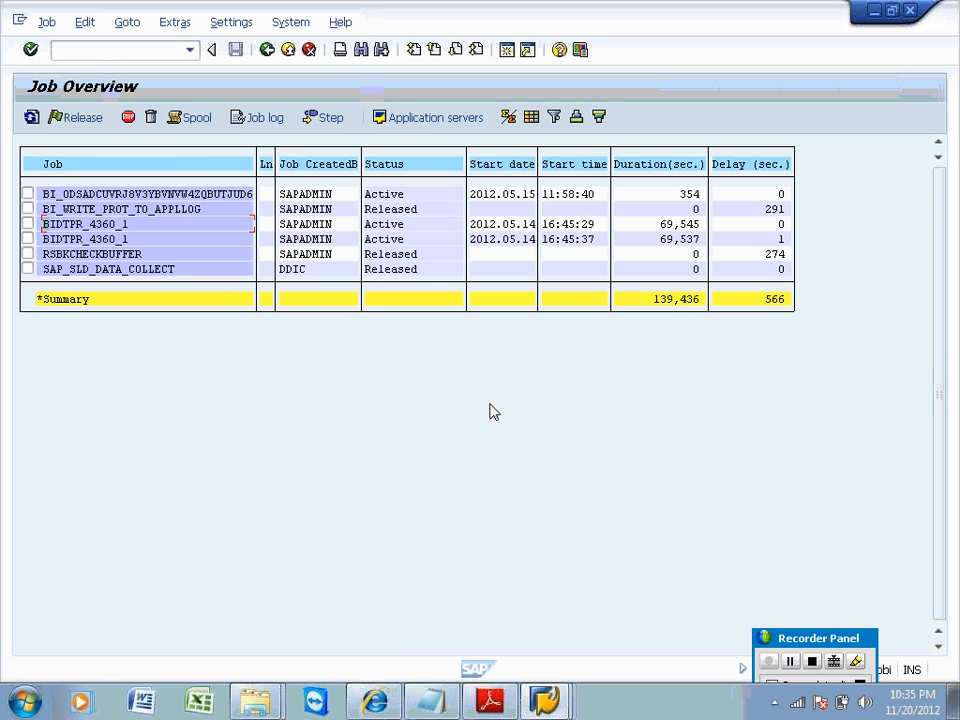
double_click(84, 226)
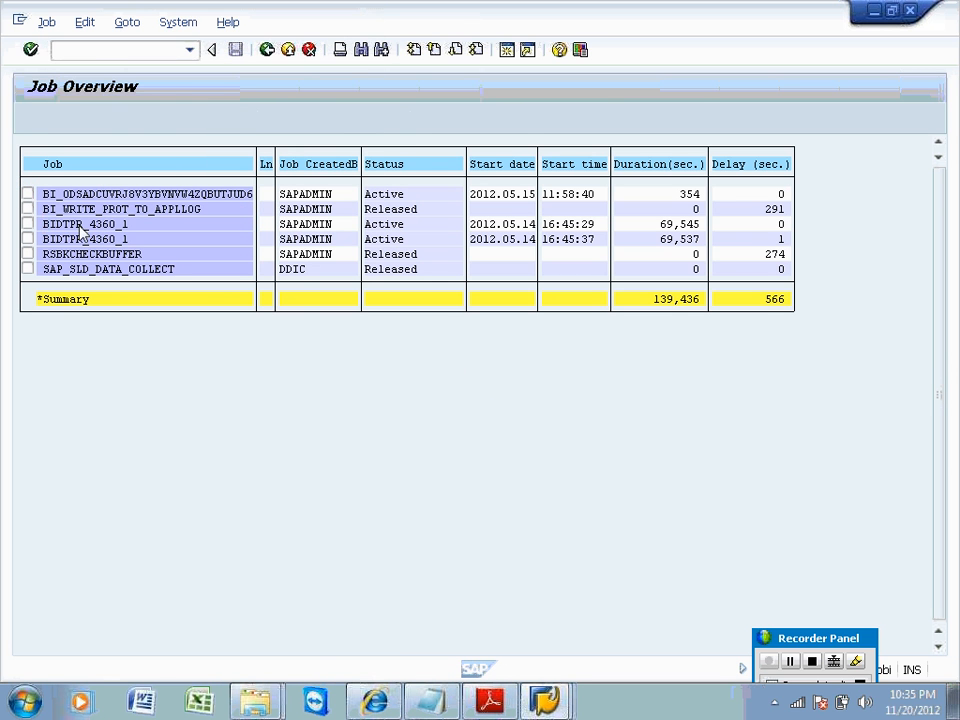
click(304, 118)
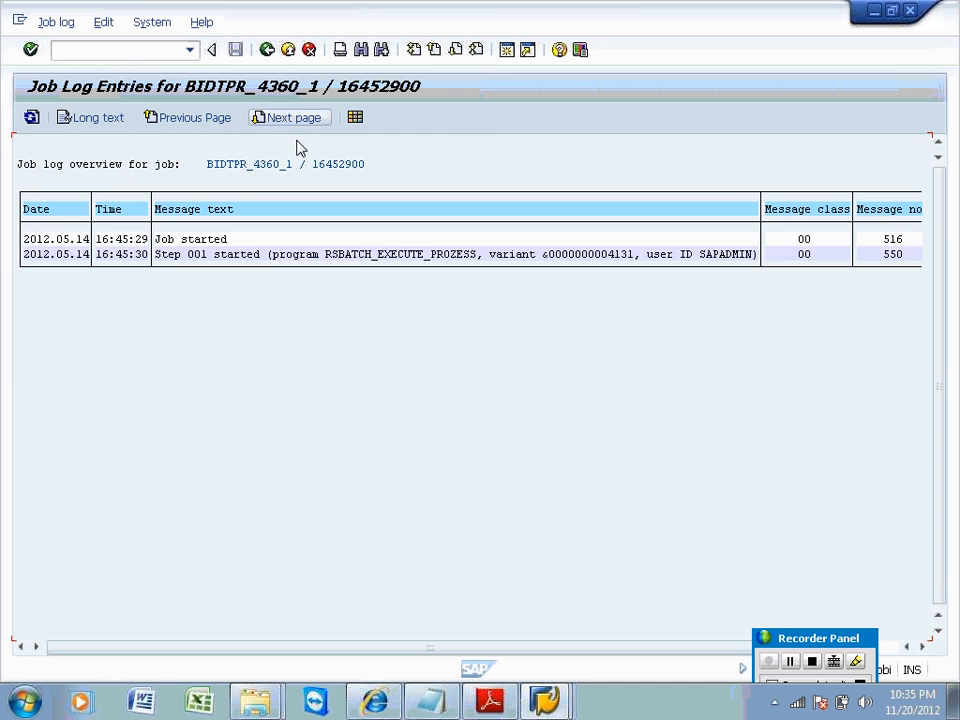
Jump to the Process Overview with /nsm50 to inspect the running background work processes.
click(262, 251)
click(126, 53)
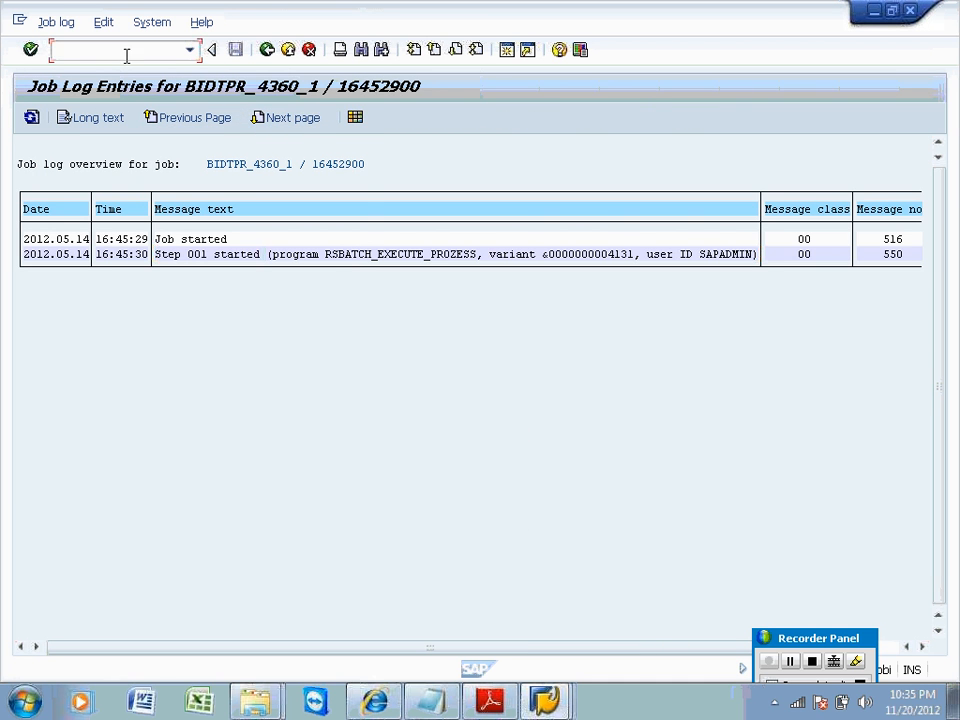
text(/nsm)
text(50)
key(Return)
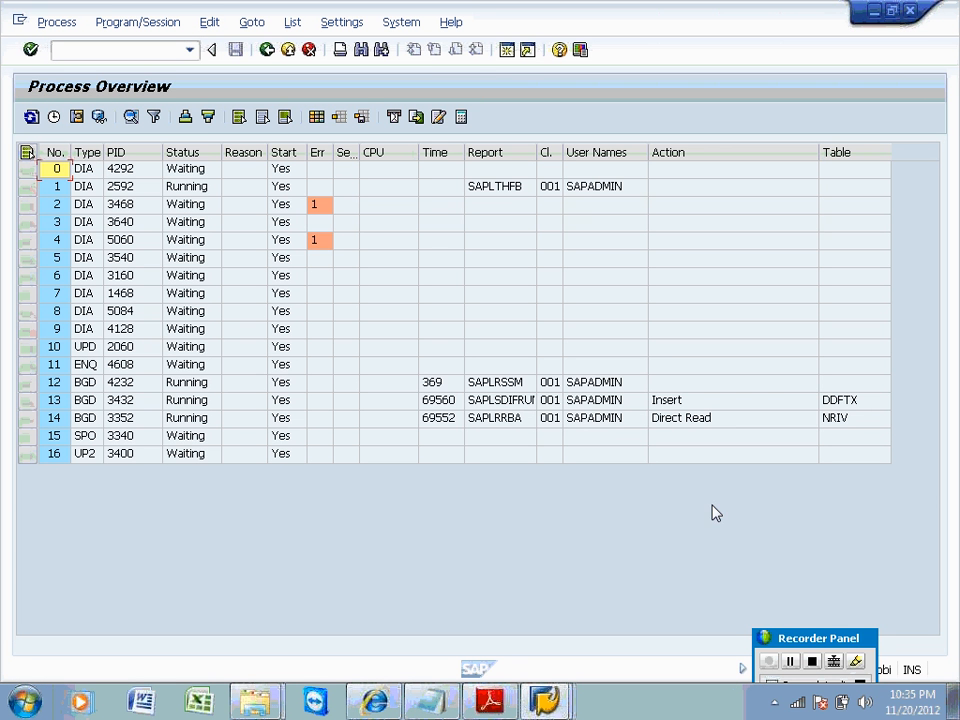
Select background work process 12 and show CPU times for all work processes.
click(676, 424)
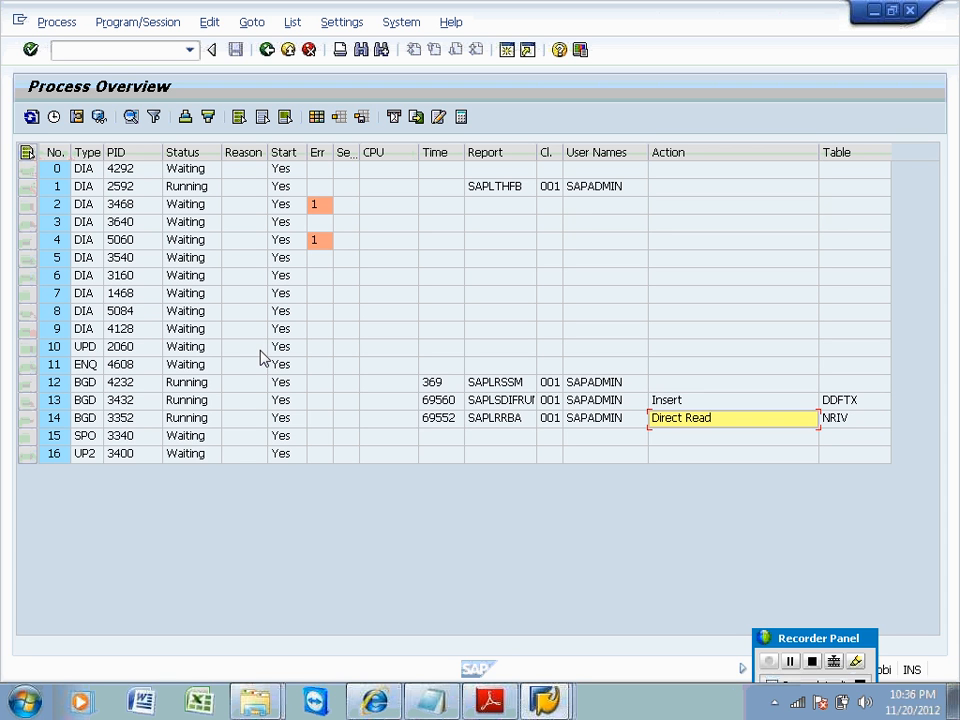
click(27, 384)
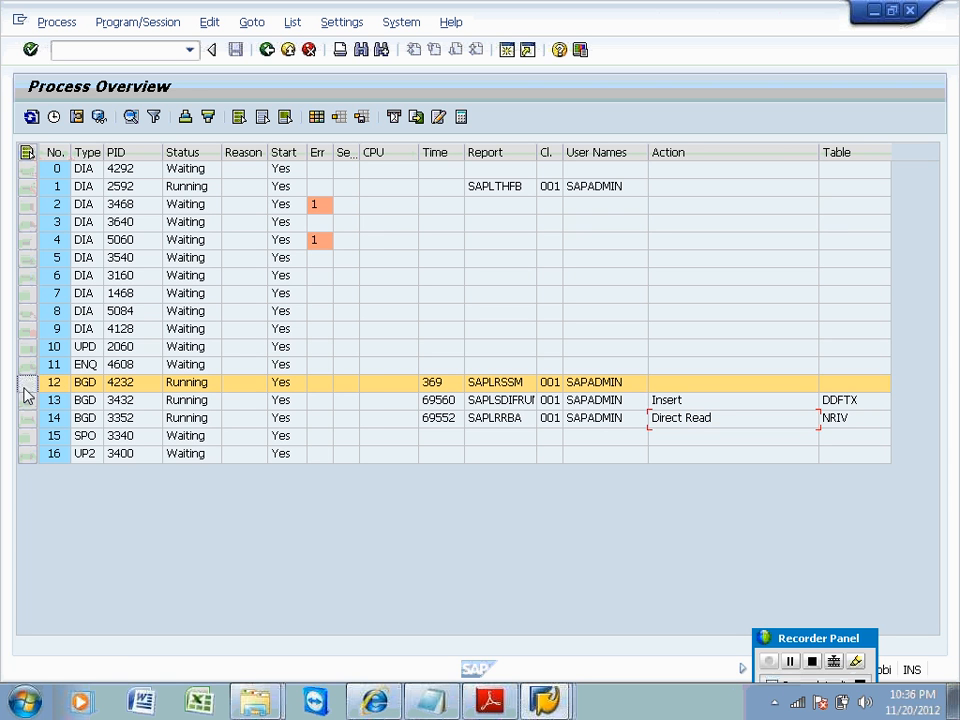
click(55, 118)
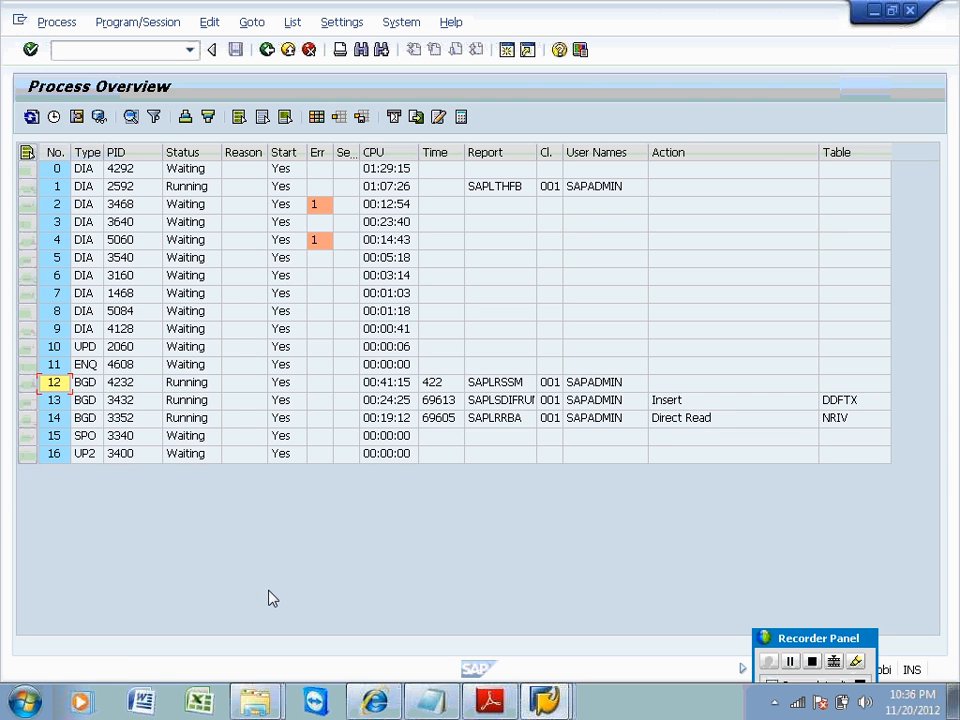
click(54, 118)
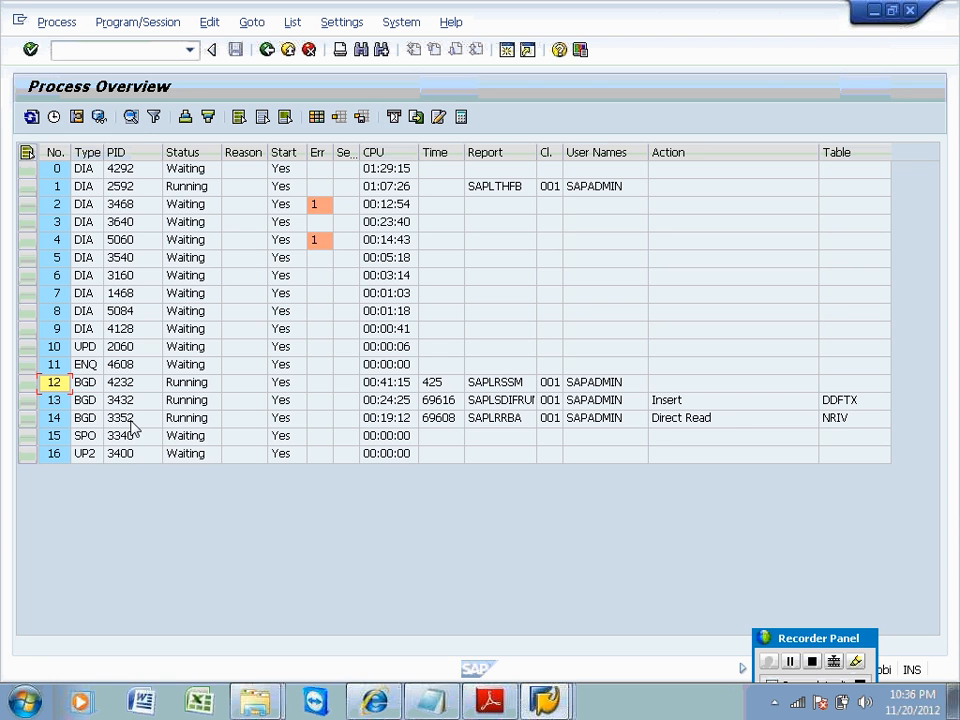
Check work process 12's details popup, then open its full detail display (PID 4232).
click(132, 120)
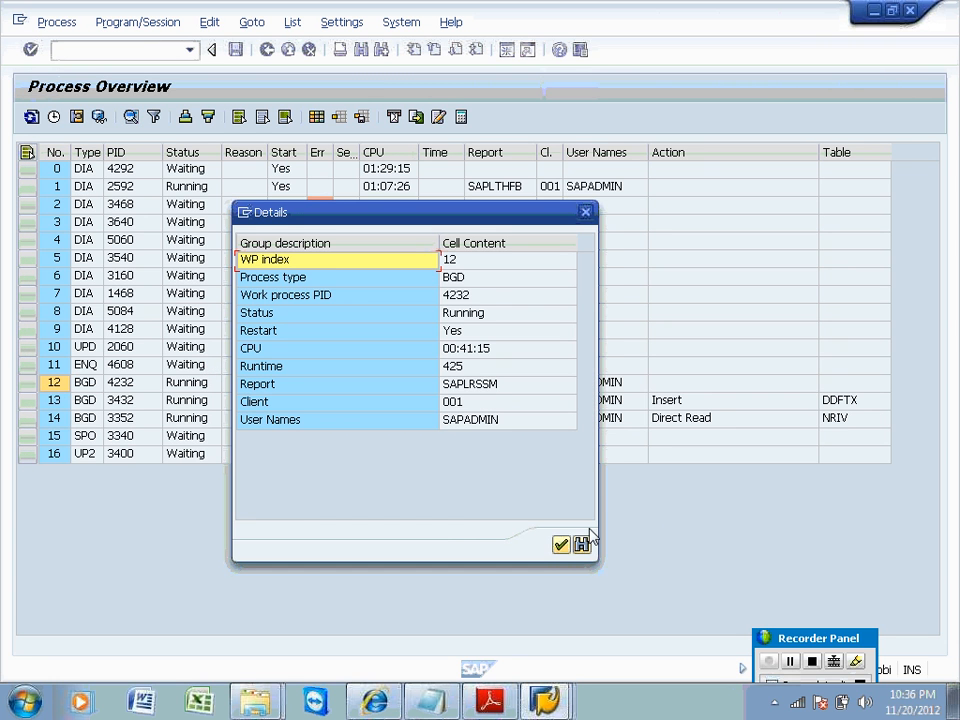
click(562, 545)
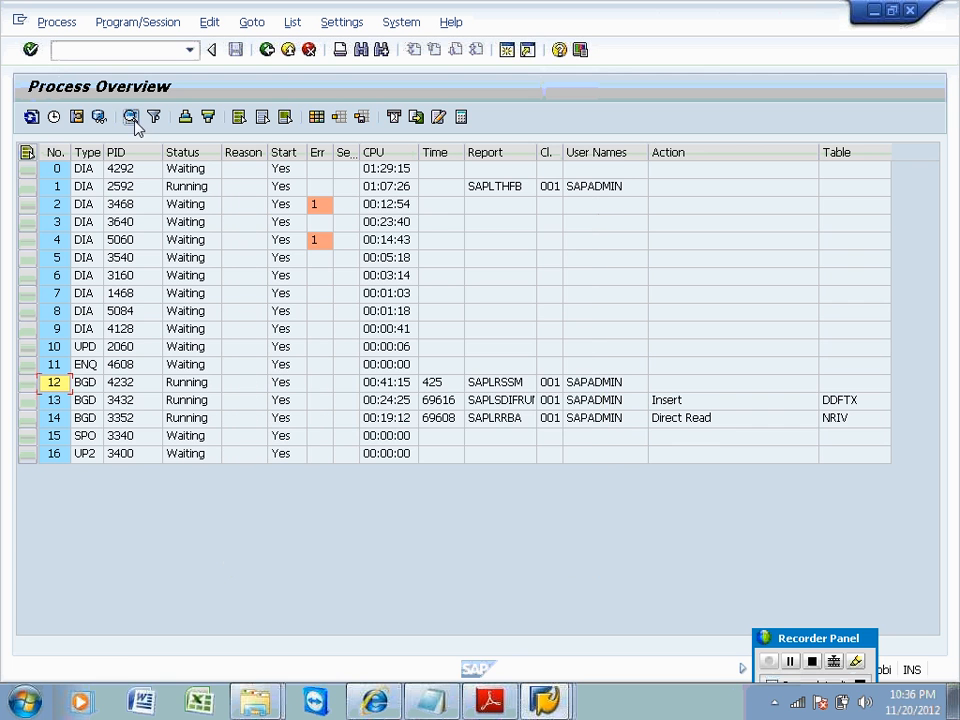
click(54, 117)
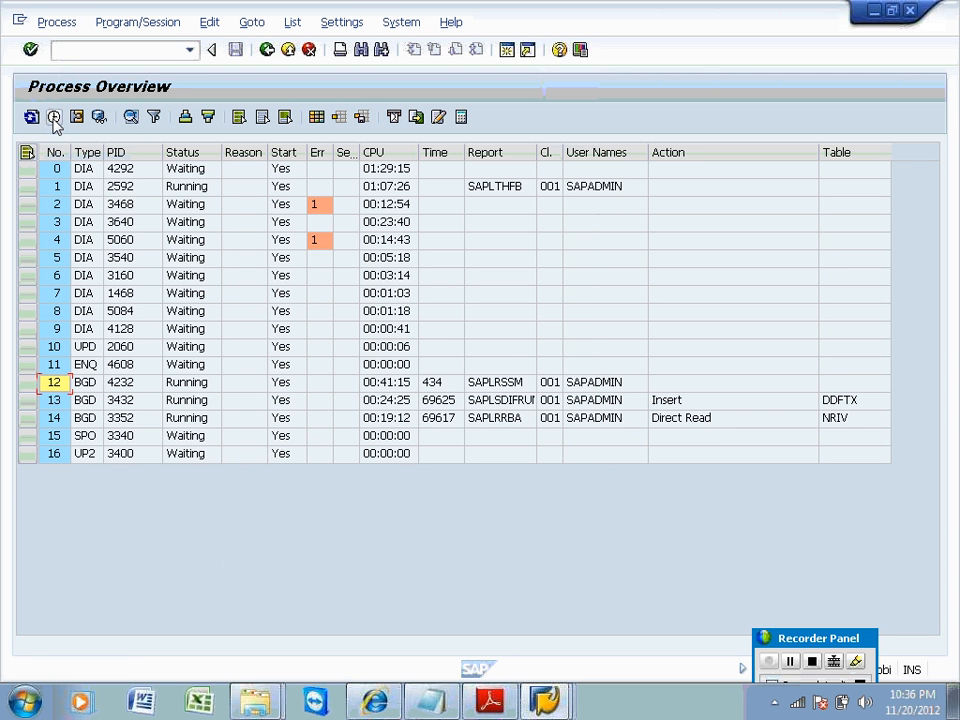
double_click(88, 386)
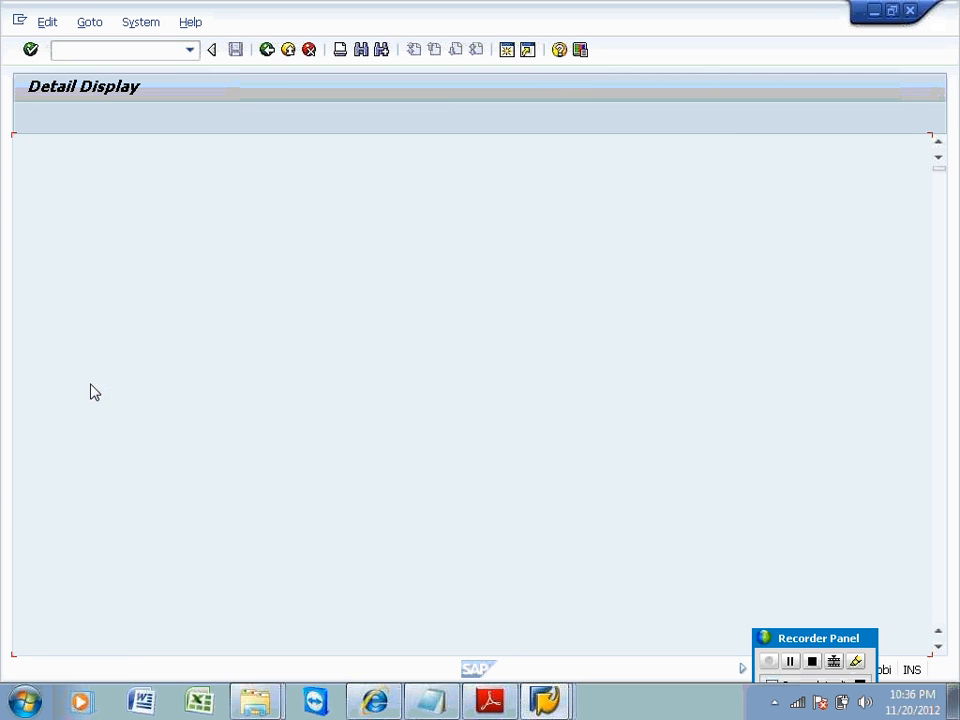
Review work process 12's details showing main program RSODSACT1, then return to the Process Overview.
click(937, 584)
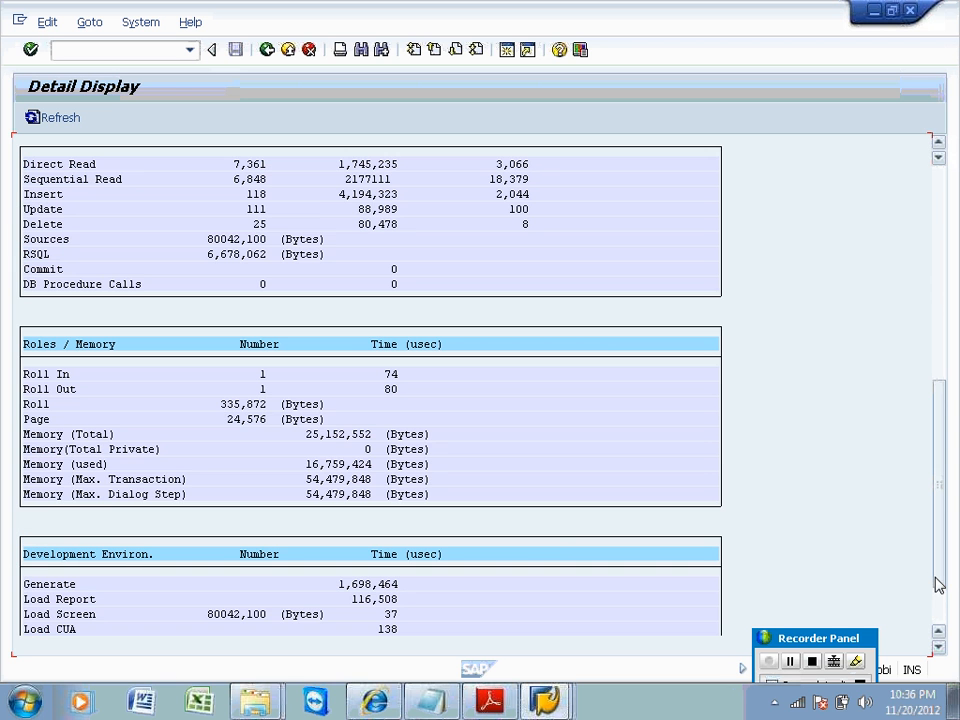
click(940, 245)
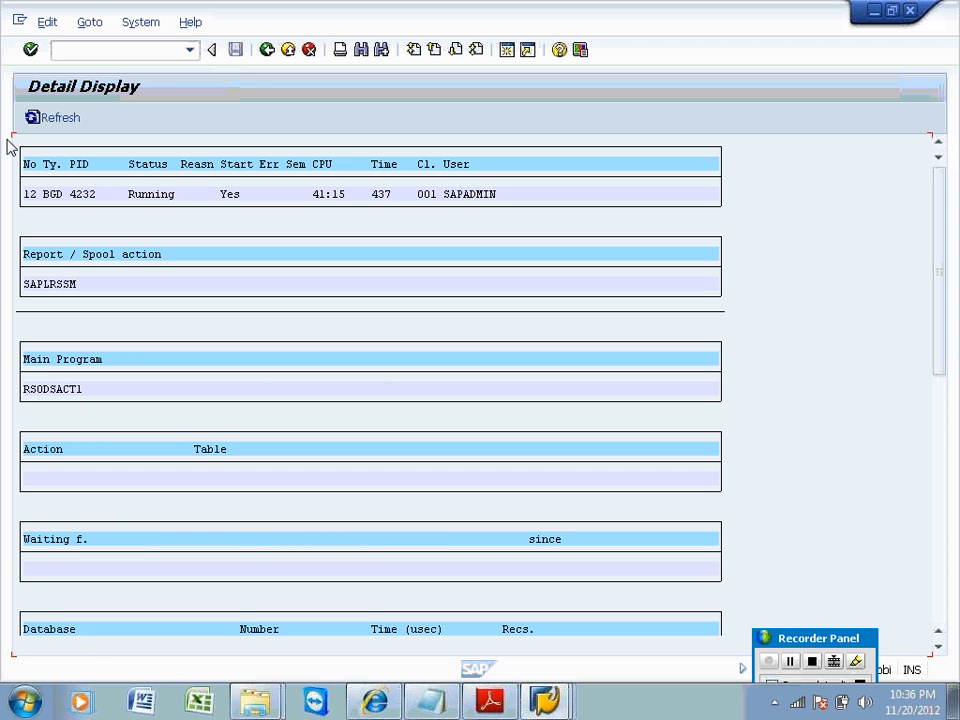
click(34, 119)
click(34, 119)
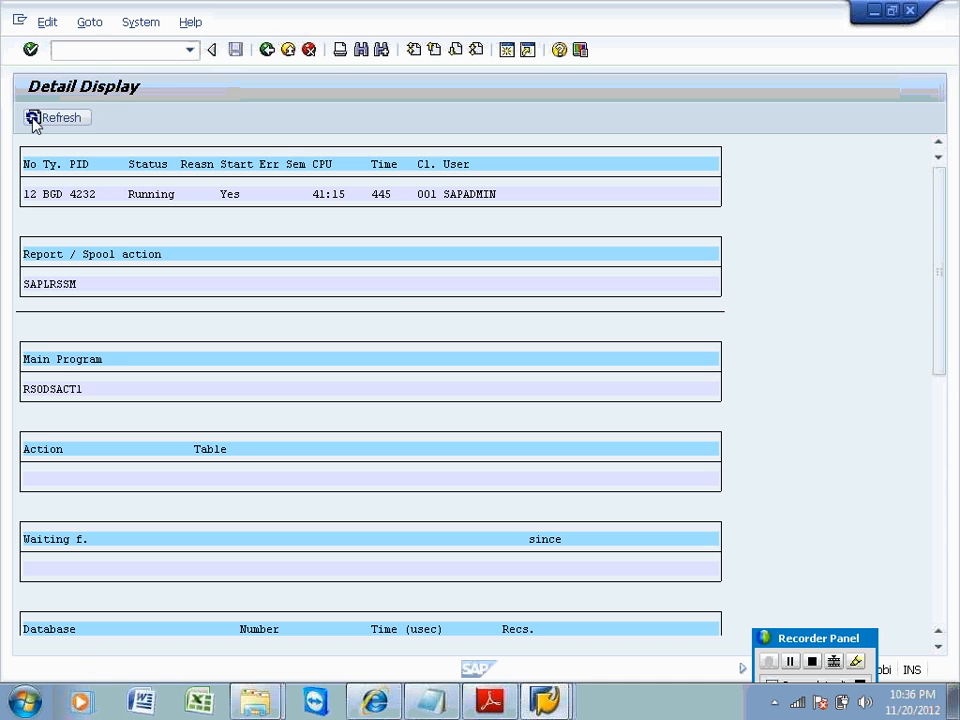
click(34, 119)
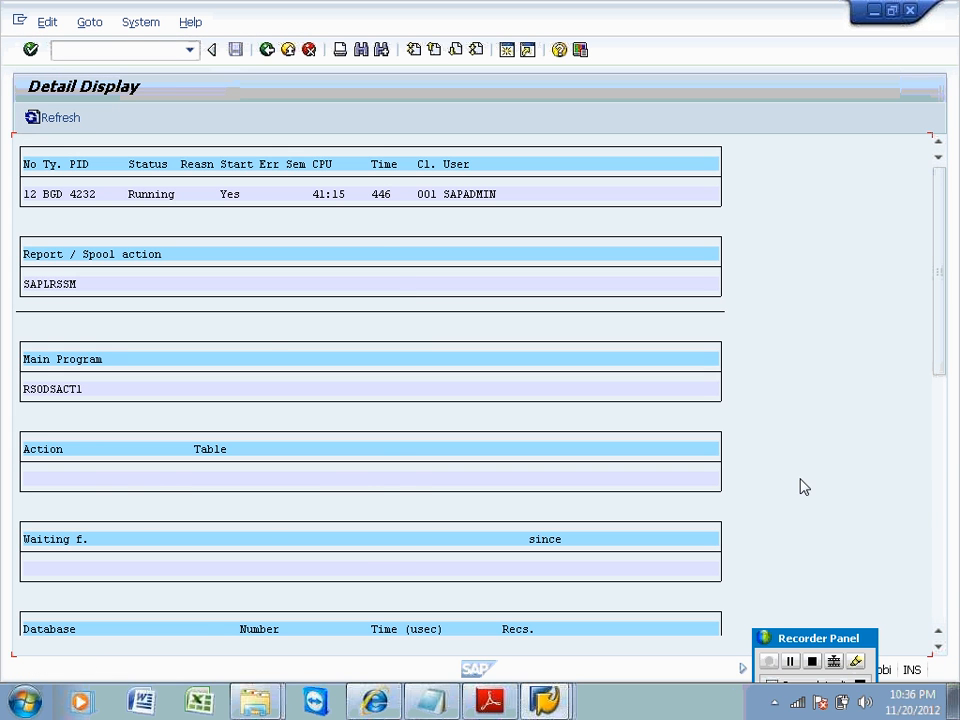
click(942, 575)
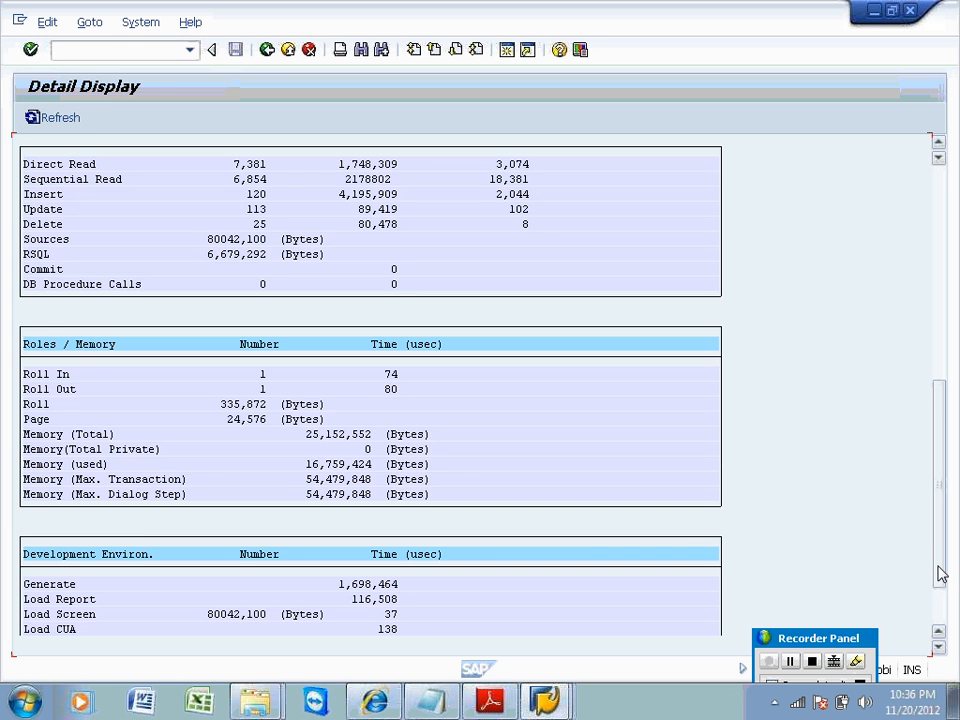
click(267, 50)
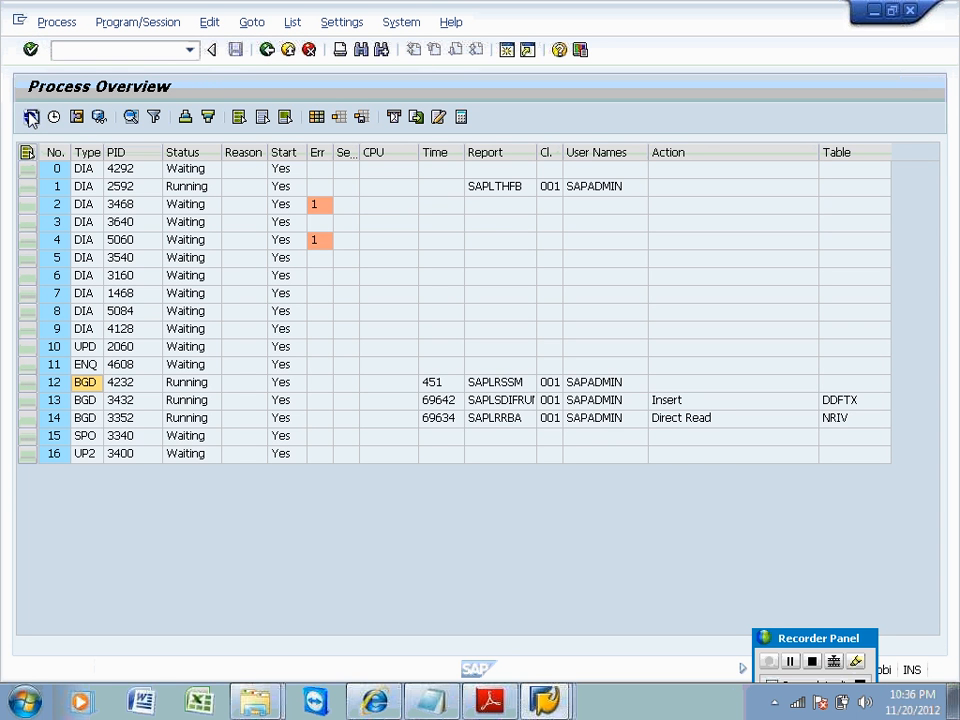
Refresh the work process list, then leave it and switch to the other SAP session.
click(30, 117)
click(30, 117)
click(30, 117)
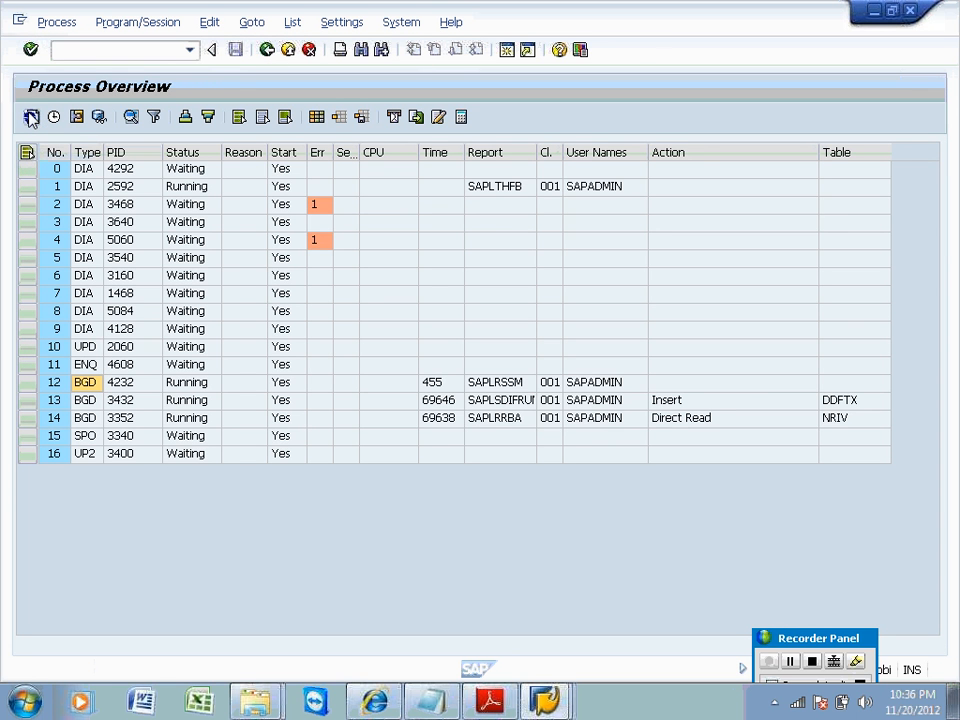
click(268, 50)
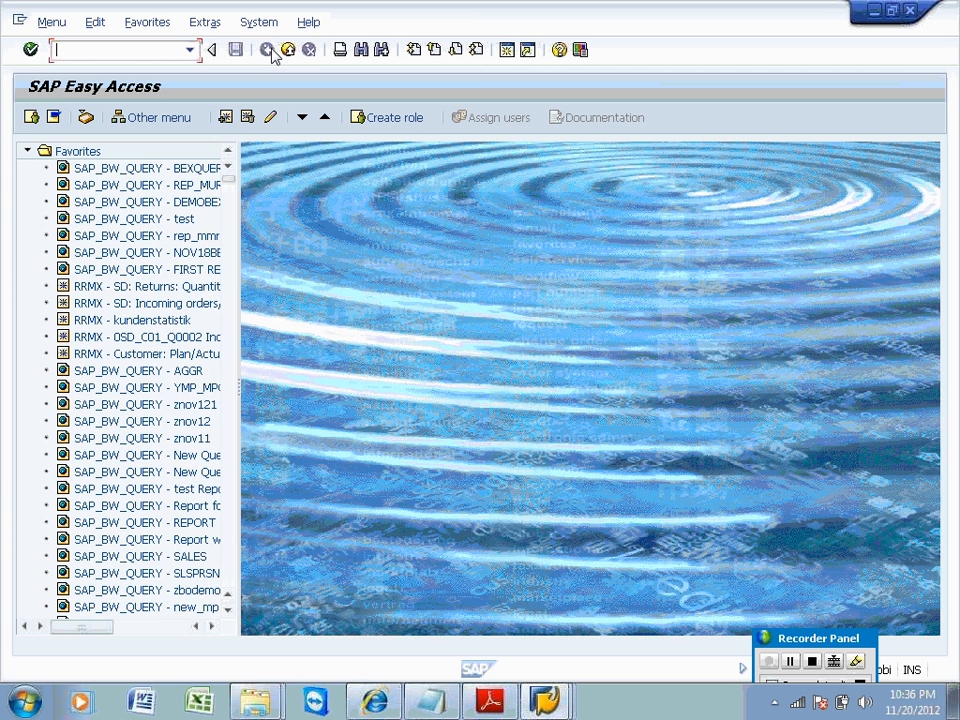
mouse_move(545, 702)
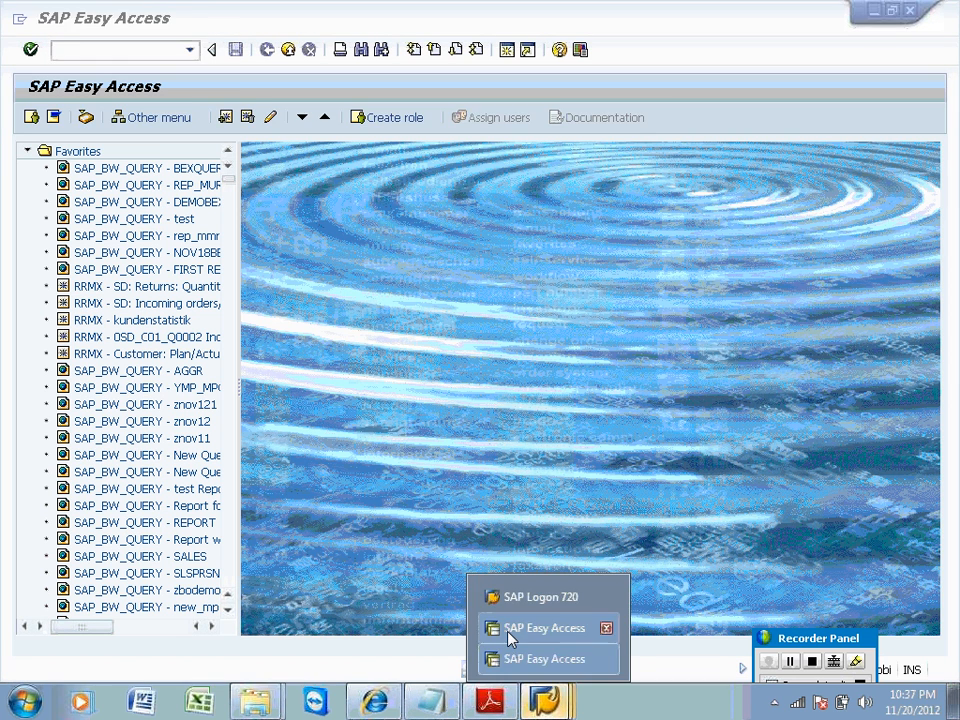
click(508, 636)
Run /nsm37 and inspect the active ODS job's details in the job list.
click(105, 50)
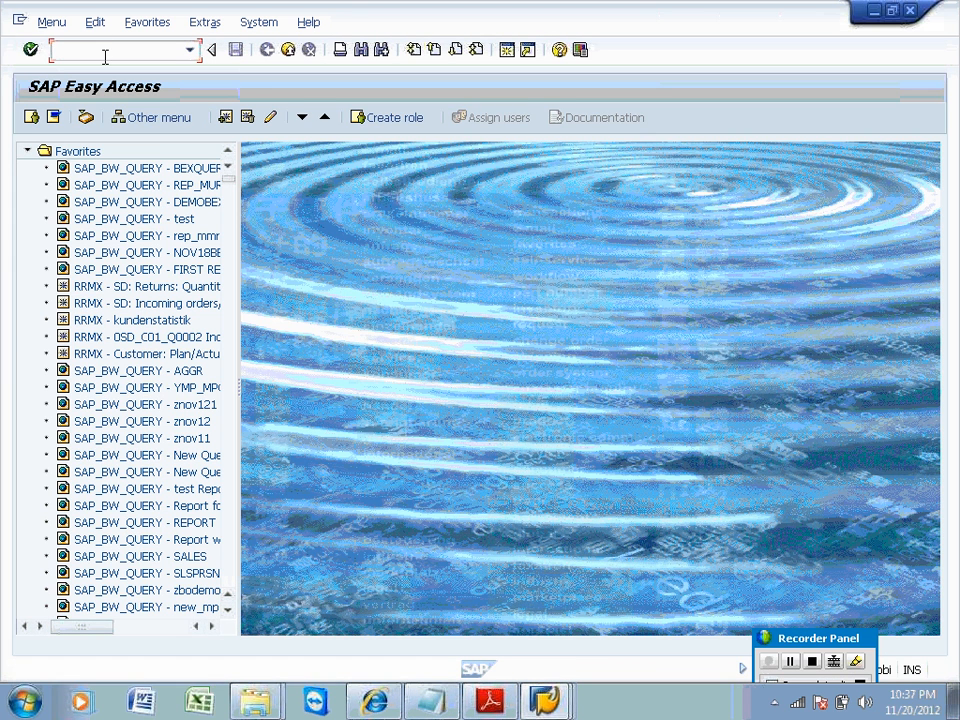
text(/nsm37)
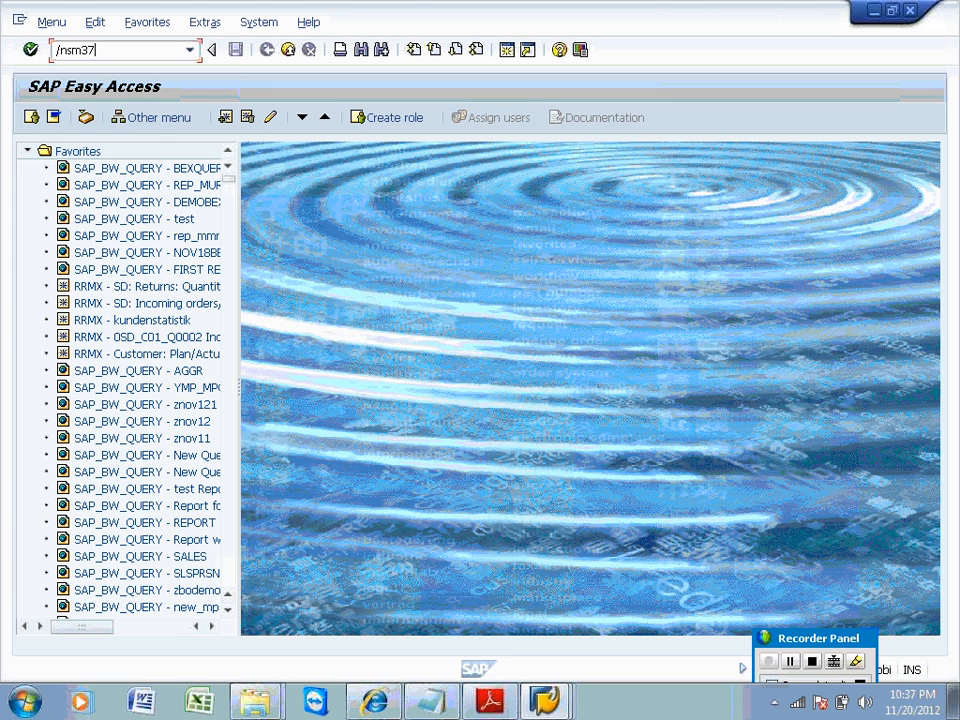
key(Return)
click(38, 120)
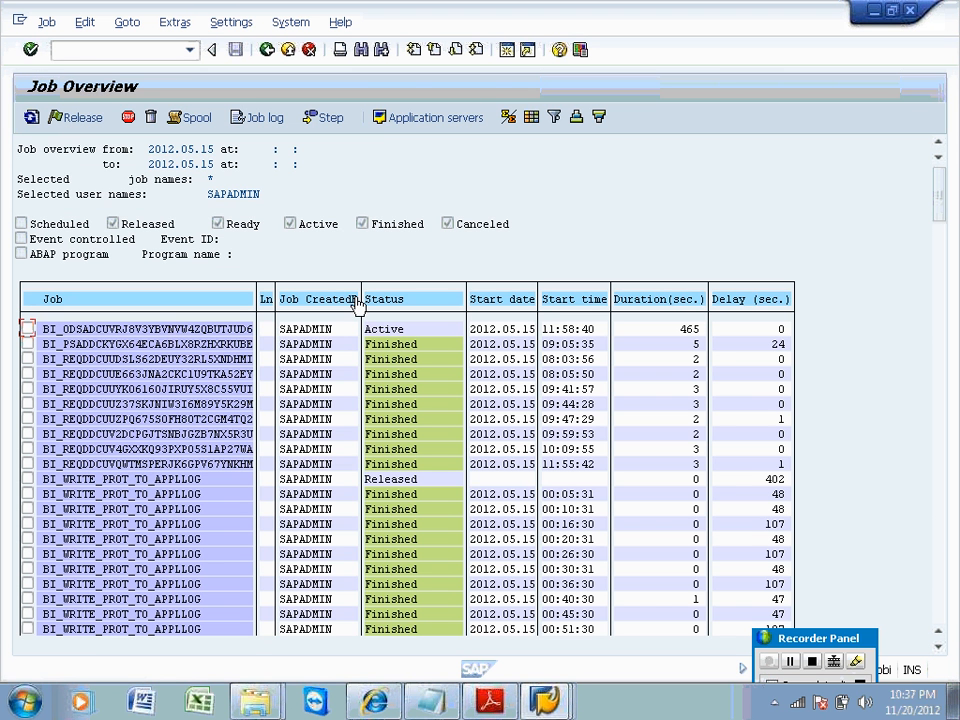
click(229, 330)
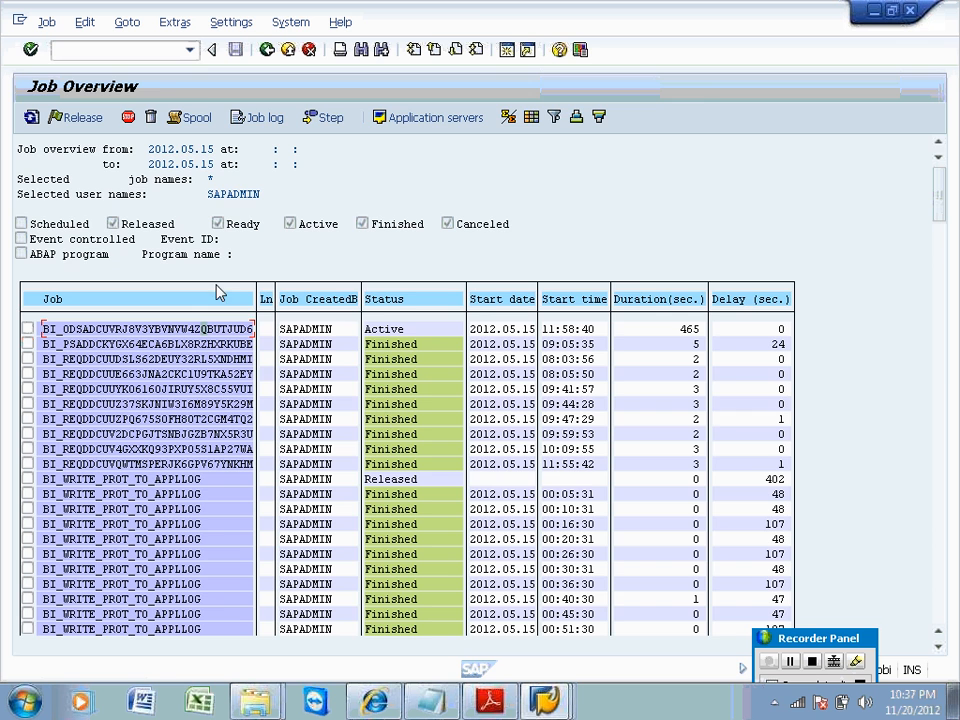
double_click(184, 338)
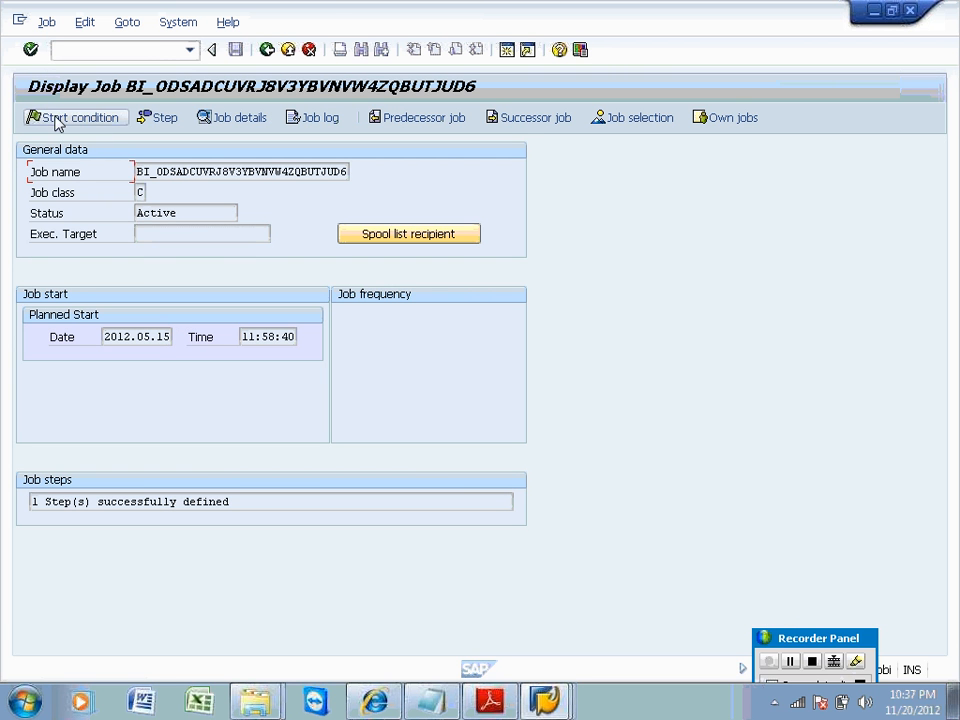
click(266, 51)
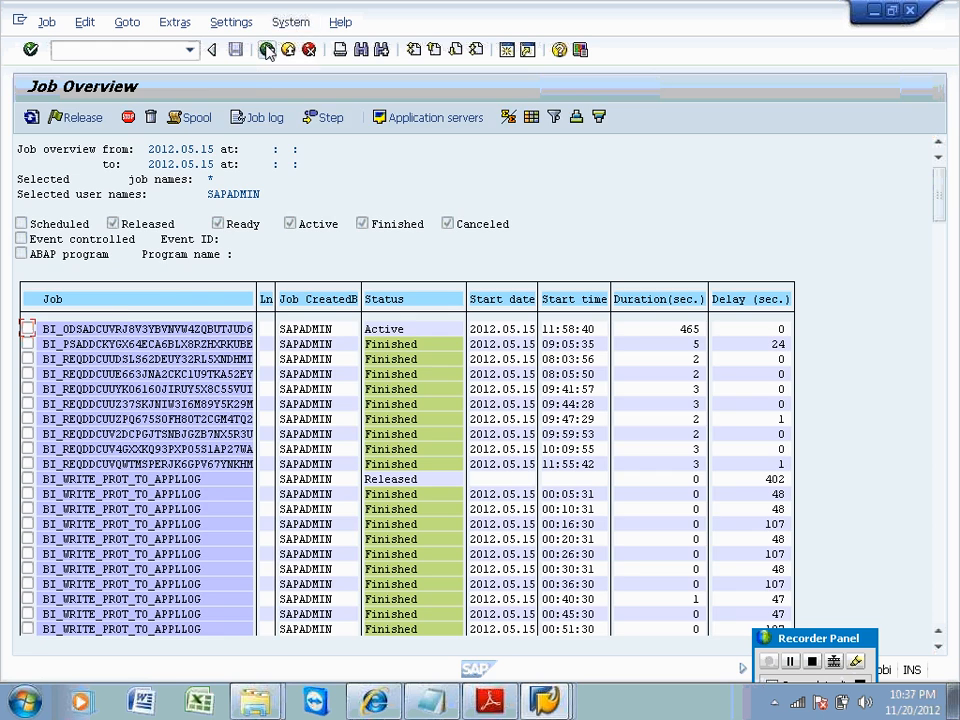
click(267, 50)
List active and cancelled jobs for all users (*), excluding Released, Ready and Finished.
click(118, 236)
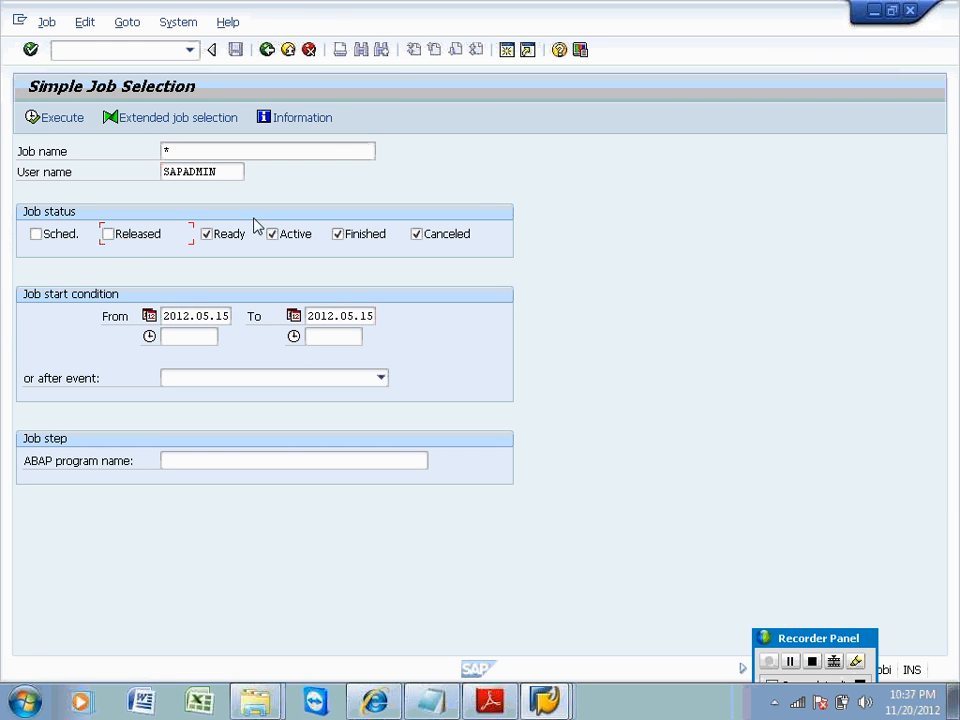
click(226, 236)
click(350, 234)
click(75, 119)
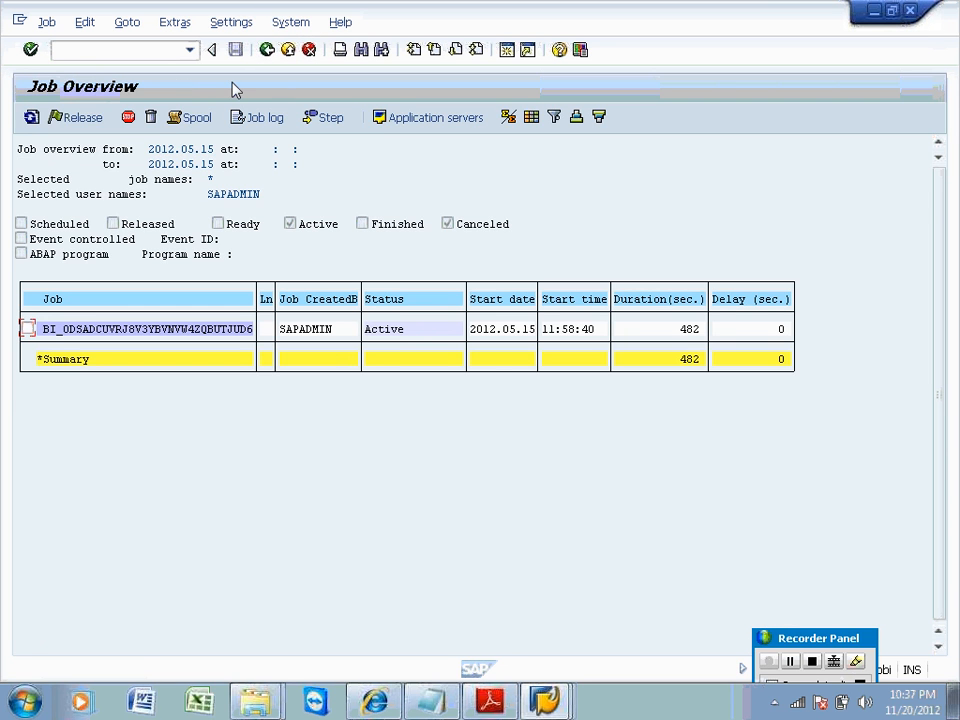
click(268, 50)
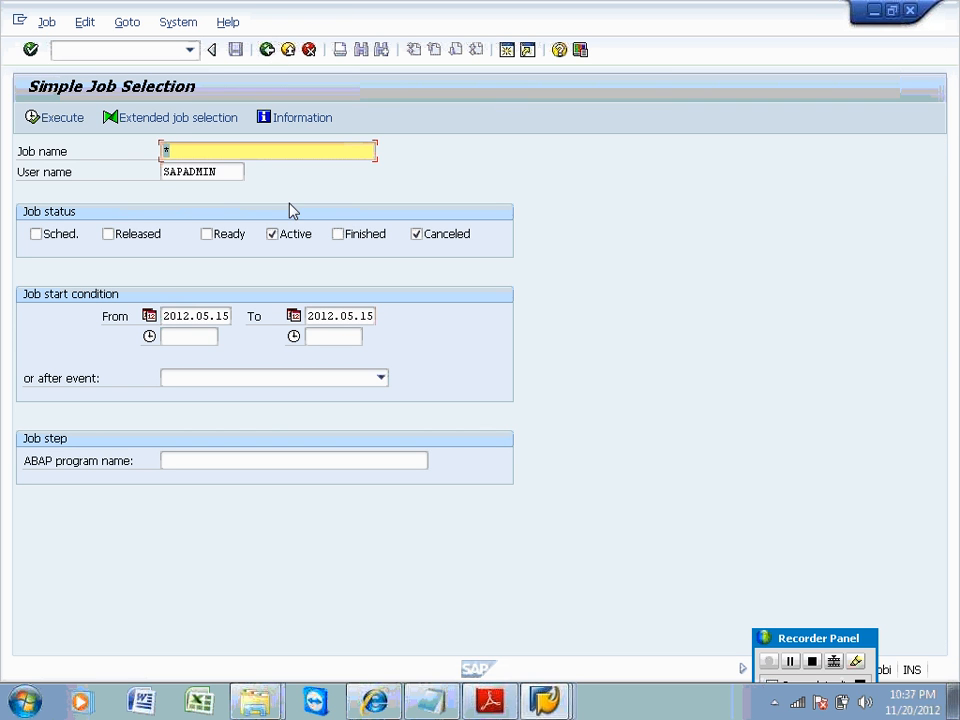
double_click(238, 172)
text(*)
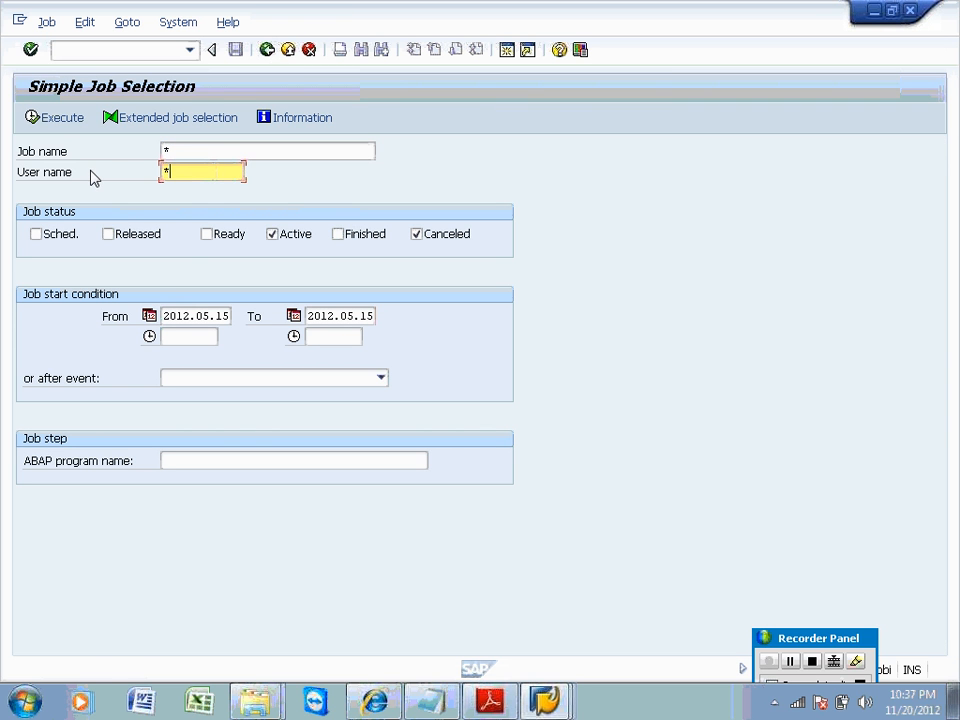
click(30, 118)
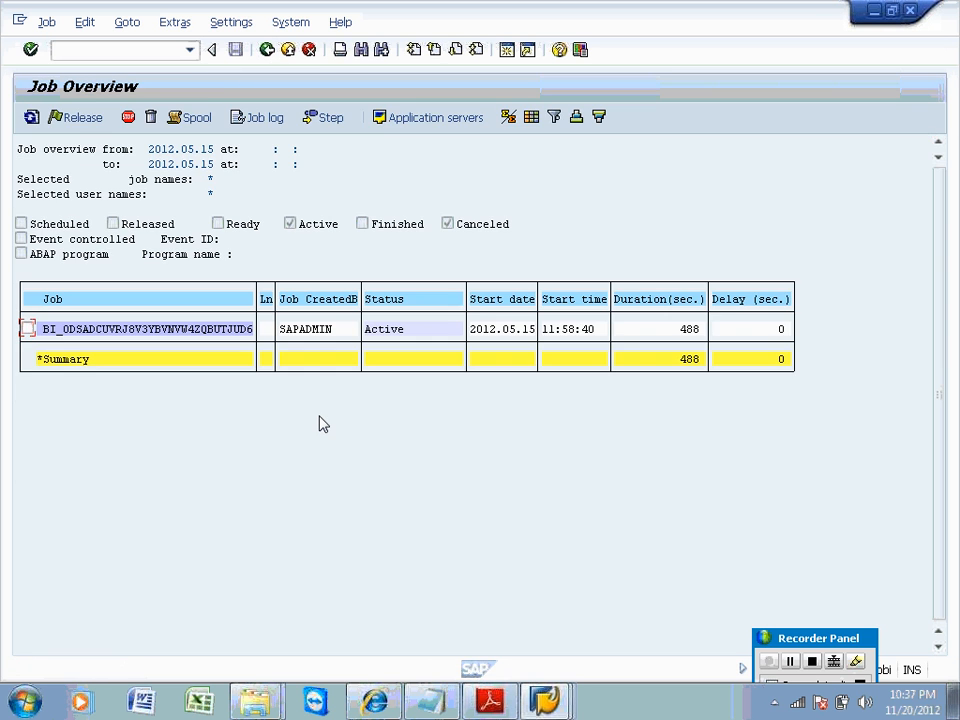
click(268, 50)
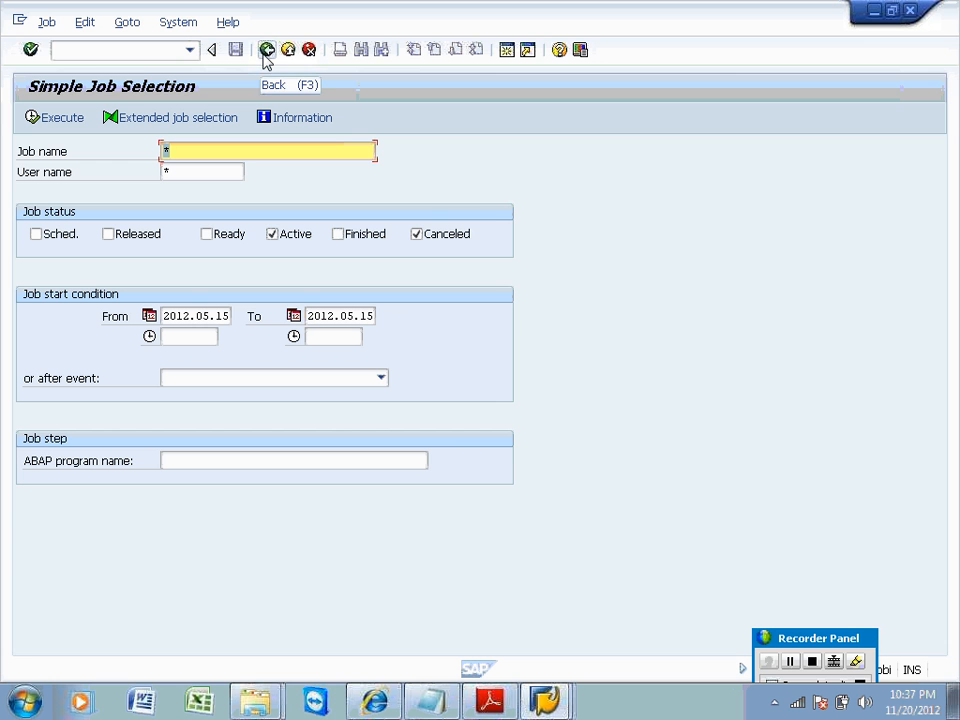
Return to the work process overview with /nsm50.
click(141, 55)
text(/n)
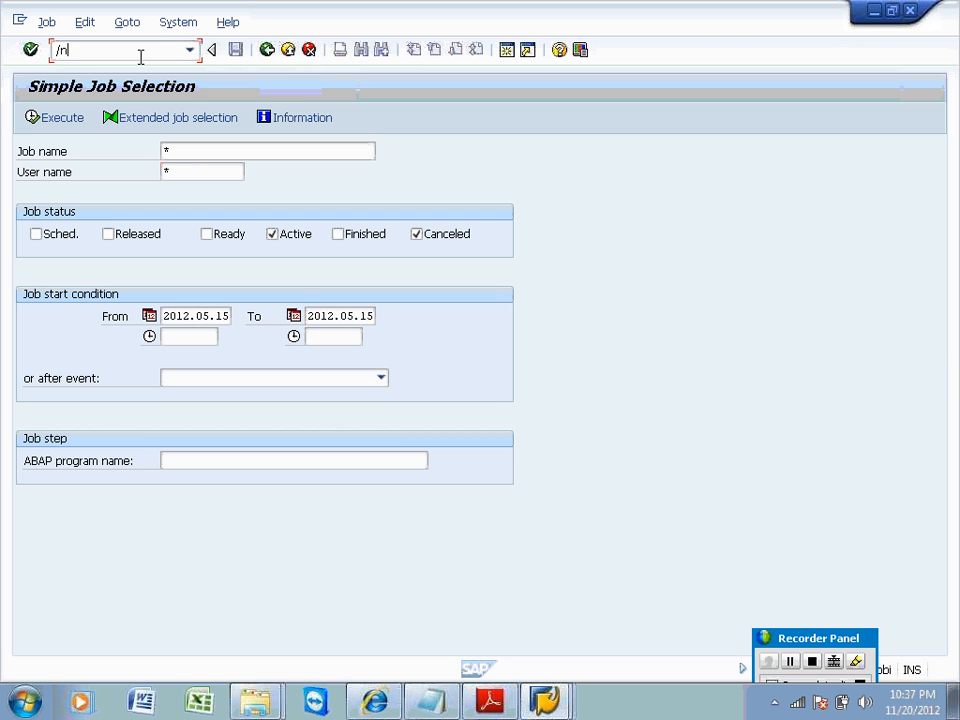
text(sm50)
key(Return)
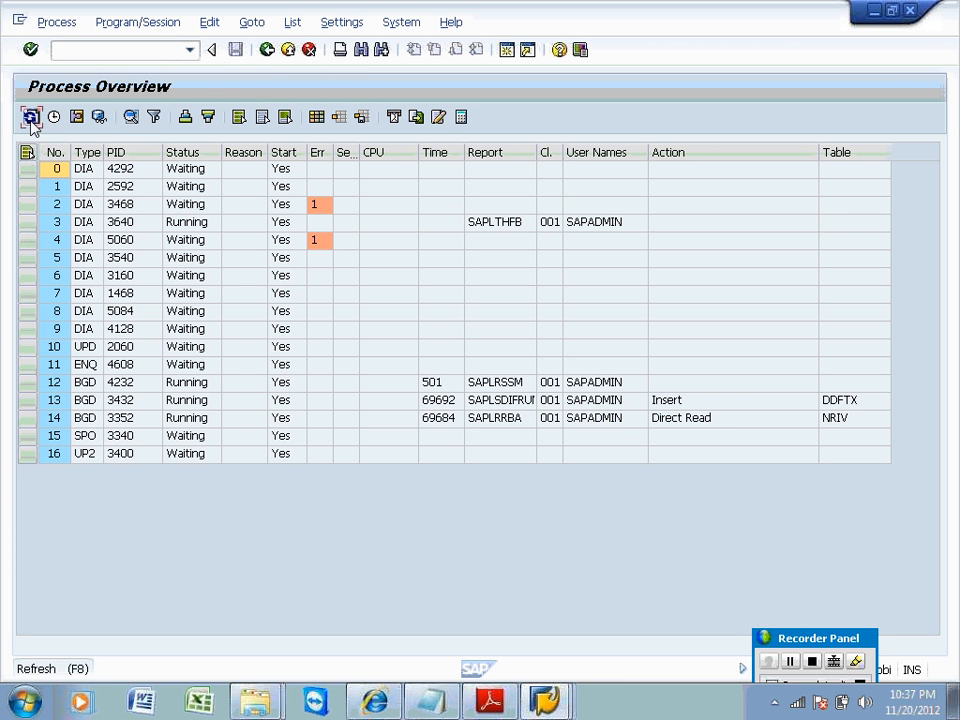
Refresh the process list, then open the job selection and list jobs for user *.
click(31, 118)
click(31, 118)
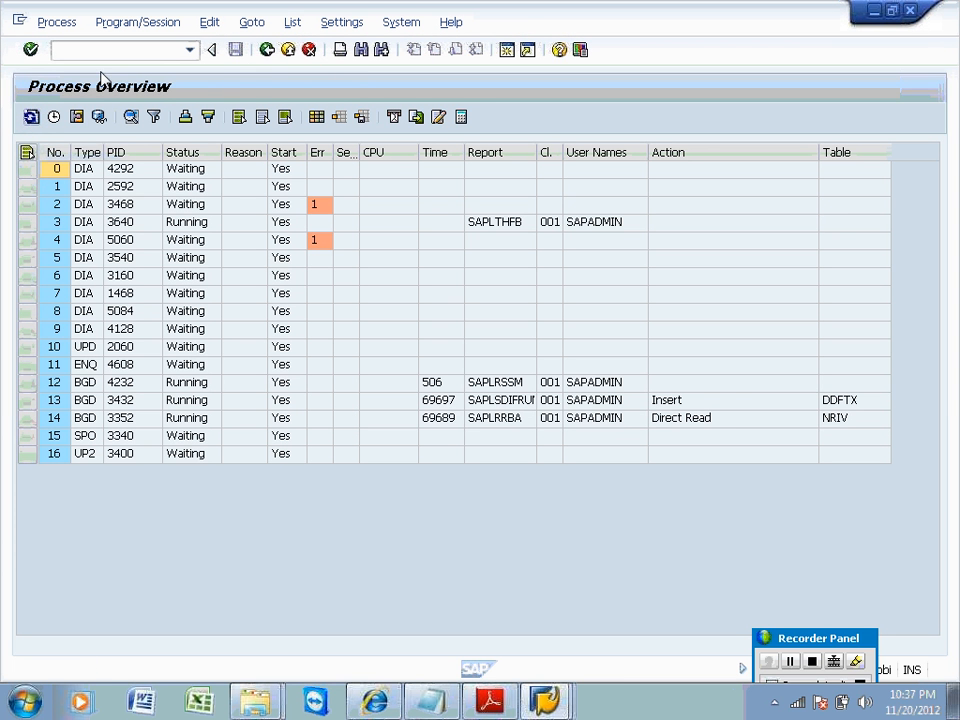
click(267, 51)
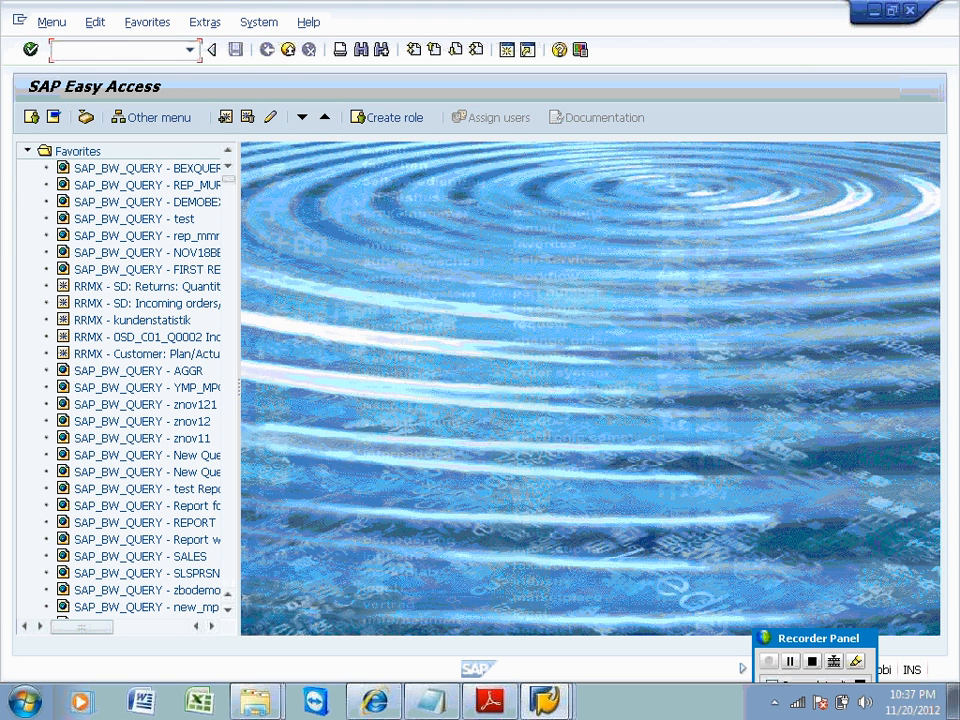
text(/nsm37)
key(Return)
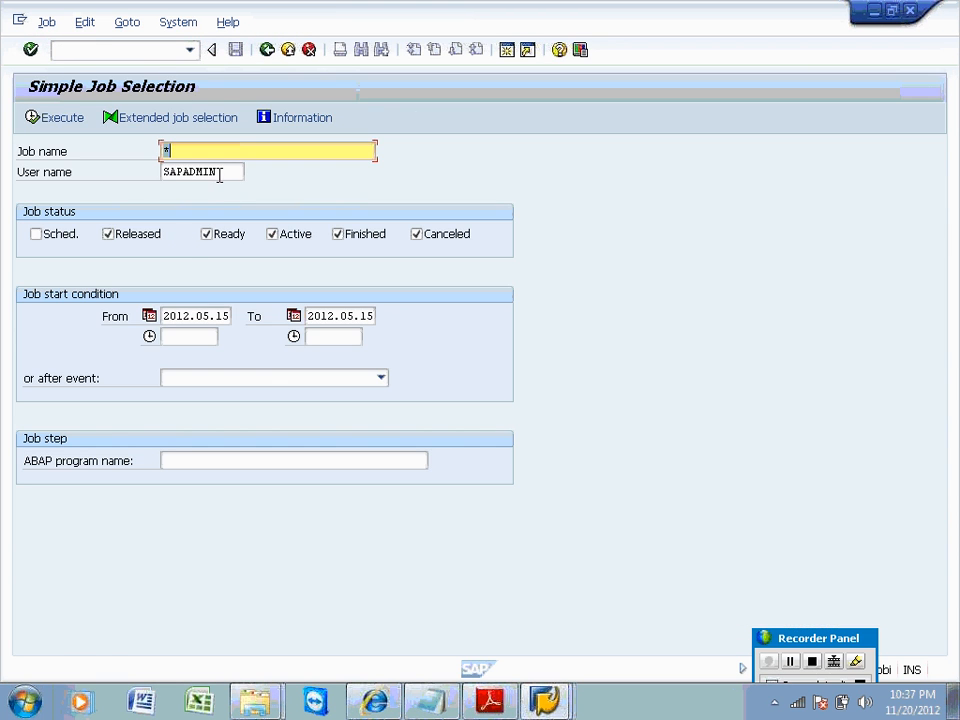
key(Tab)
text(*)
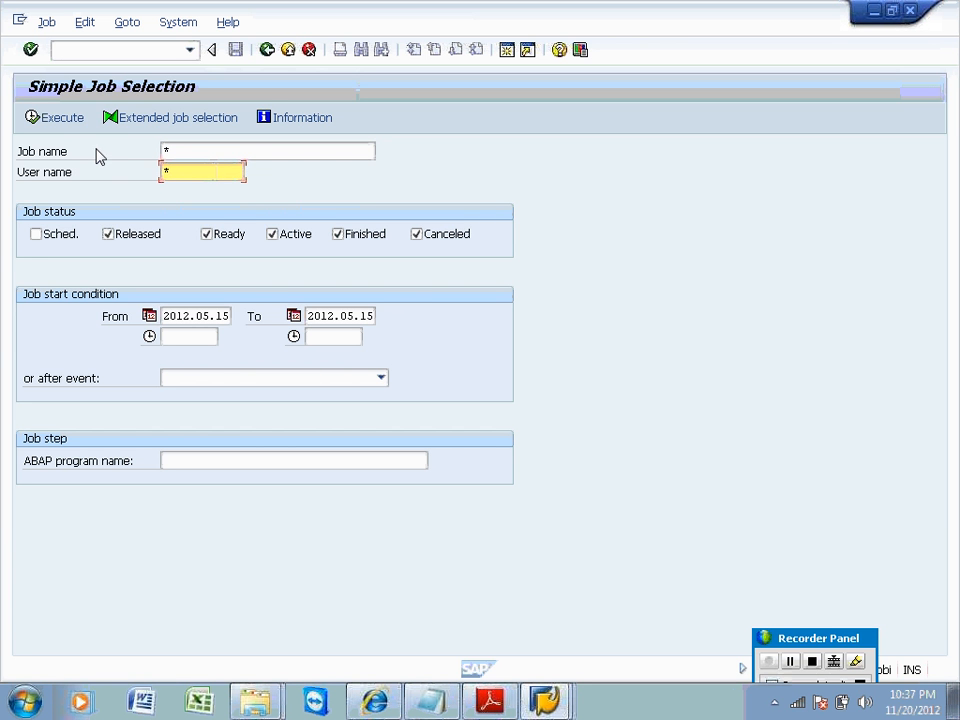
click(57, 118)
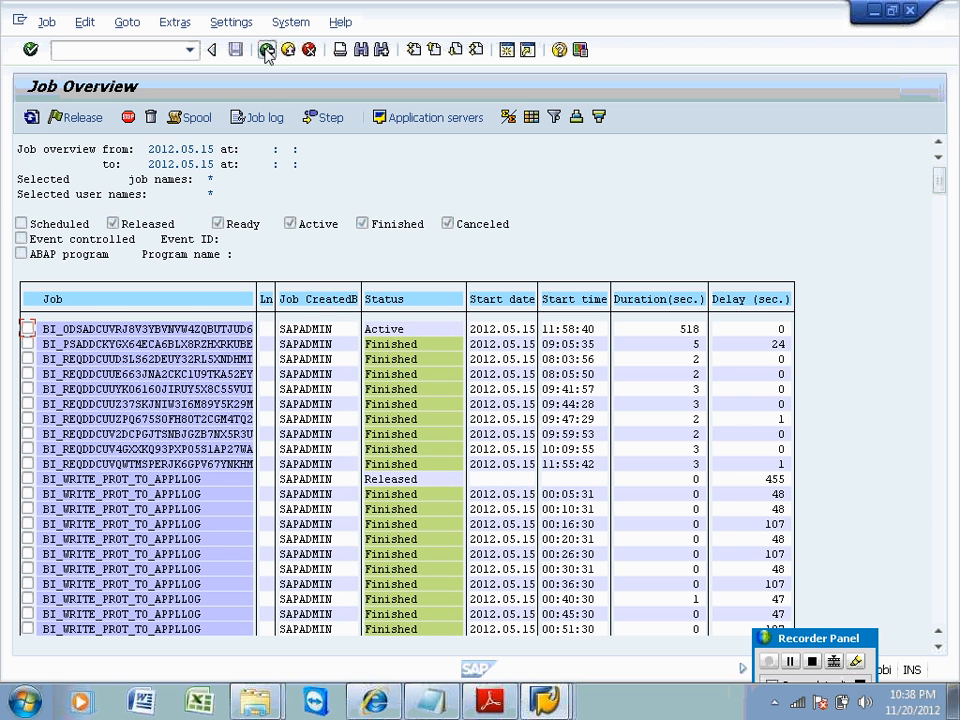
Narrow the list to Active and Canceled jobs only and mark the ODS activation job.
click(267, 52)
click(130, 233)
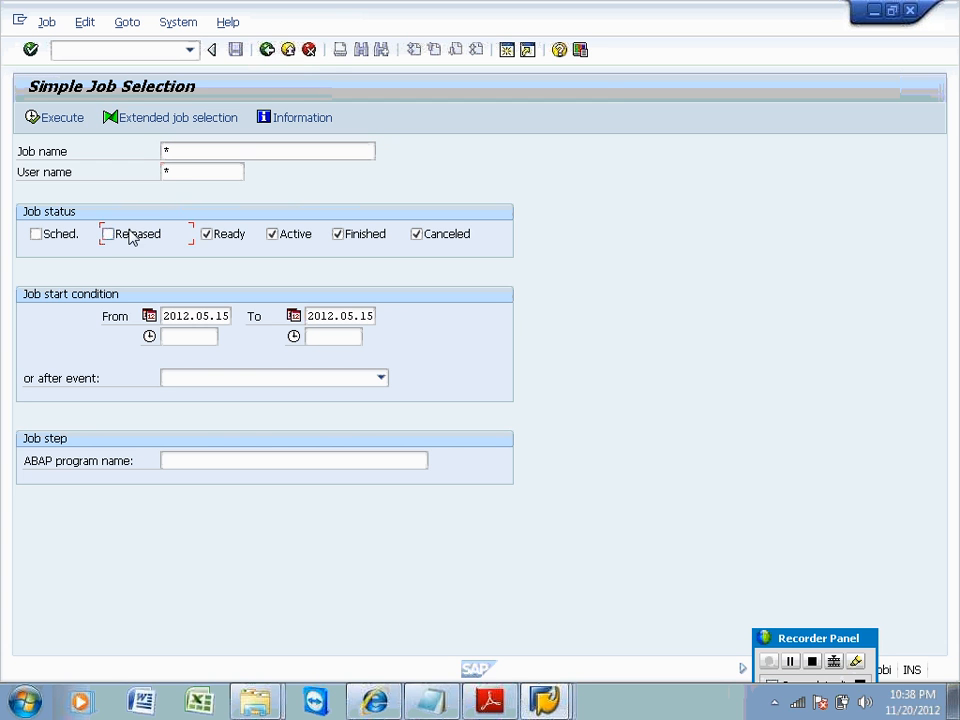
click(202, 233)
click(338, 236)
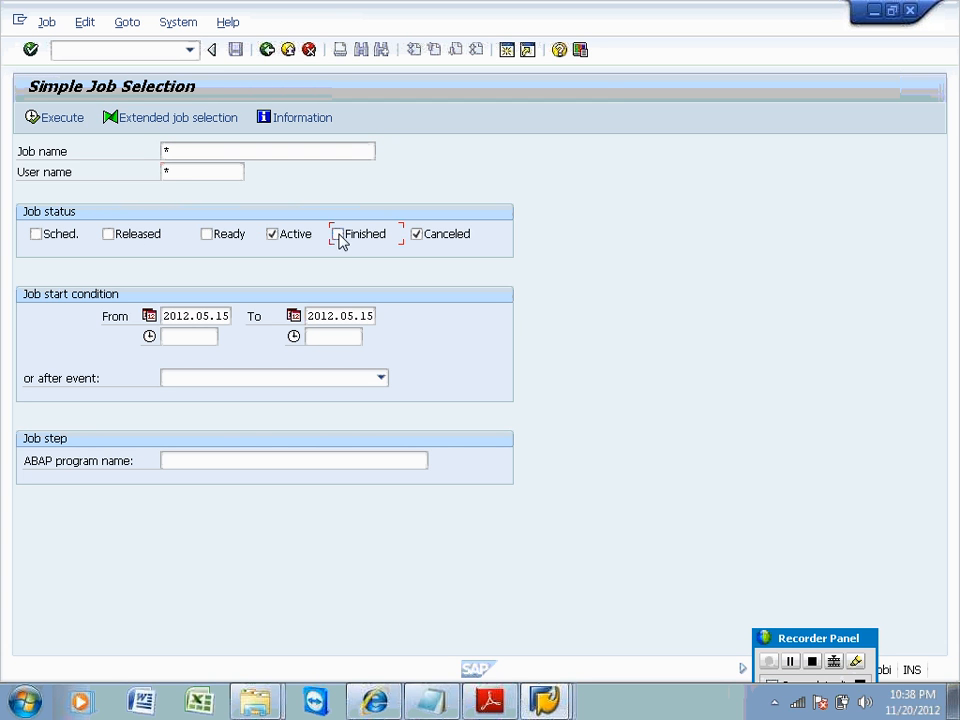
click(417, 234)
click(36, 118)
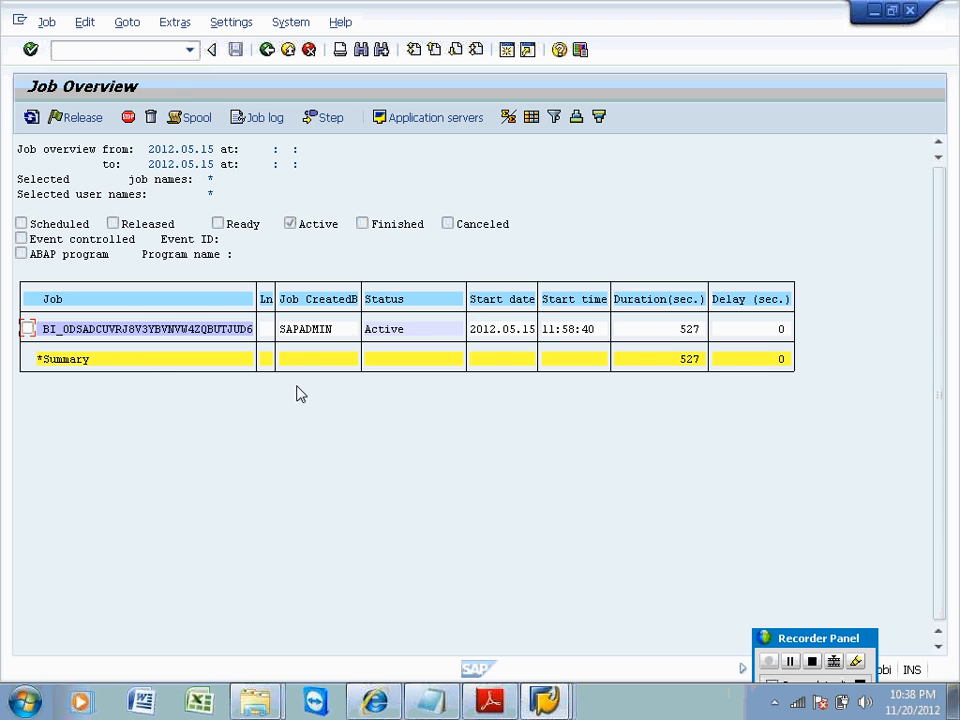
click(267, 49)
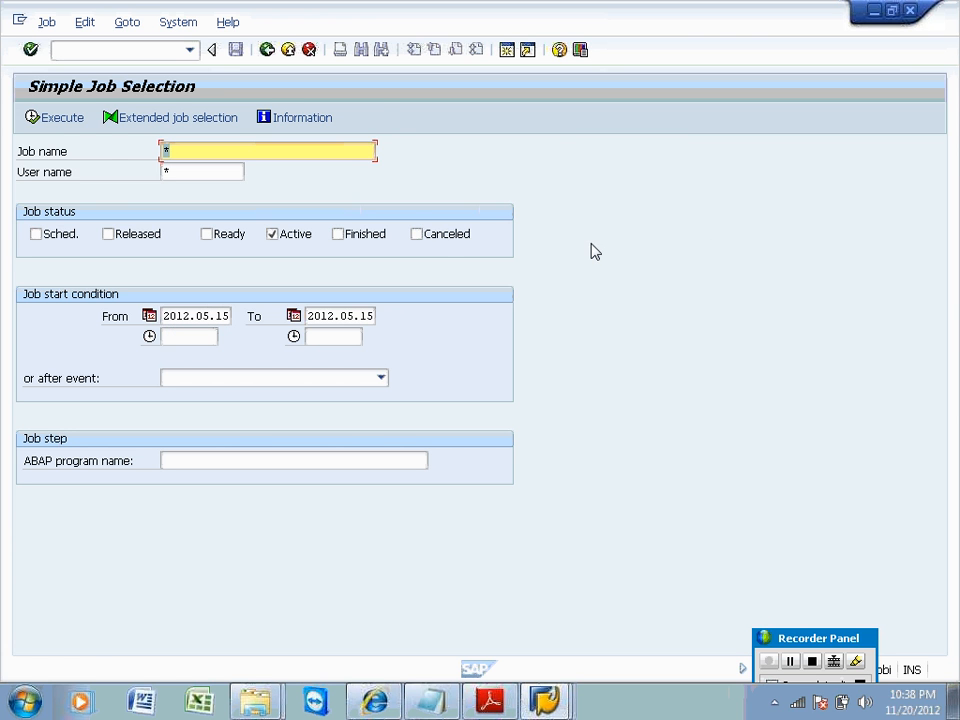
click(424, 236)
click(73, 119)
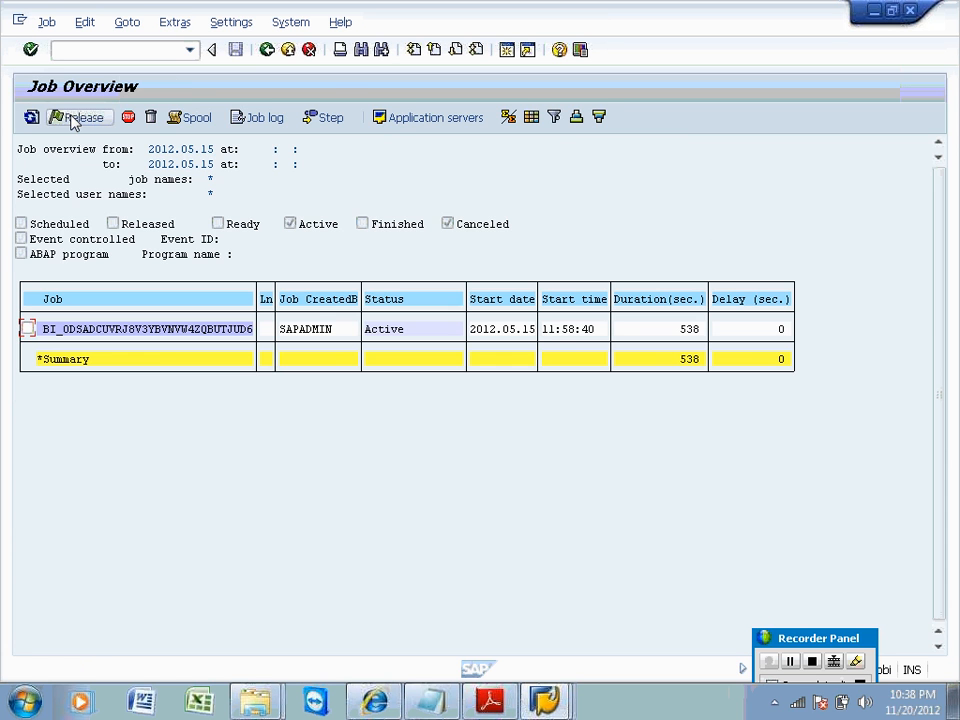
click(60, 333)
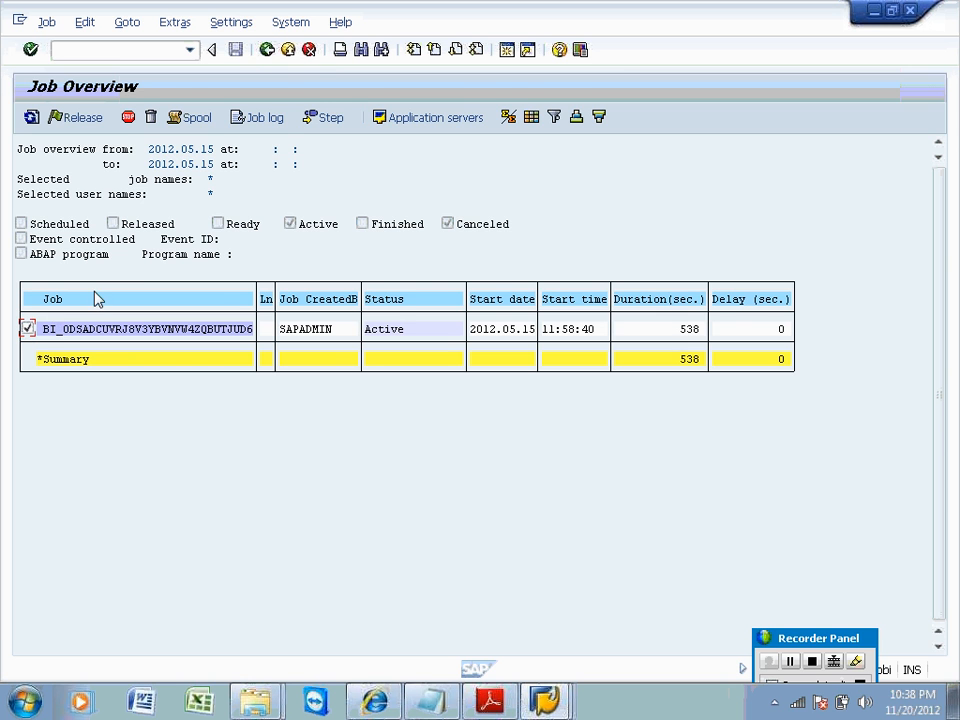
click(276, 122)
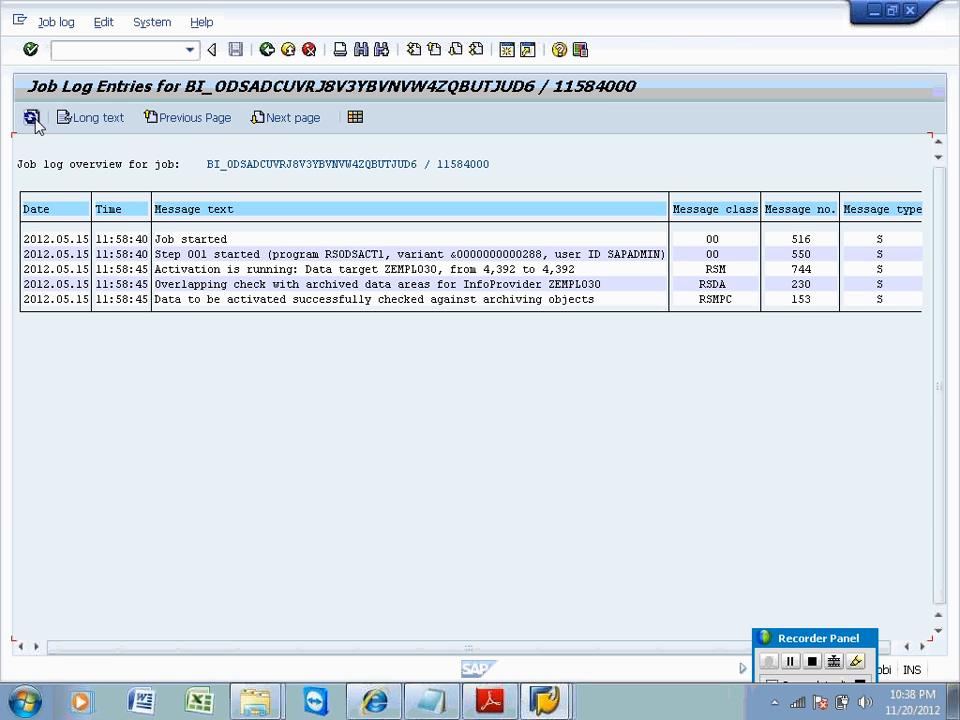
click(32, 118)
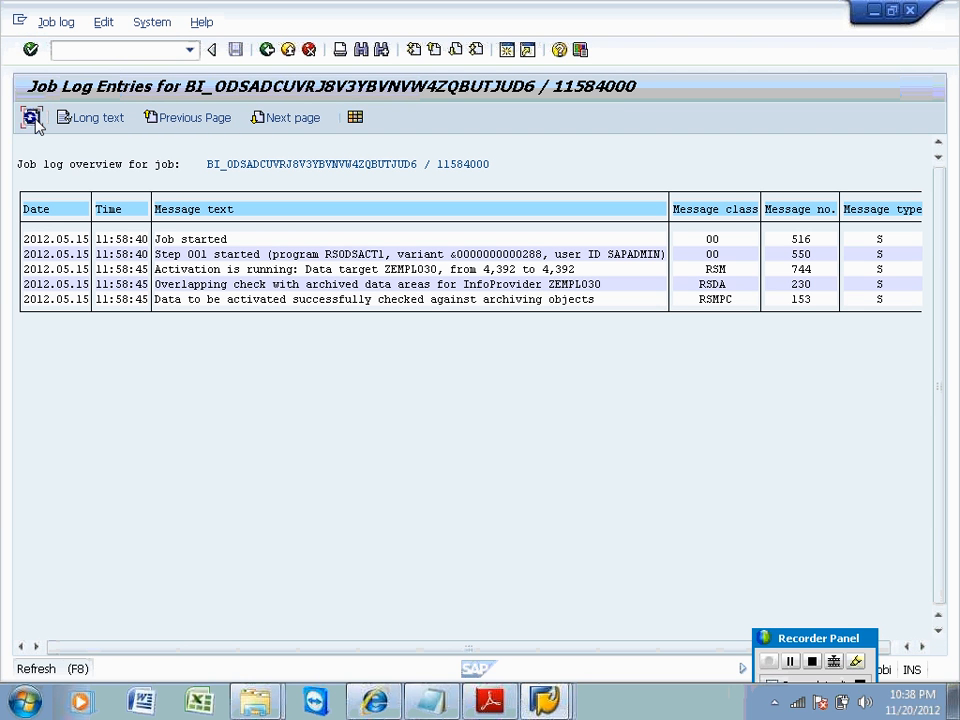
click(35, 122)
click(35, 122)
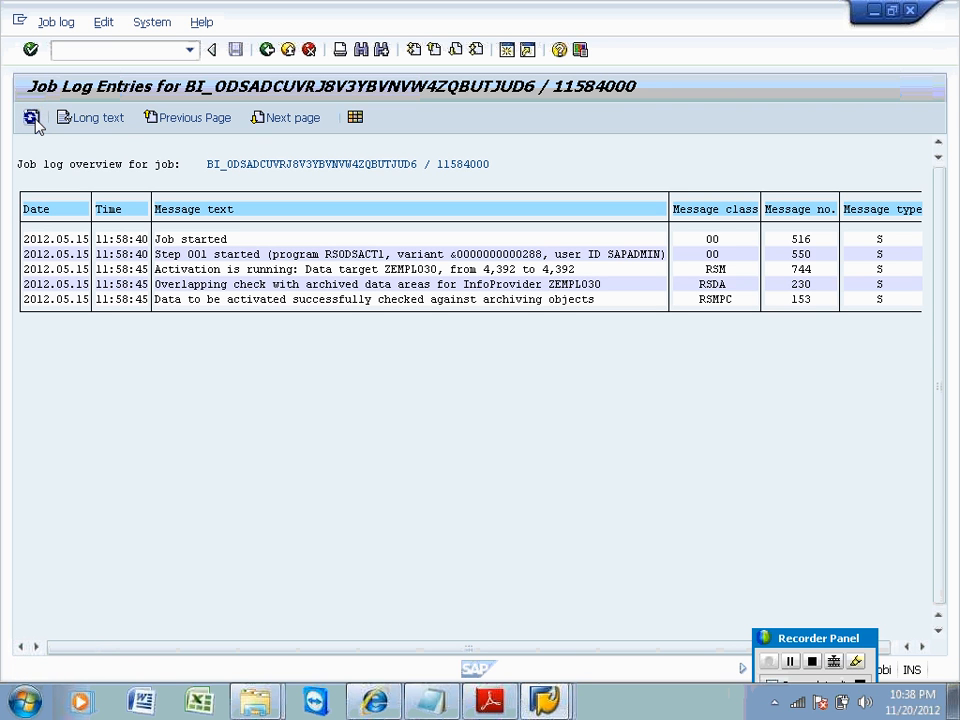
click(36, 119)
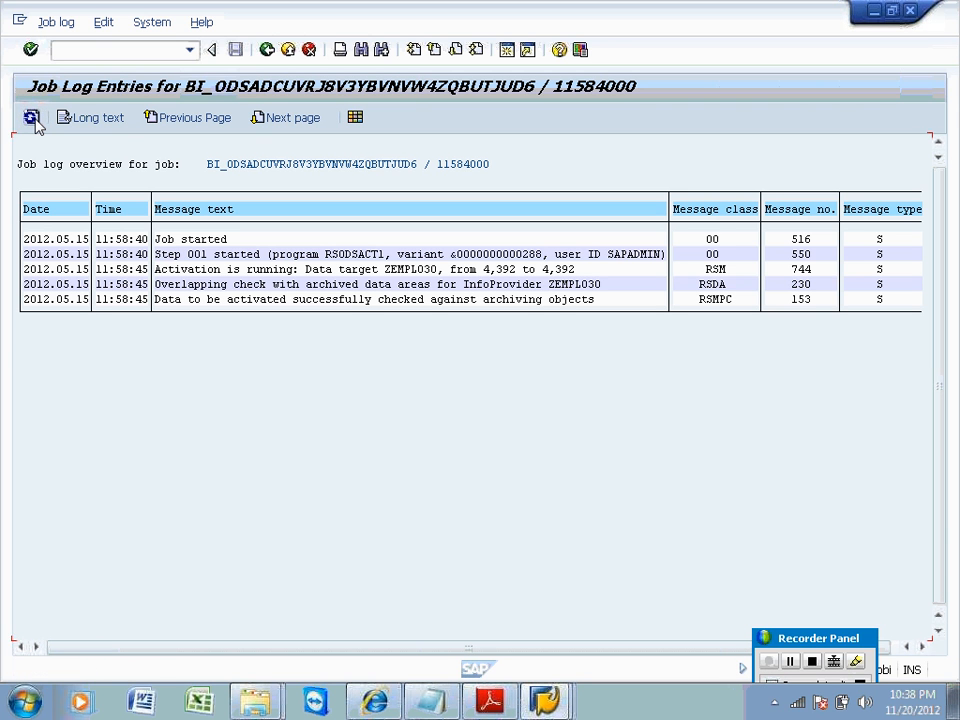
click(36, 119)
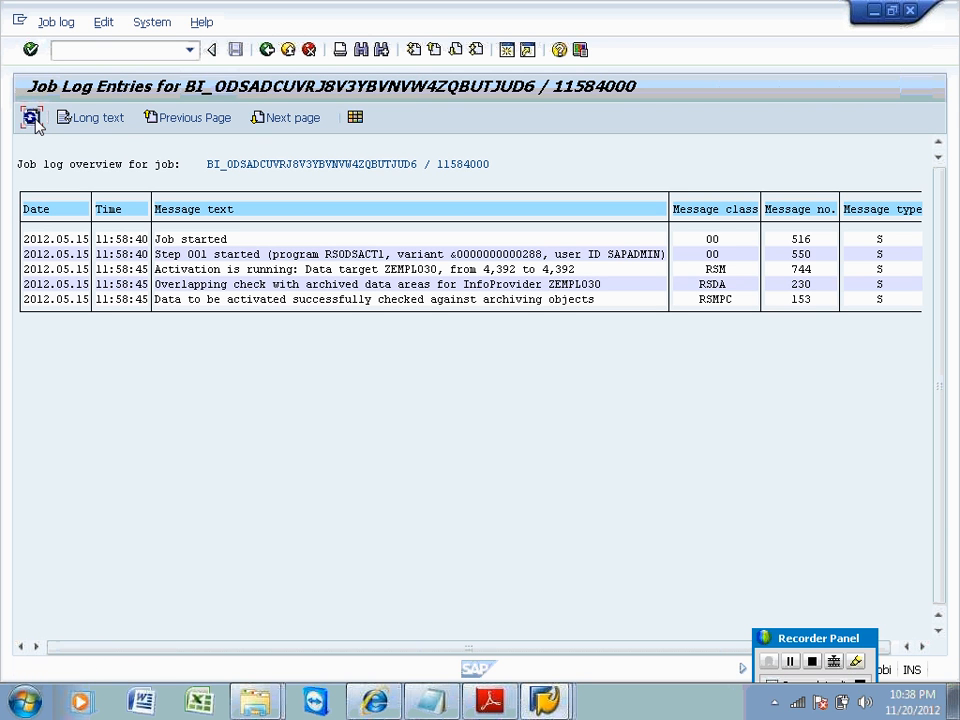
click(267, 49)
mouse_move(542, 699)
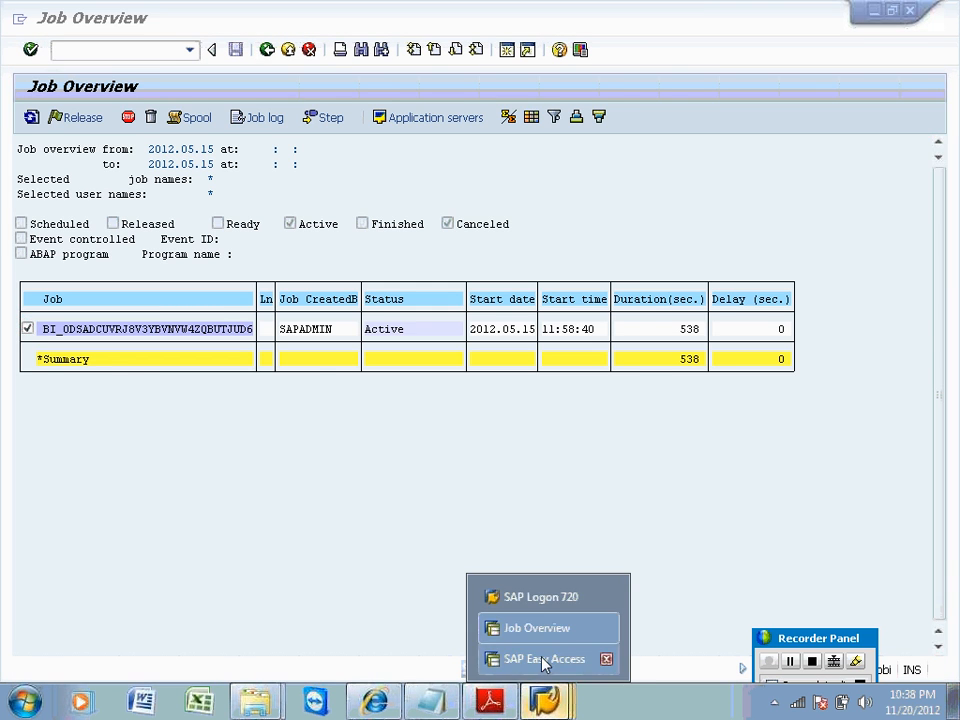
click(542, 599)
Open /nrsa1 and search the InfoProvider tree for the ODS ZEMPLO30.
click(111, 49)
text(/n)
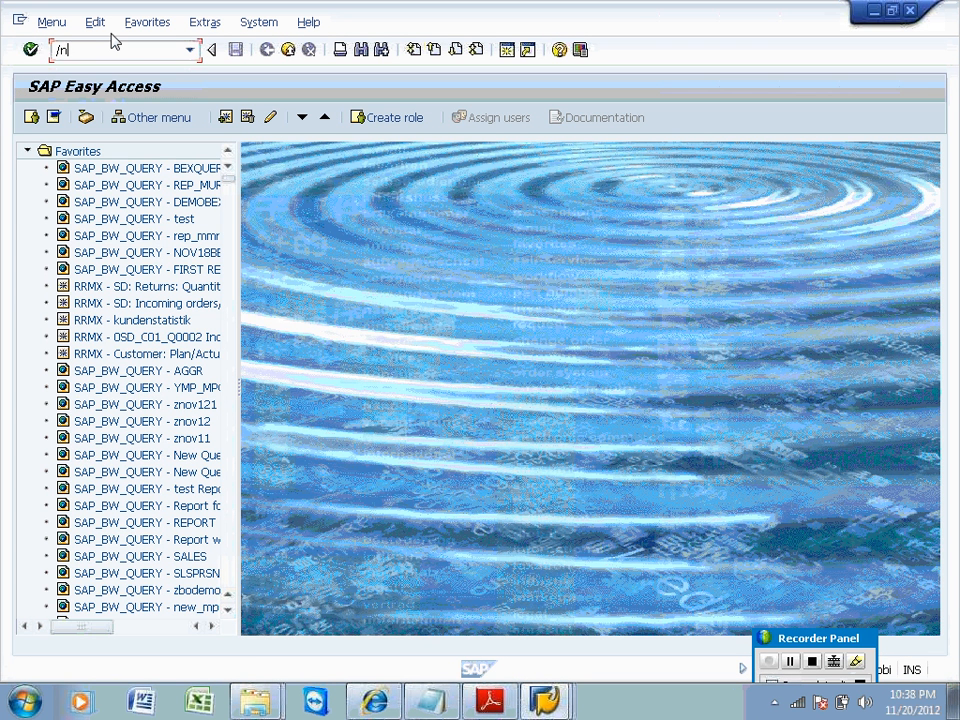
text(rsa1)
key(Return)
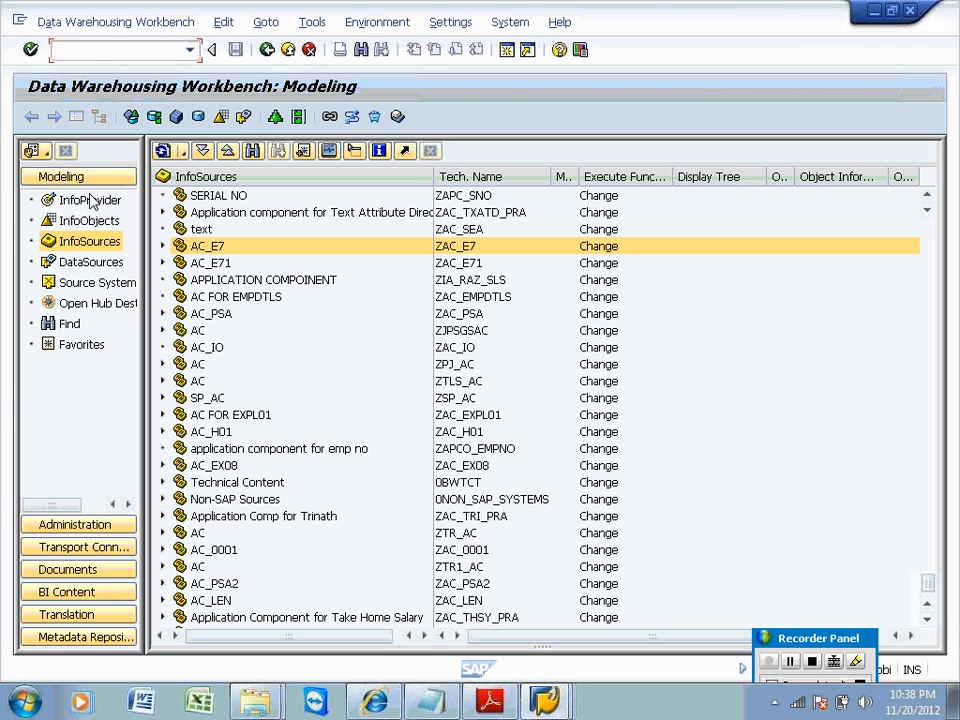
click(93, 201)
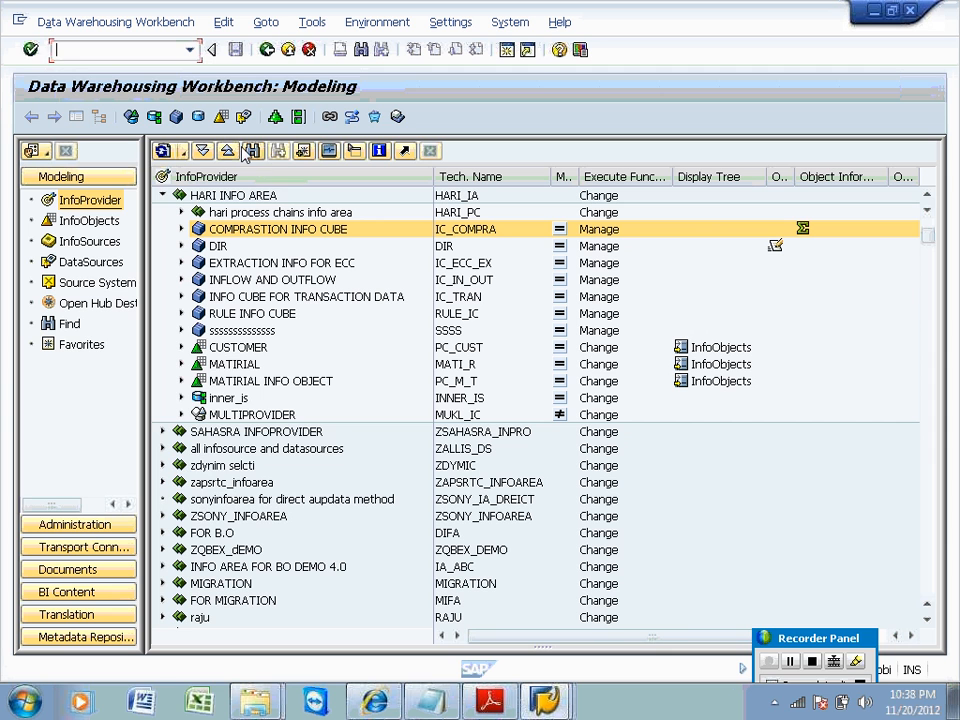
click(252, 150)
text(ZEM)
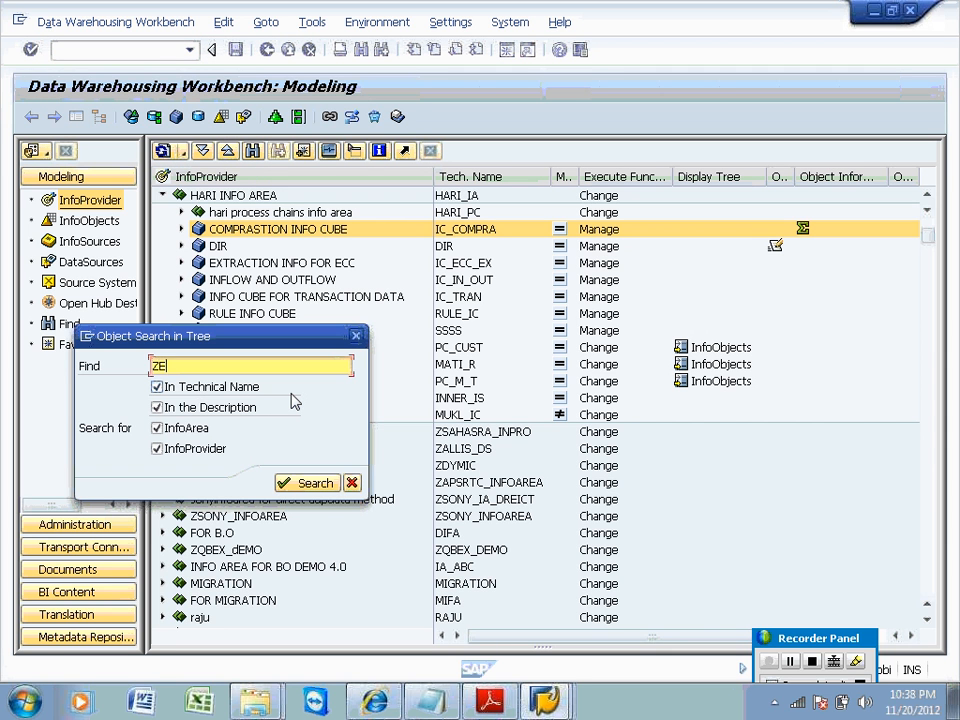
key(Tab)
key(space)
key(shift+Tab)
text(LO30)
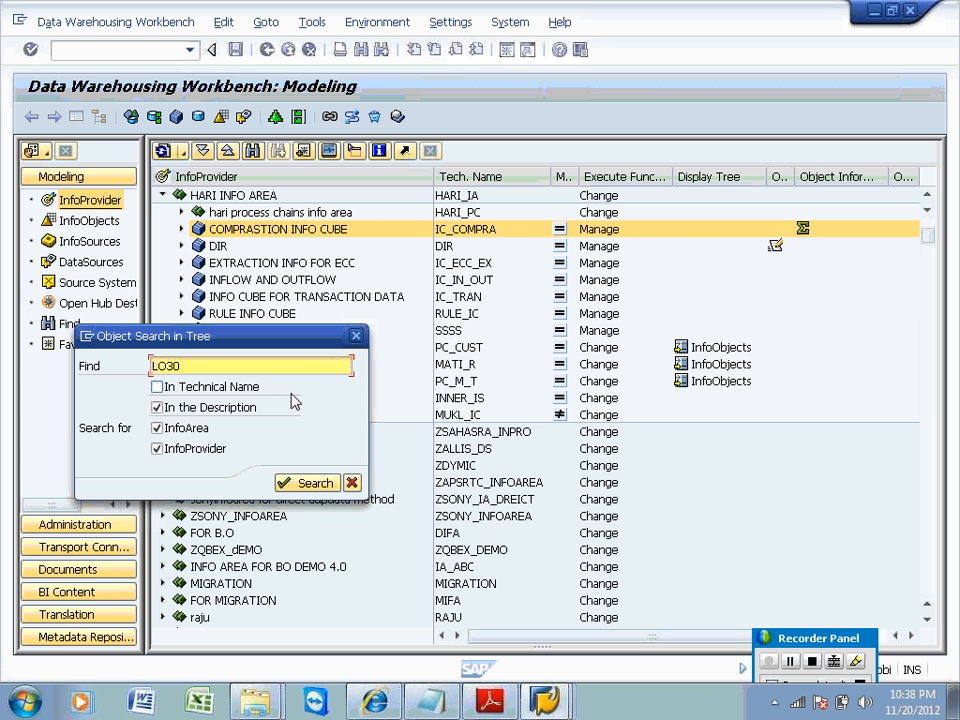
text(ZEMP)
key(Return)
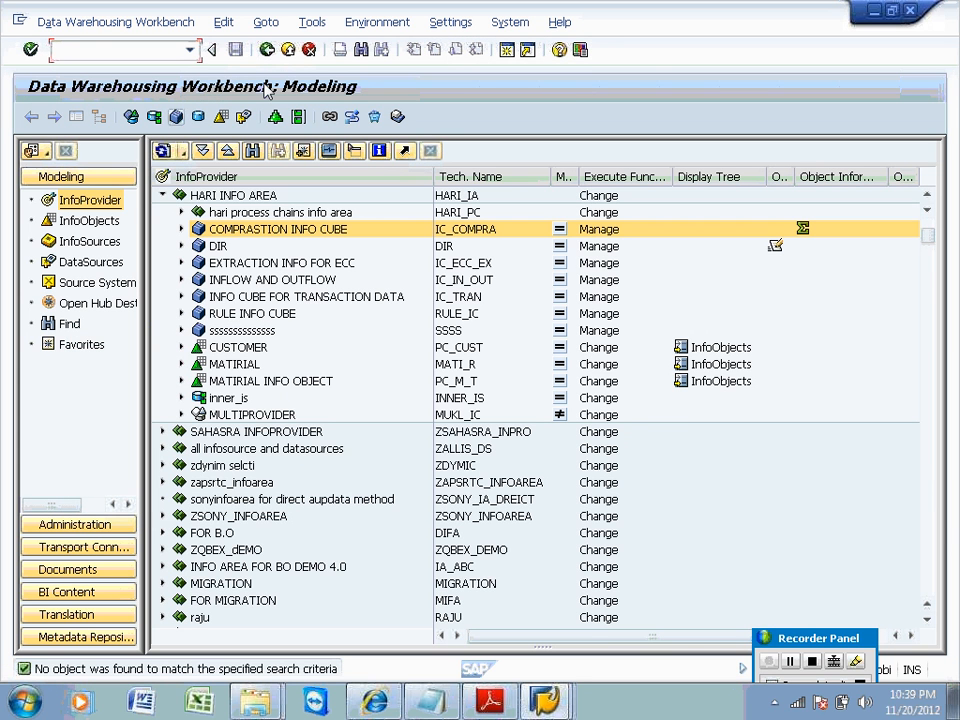
Launch the classic workbench /nrsa1old from the command history.
click(190, 49)
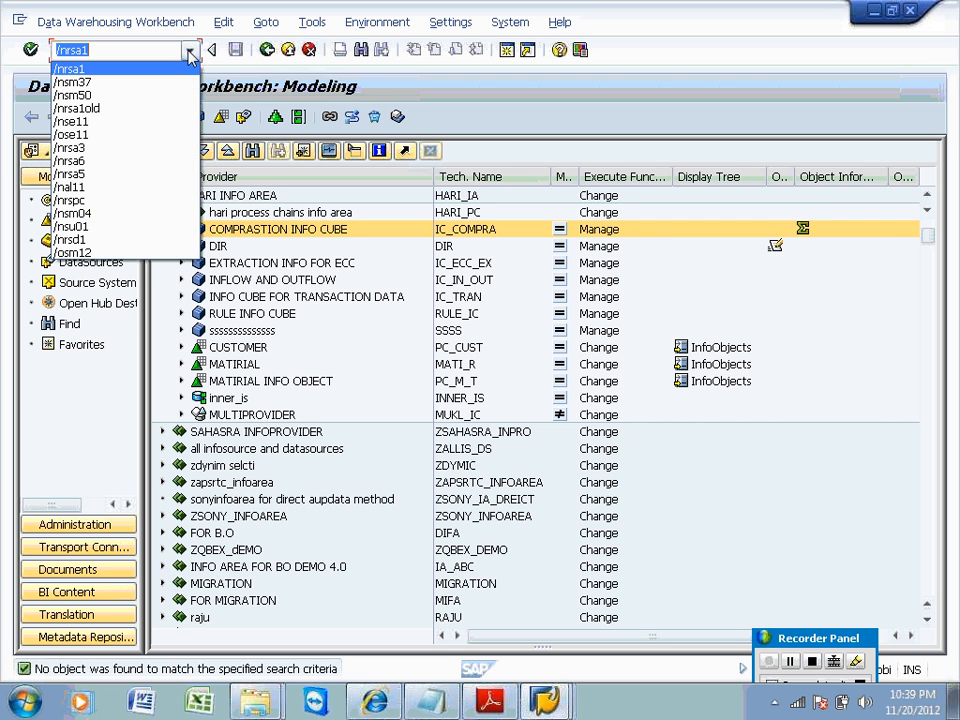
key(Down)
key(Down)
key(Down)
key(Return)
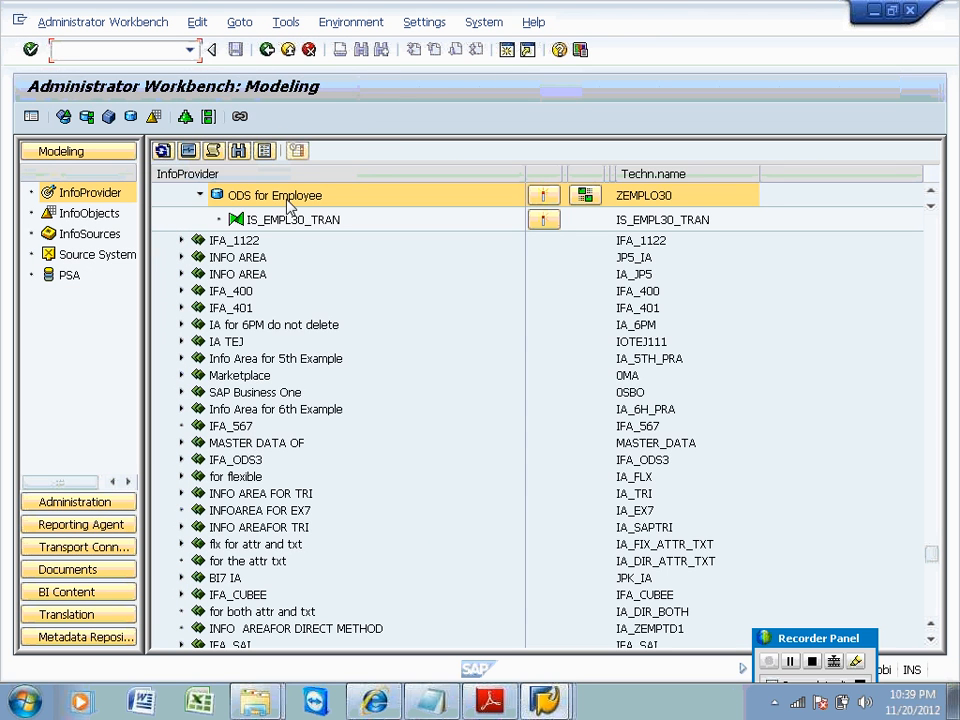
Choose Manage on ODS for Employee, then bring the Job Overview window to the front.
right_click(282, 200)
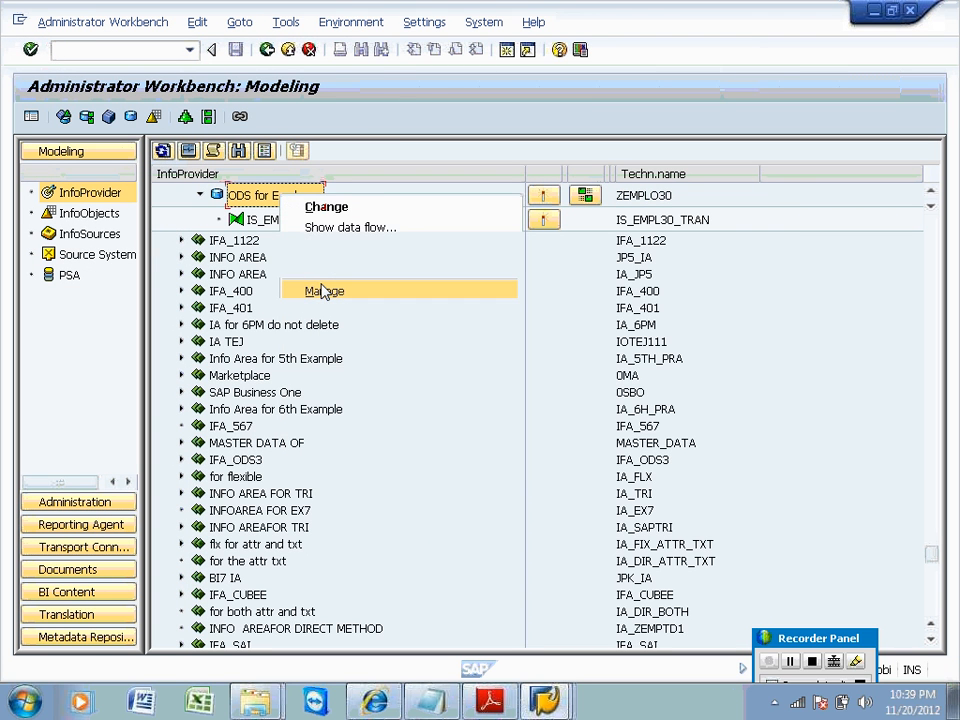
click(321, 291)
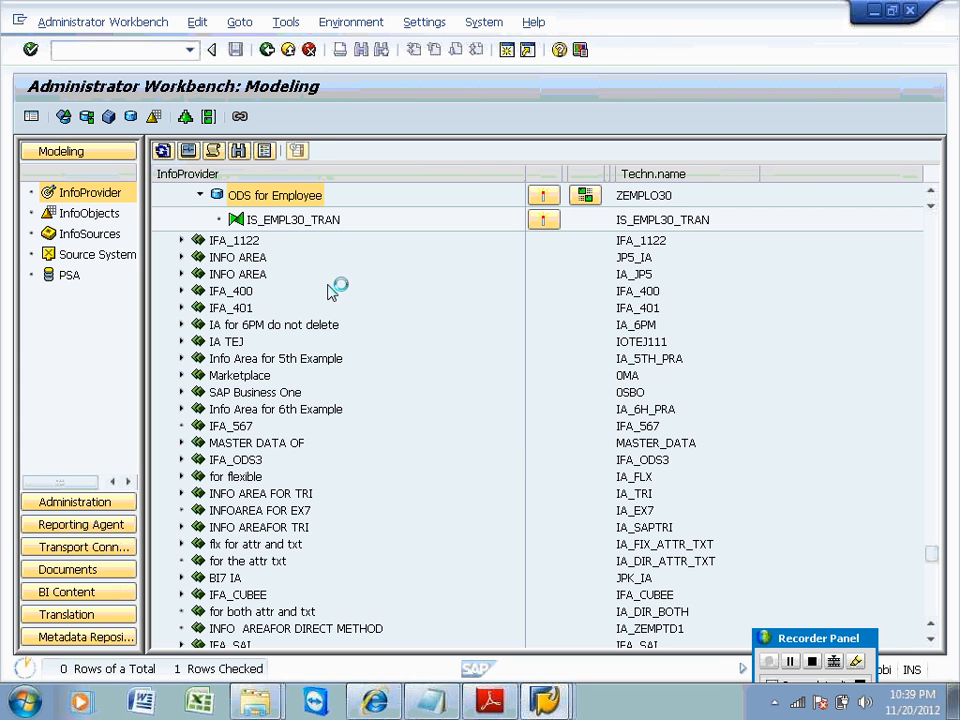
mouse_move(545, 700)
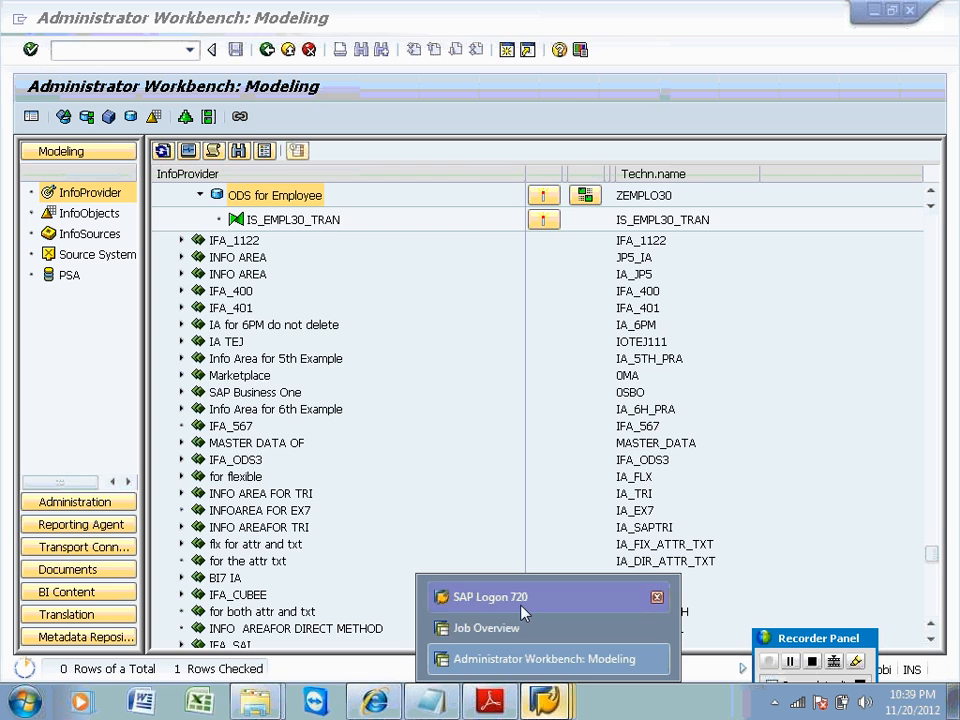
click(524, 630)
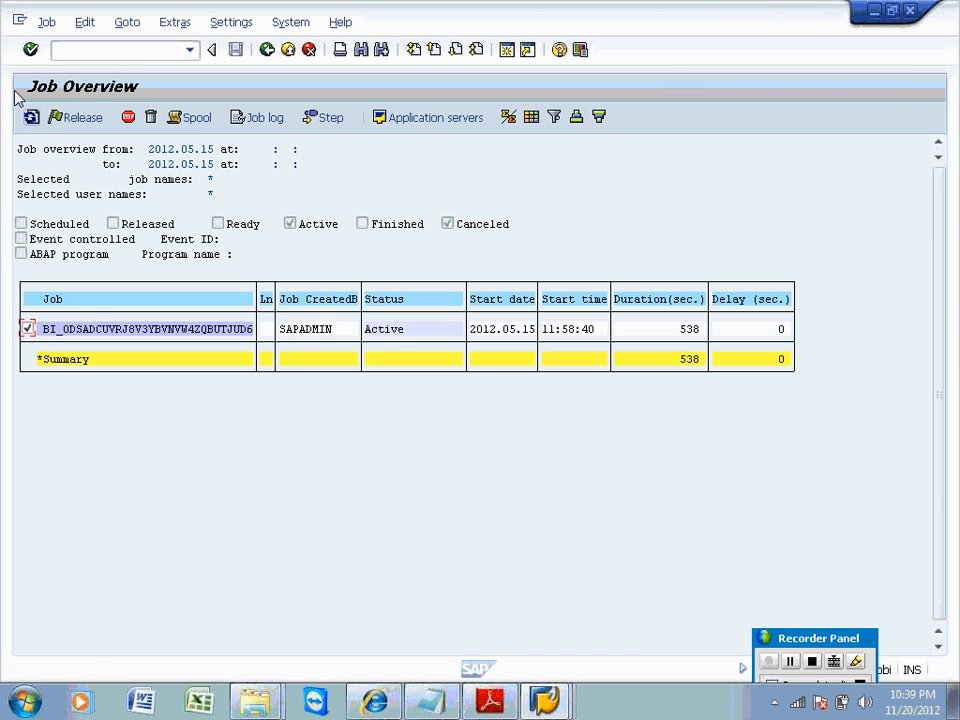
Refresh the job list and glance at the Administrator Workbench before returning to Job Overview.
click(31, 118)
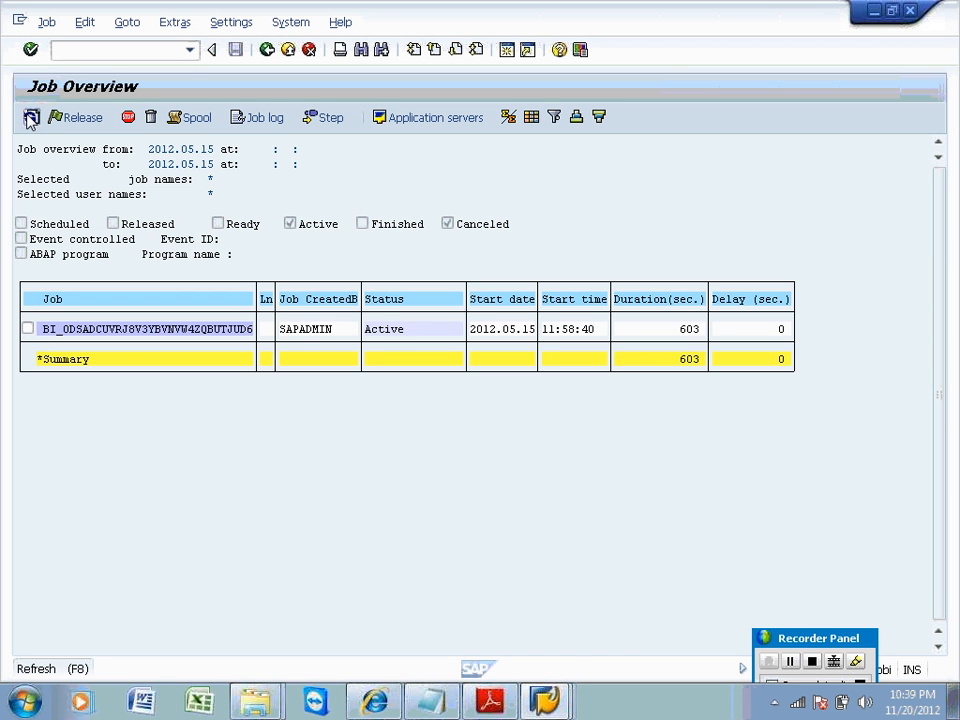
click(31, 118)
click(31, 118)
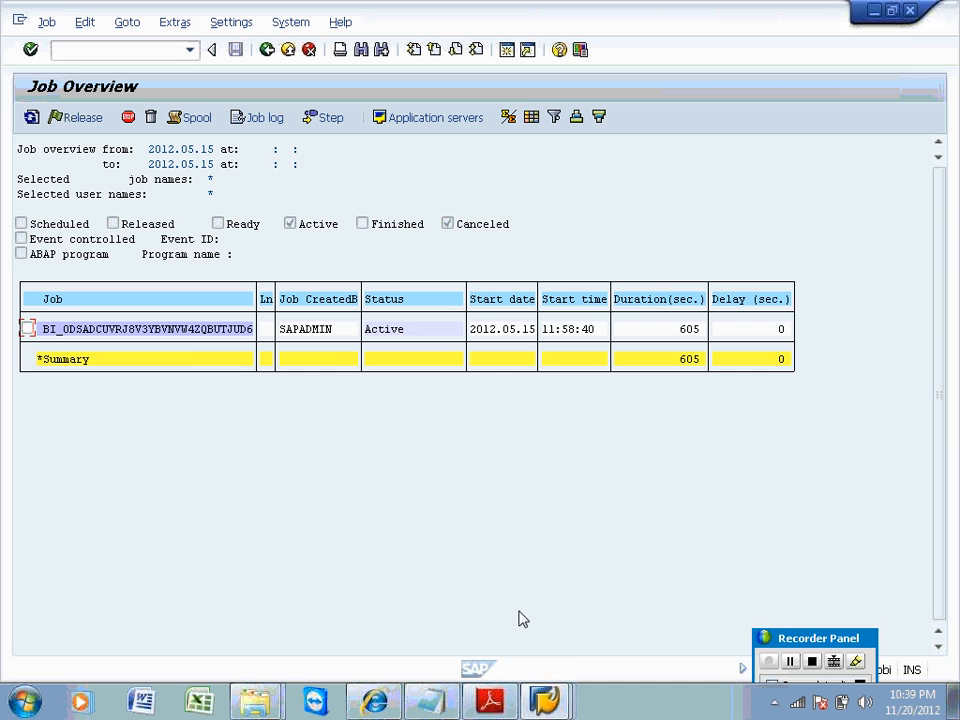
click(535, 697)
click(529, 668)
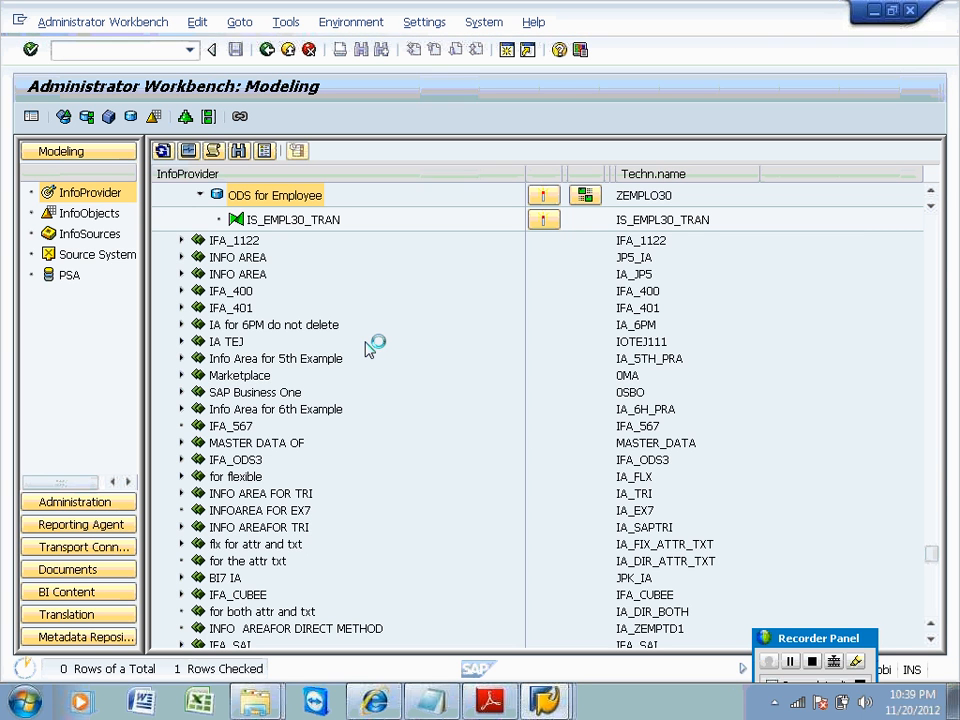
click(545, 702)
click(524, 626)
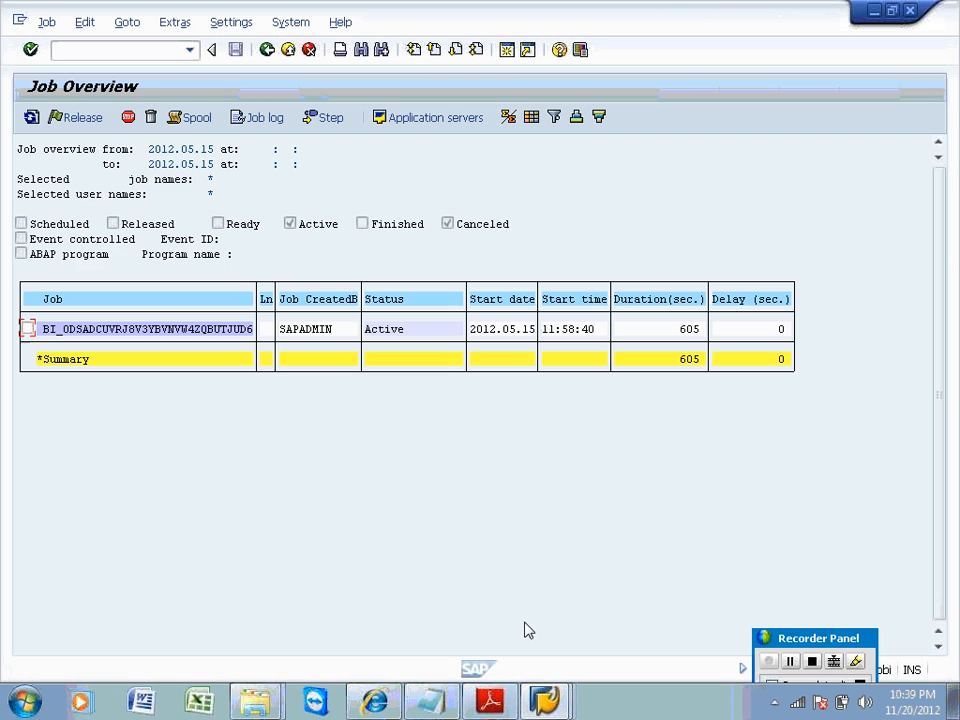
Cancel the active BI_ODSA job via Job > Cancel active job, confirming Yes.
click(31, 118)
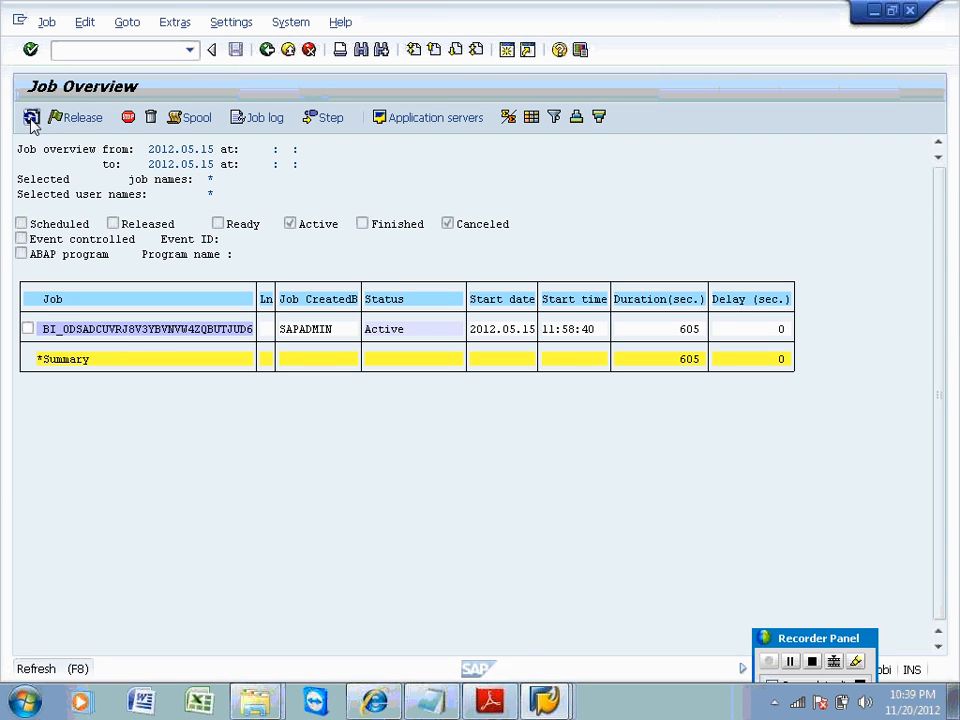
click(31, 118)
click(27, 329)
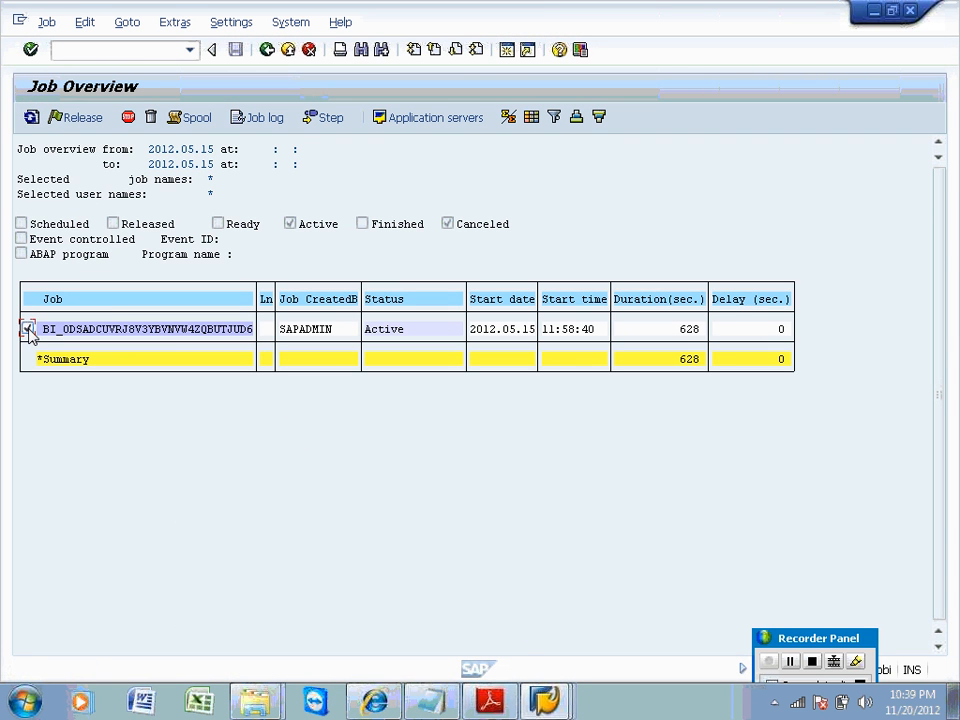
click(46, 22)
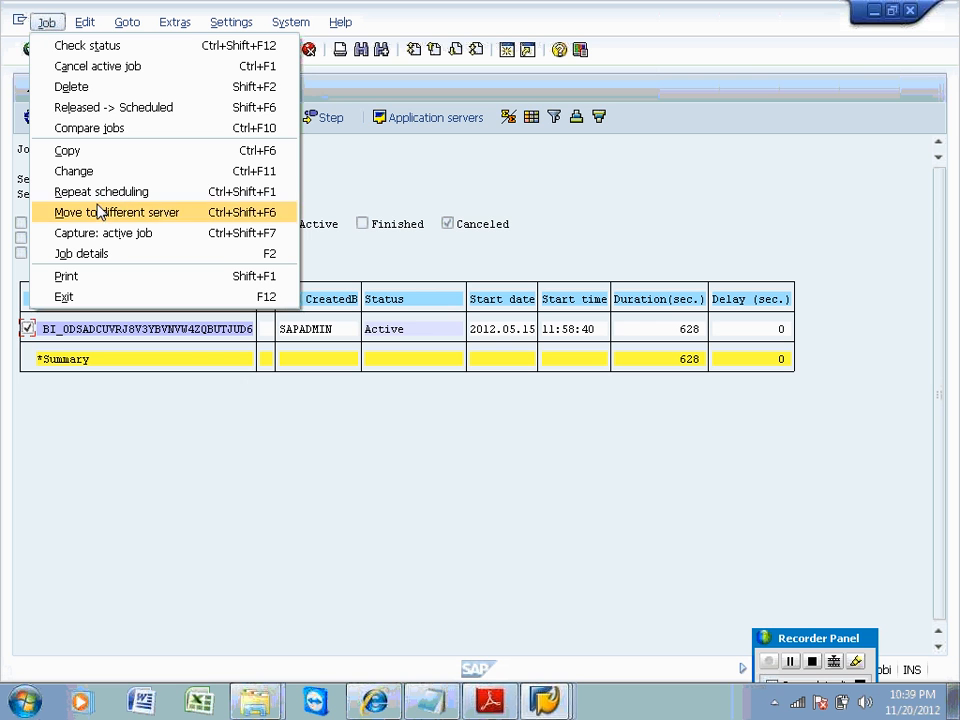
click(89, 68)
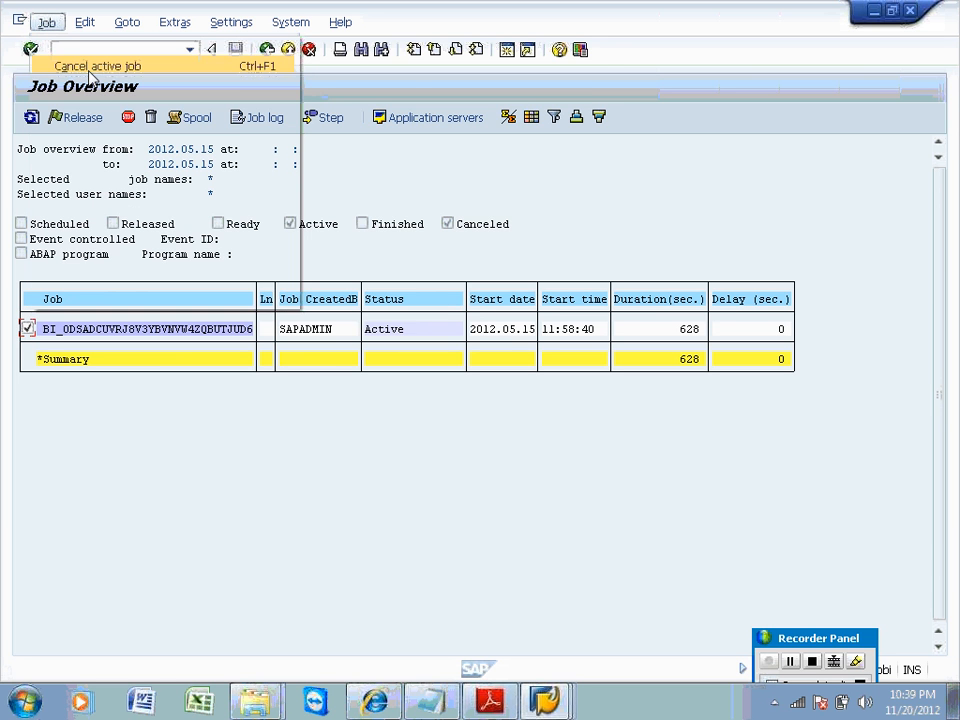
click(266, 326)
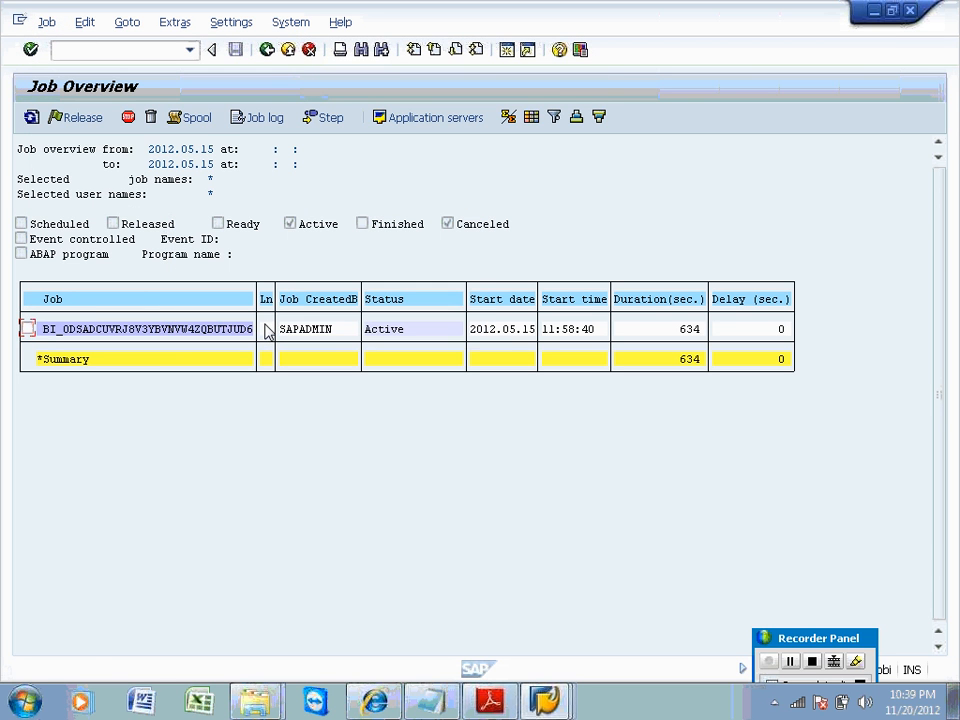
Refresh to see the job Canceled, then go back to SAP Easy Access.
click(31, 120)
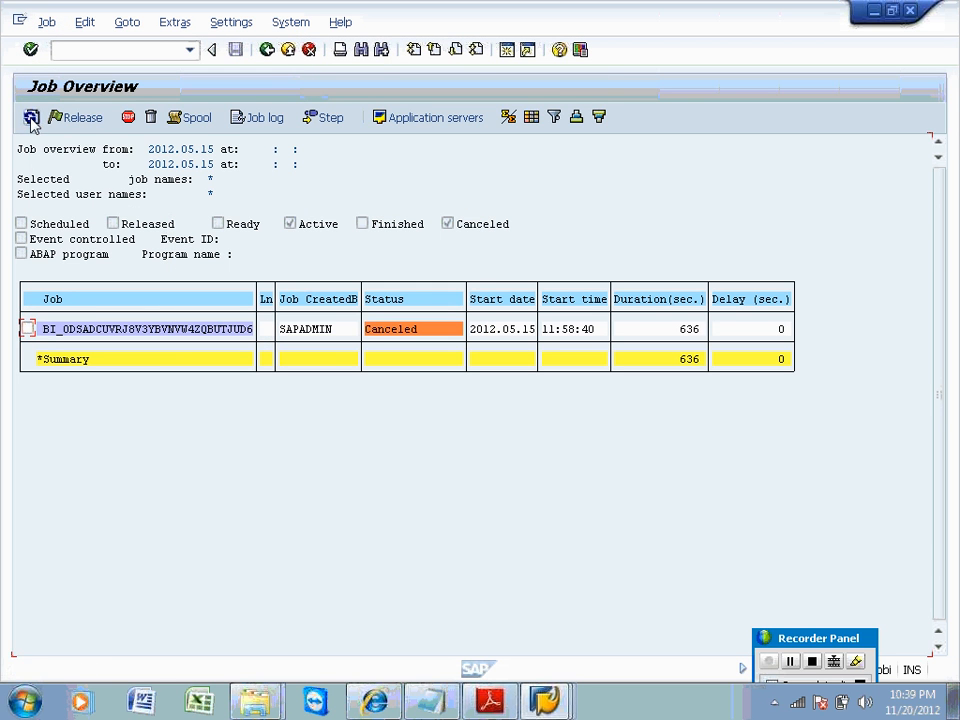
click(266, 53)
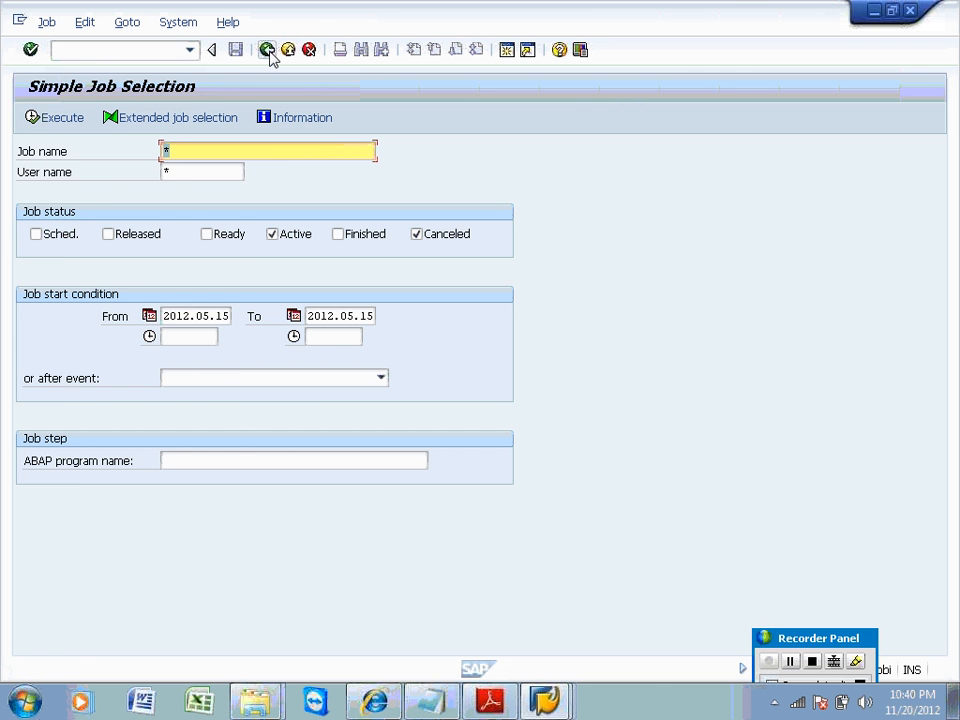
click(268, 52)
In InfoProvider Administration, refresh and apply the status control changes for ZEMPLO30.
mouse_move(555, 700)
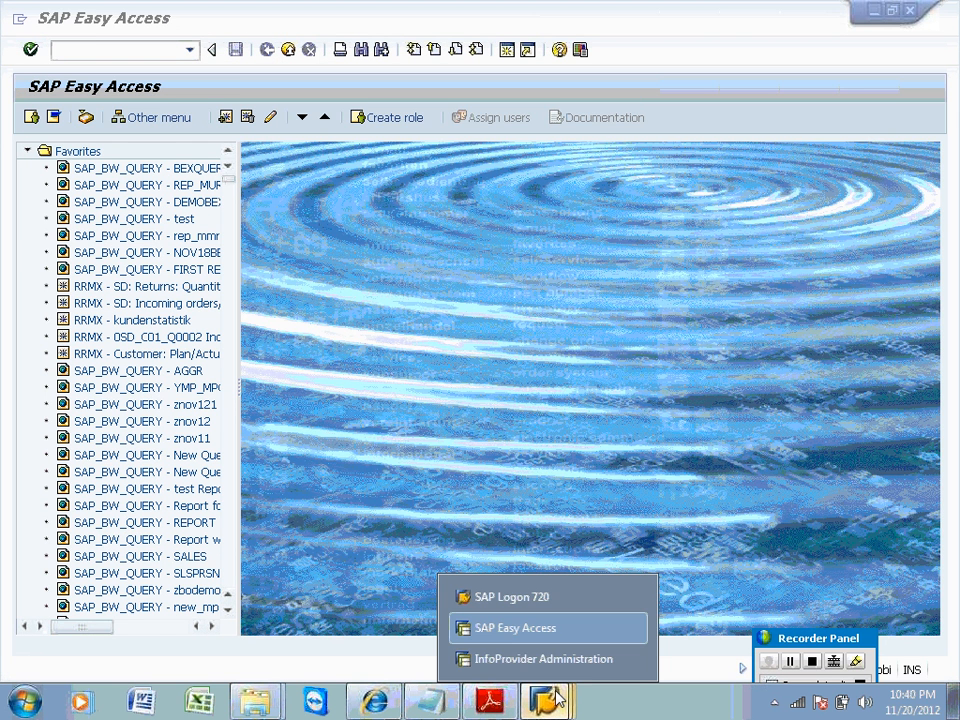
click(520, 656)
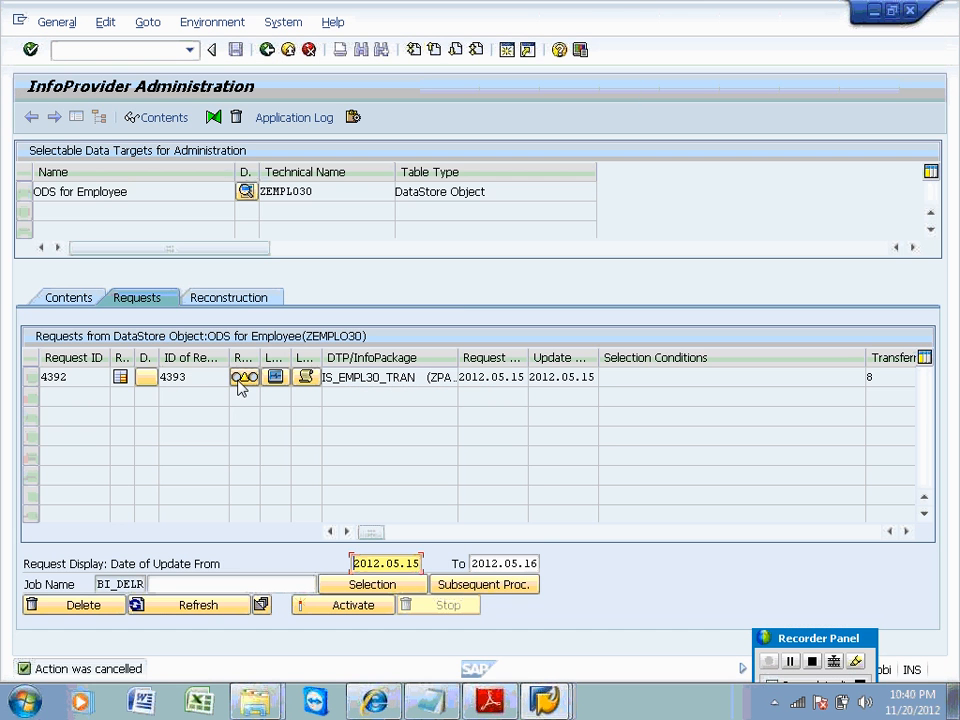
click(185, 605)
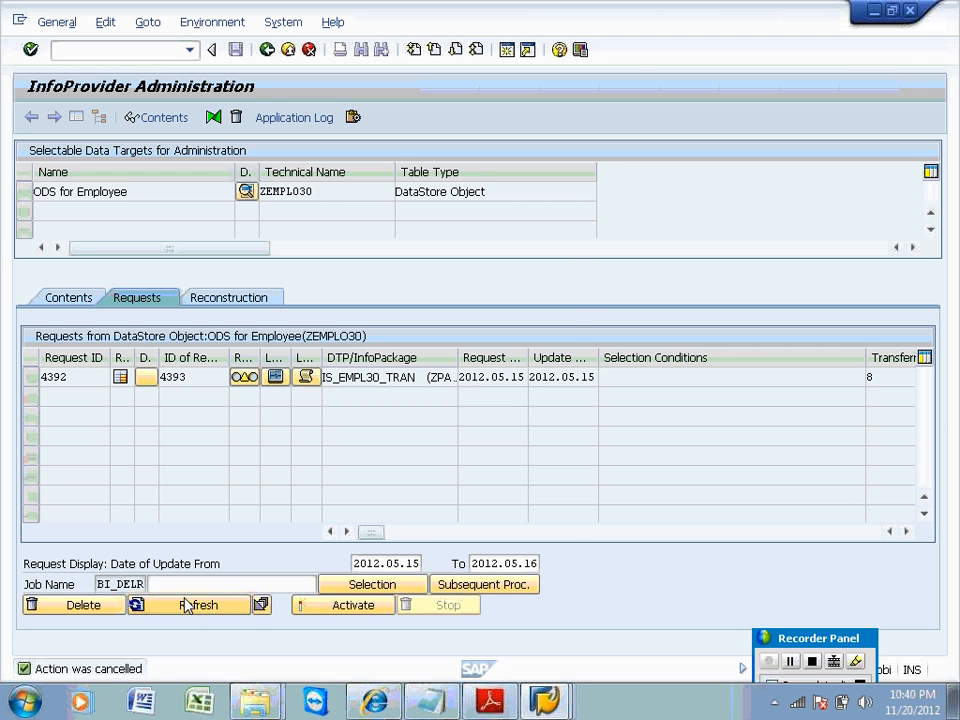
click(243, 377)
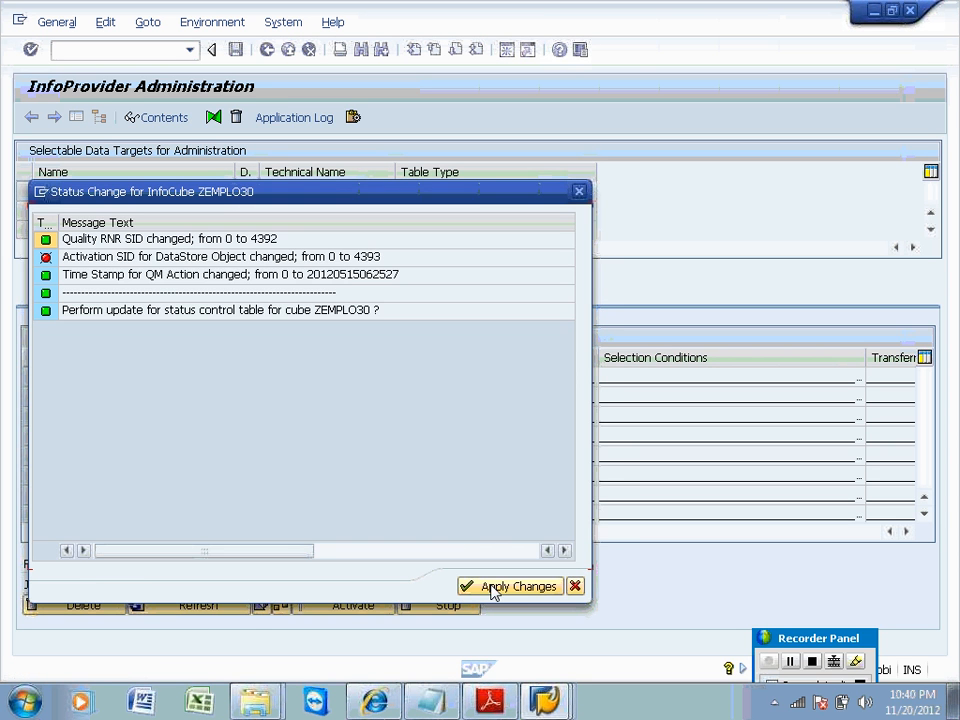
click(491, 587)
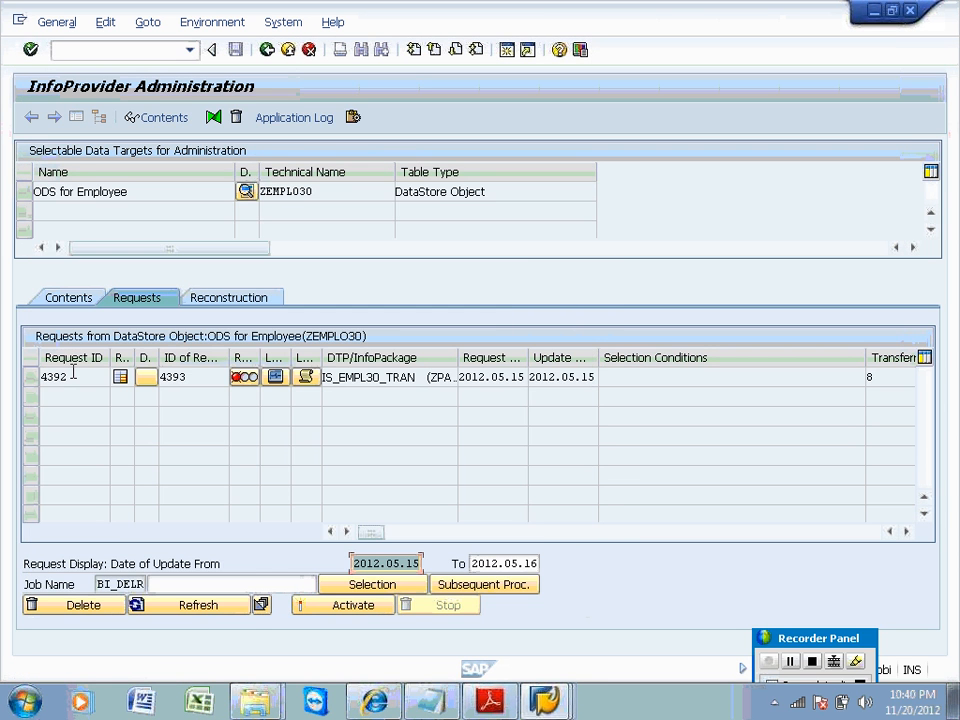
Select request 4392 and open the Activate dialog, closing it without activating.
click(32, 377)
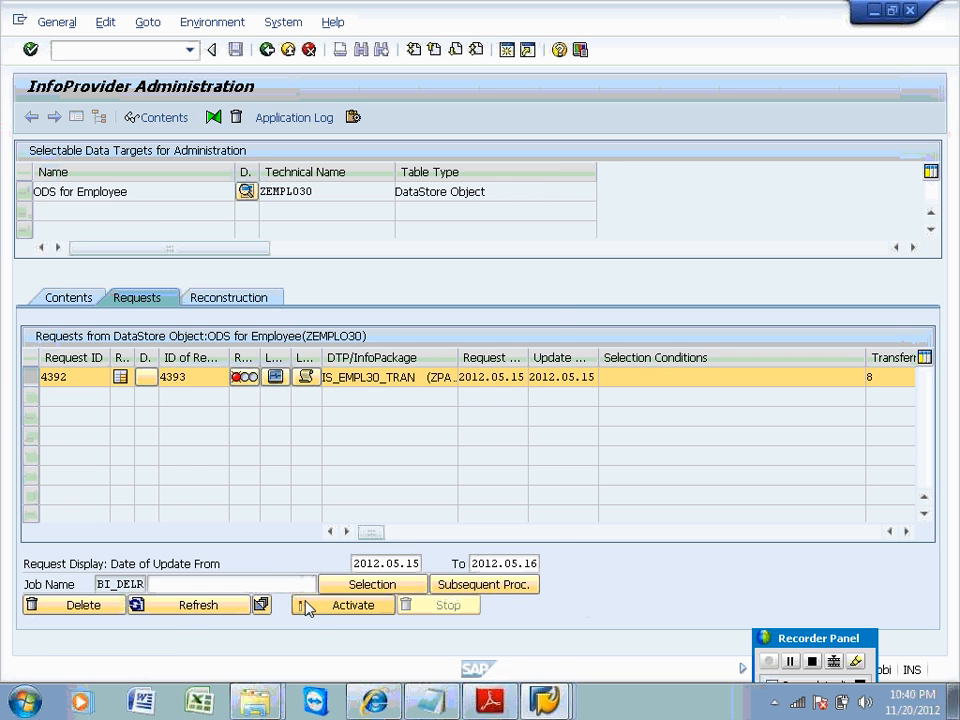
click(307, 608)
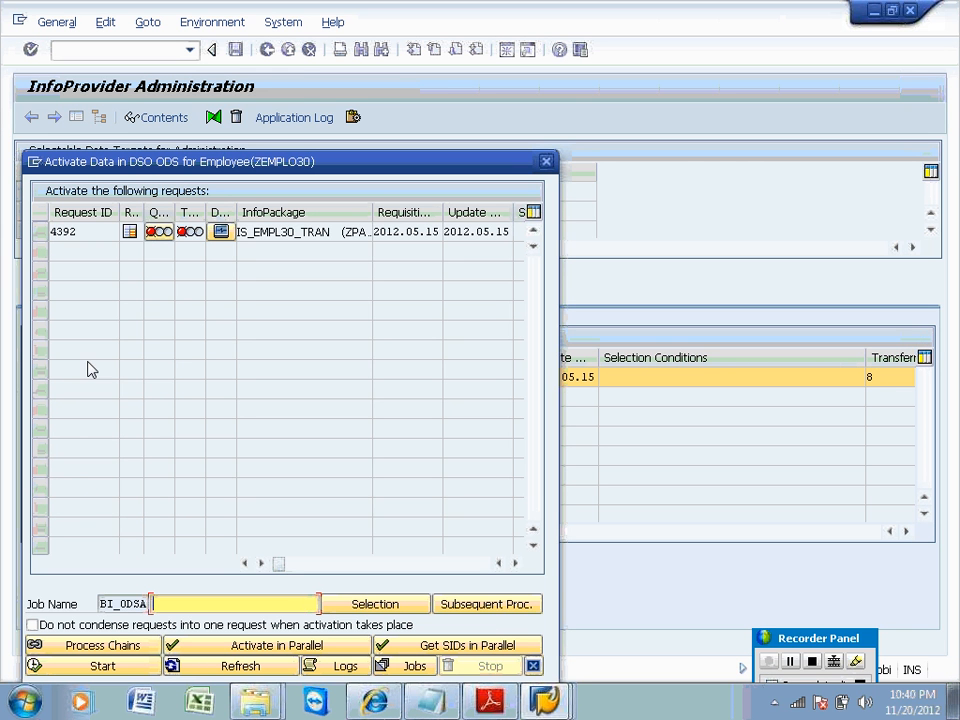
click(41, 231)
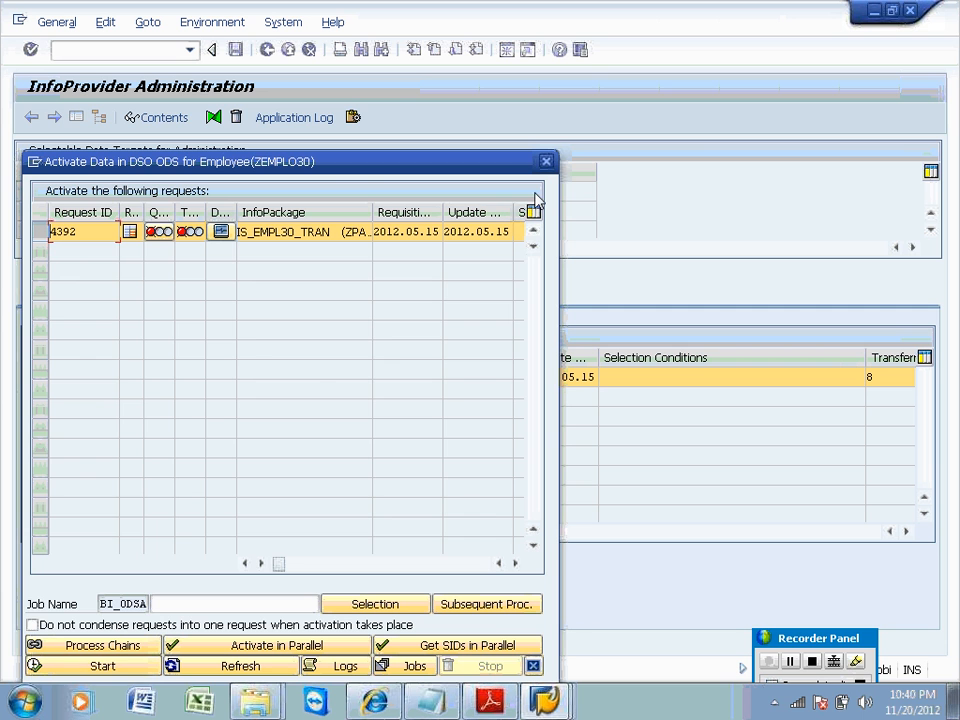
click(547, 162)
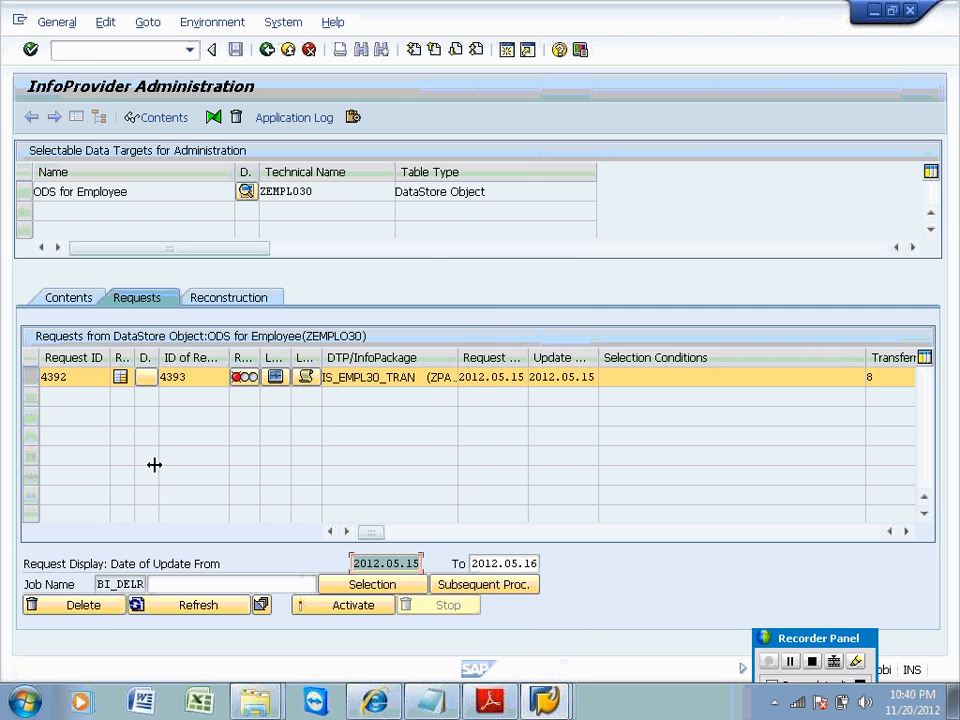
Delete request 4392 with confirmation, refresh the request list, then return to Modeling.
click(93, 612)
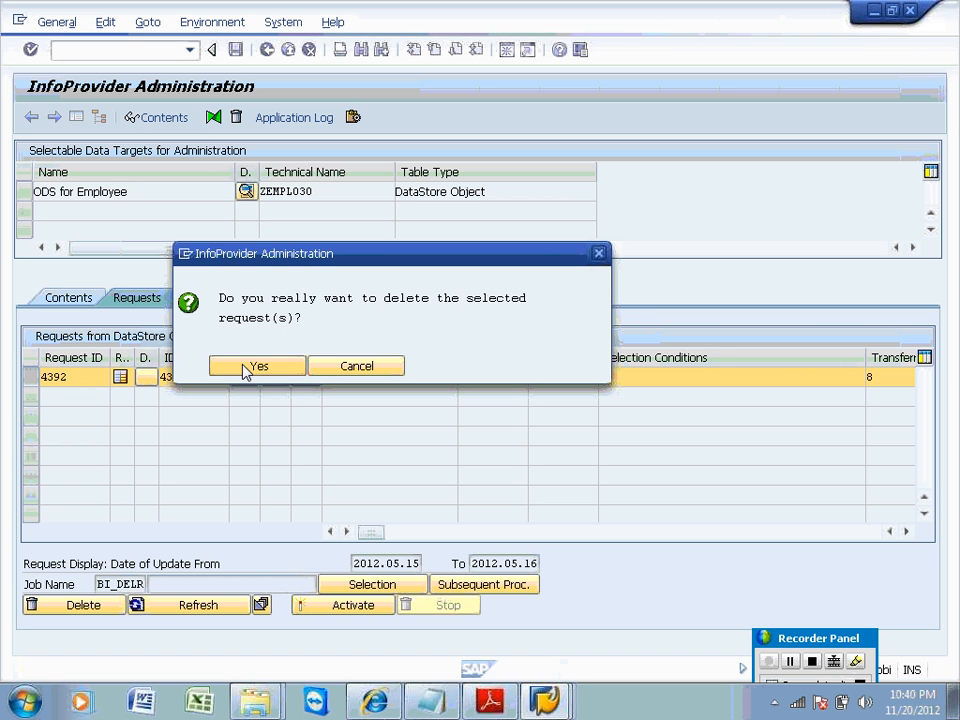
click(245, 366)
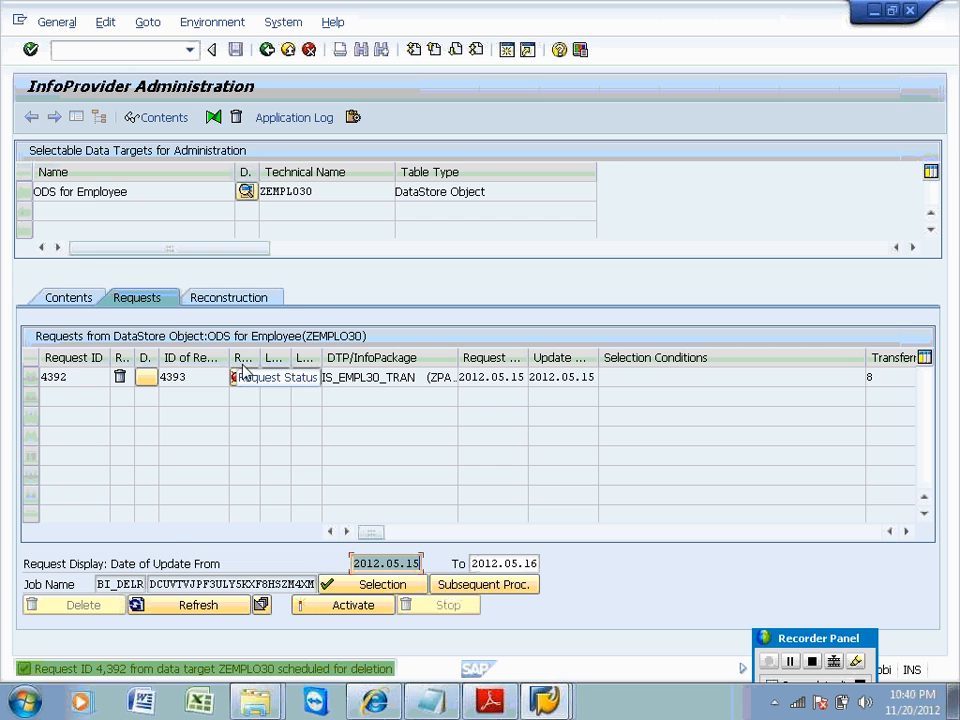
click(183, 606)
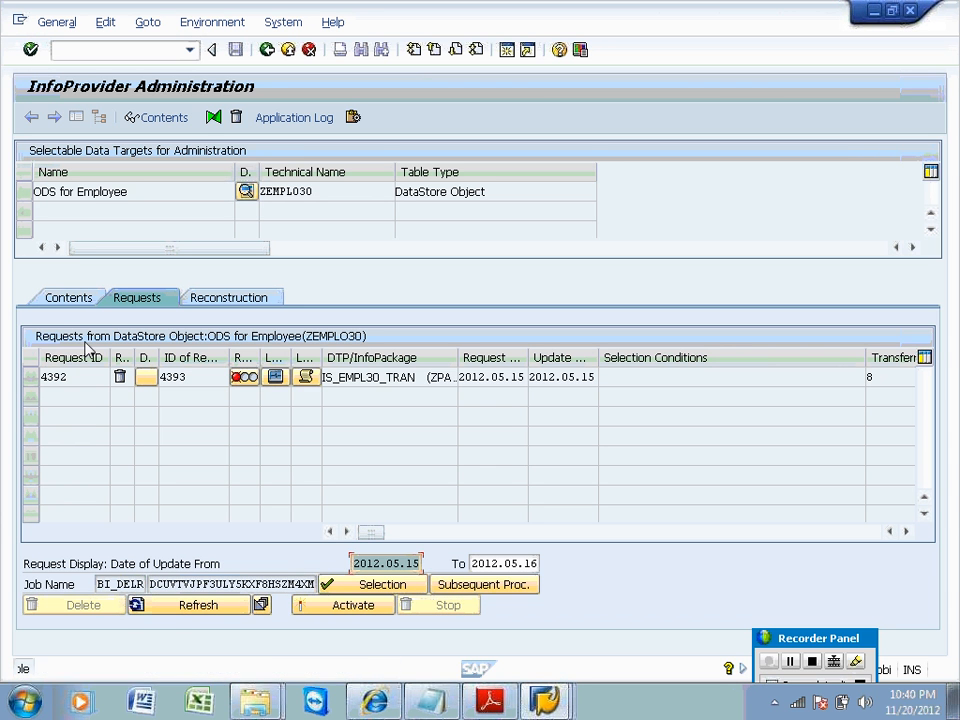
click(171, 612)
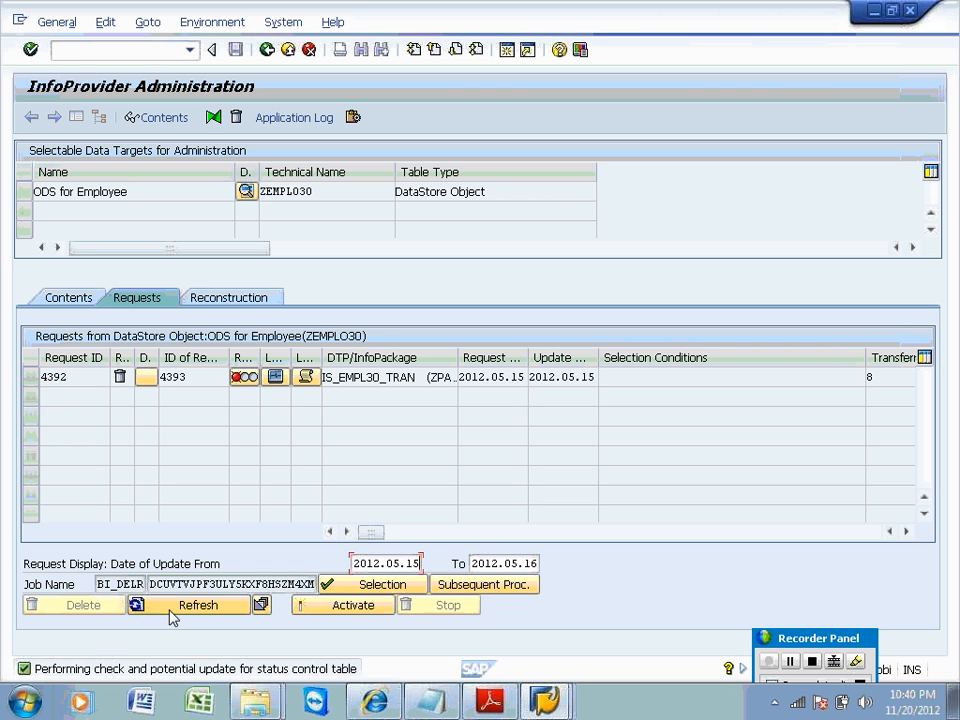
click(171, 612)
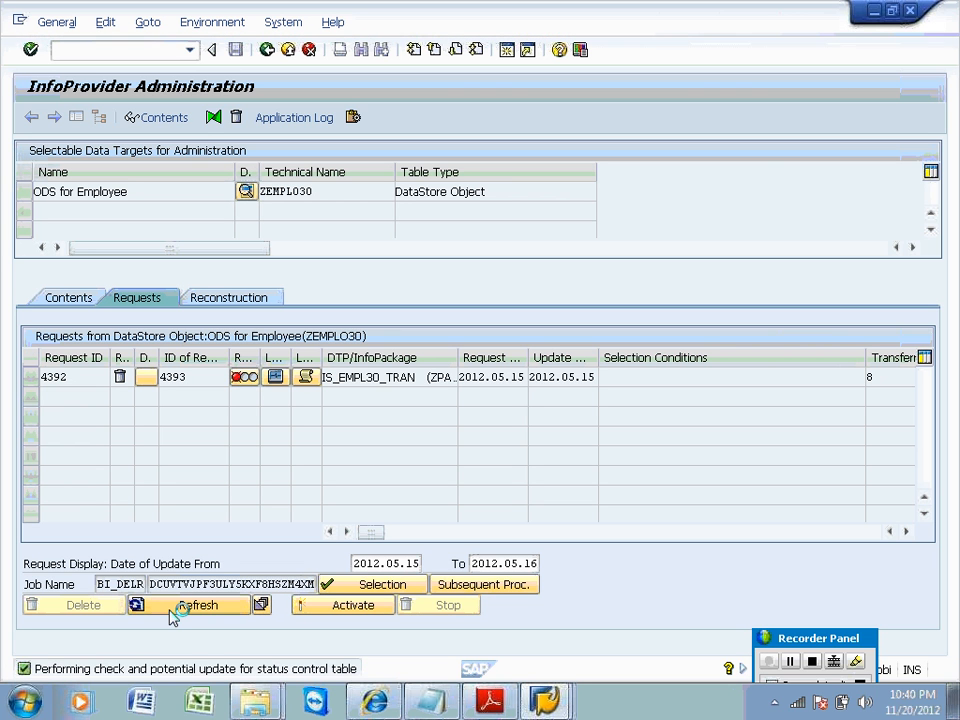
click(171, 612)
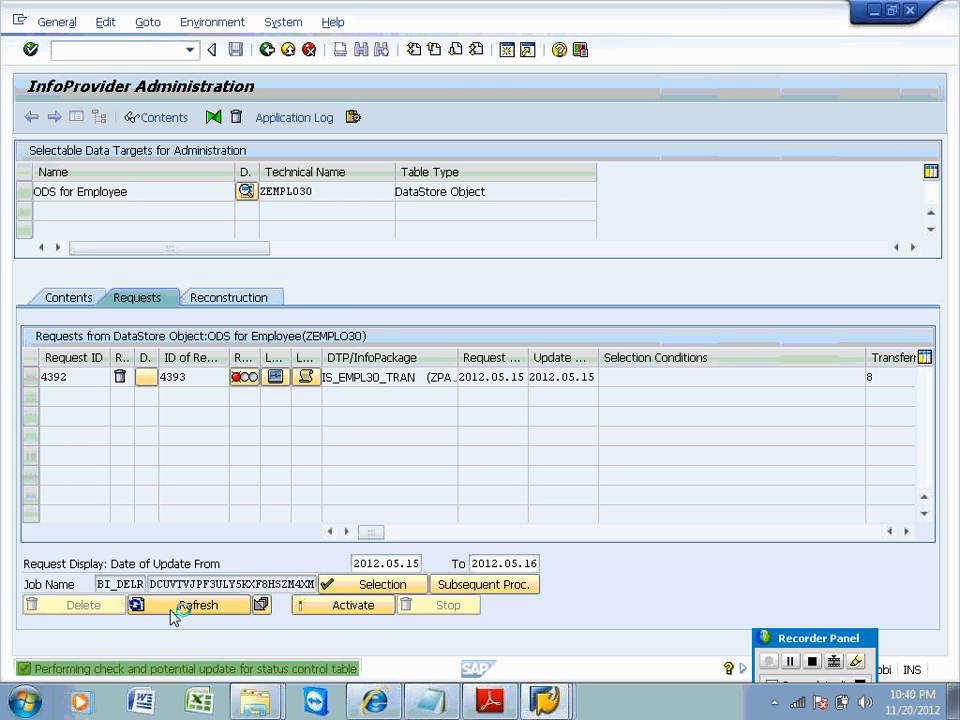
click(267, 50)
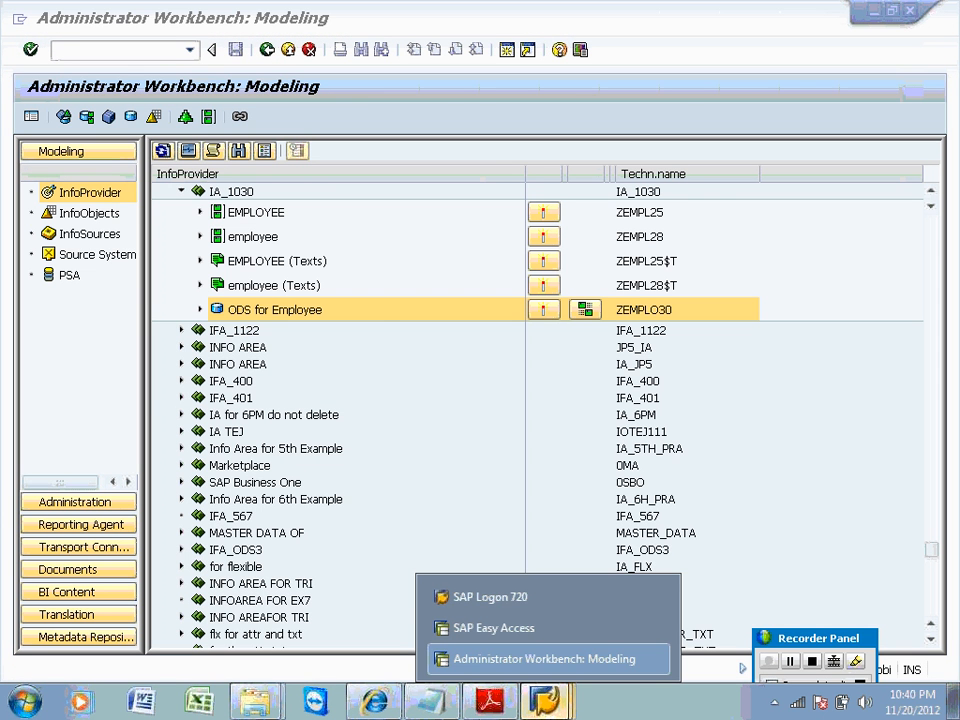
Show InfoSources, then rerun /nrsa1old from the SAP Easy Access command history.
click(84, 236)
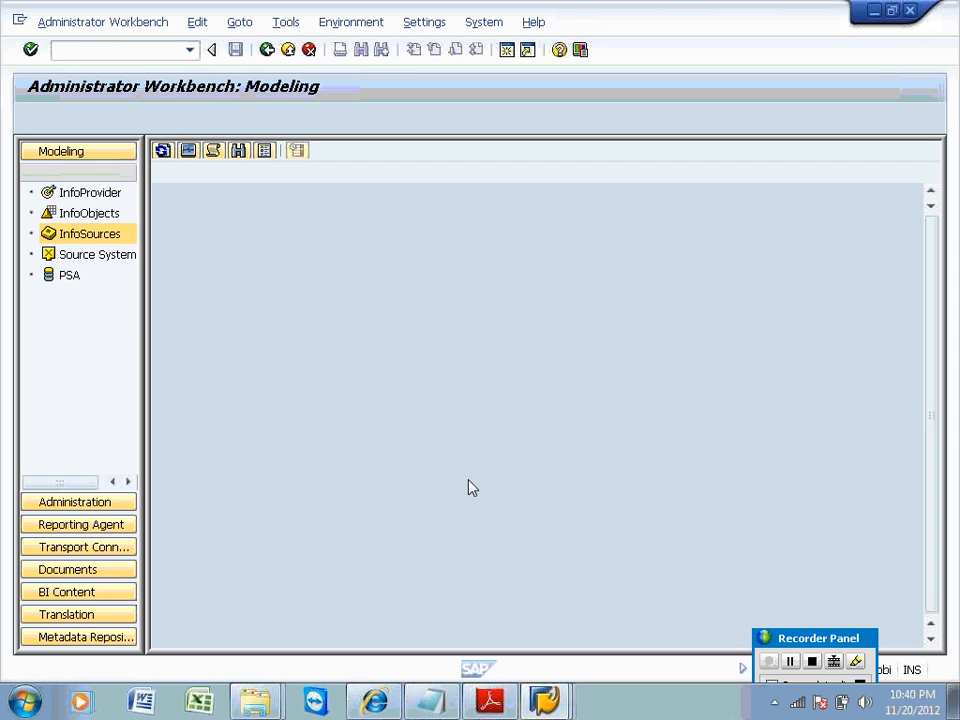
click(552, 702)
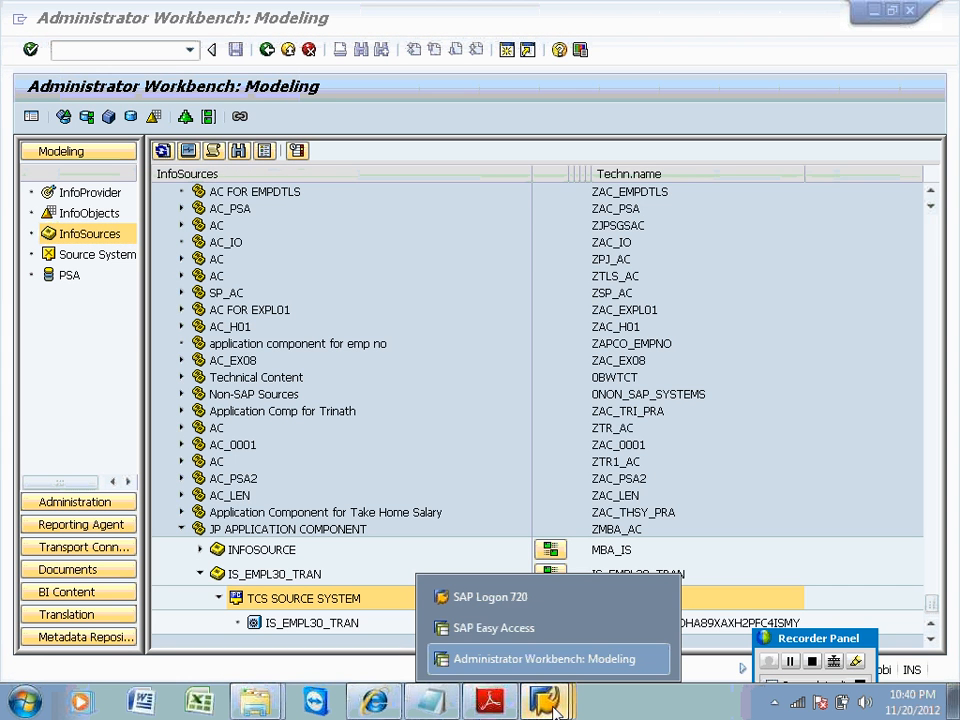
click(508, 628)
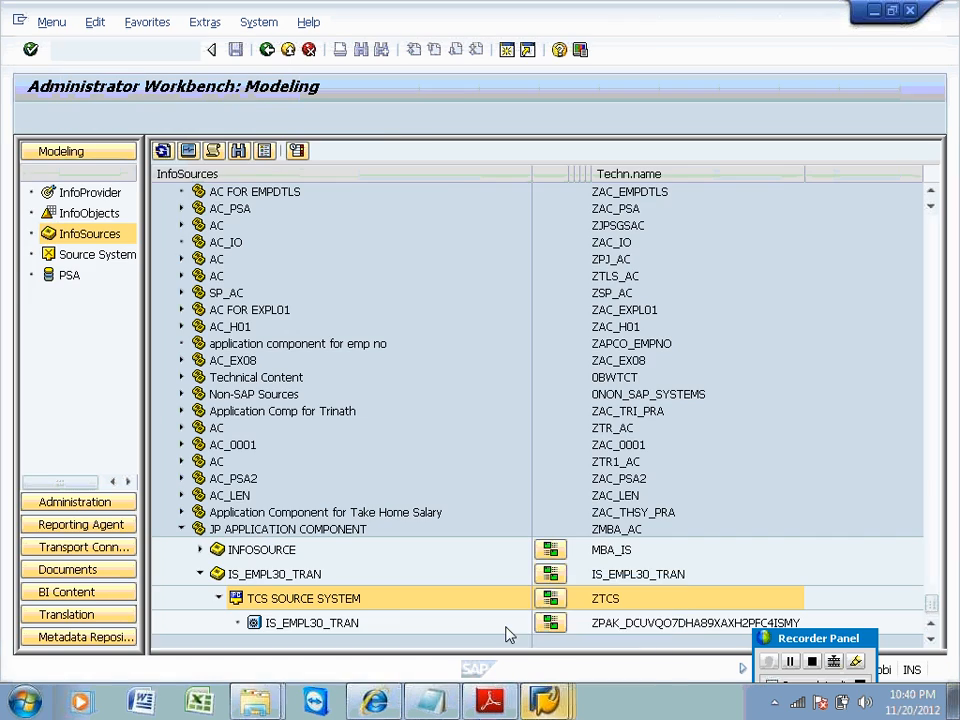
click(189, 49)
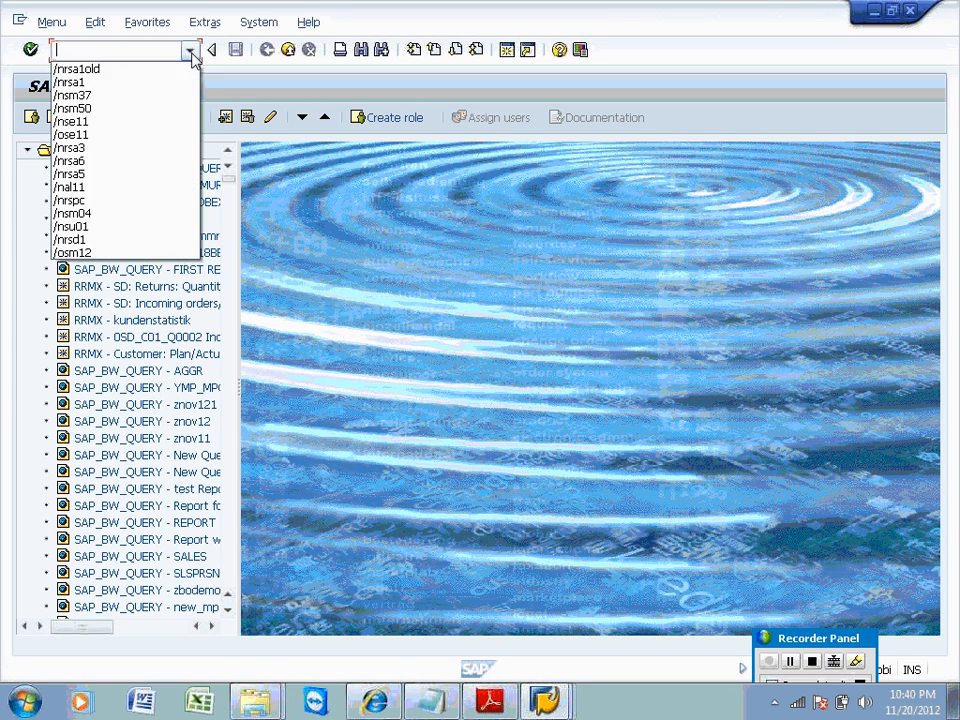
key(Down)
key(Return)
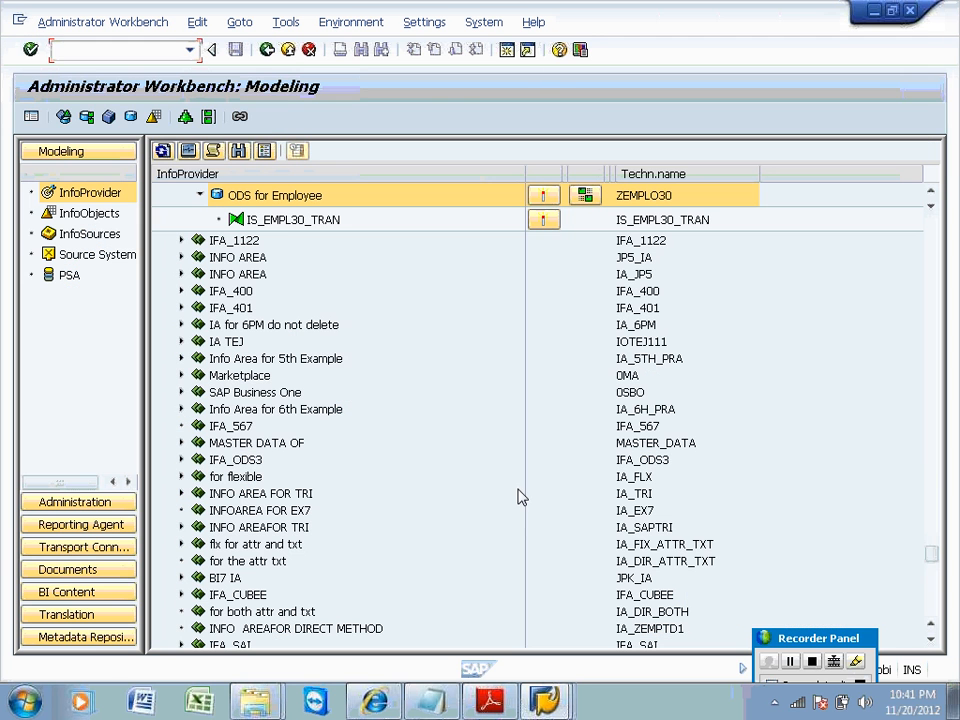
Open Manage for ODS for Employee (ZEMPLO30), refresh its requests, and select request 4392's BI_DELR job name.
right_click(310, 197)
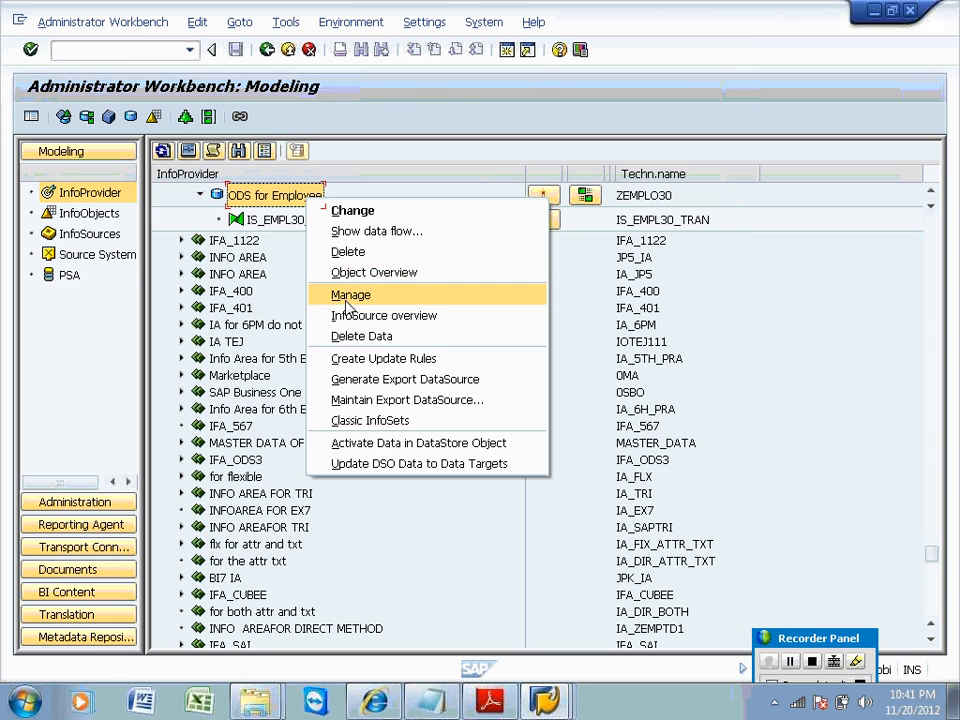
click(345, 296)
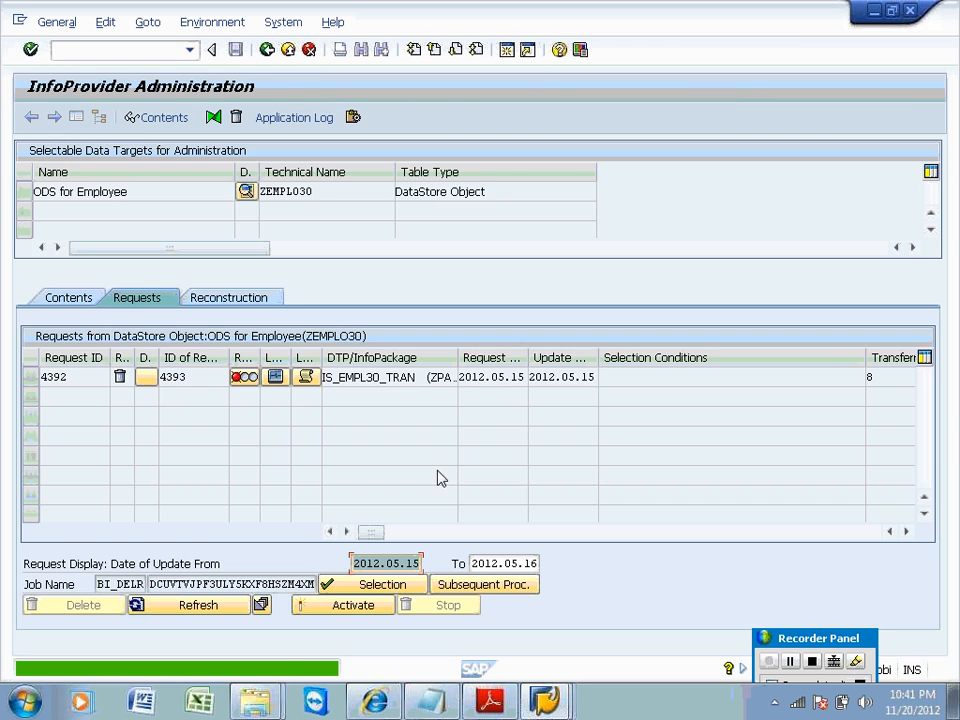
click(205, 605)
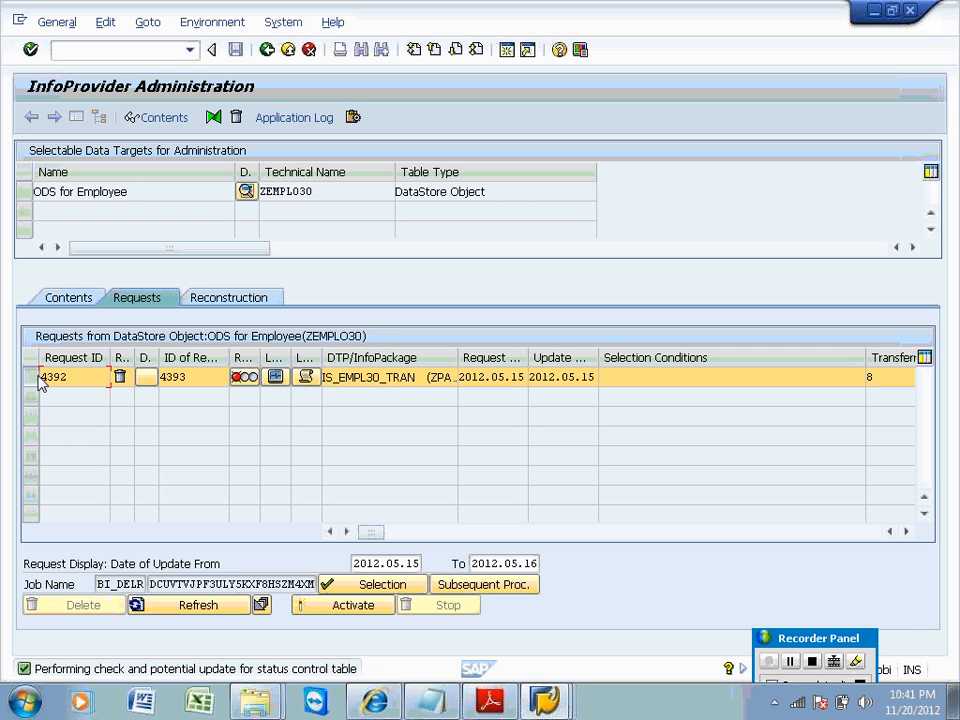
click(182, 610)
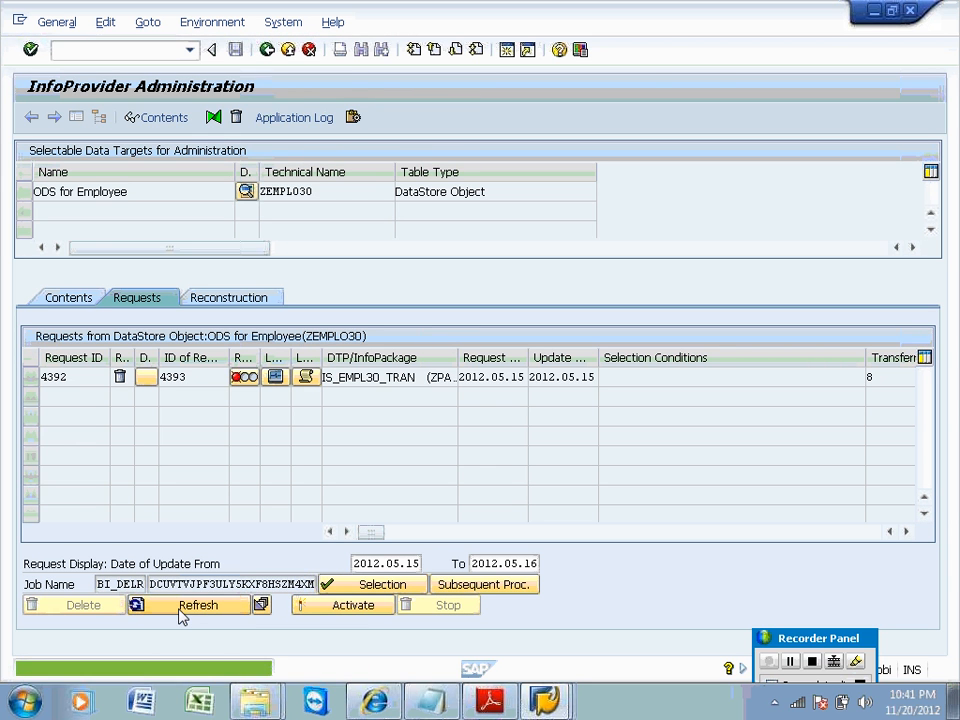
click(206, 615)
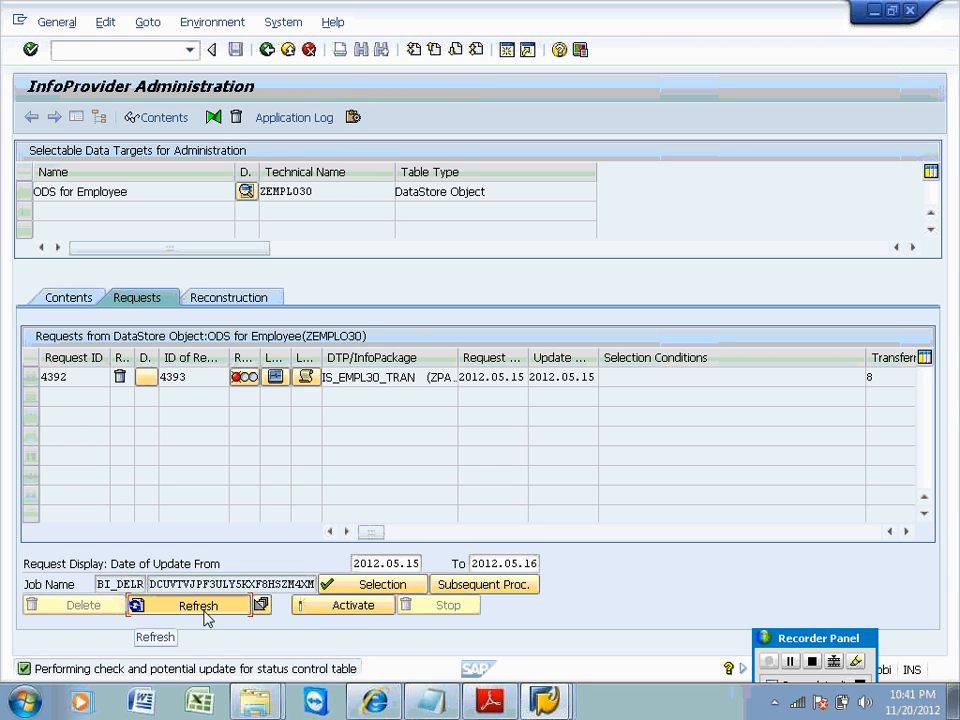
click(204, 611)
click(203, 610)
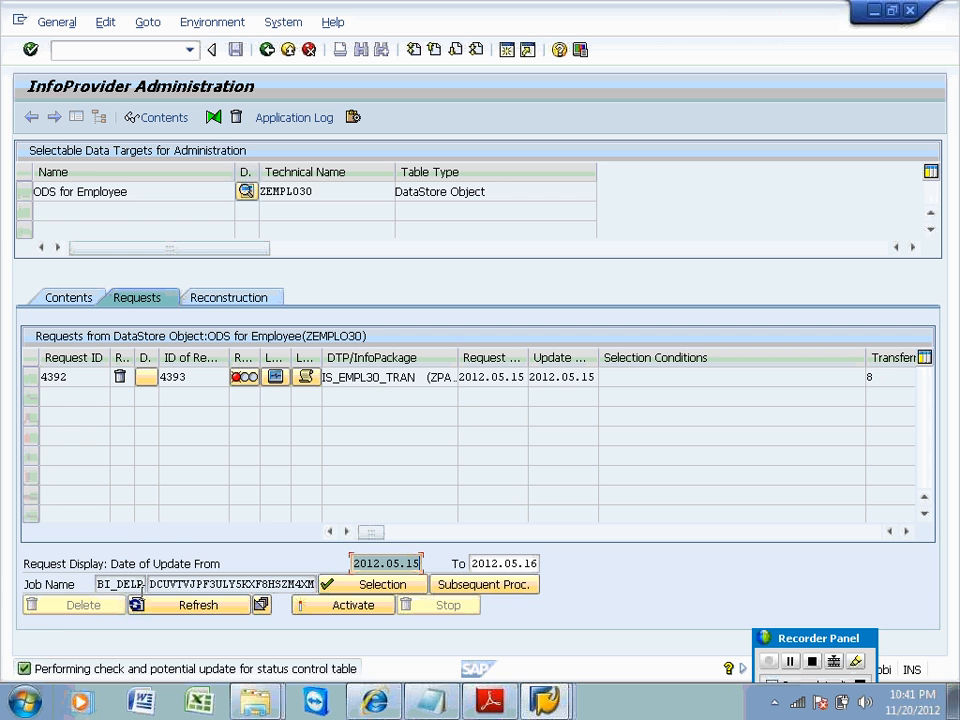
click(104, 587)
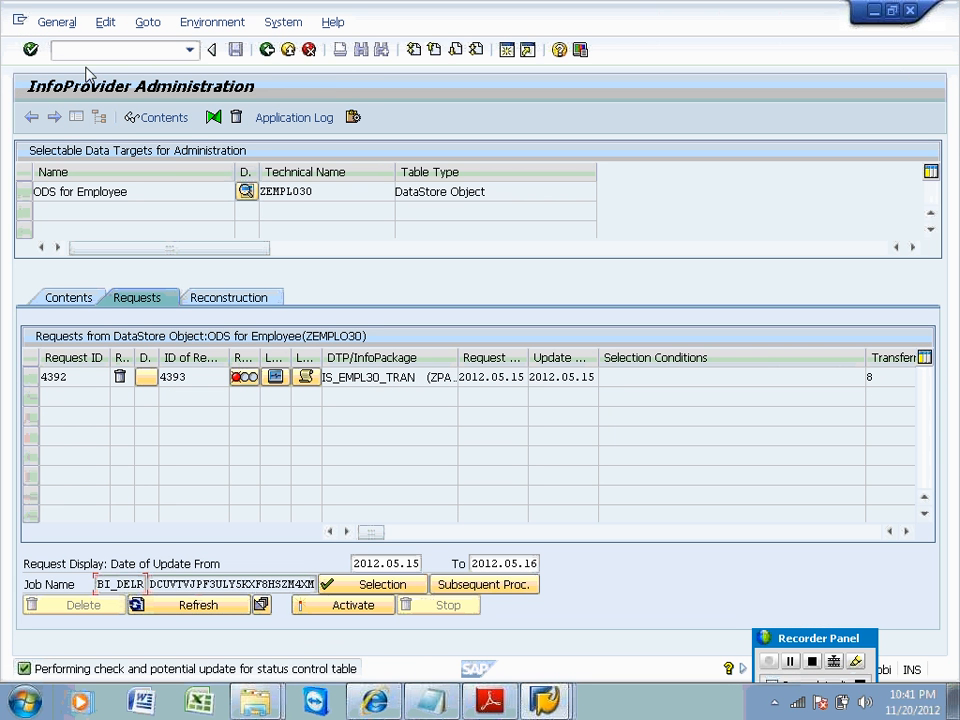
In SM37, list the jobs matching the pasted BI_DELR job name plus *, showing the deletion job Active.
click(86, 52)
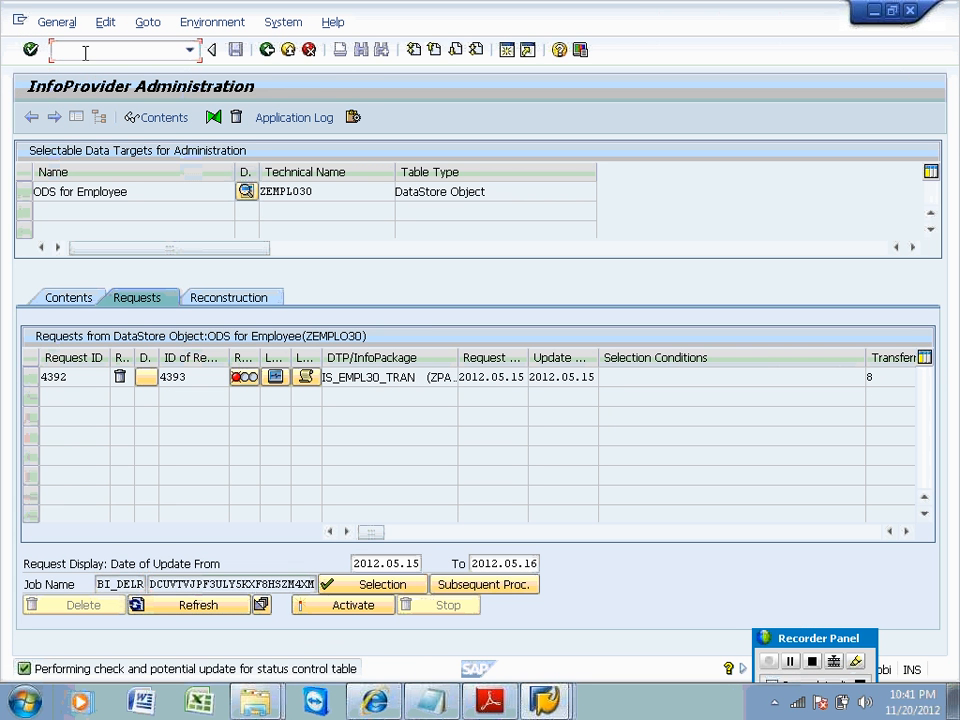
text(/nsm37)
key(Return)
text(BI_DELR)
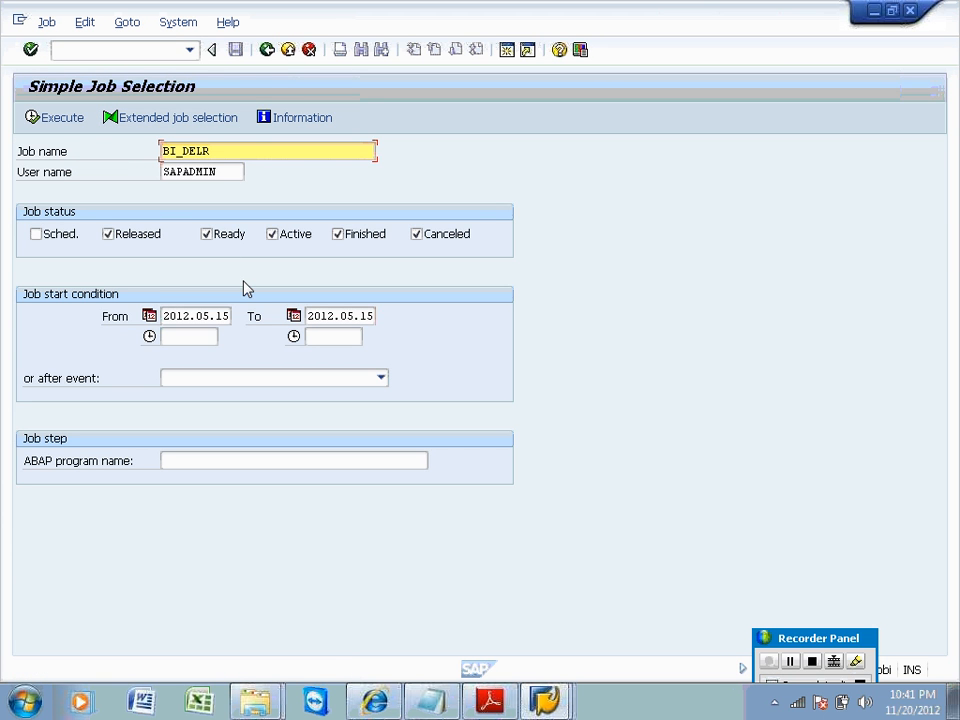
text(*)
click(58, 118)
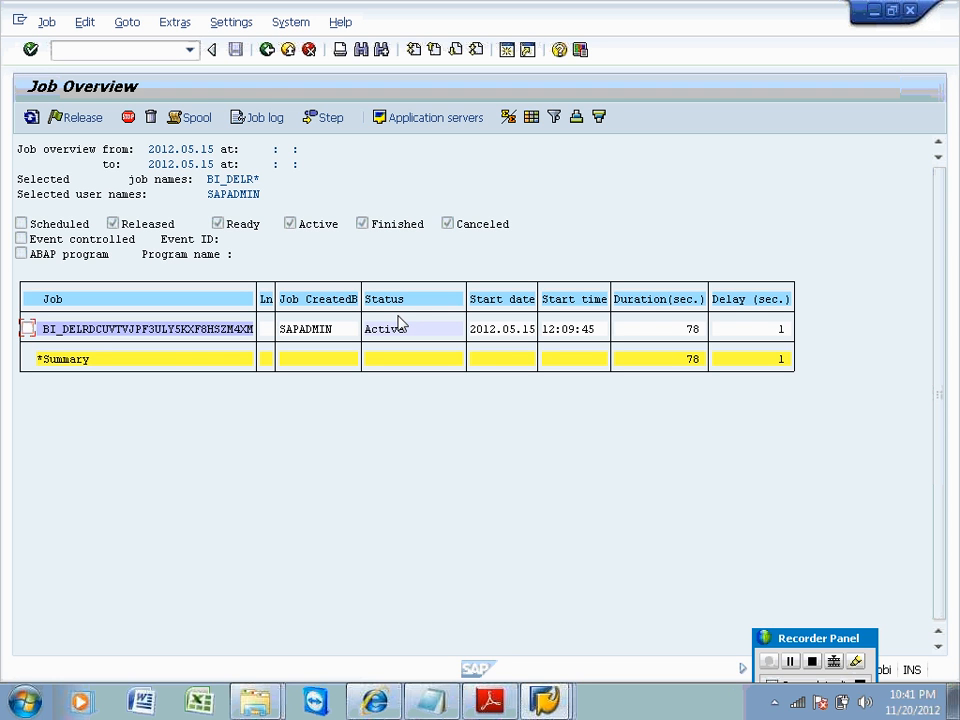
Mark the BI_DELR job row and refresh repeatedly to watch whether it is still running.
click(28, 328)
click(31, 117)
click(31, 117)
click(31, 117)
click(31, 117)
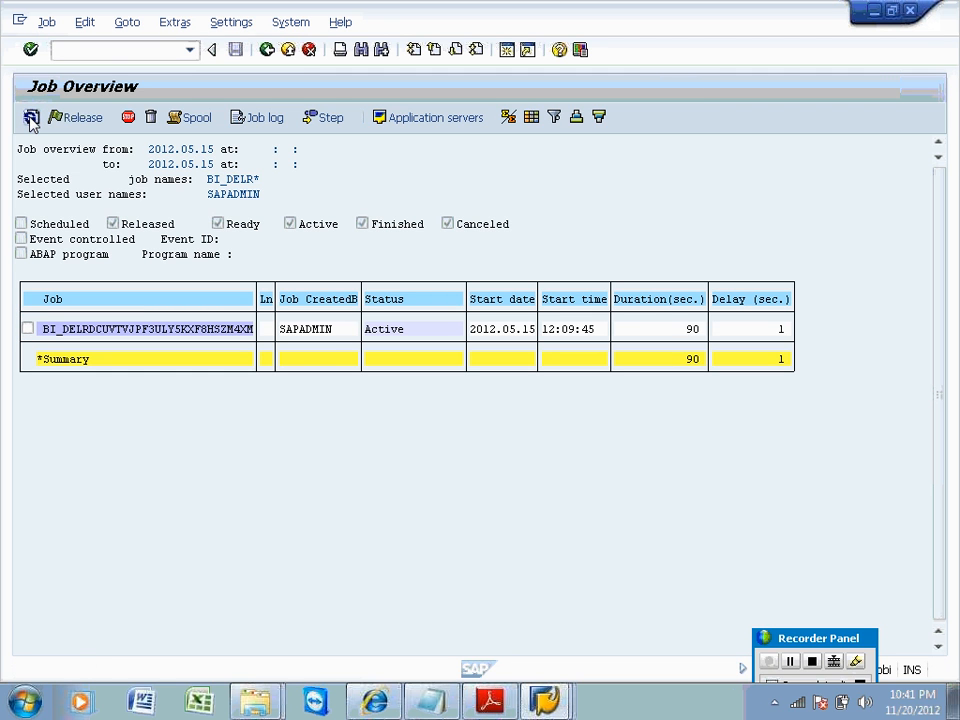
click(31, 118)
click(31, 117)
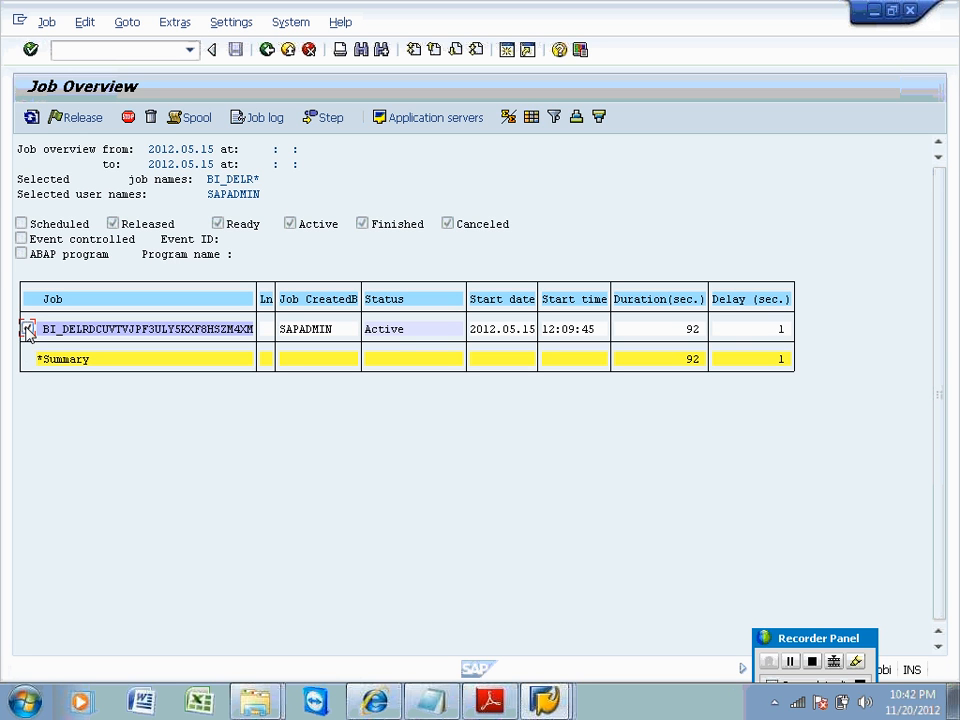
click(28, 329)
click(32, 117)
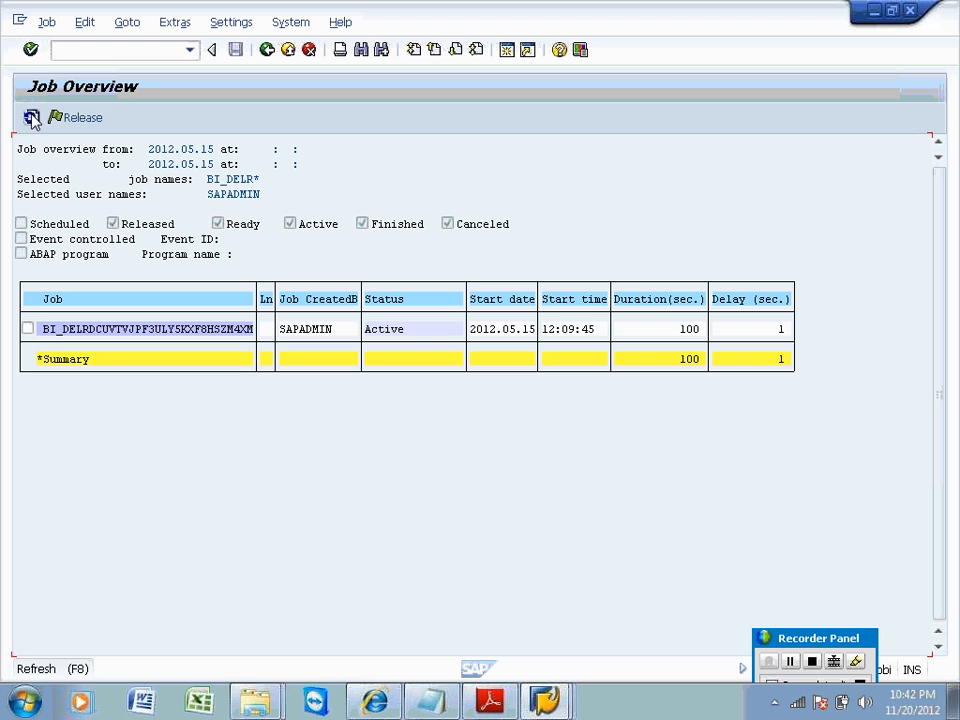
click(32, 117)
click(32, 117)
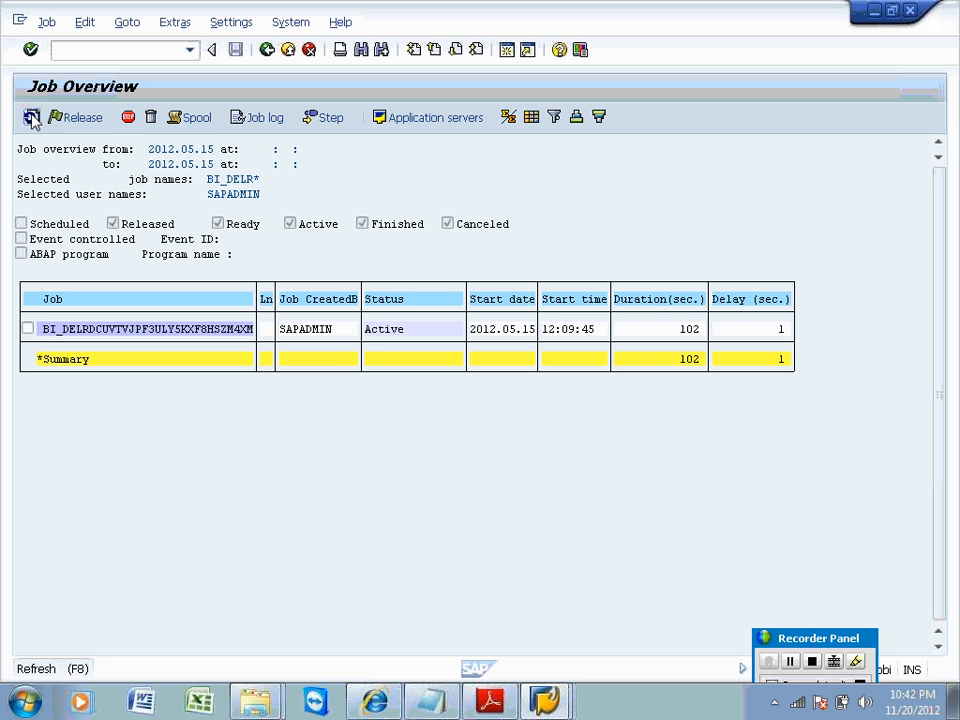
click(32, 117)
click(32, 117)
click(32, 117)
click(32, 117)
click(32, 117)
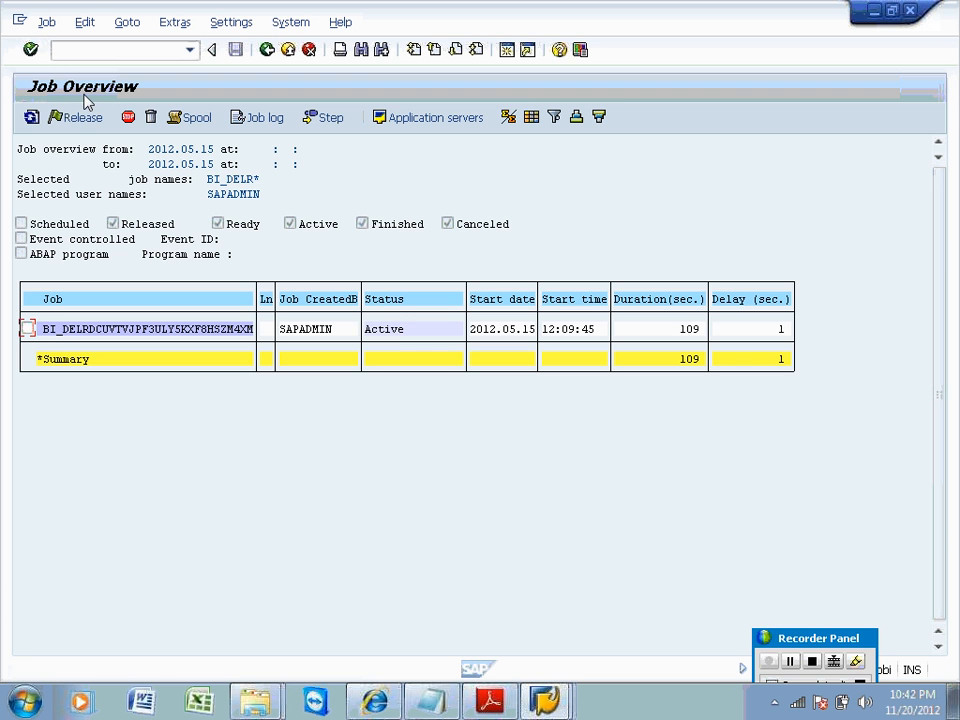
Cancel the active BI_DELR job via Job > Cancel active job, confirm, and refresh until it shows Canceled.
click(27, 328)
click(44, 21)
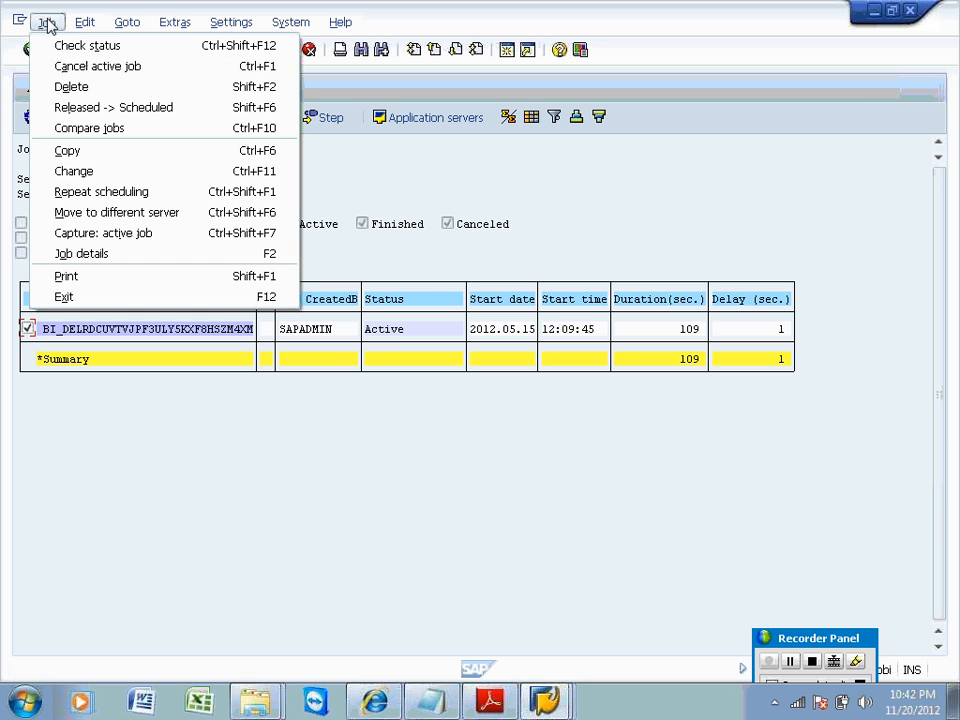
click(84, 67)
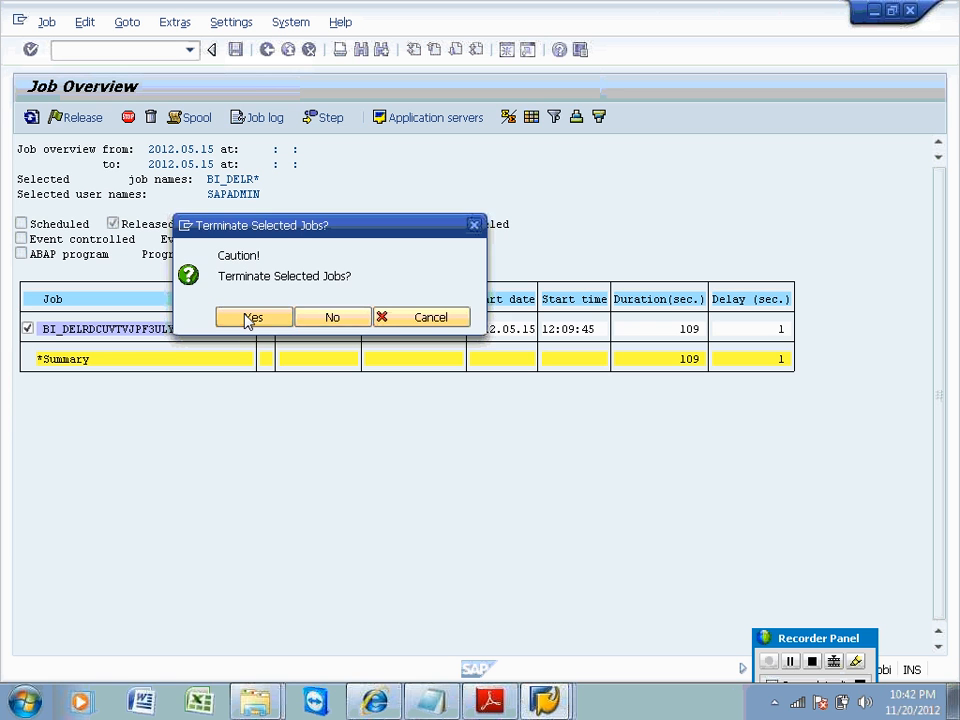
click(250, 318)
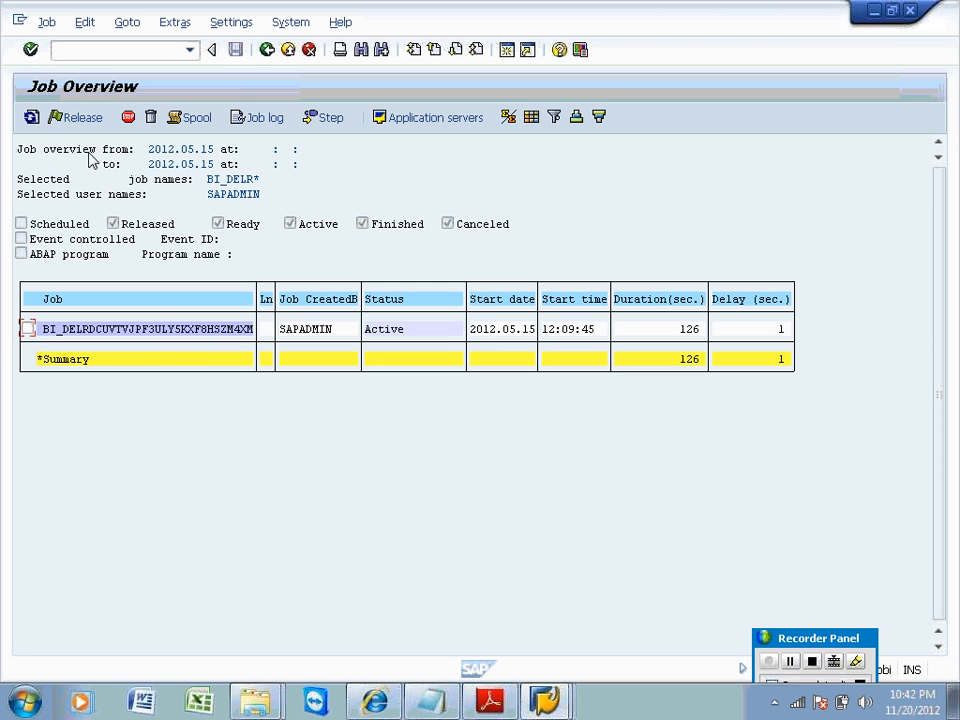
click(31, 118)
click(546, 700)
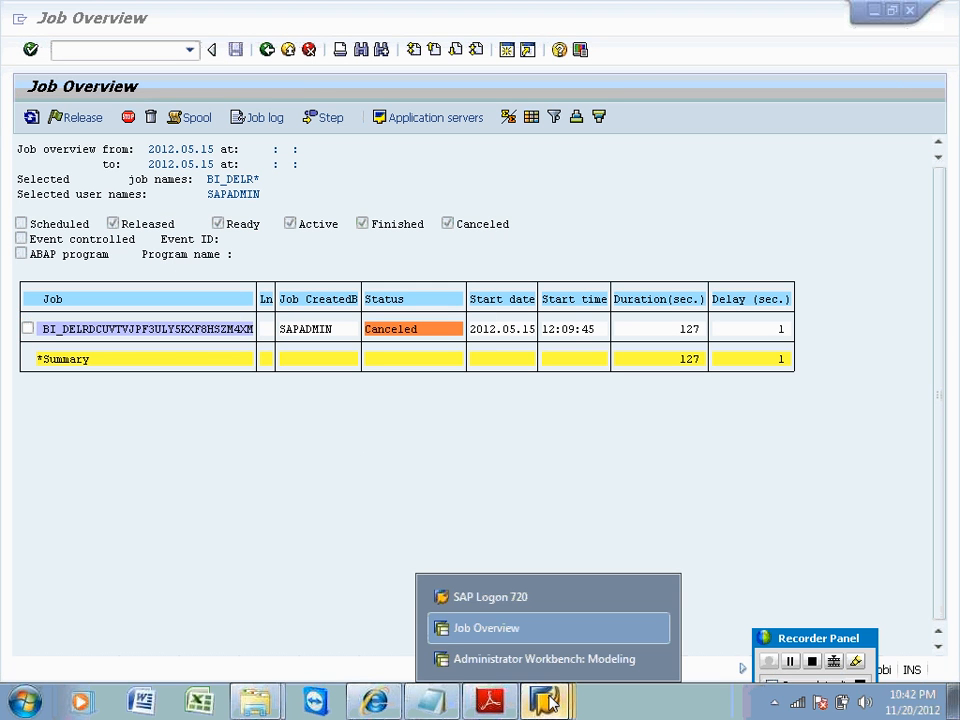
In RSA1's InfoProvider tree, run Delete Data on ODS for Employee, confirm, and switch back to Job Overview.
click(530, 659)
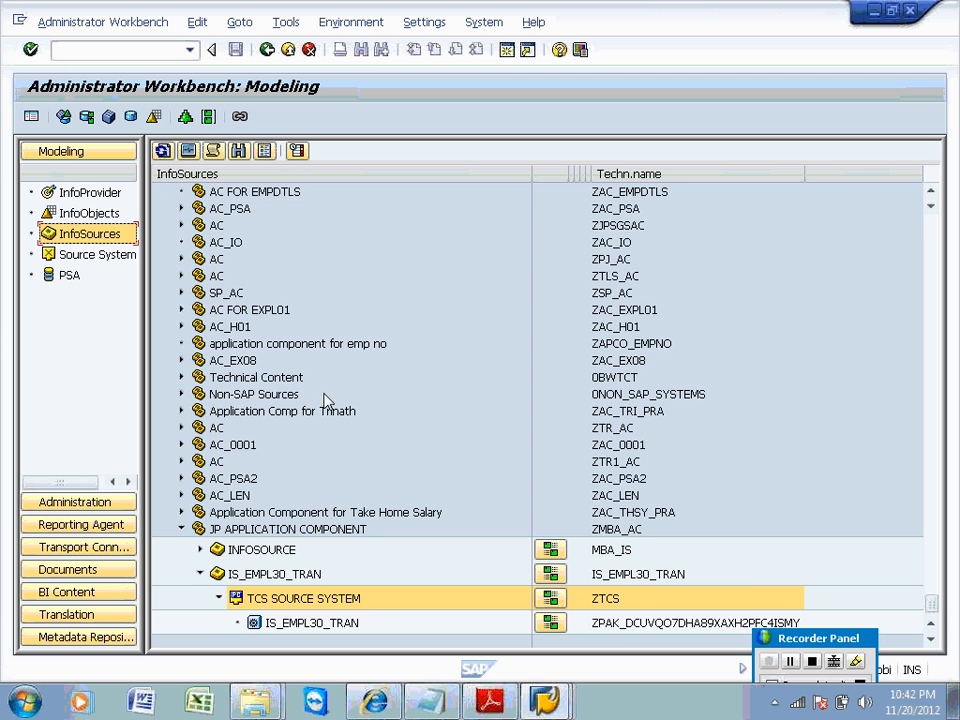
click(62, 193)
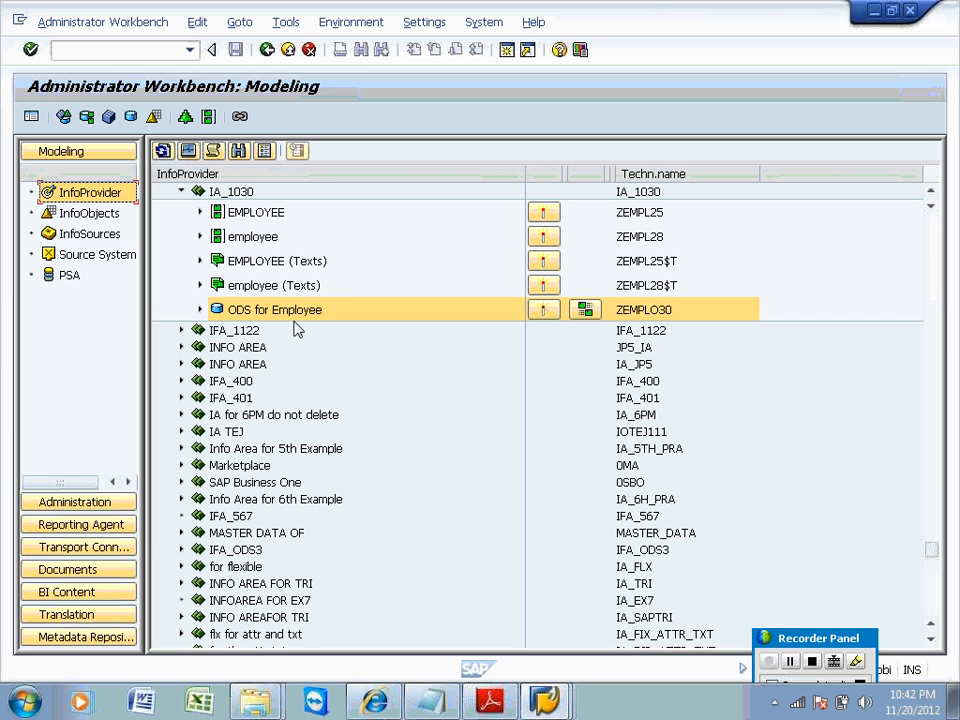
right_click(296, 312)
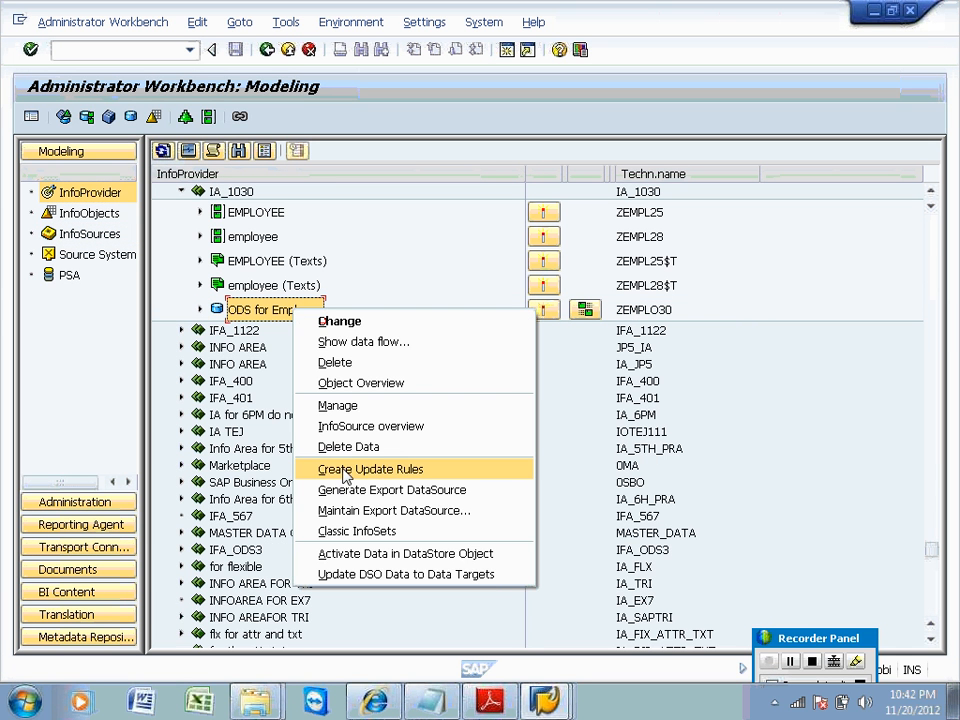
click(345, 446)
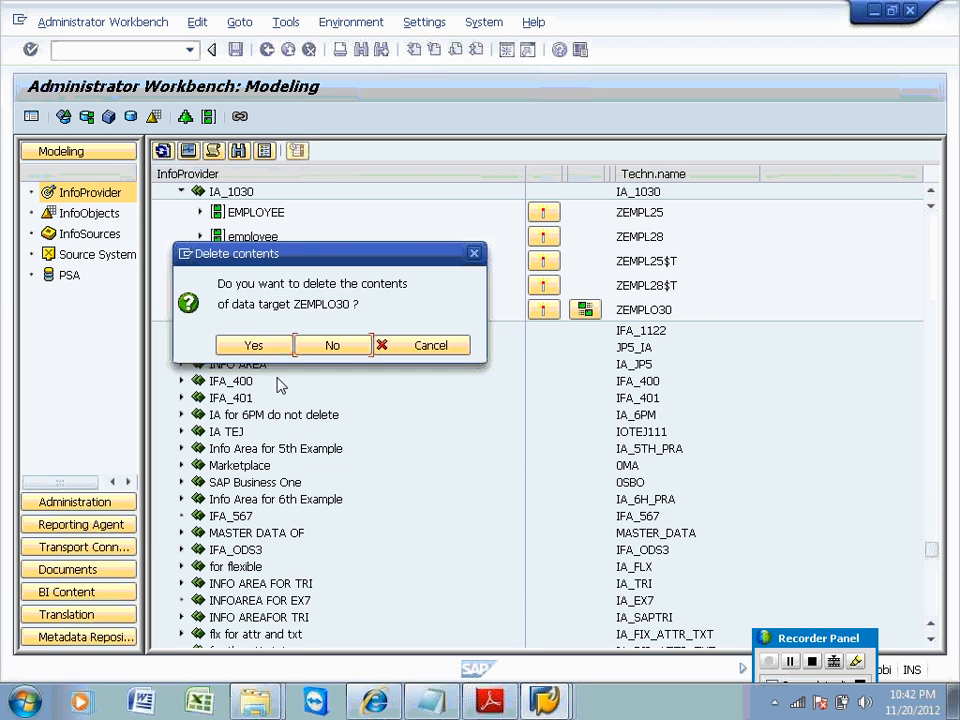
click(253, 346)
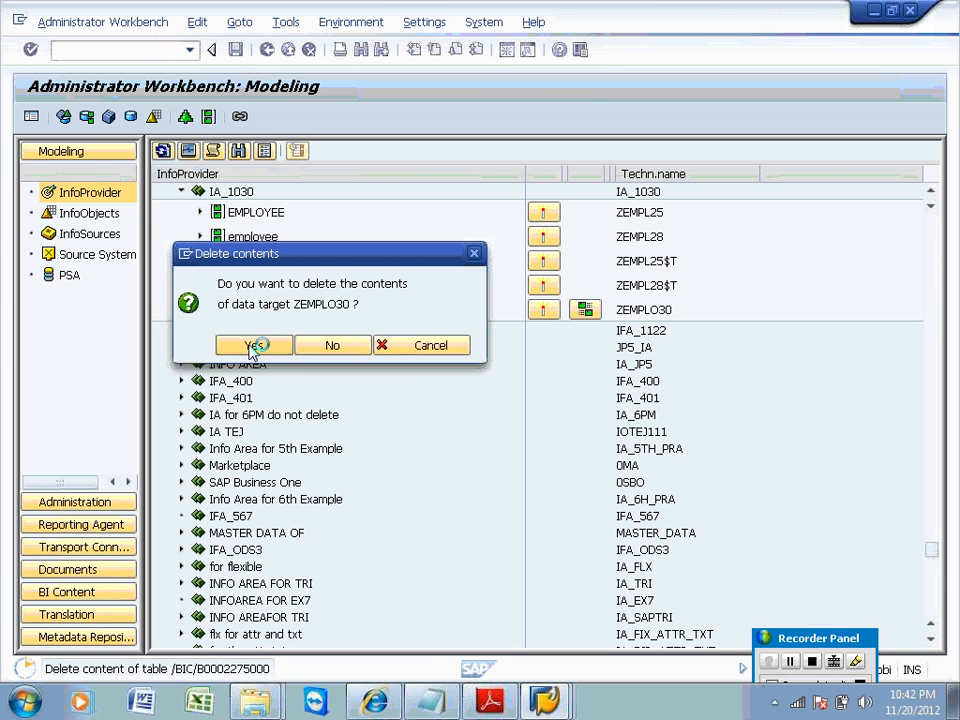
click(556, 690)
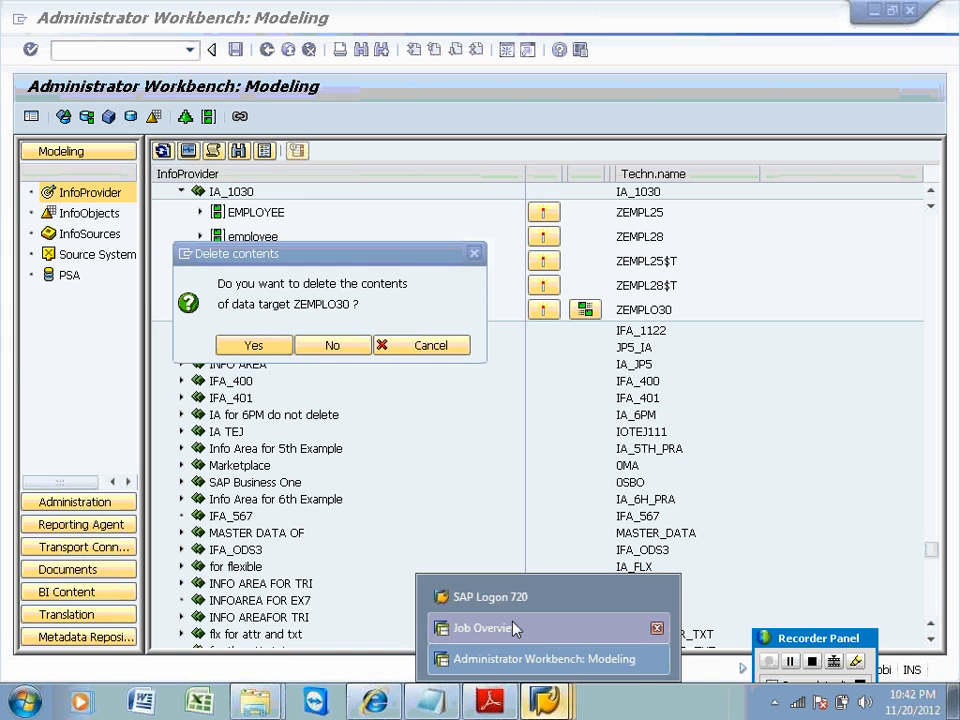
click(514, 628)
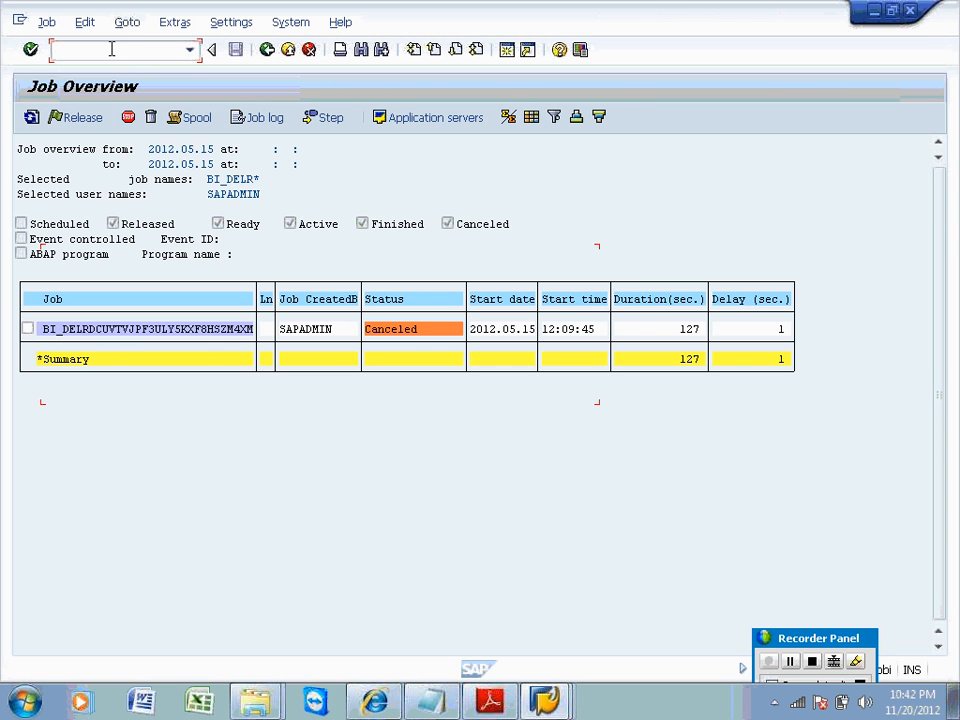
Open the SM50 work process overview and refresh the process list several times.
text(/nsm50)
key(Return)
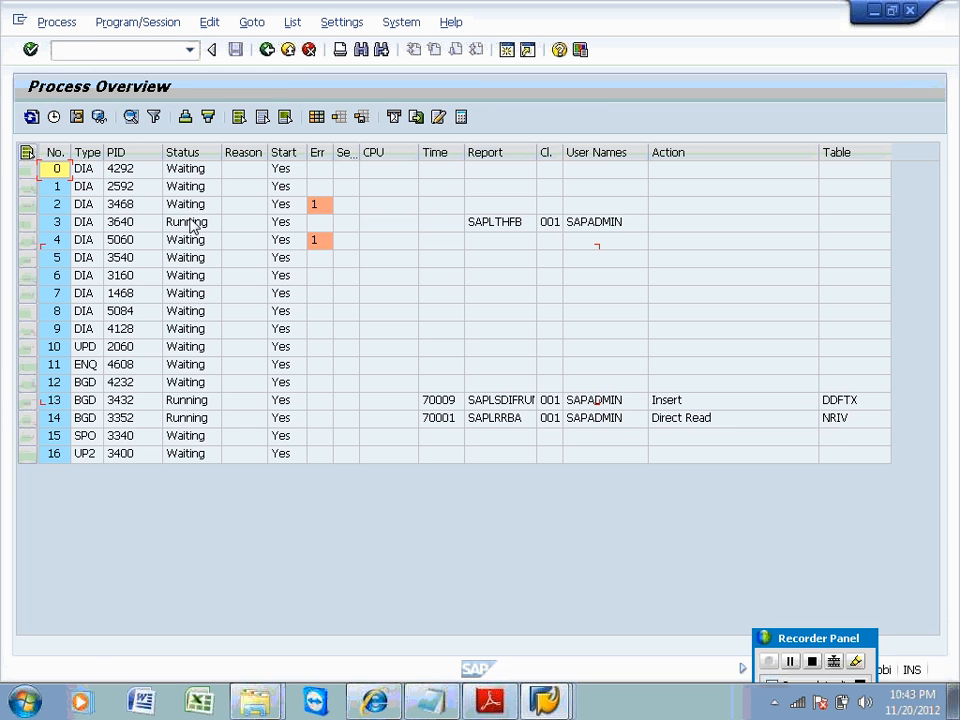
click(31, 118)
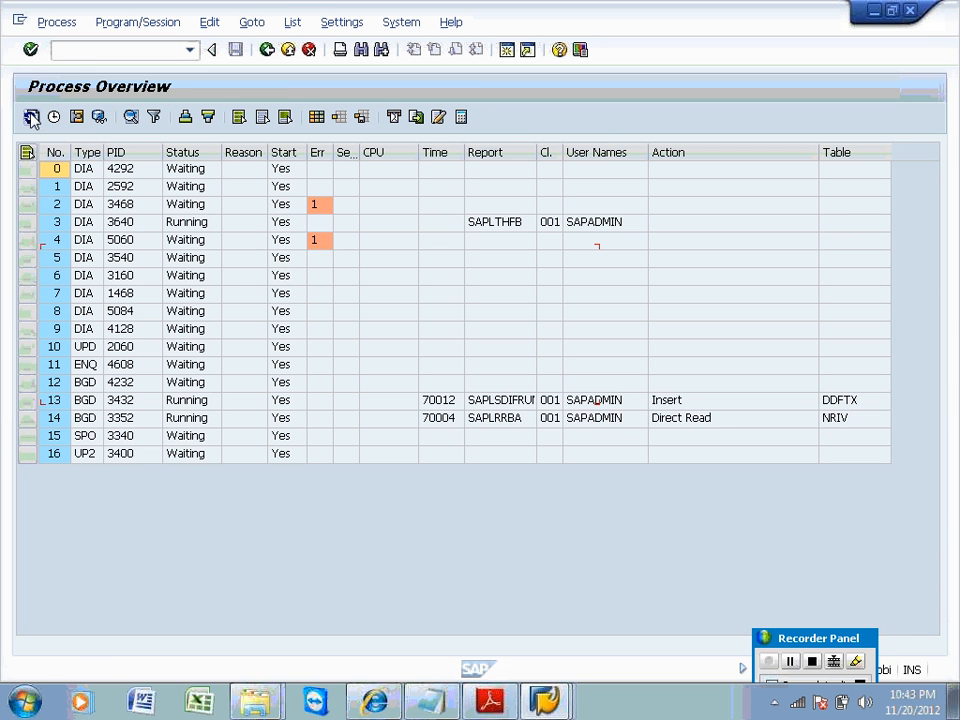
click(31, 118)
click(31, 118)
click(31, 118)
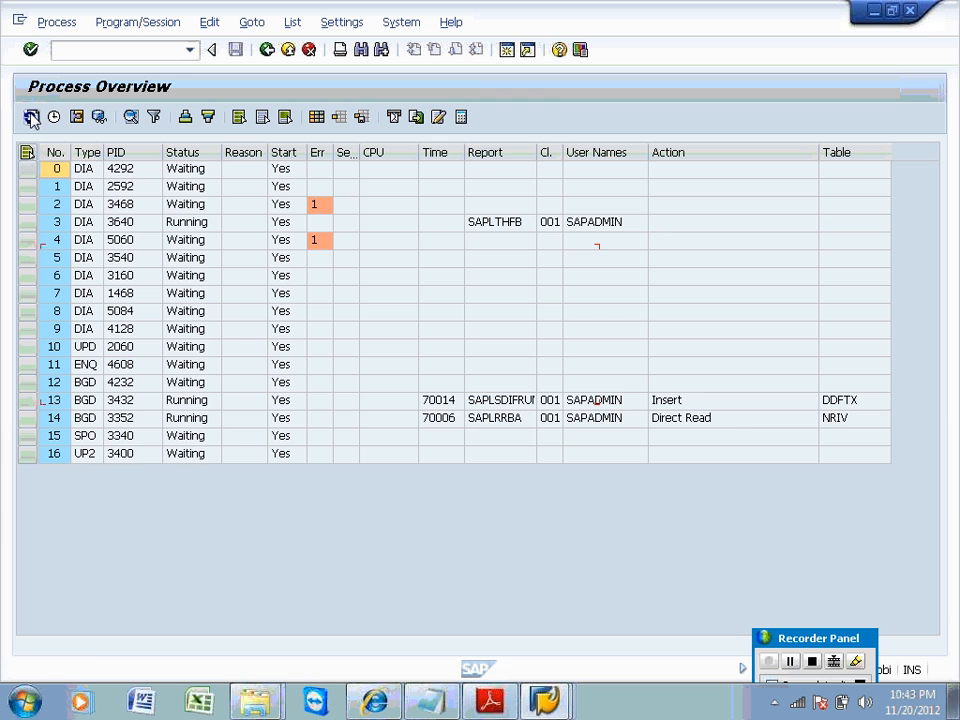
click(31, 118)
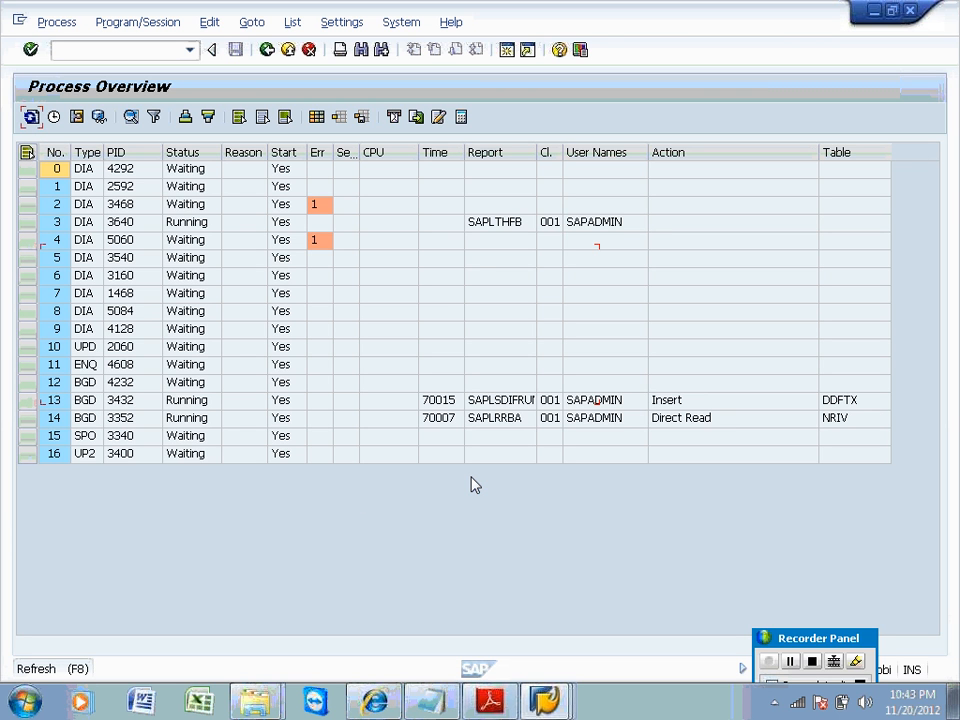
Select running work process 3 (SAPLTHFB) and background process 12, then return to the Administrator Workbench.
click(494, 222)
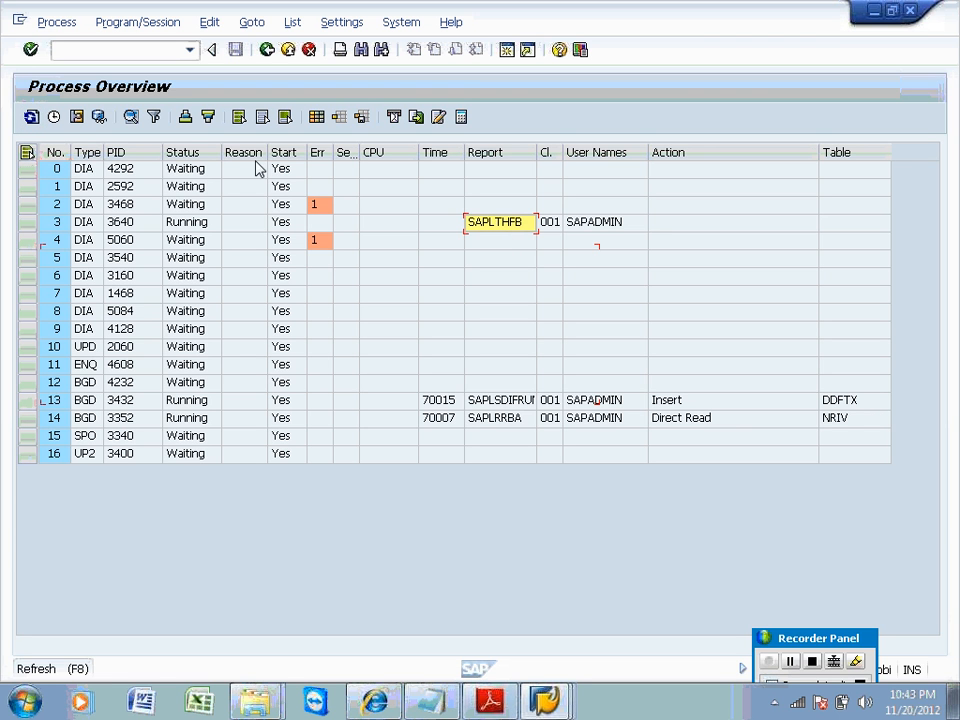
click(30, 224)
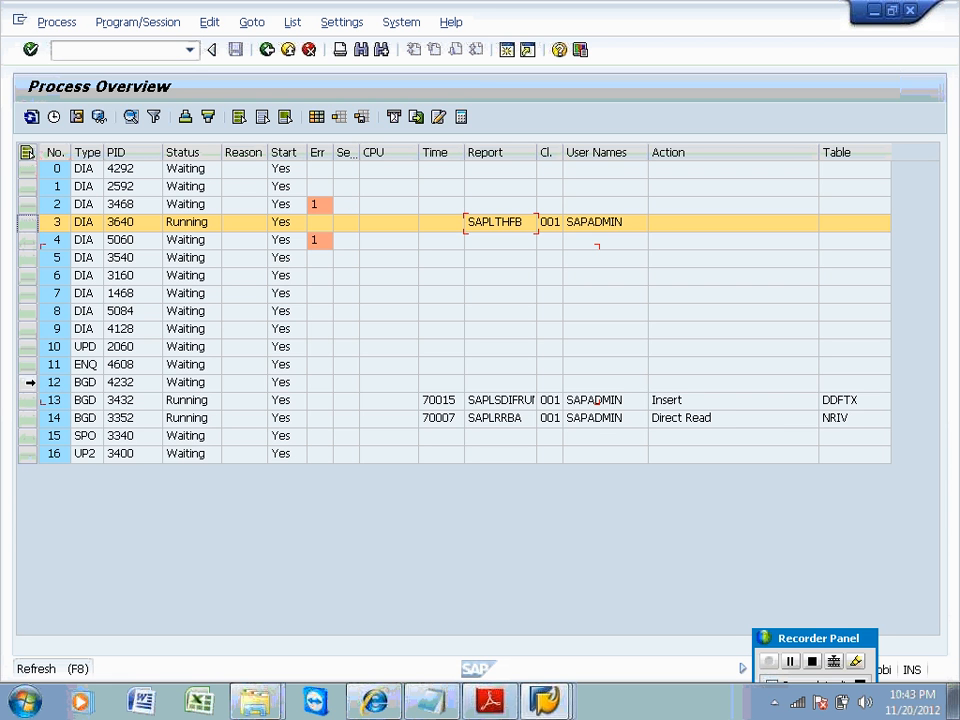
click(28, 382)
key(alt+Tab)
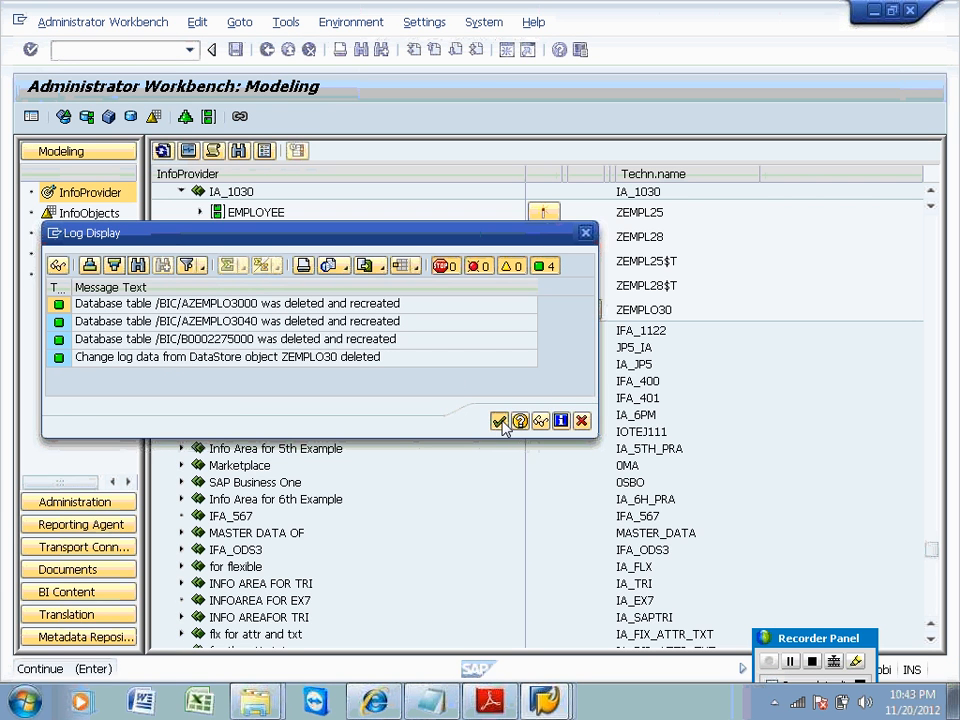
Dismiss the deletion log, open Manage for ODS for Employee to confirm no requests remain, then go back.
click(500, 422)
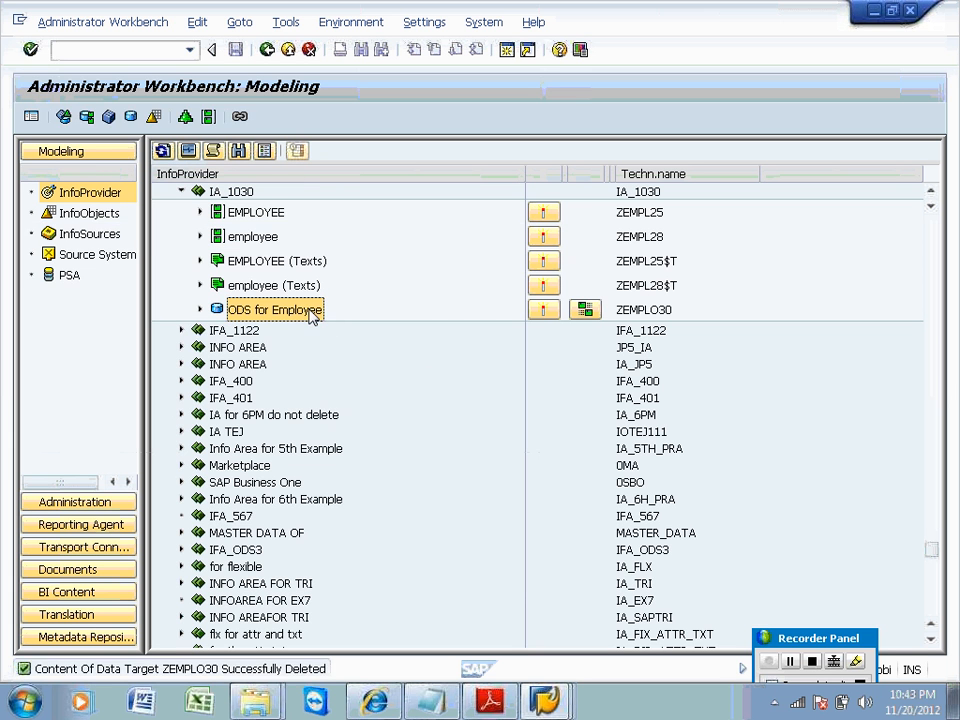
right_click(313, 316)
click(357, 407)
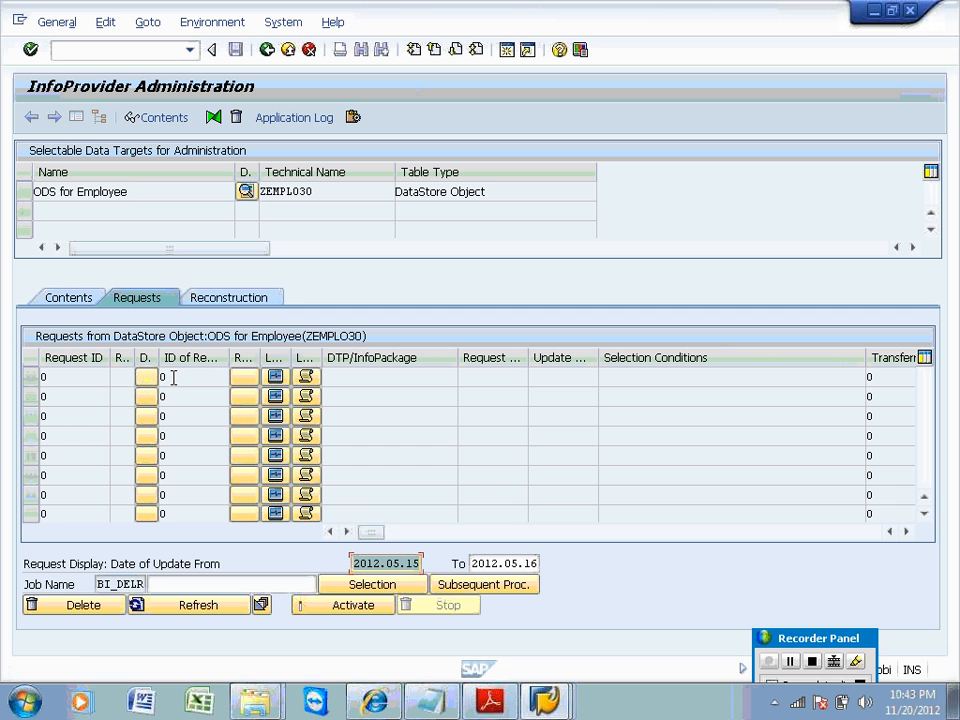
click(268, 54)
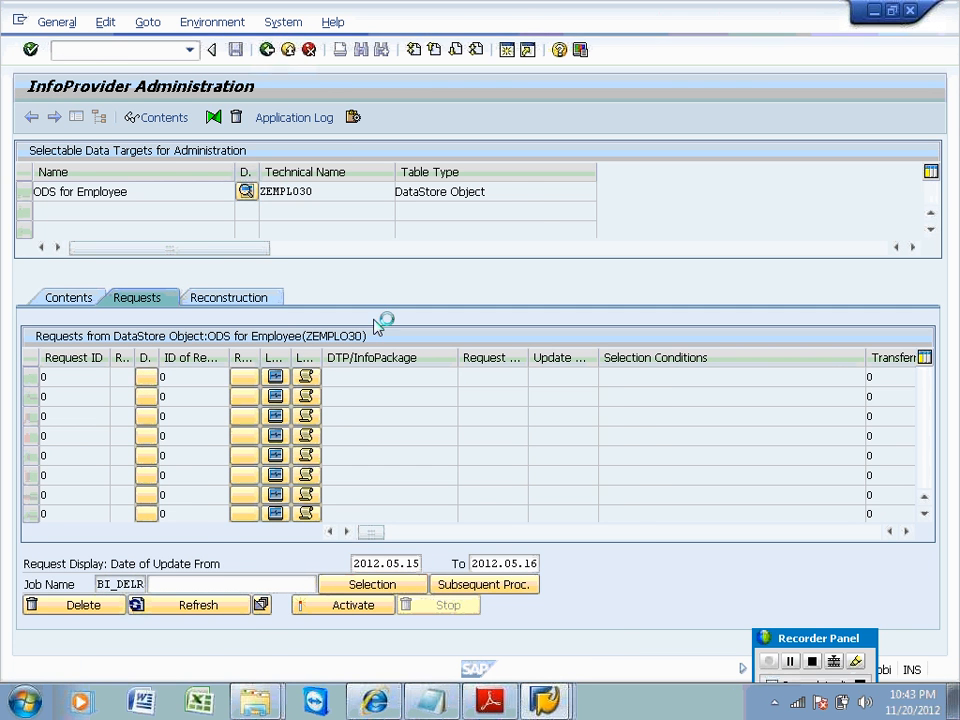
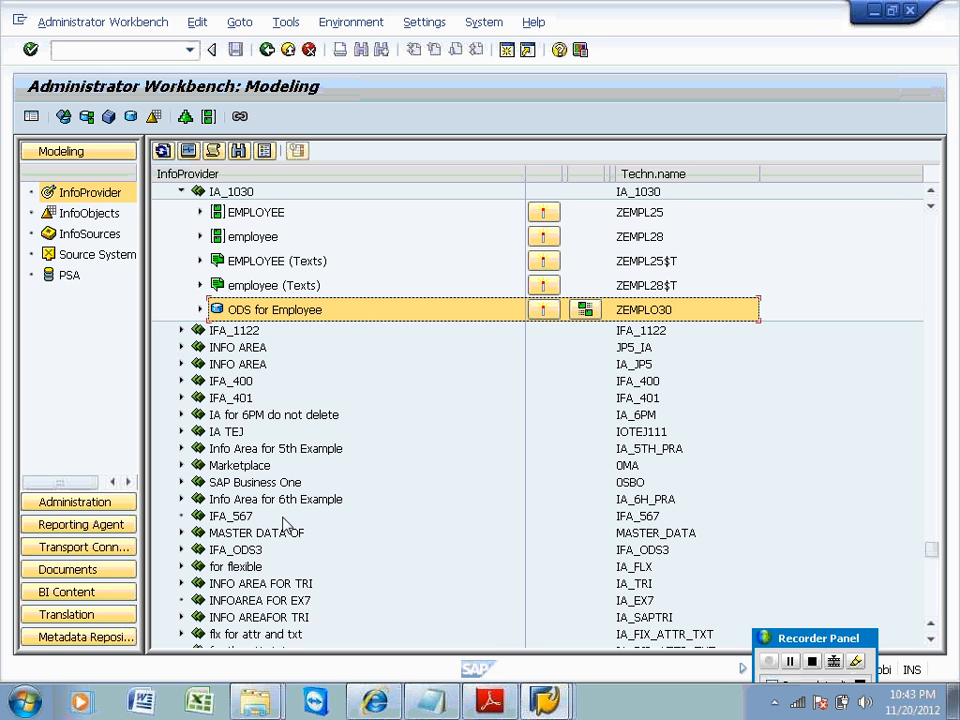
Return from Process Overview to the old Administrator Workbench via /nrsa1old.
mouse_move(544, 700)
click(480, 506)
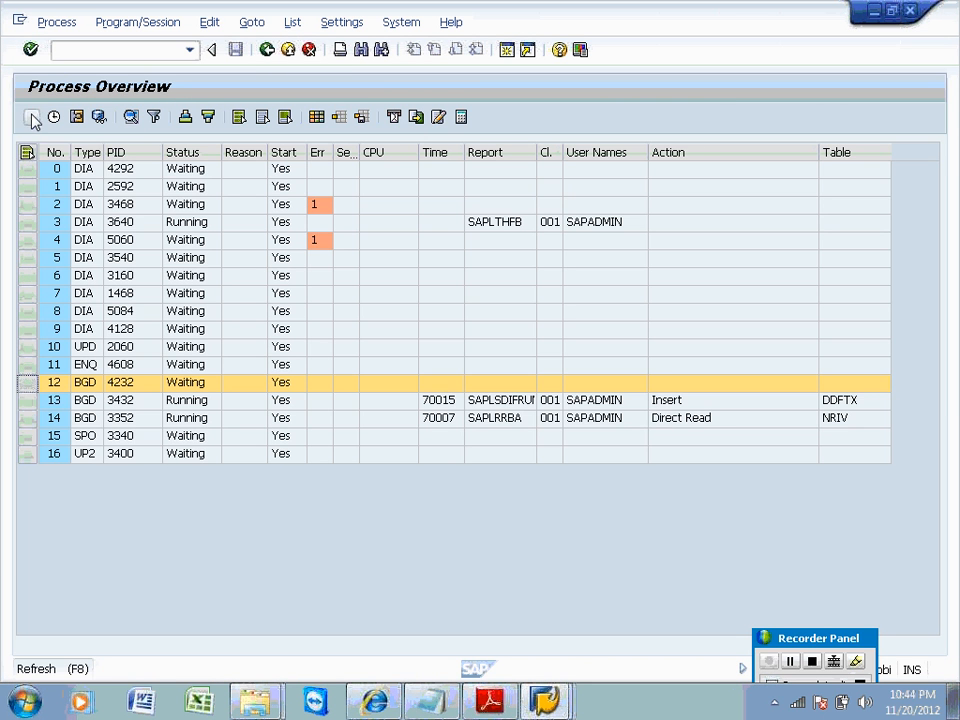
click(266, 52)
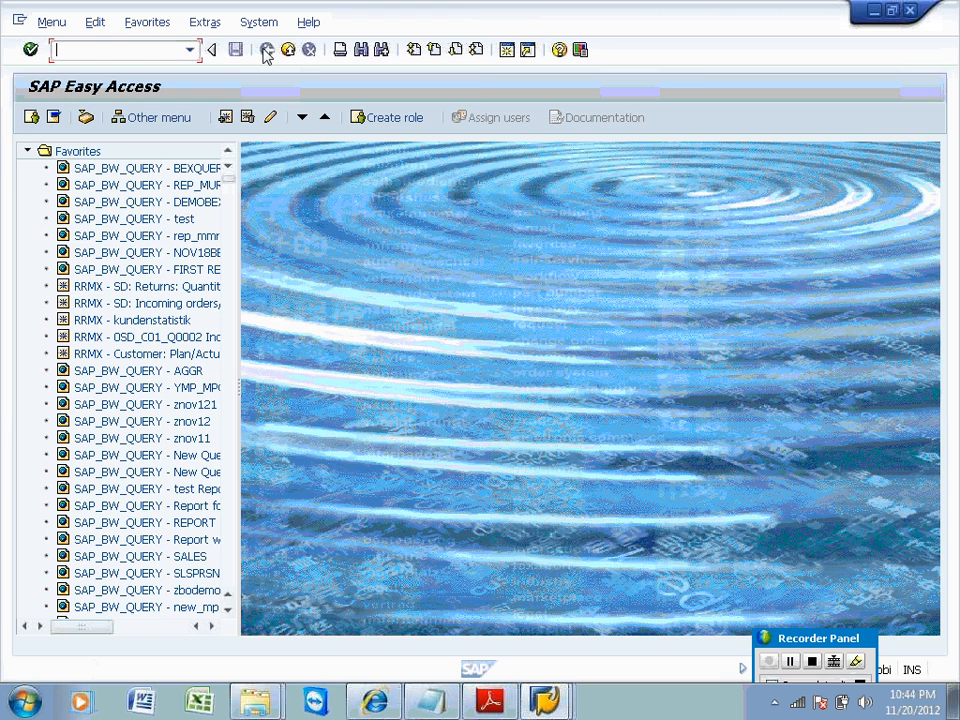
click(190, 50)
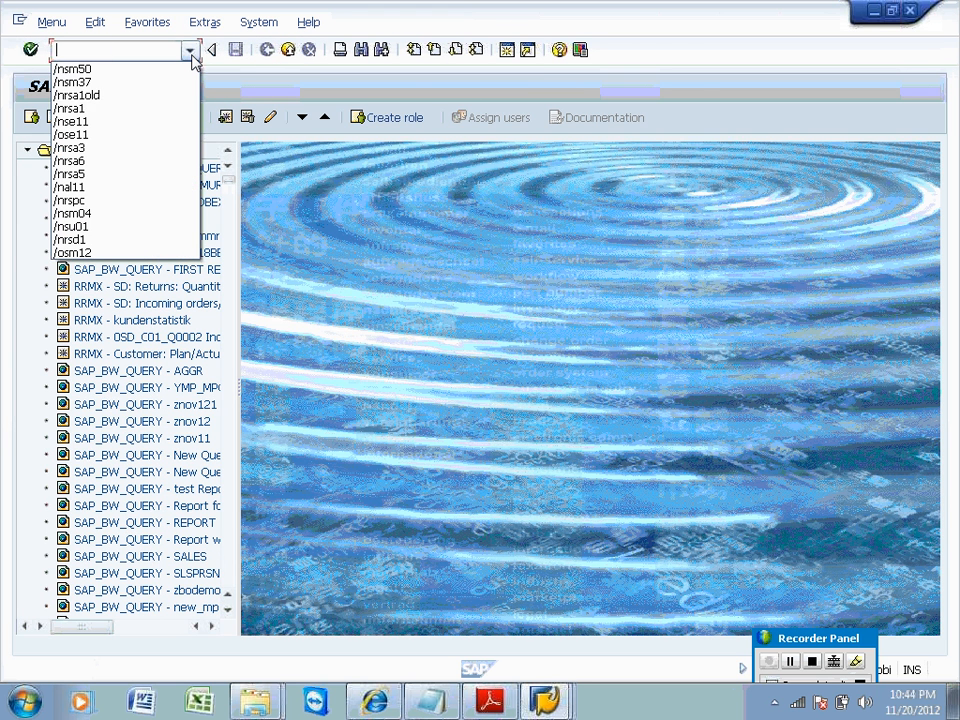
key(Down)
key(Down)
key(Down)
key(Down)
key(Up)
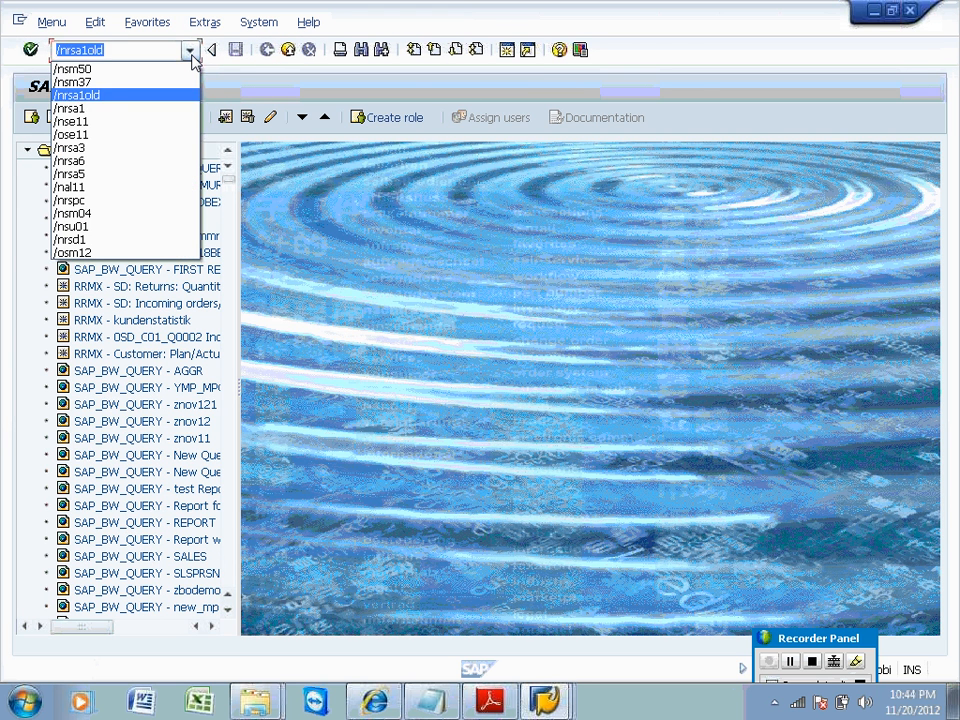
key(Return)
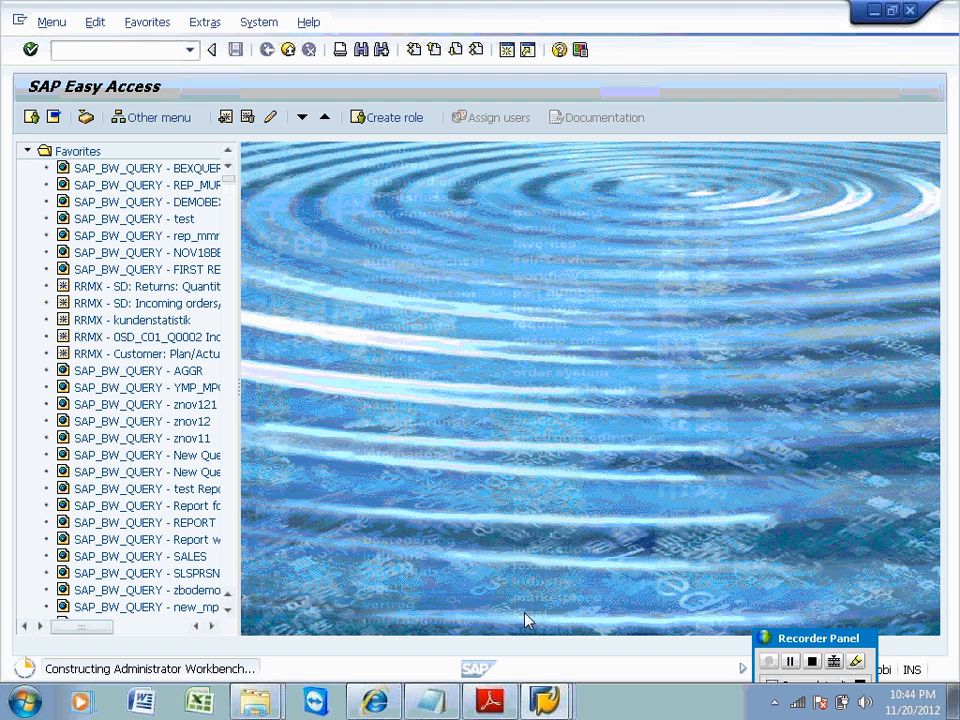
click(547, 700)
click(491, 659)
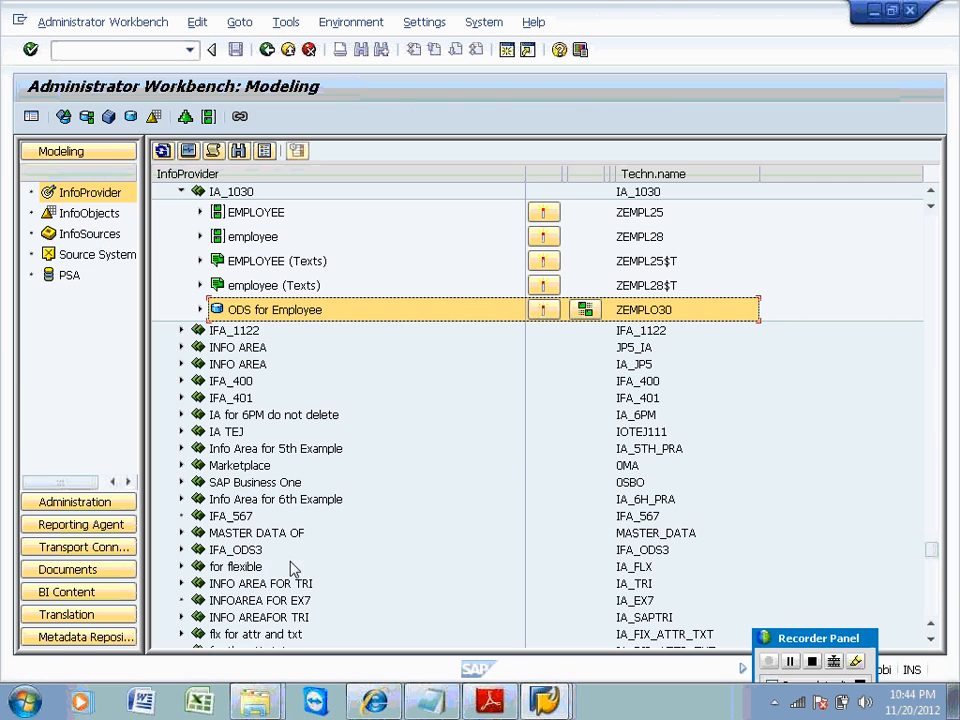
Start an immediate load from the IS_EMPL30_TRAN InfoPackage under InfoSources.
click(89, 233)
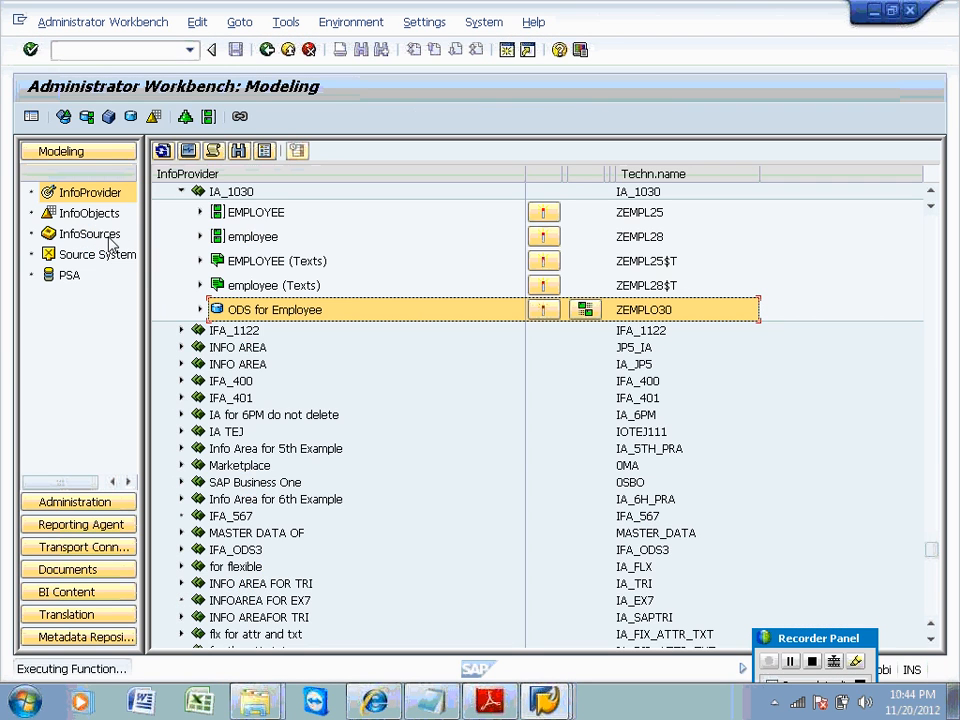
double_click(300, 623)
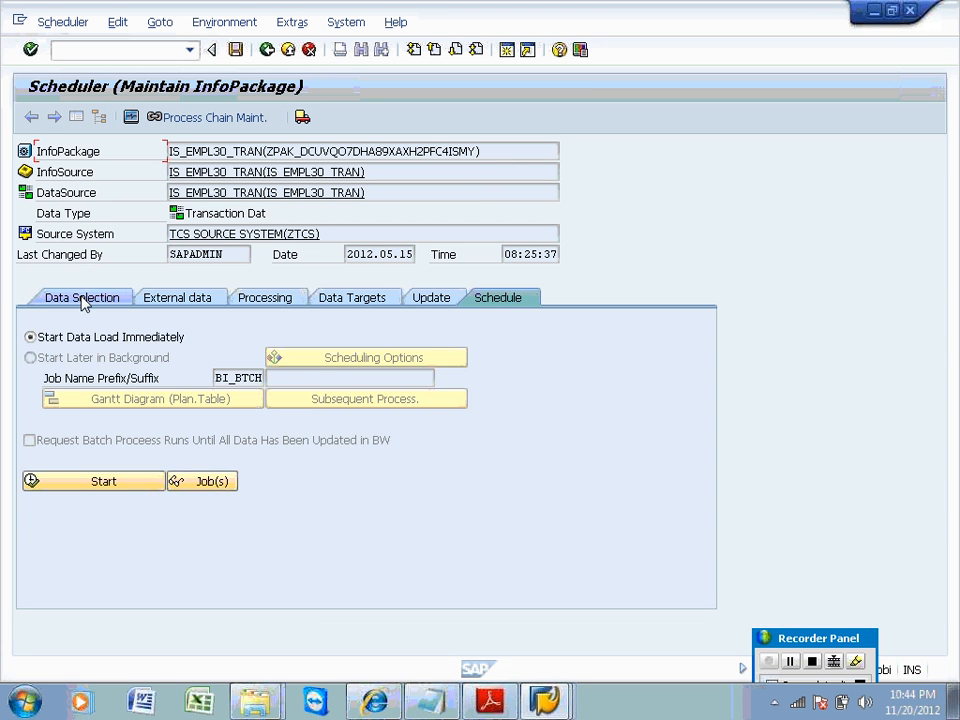
click(82, 300)
click(487, 304)
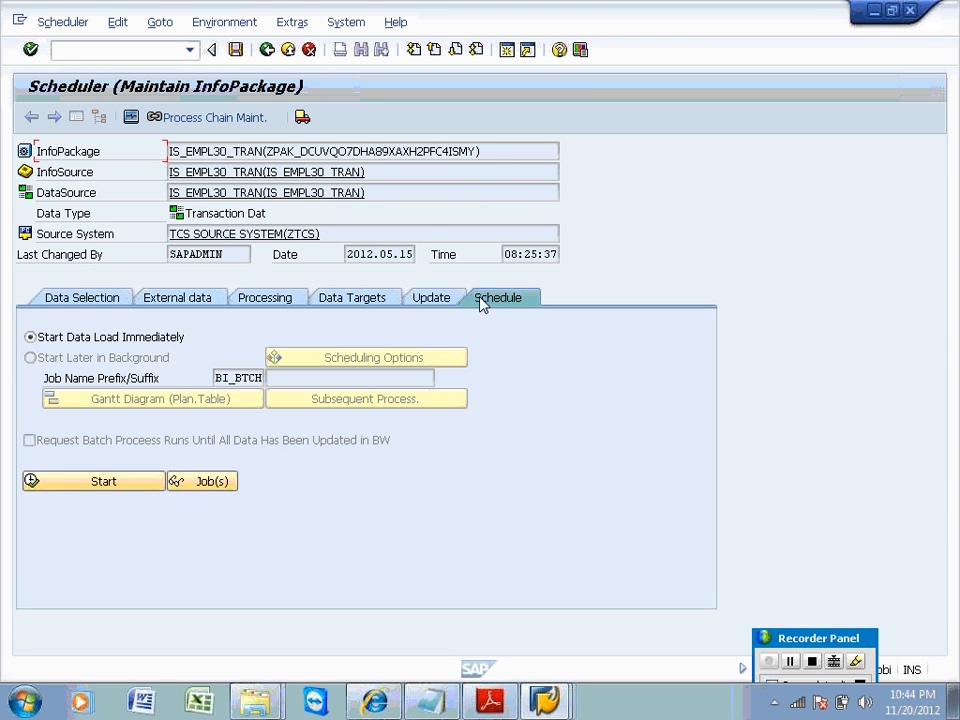
click(104, 482)
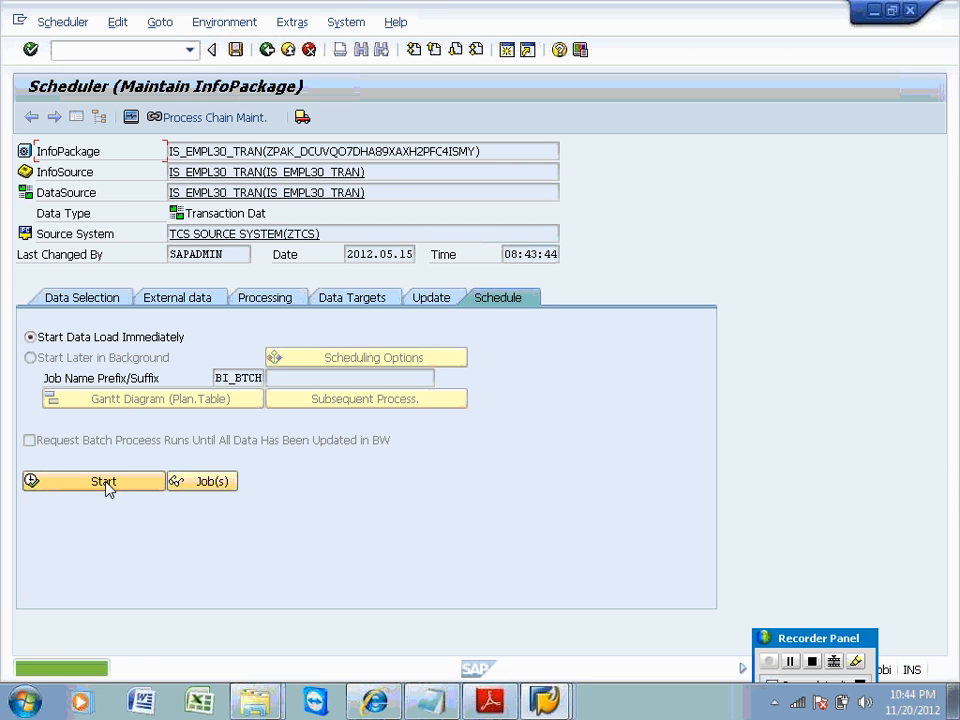
Check the 08:43:39 request in the monitor, then select request 4394 in ZEMPLO30's requests.
click(131, 119)
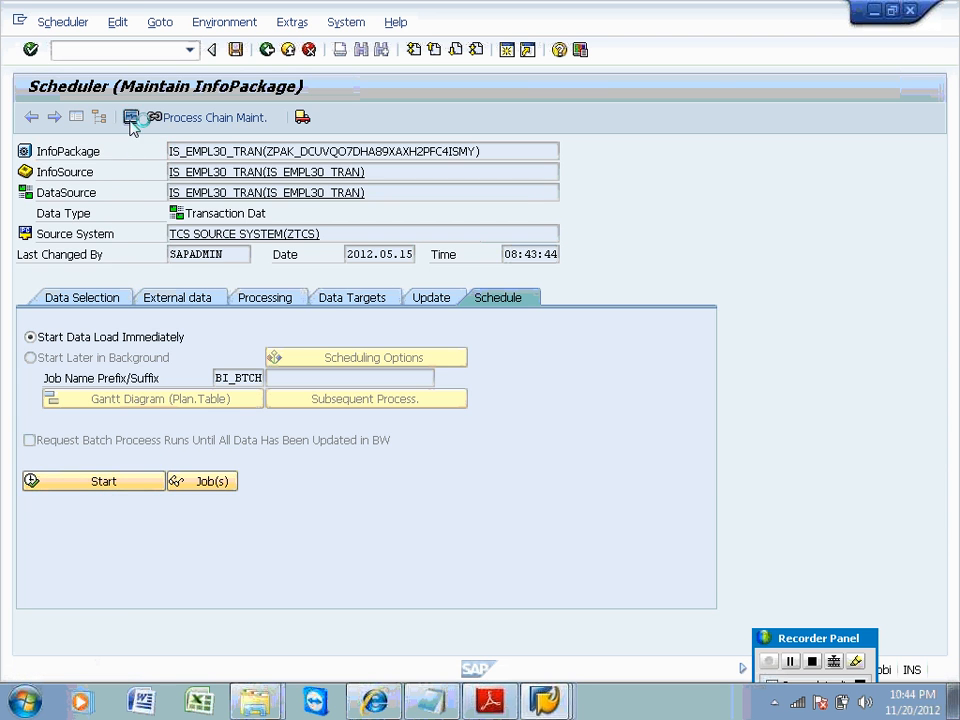
click(254, 253)
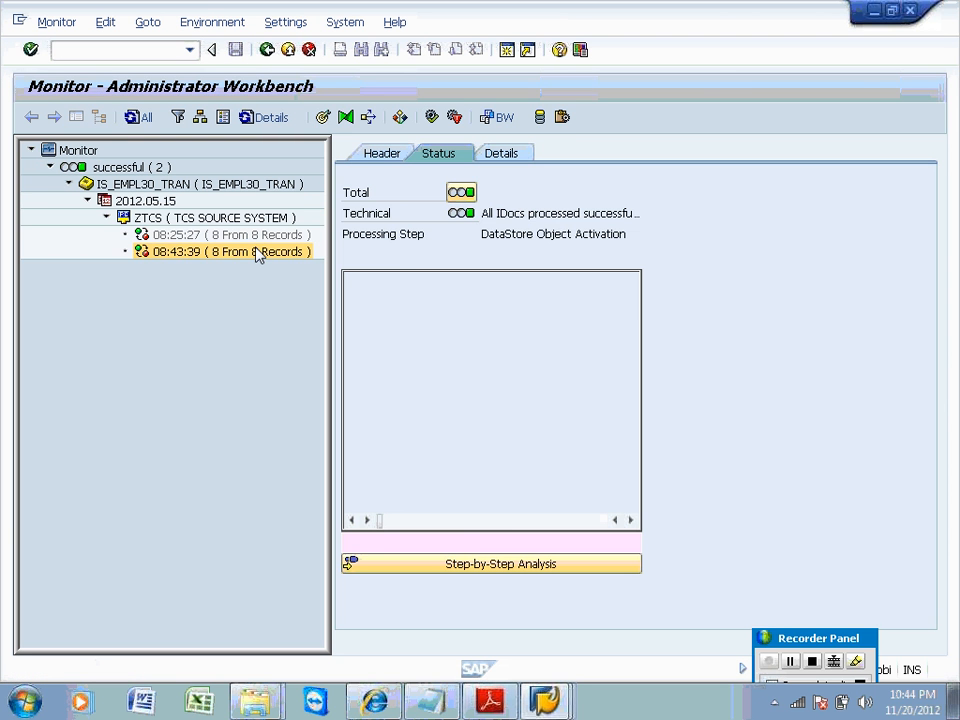
click(390, 154)
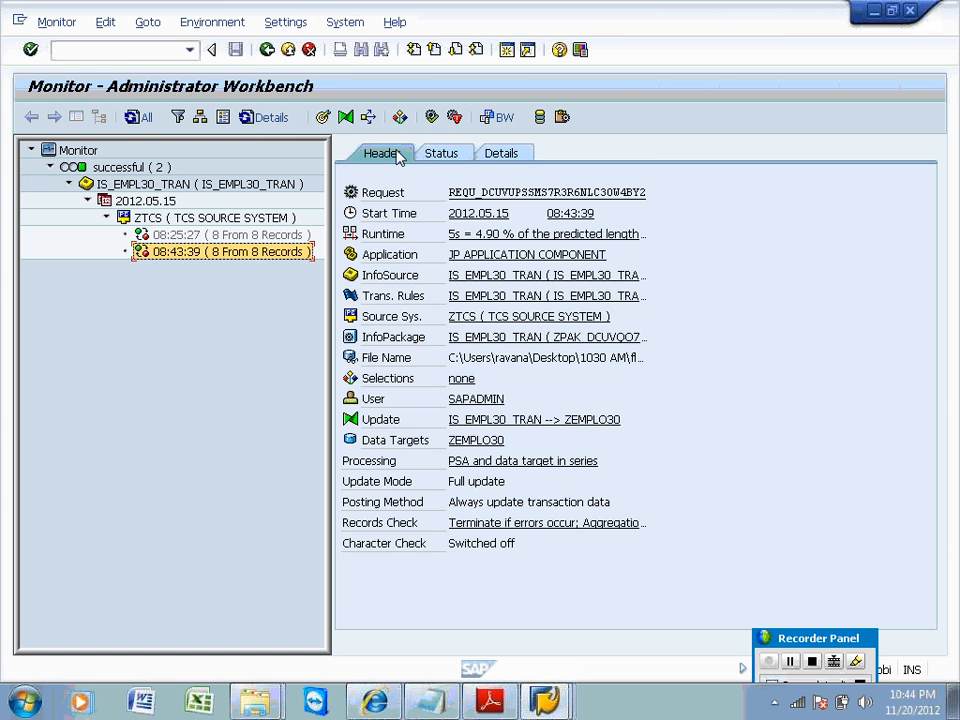
click(486, 441)
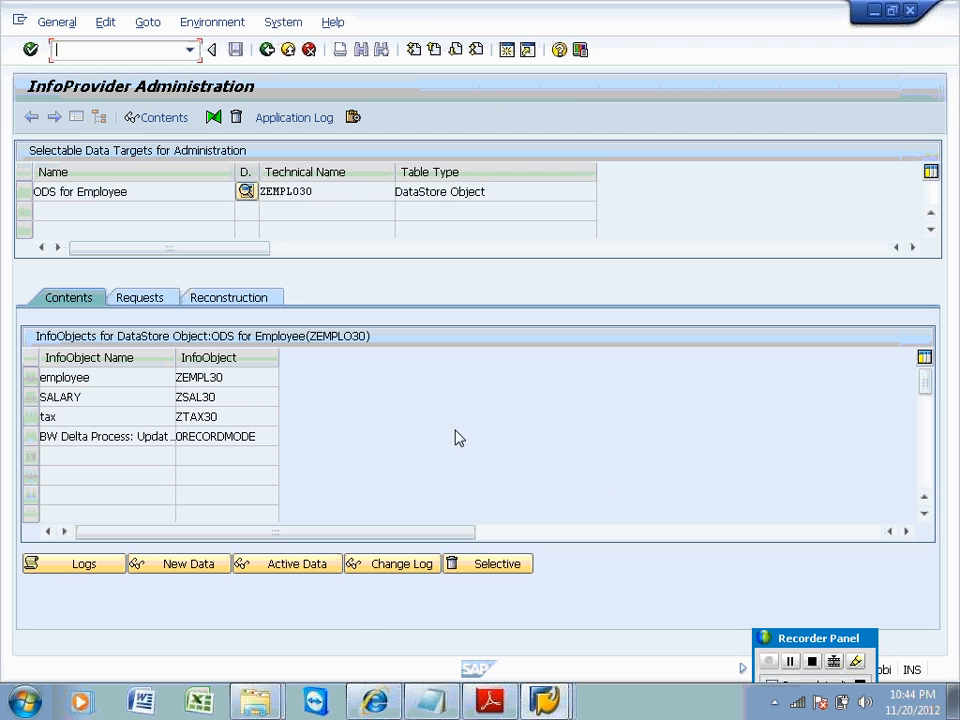
click(147, 300)
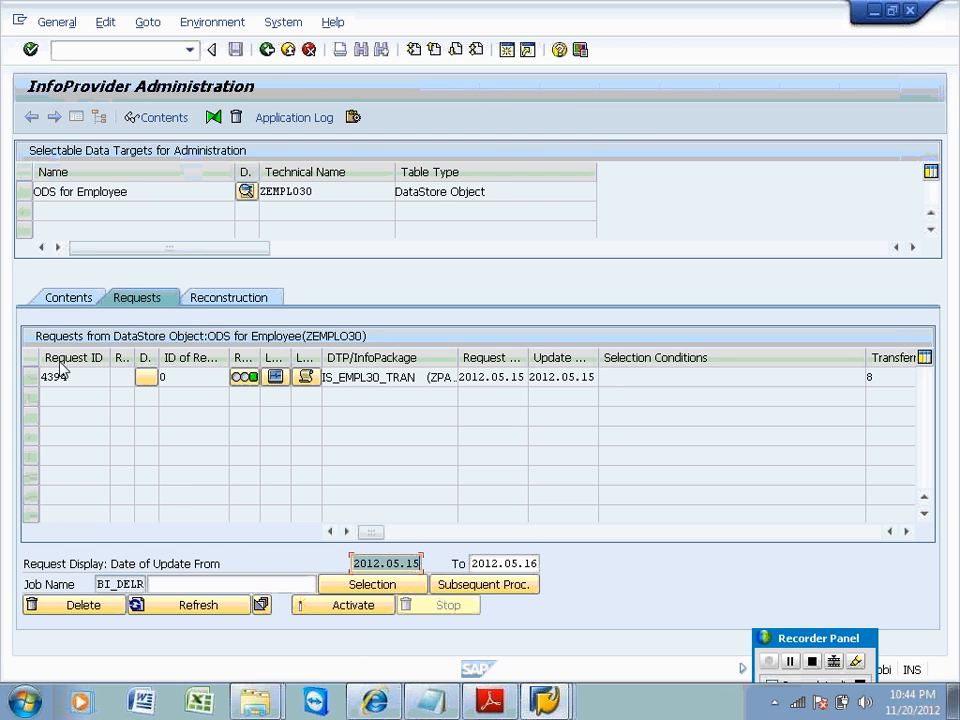
click(32, 380)
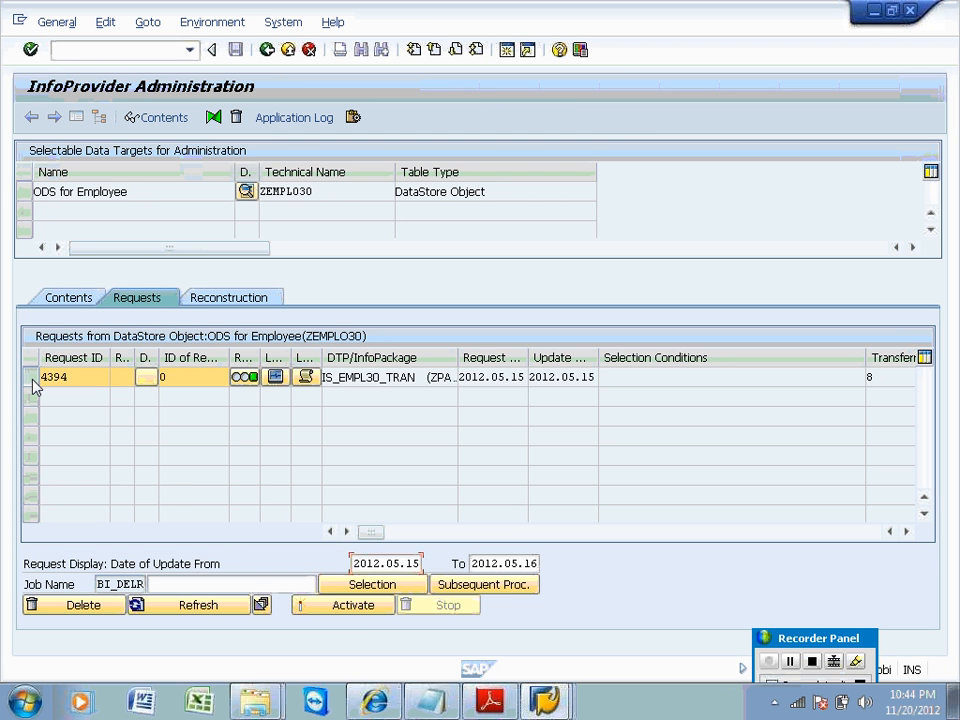
Activate request 4394, refresh the request list and accept the status control table update.
click(327, 606)
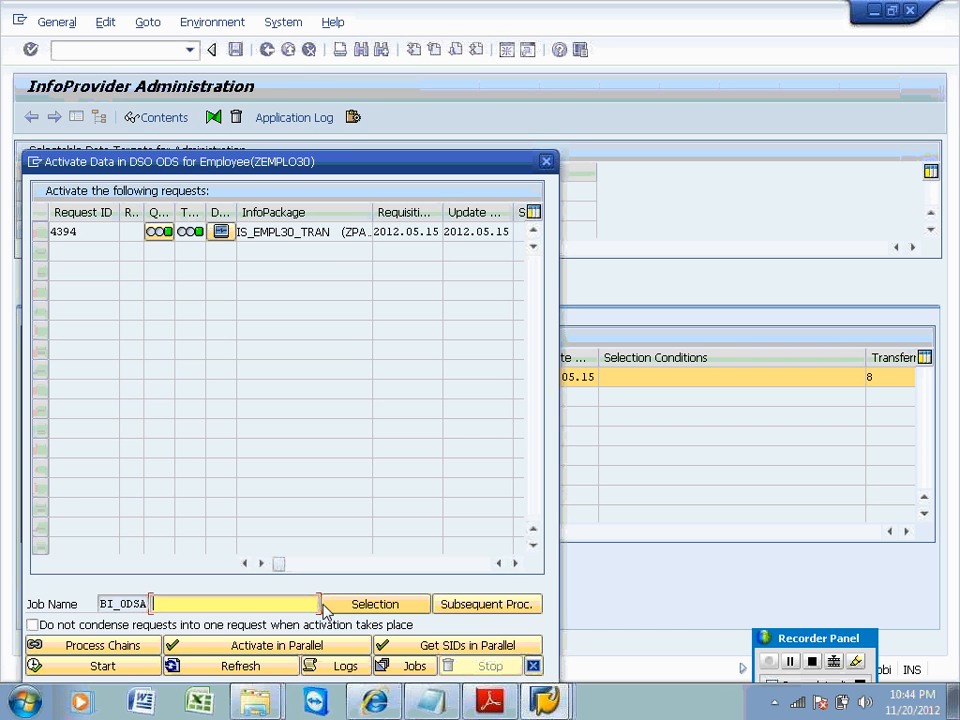
click(42, 232)
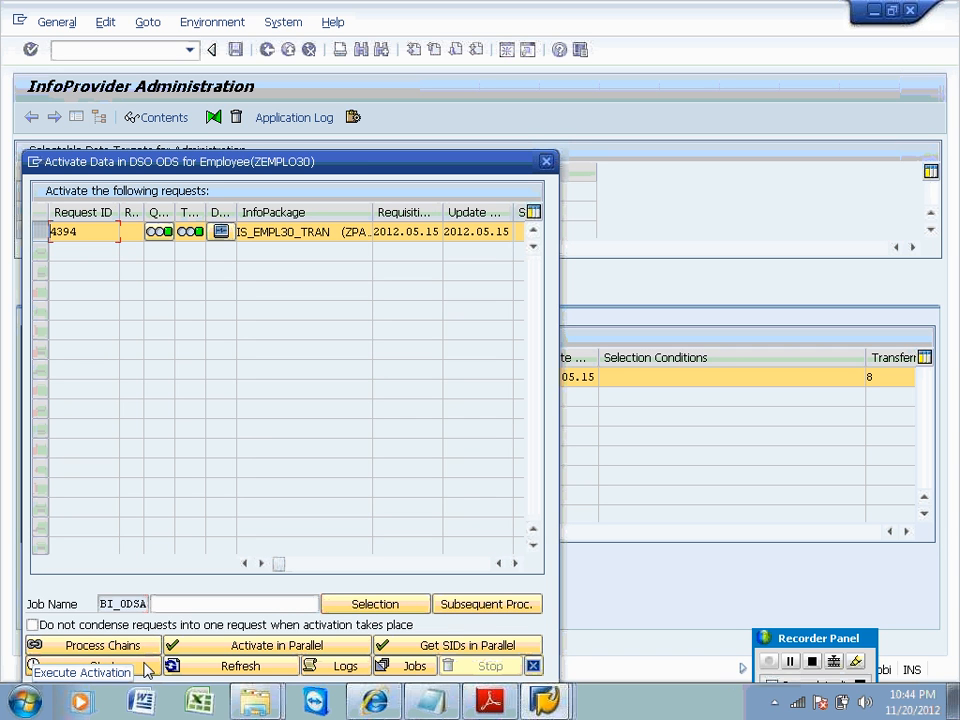
click(132, 675)
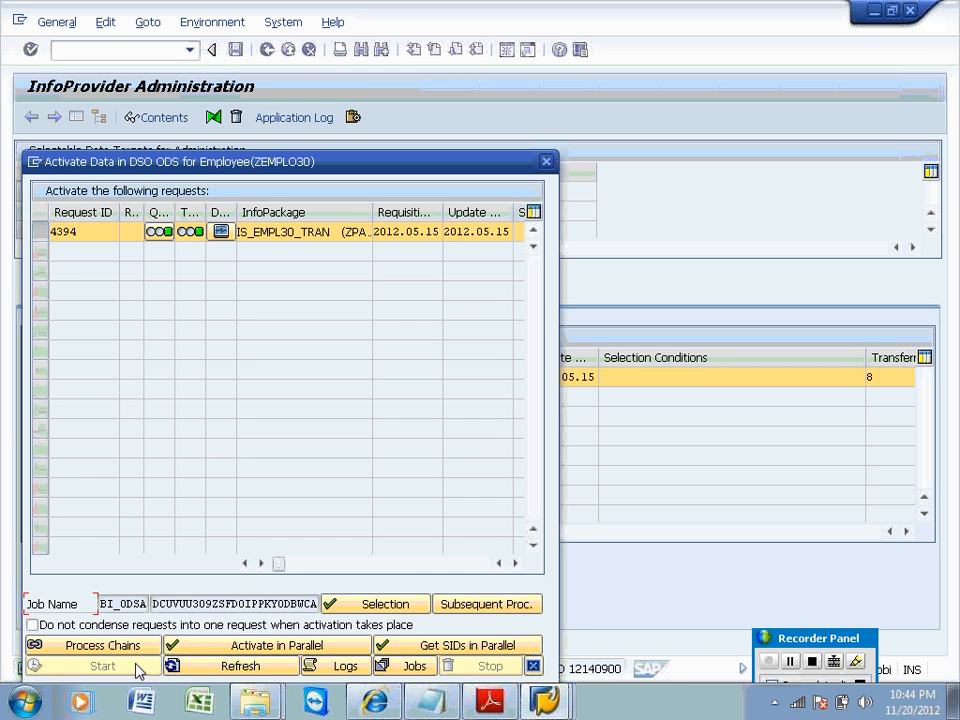
click(250, 667)
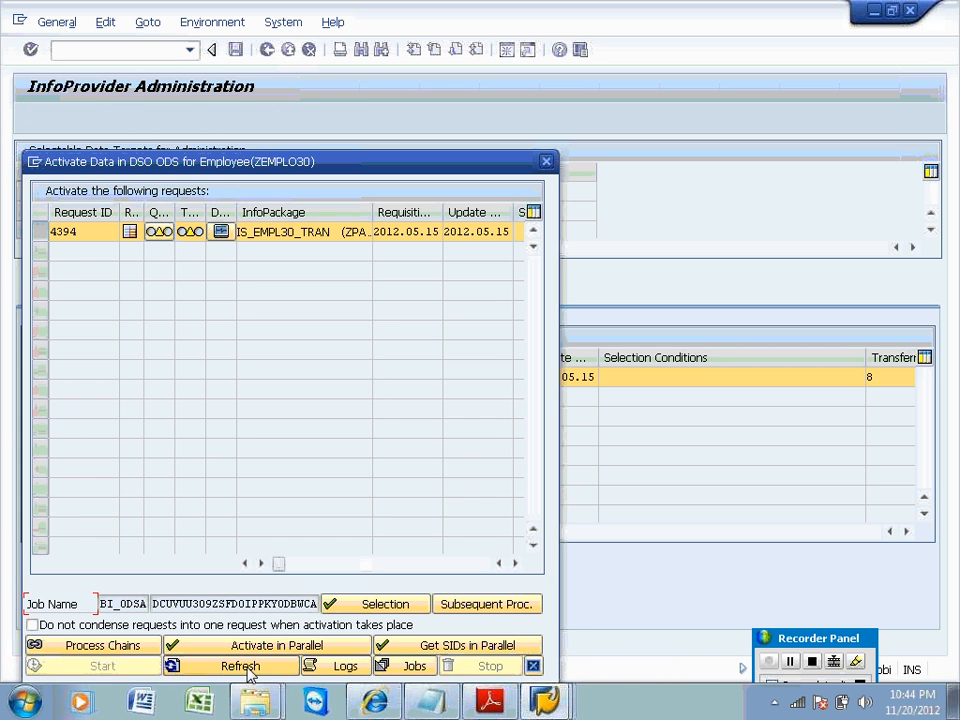
click(533, 667)
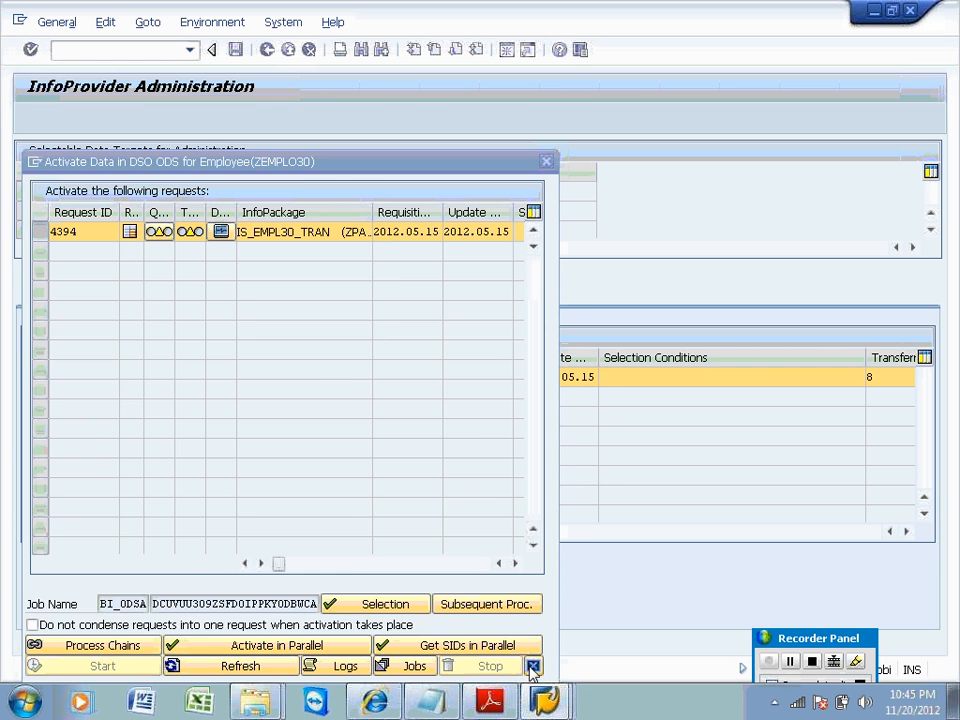
click(198, 606)
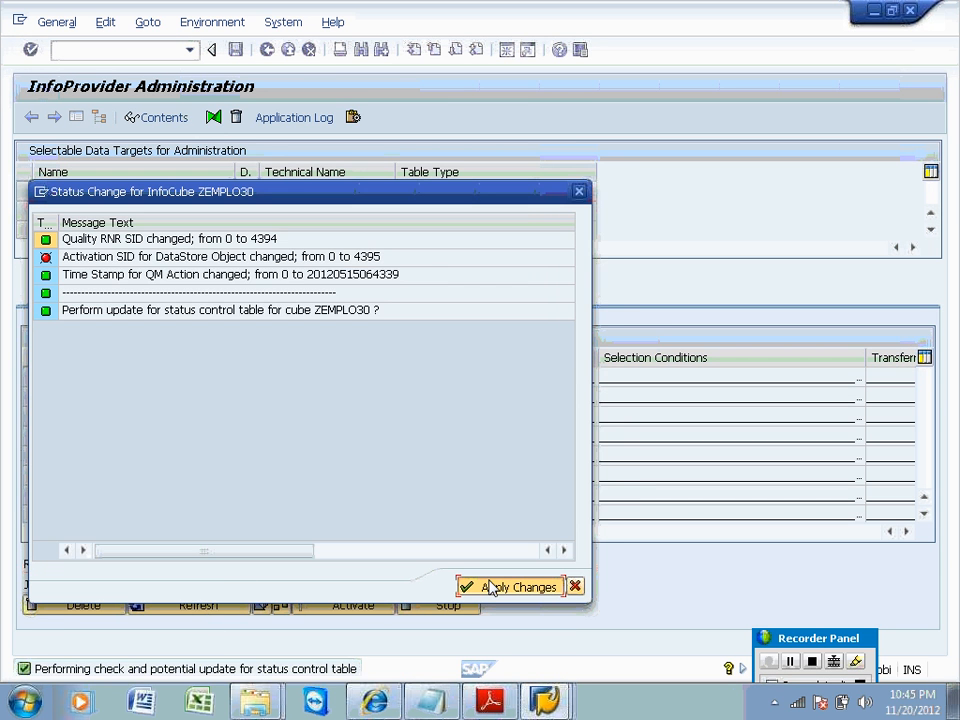
click(490, 587)
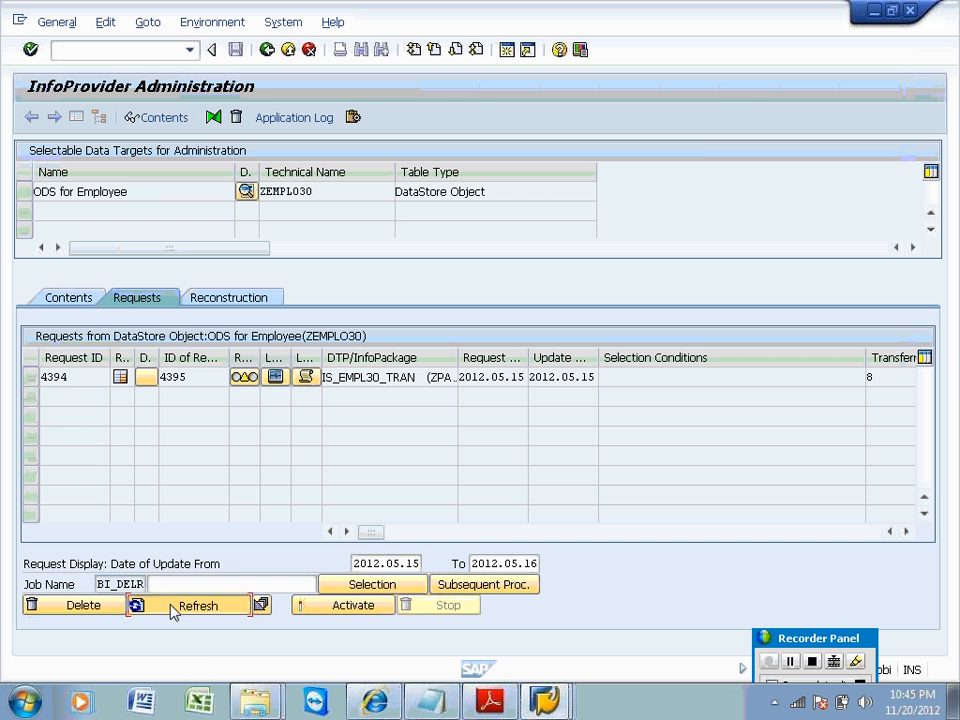
click(172, 606)
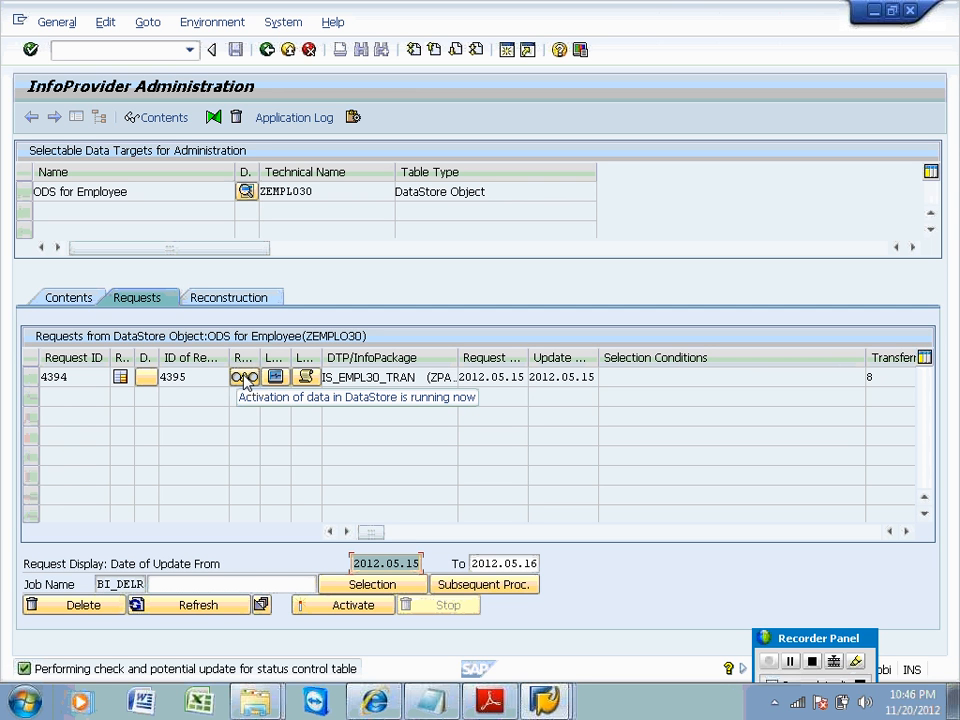
click(203, 608)
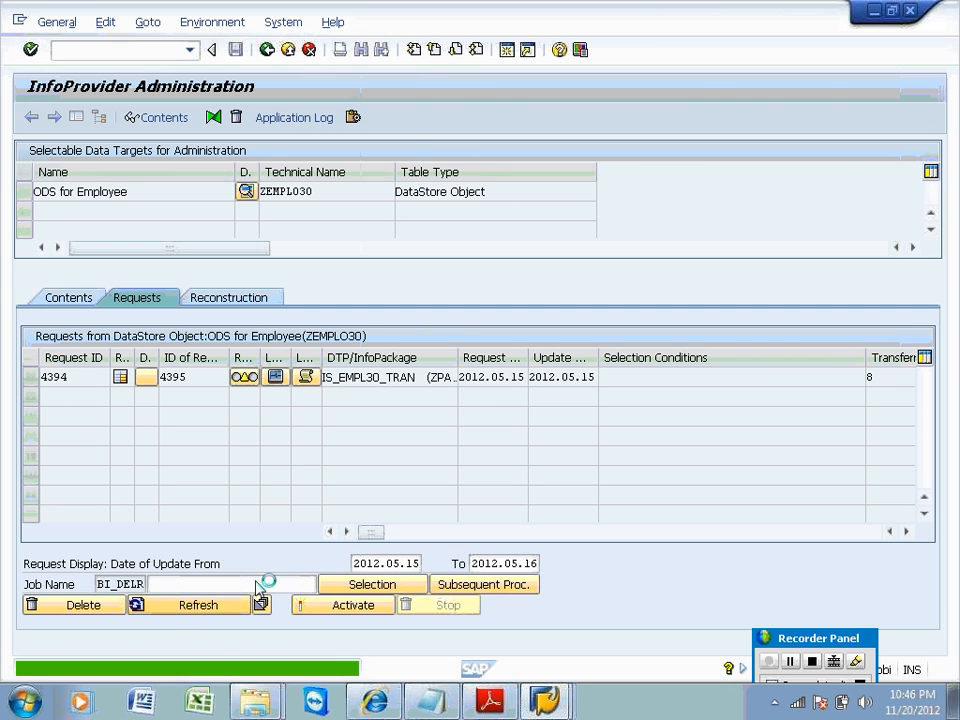
click(548, 702)
click(531, 624)
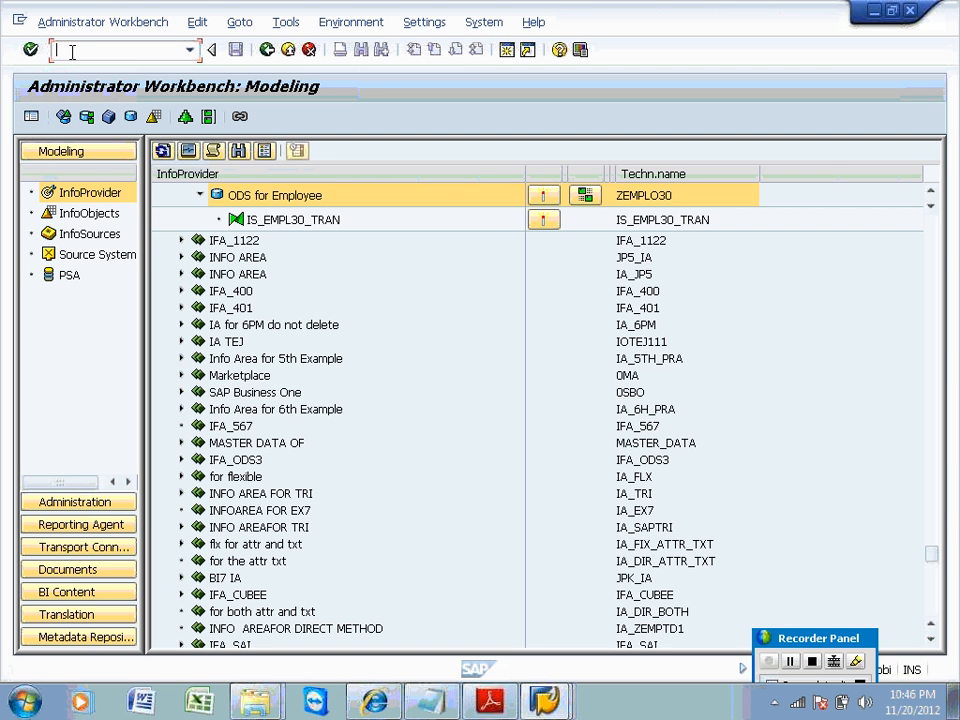
Open Simple Job Selection with /nsm37 after a mistyped /nrs37 attempt.
text(/nrsa1)
key(BackSpace)
key(BackSpace)
text(37)
key(Return)
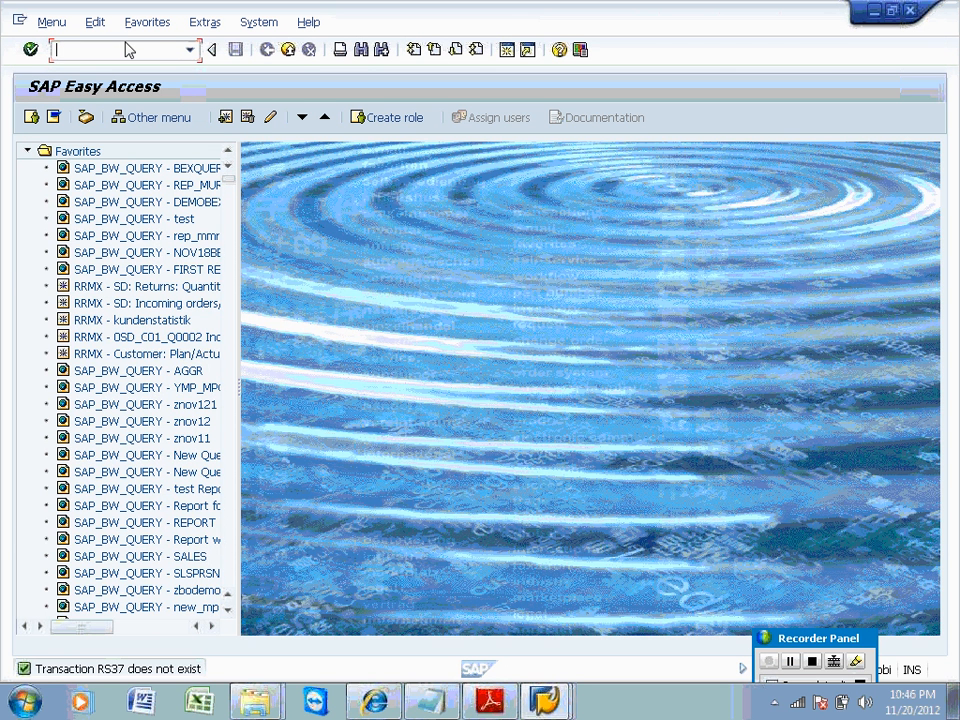
text(/nsm37)
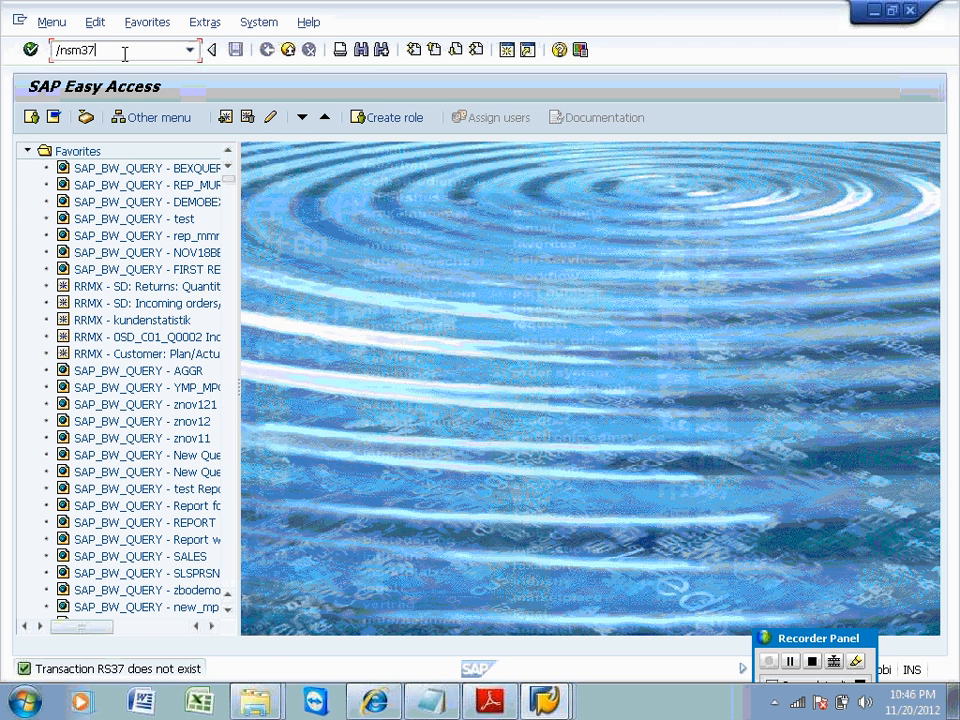
key(Return)
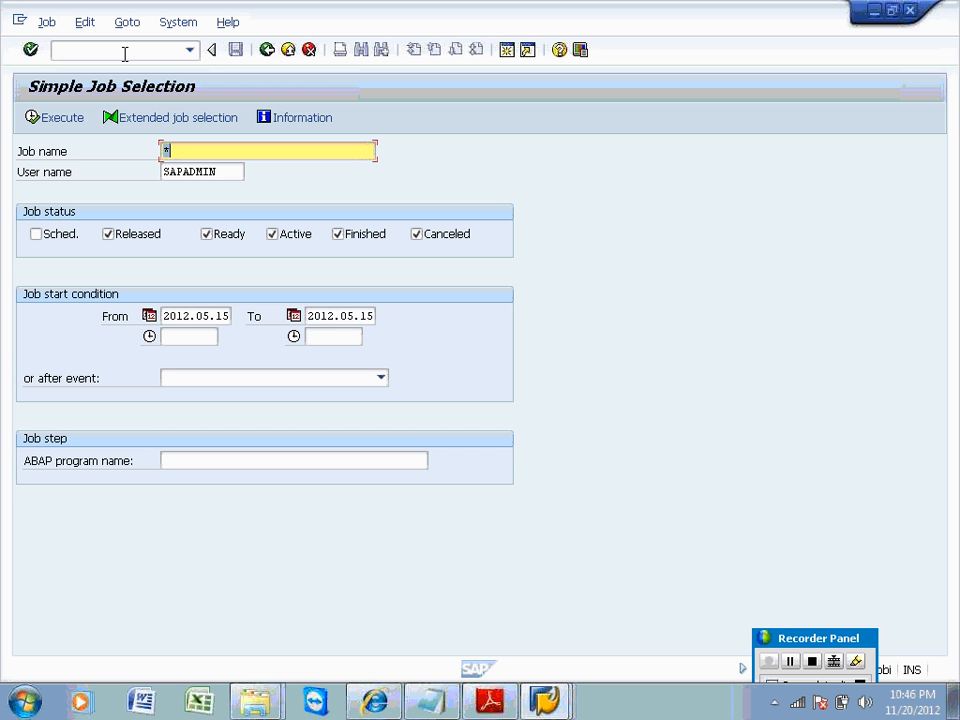
List all users' jobs with user filter *, refreshing to confirm the ODS job is still Active.
click(229, 170)
text(*)
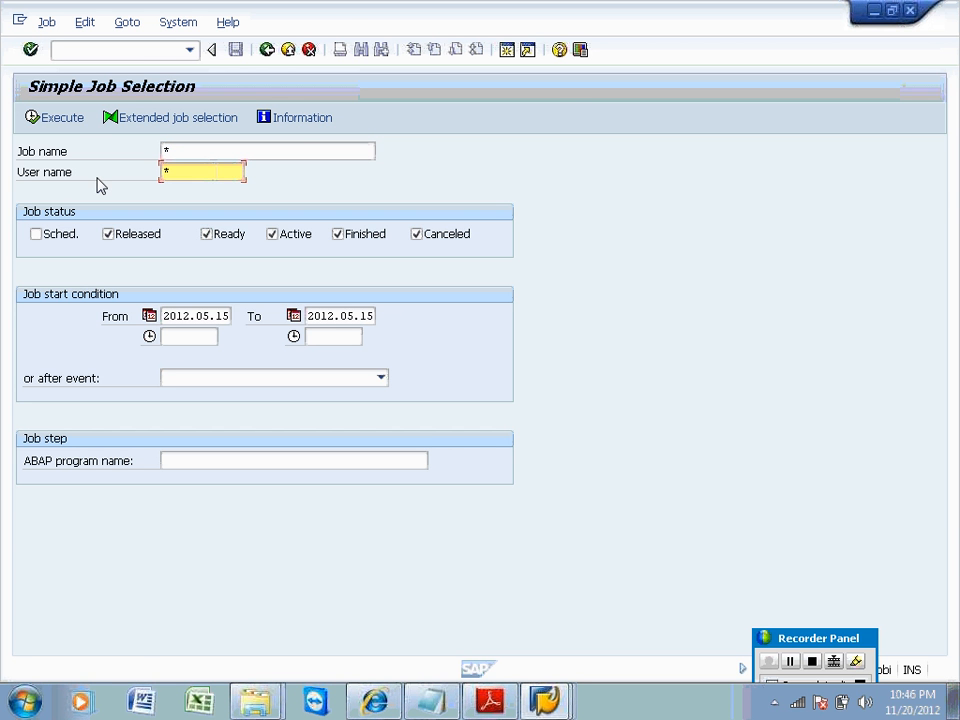
click(70, 121)
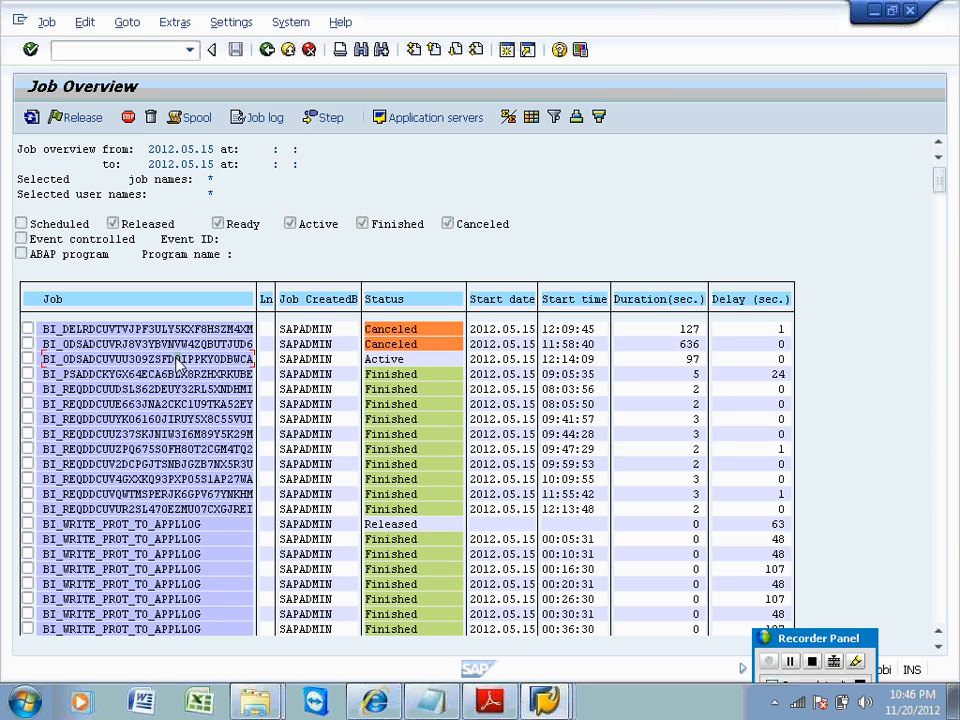
click(30, 118)
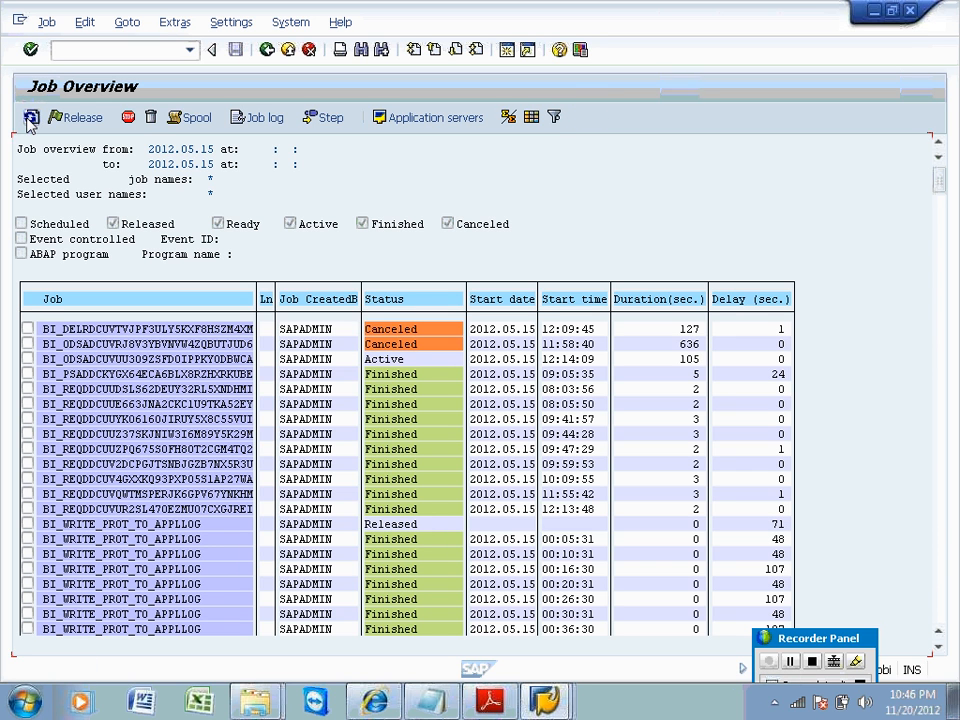
click(387, 360)
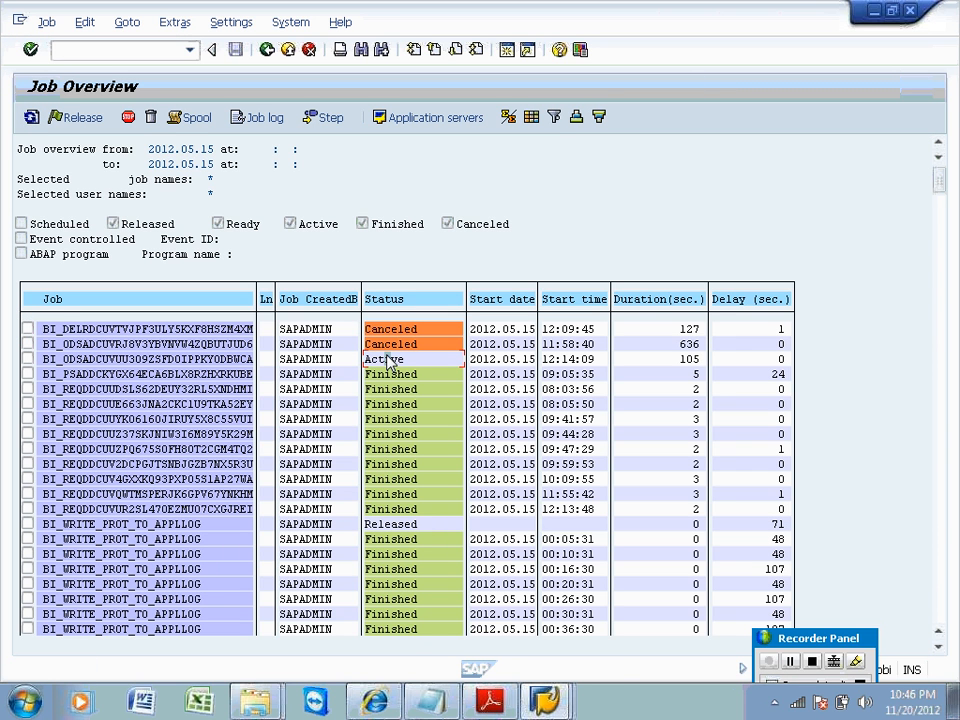
click(545, 700)
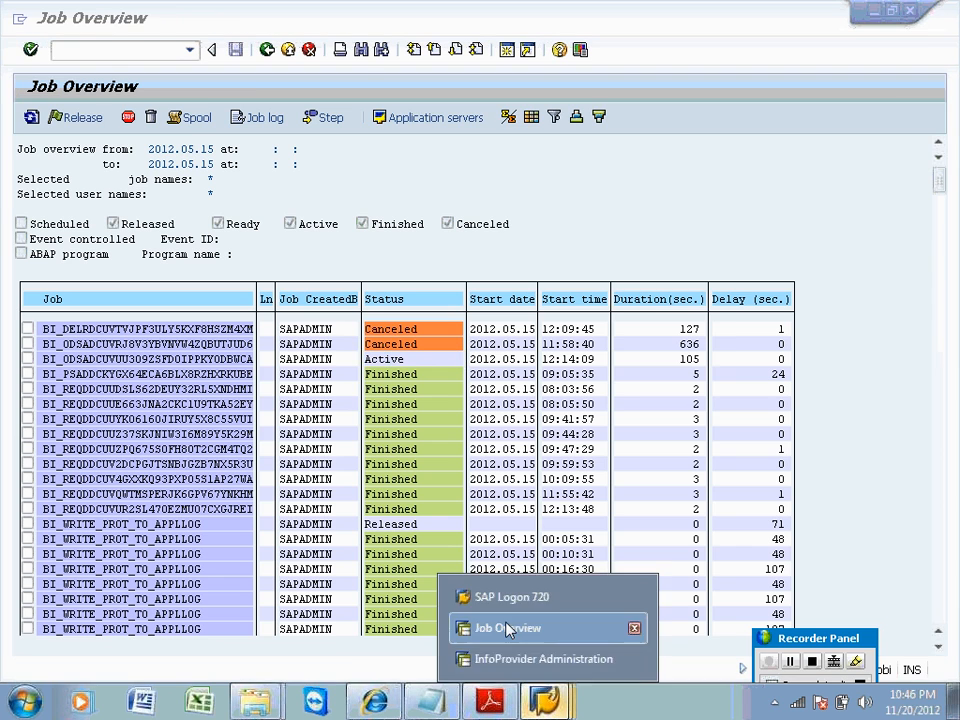
Refresh the load monitor's 08:43:39 request, then refresh ZEMPLO30's request list showing activation ID 4395.
click(463, 658)
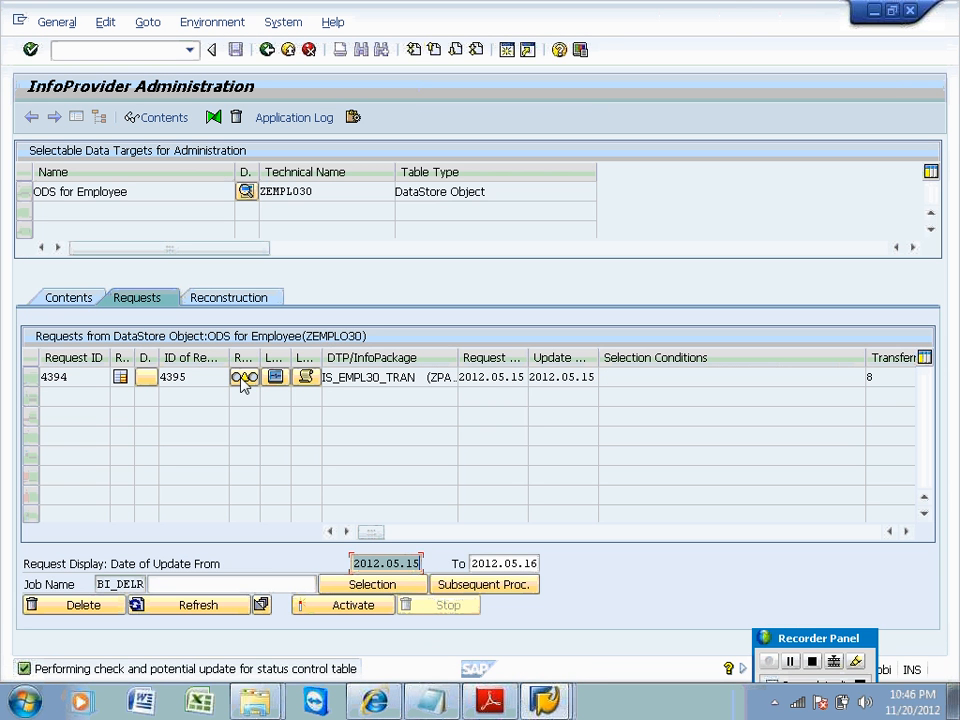
click(86, 297)
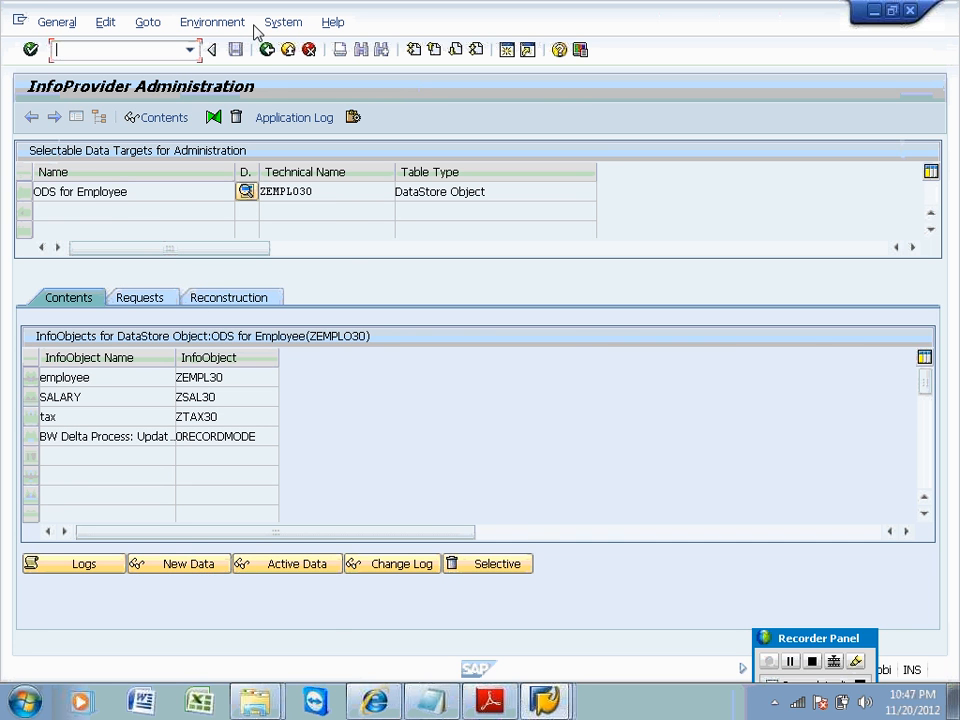
click(267, 52)
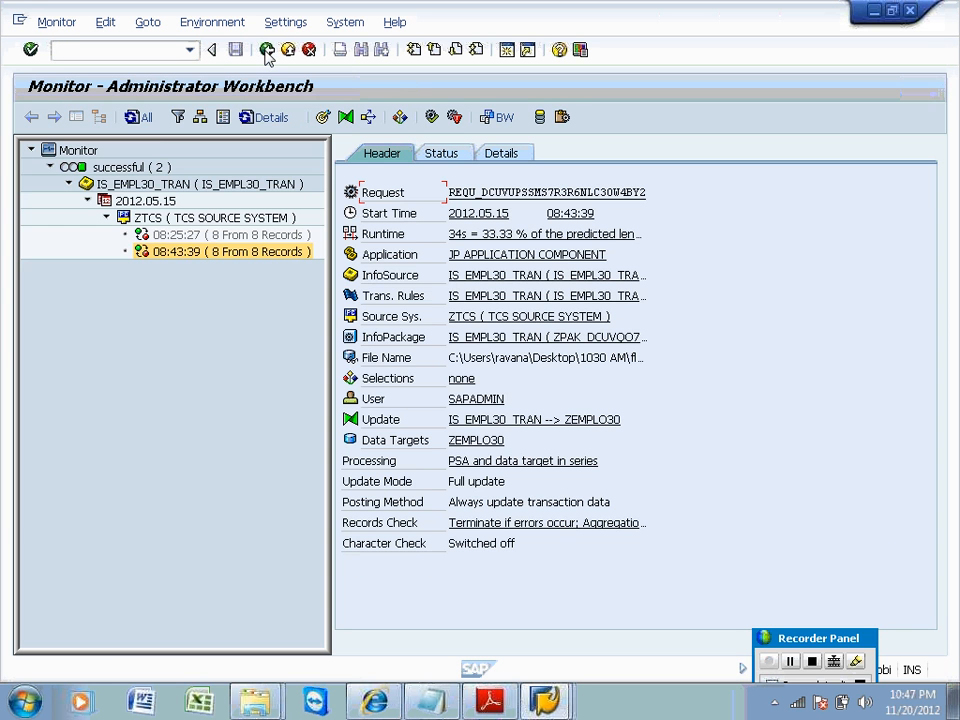
click(140, 118)
click(210, 253)
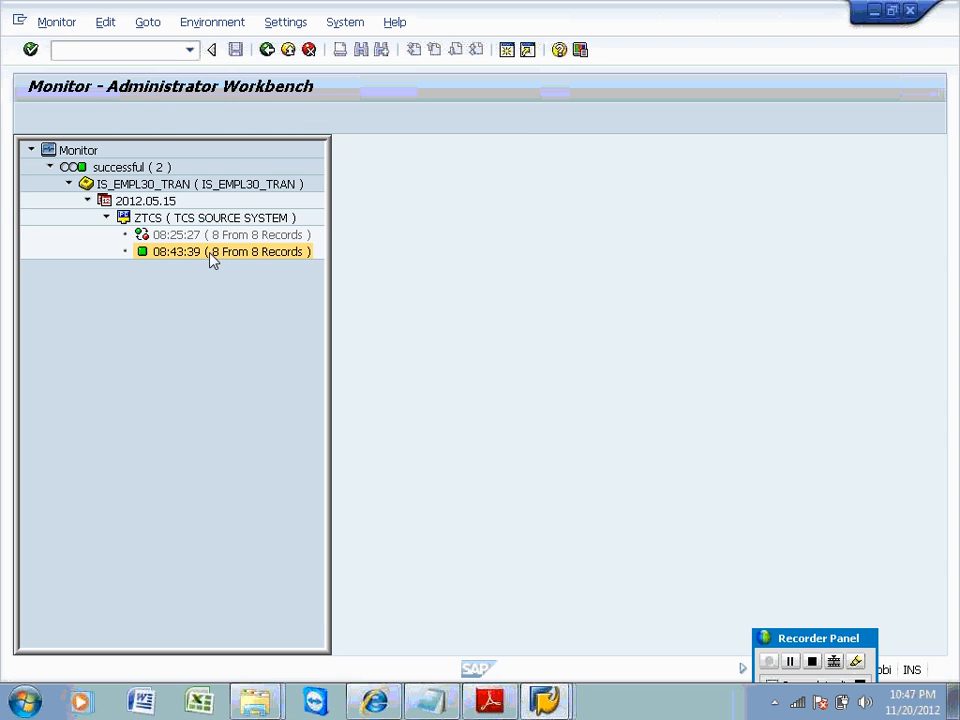
click(465, 440)
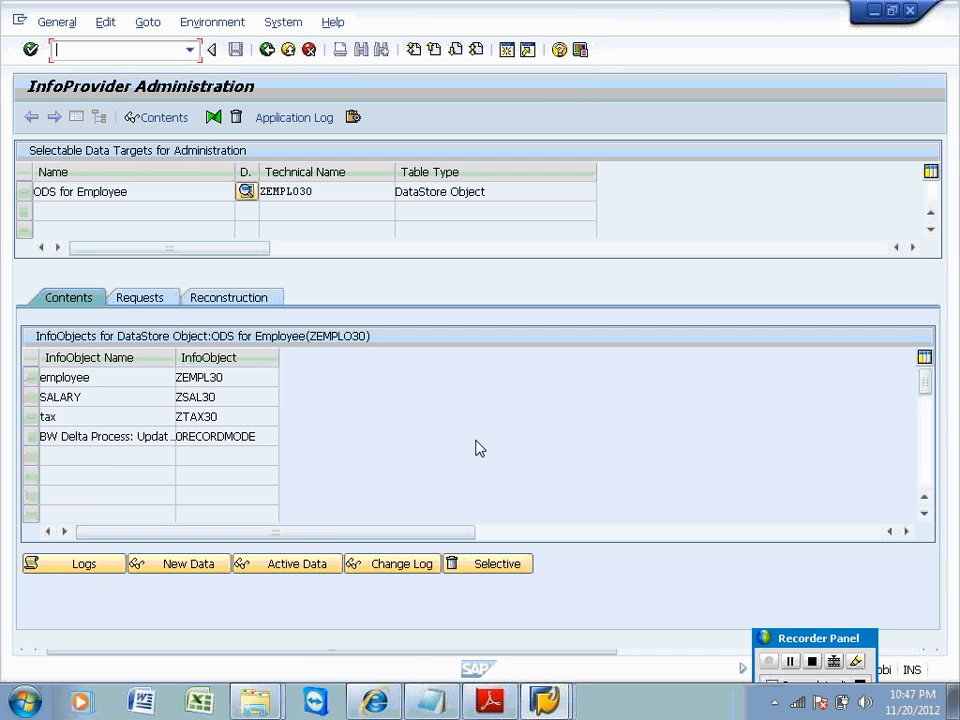
click(152, 299)
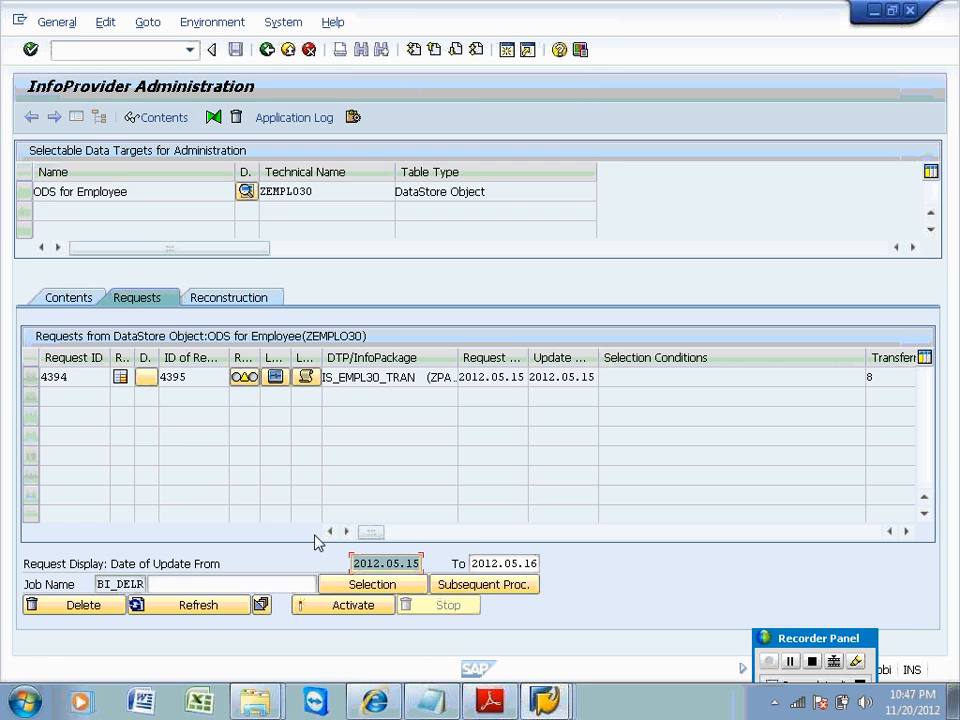
click(200, 607)
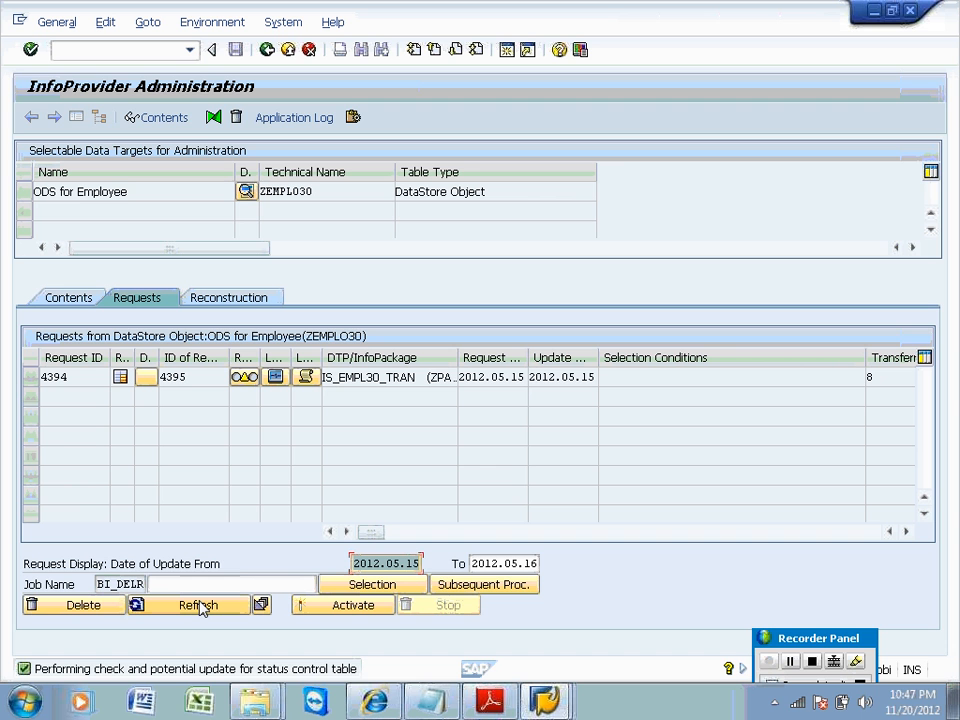
click(244, 378)
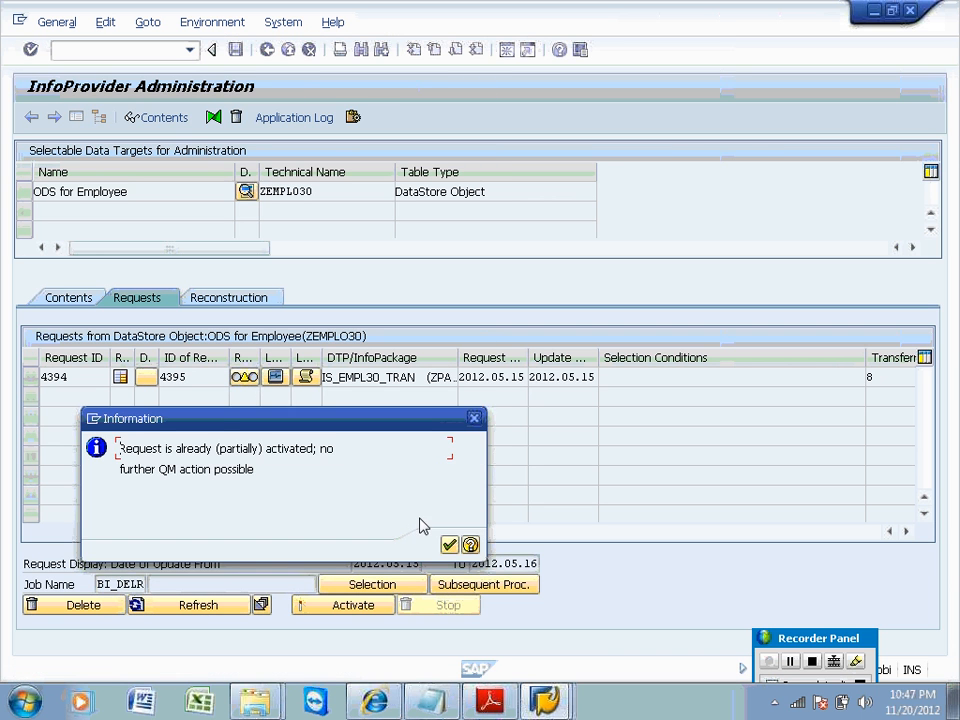
click(447, 545)
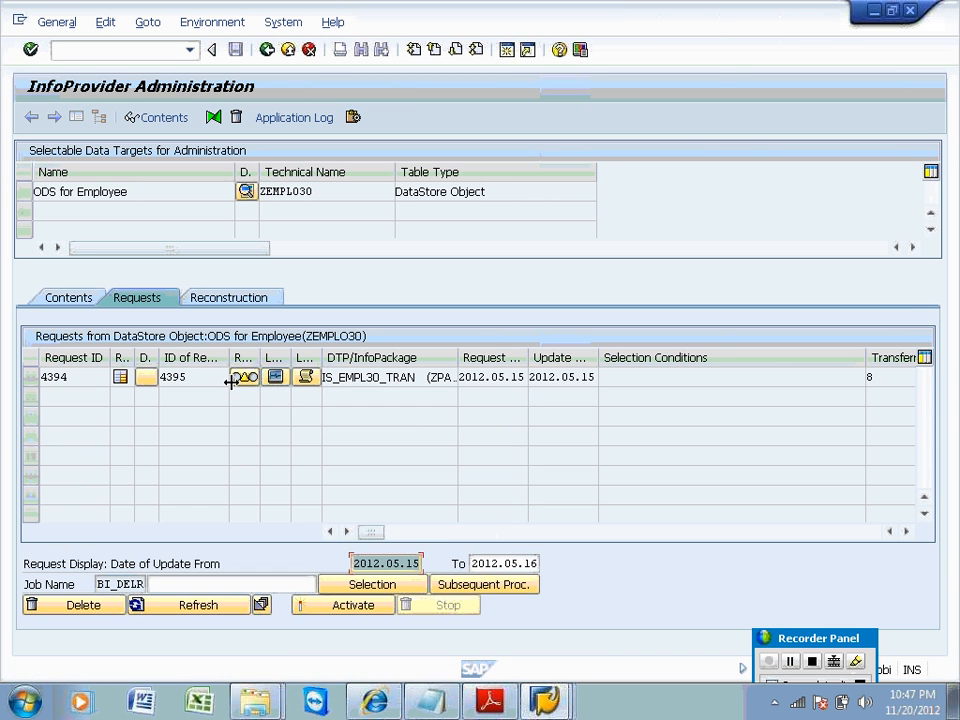
click(244, 380)
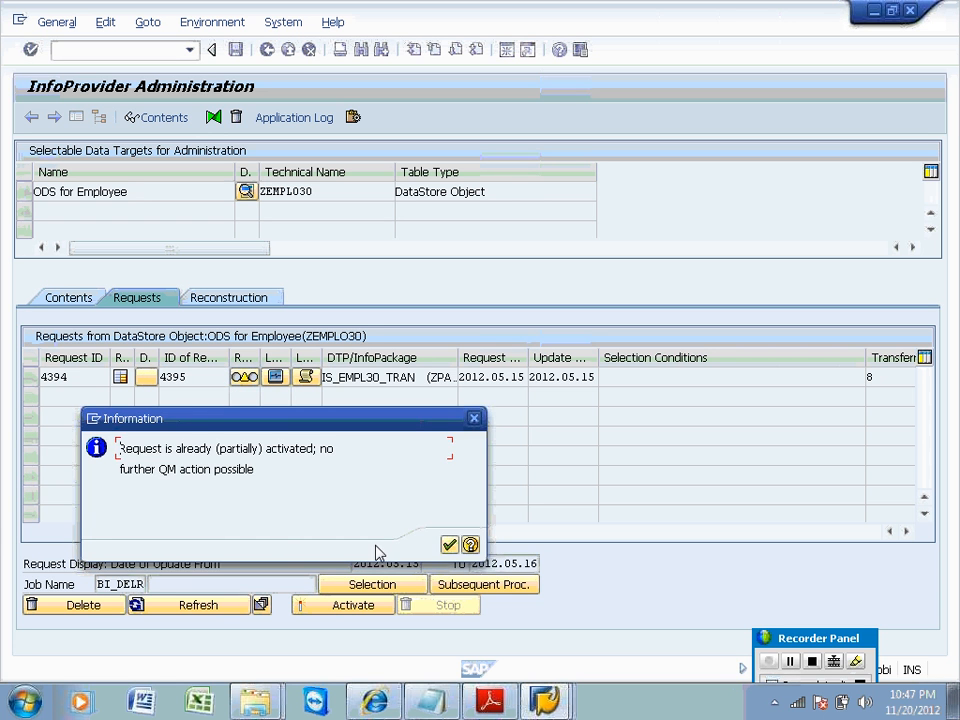
click(449, 546)
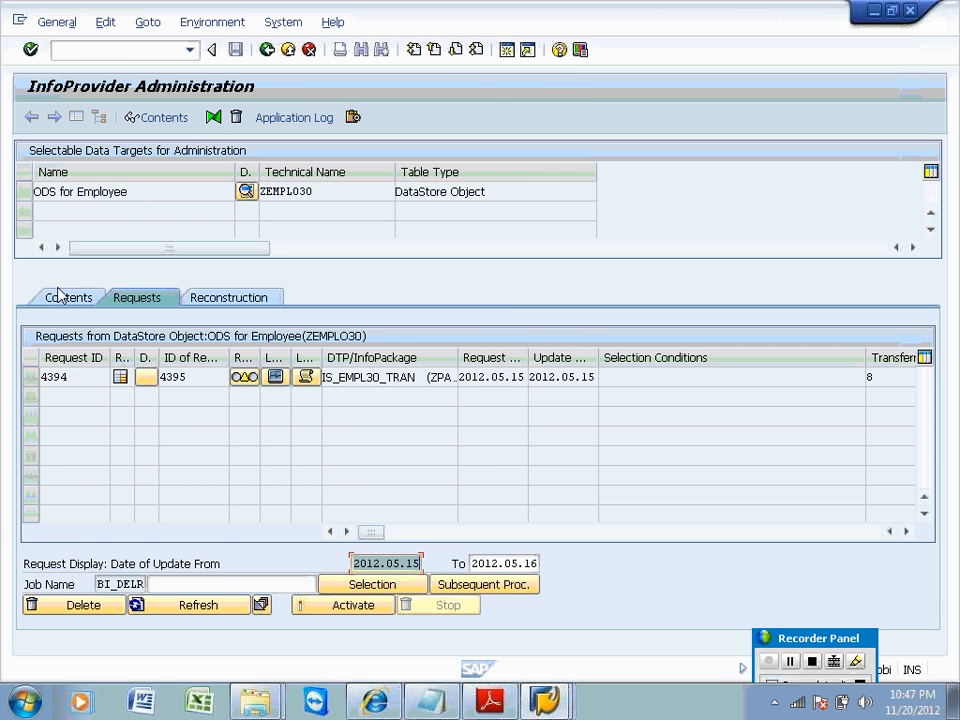
click(64, 299)
Count ZEMPLO30 active data entries (0), refresh its requests, and return to the load monitor.
click(262, 564)
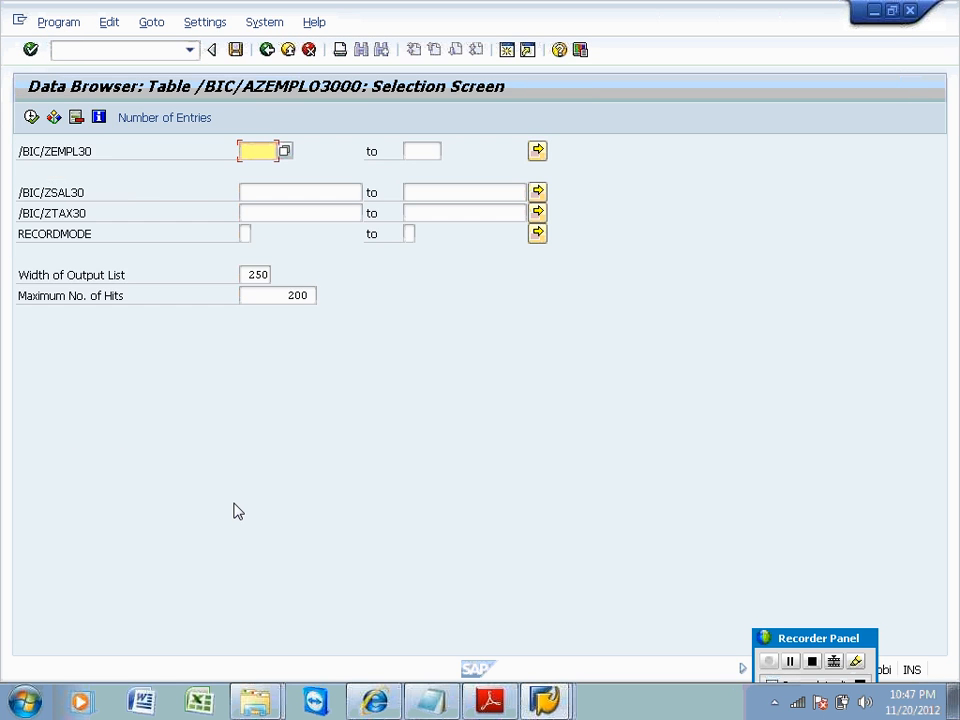
click(178, 120)
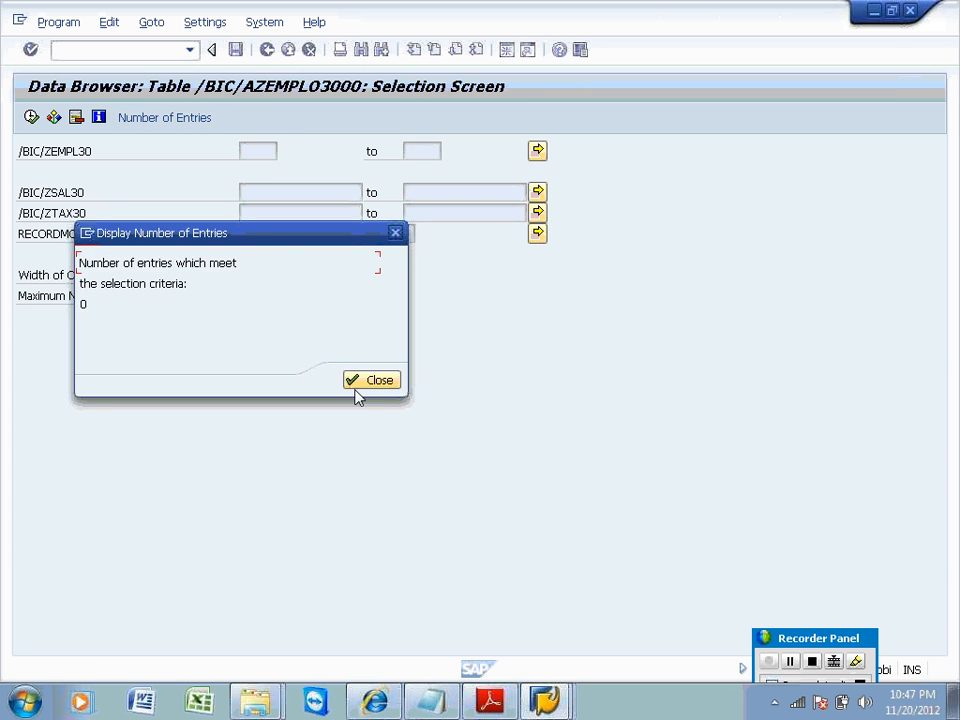
click(360, 392)
click(266, 49)
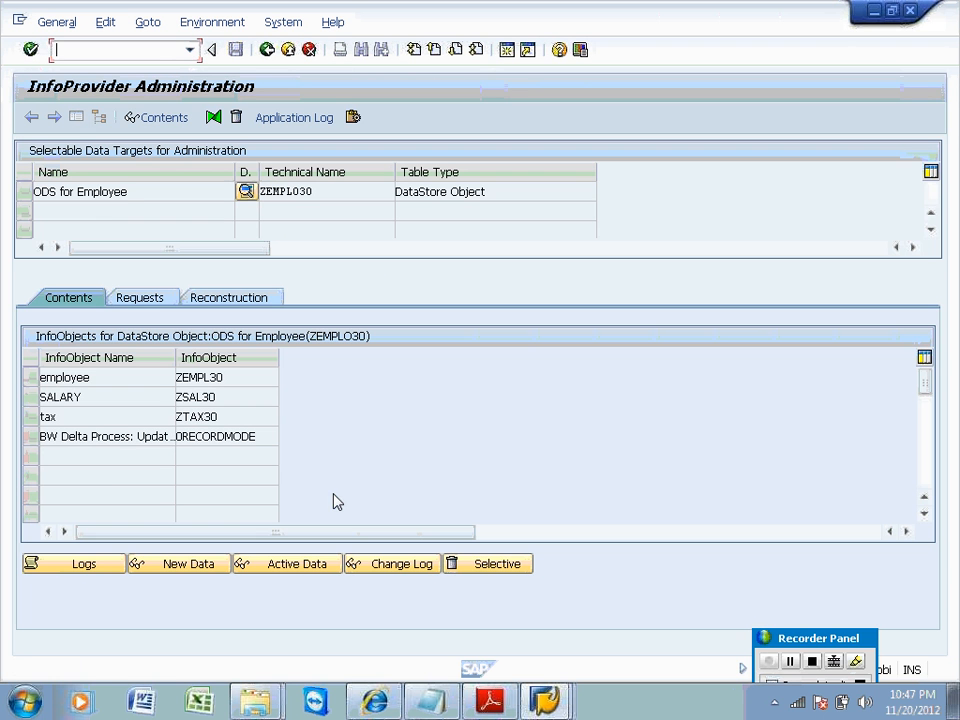
click(141, 298)
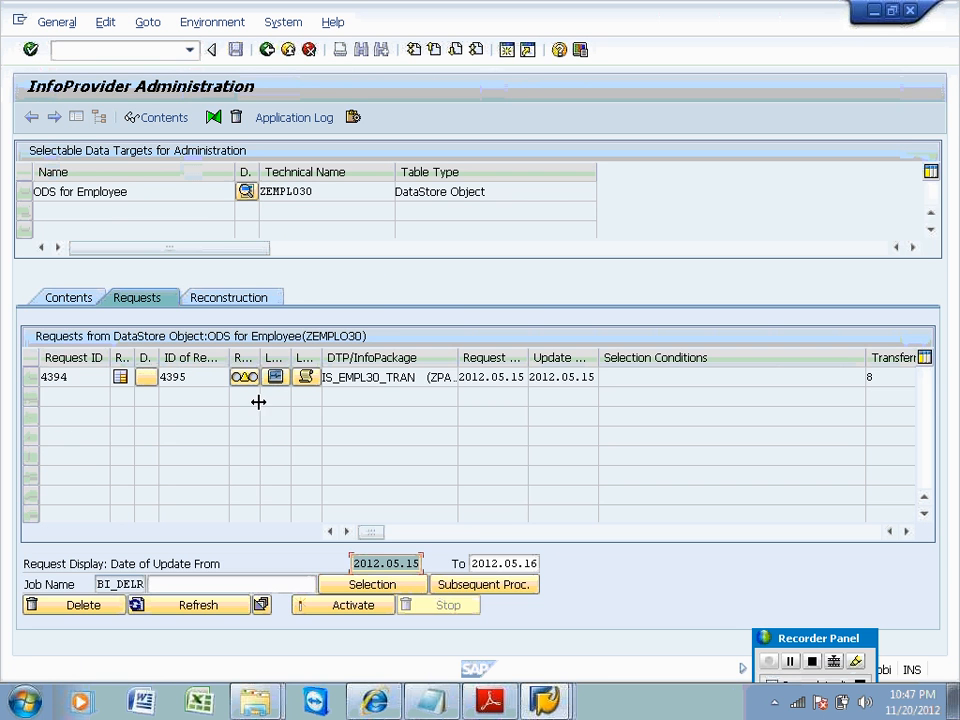
click(213, 607)
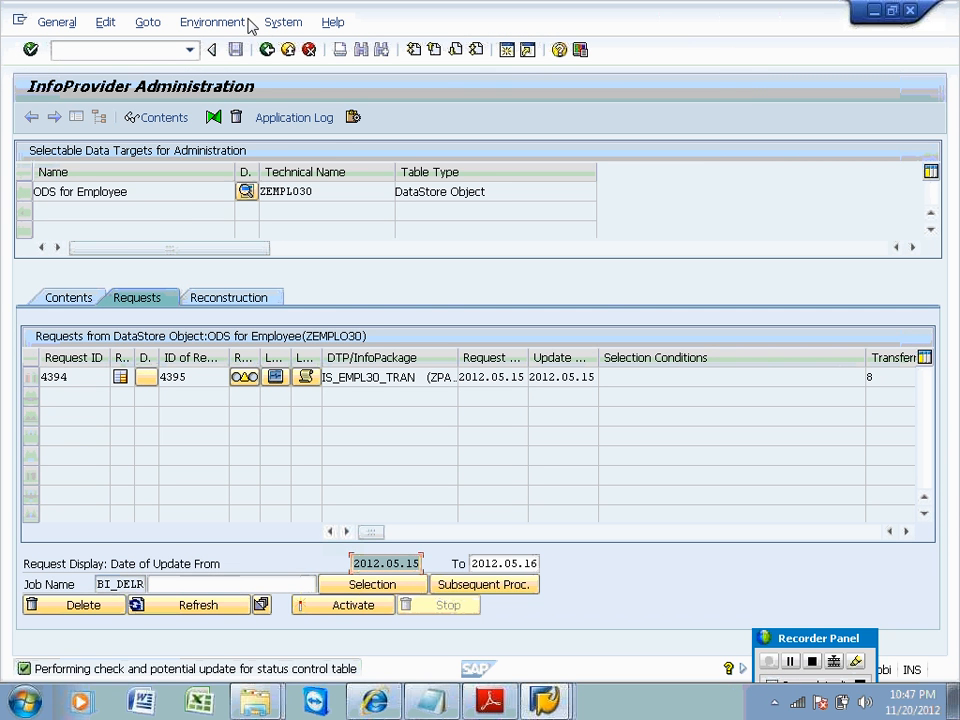
click(267, 50)
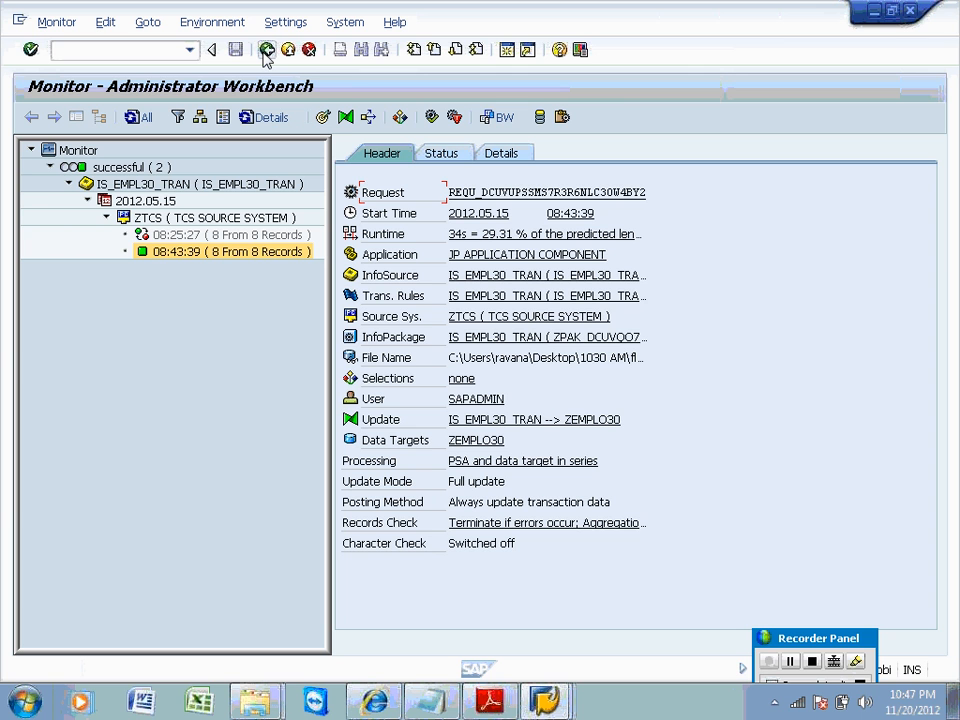